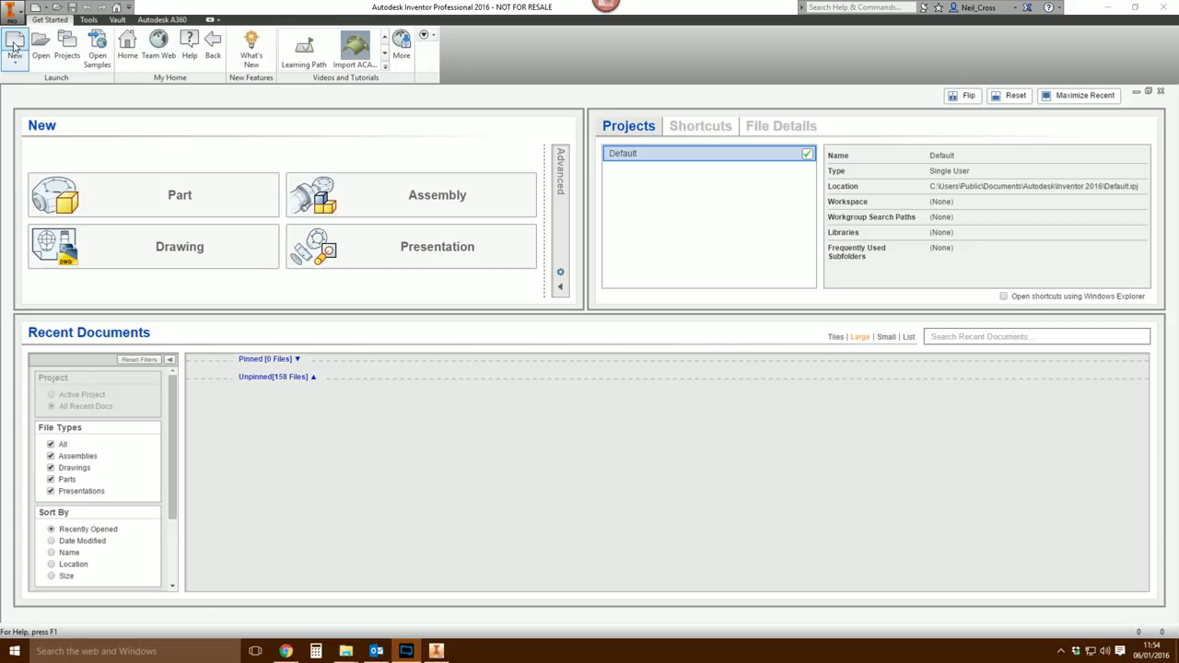
- Preview the standard part and assembly templates in the New File dialog
left_click(14, 48)
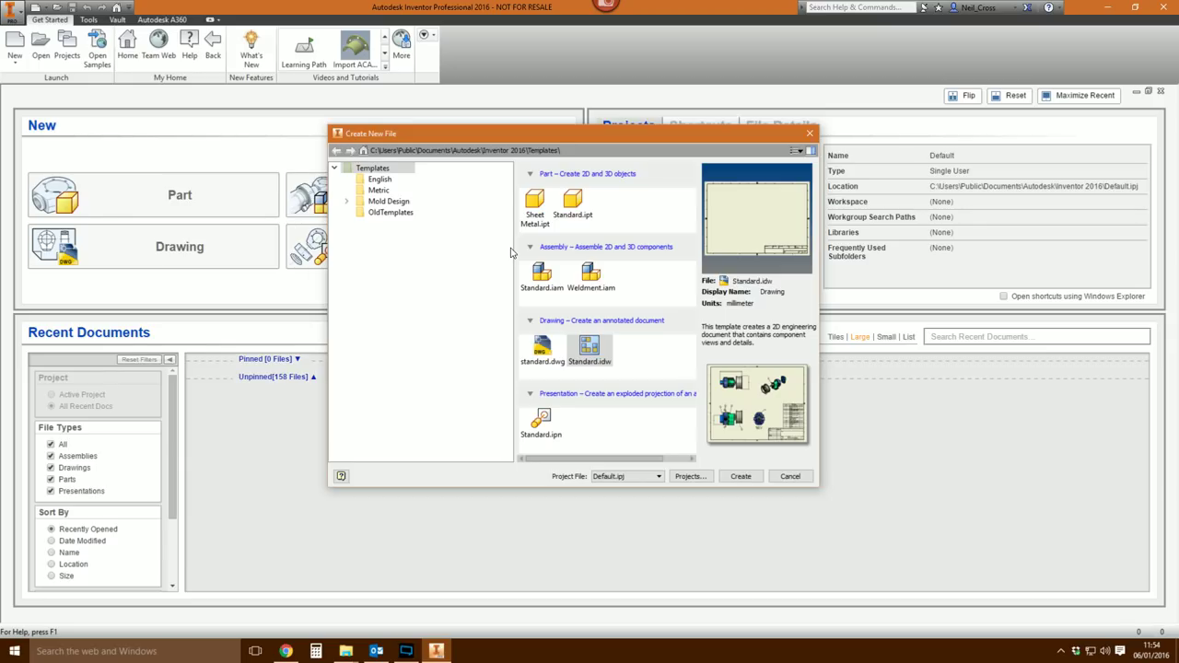
left_click(573, 203)
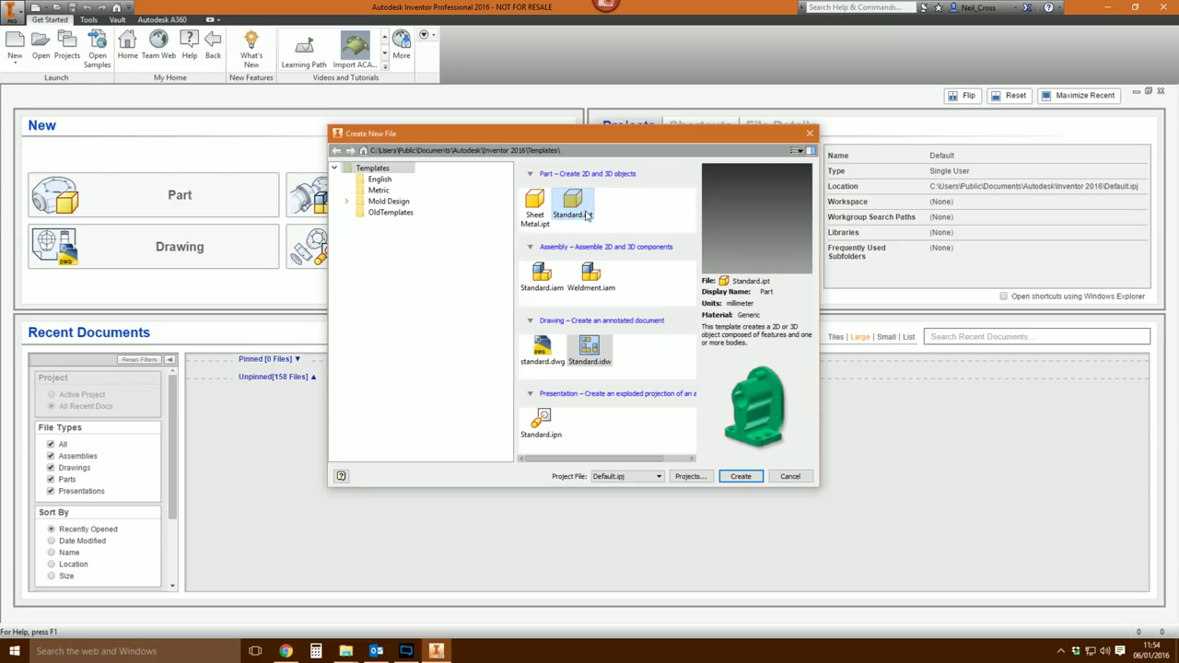
left_click(544, 277)
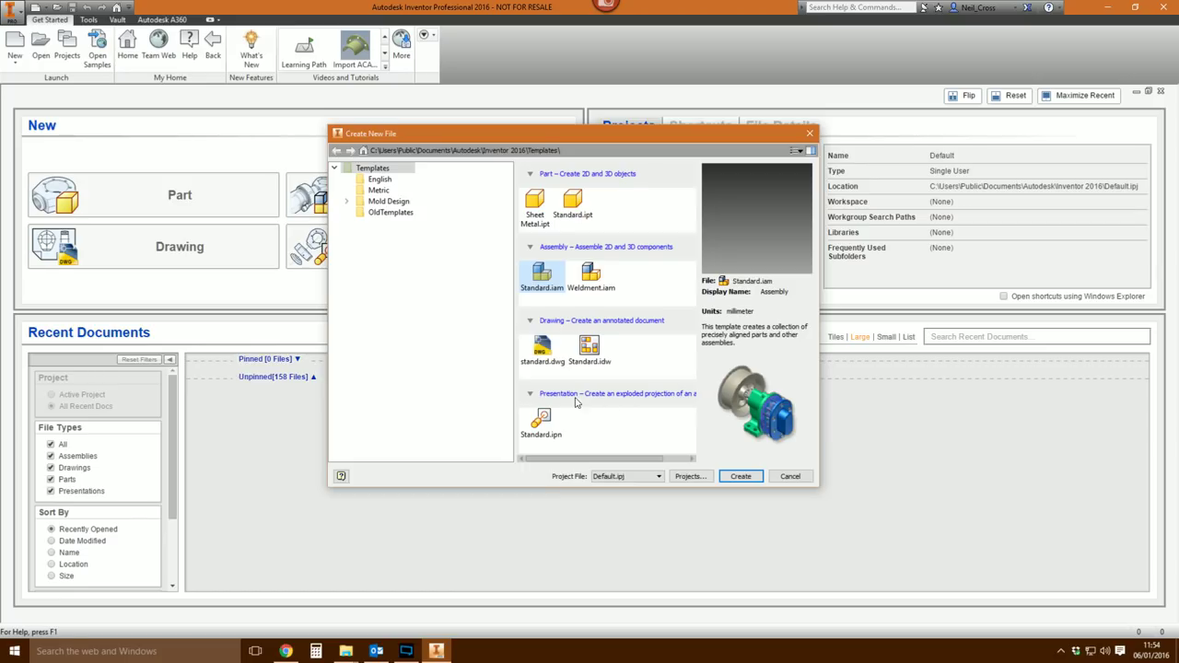
left_click(584, 213)
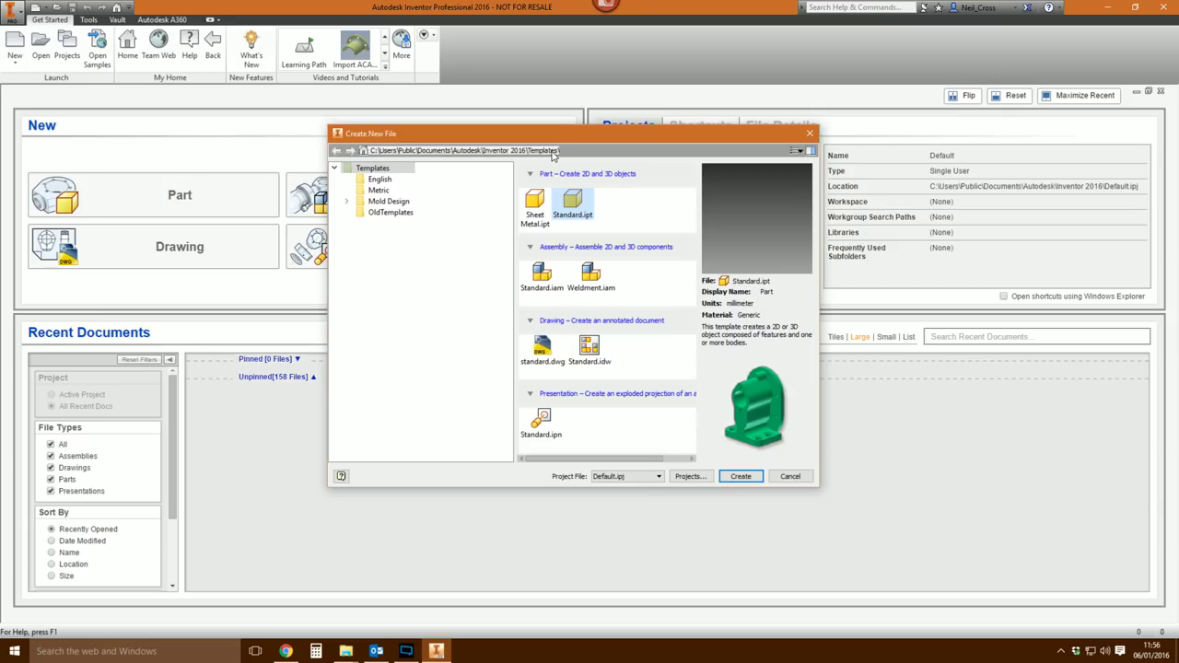
- Close the template chooser and show the Default project's folder options in Projects
left_click(810, 134)
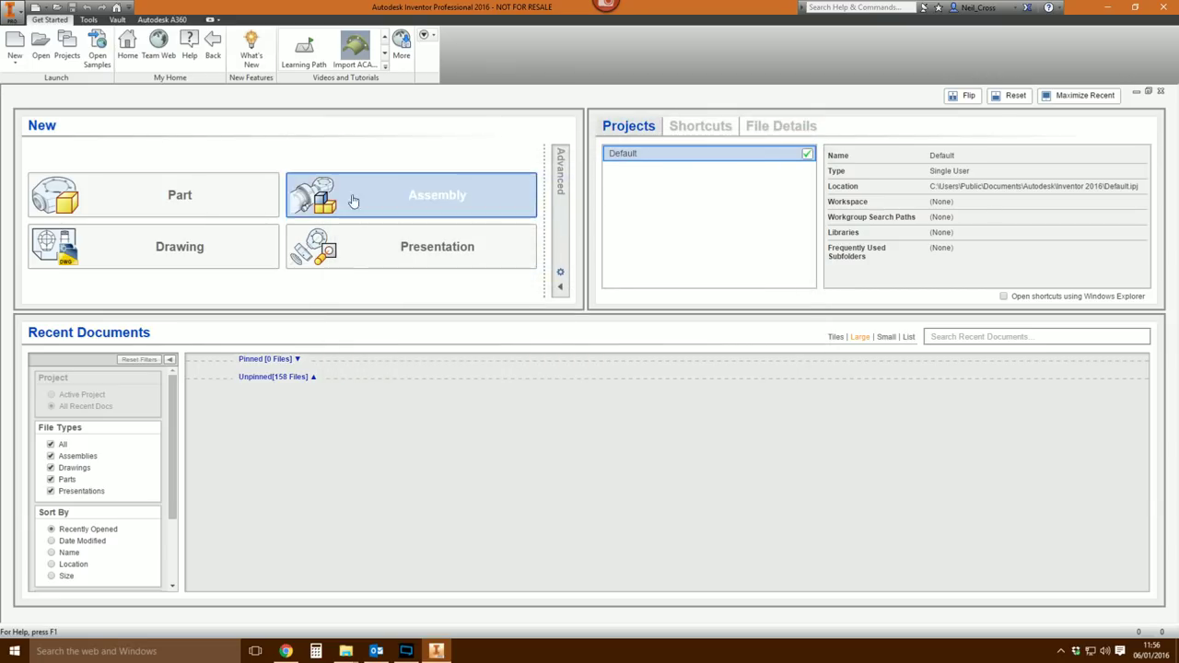
left_click(67, 51)
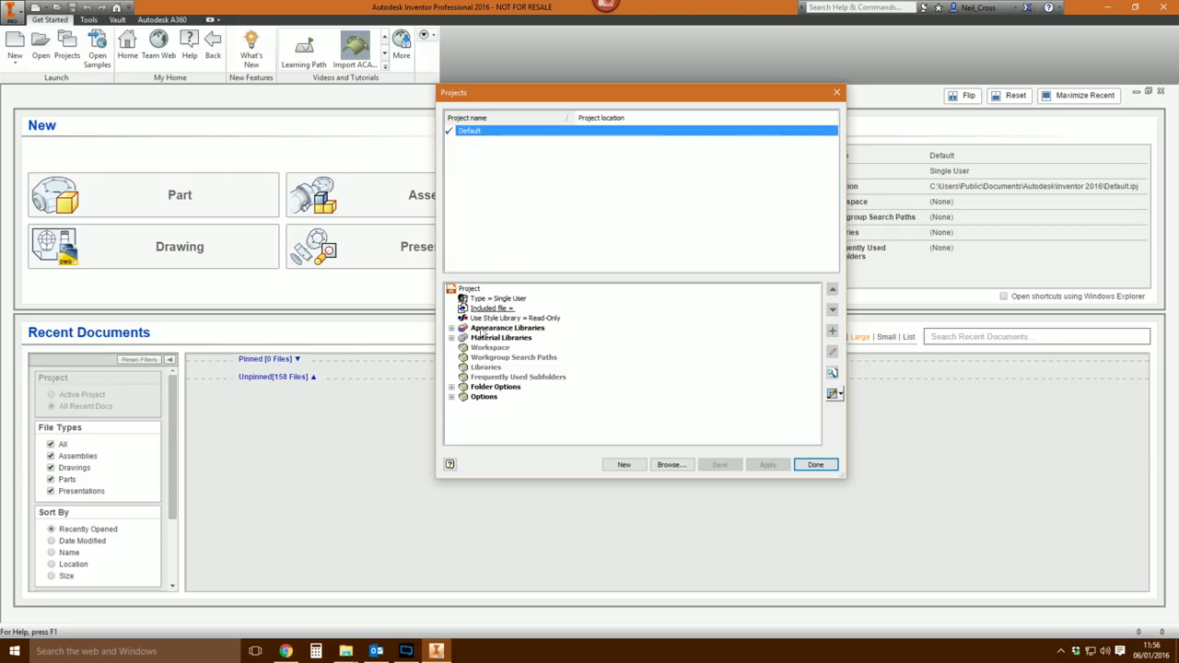
left_click(451, 387)
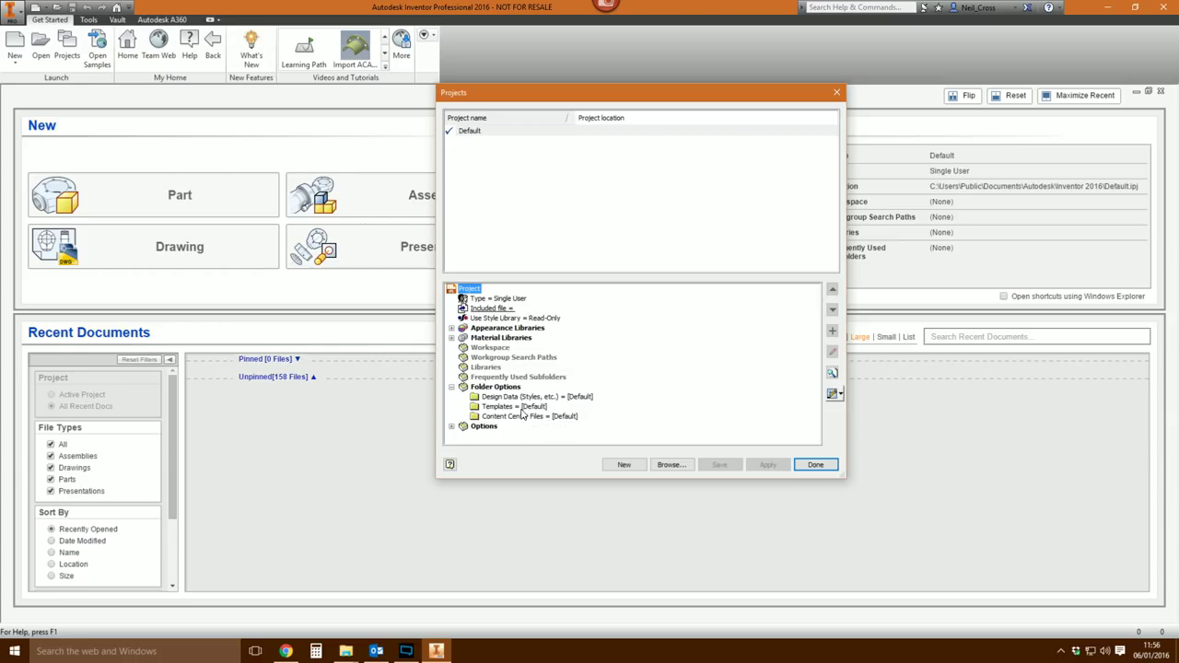
- Look inside the Inventor 2016 Templates folder in File Explorer
mouse_move(345, 652)
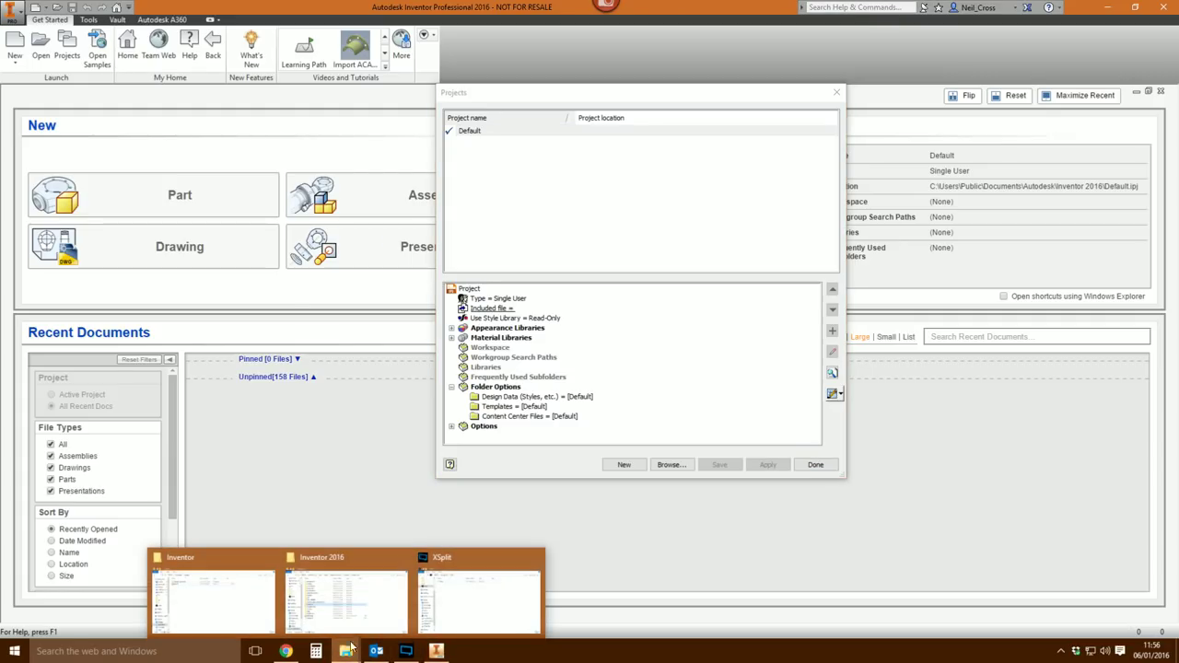
left_click(329, 608)
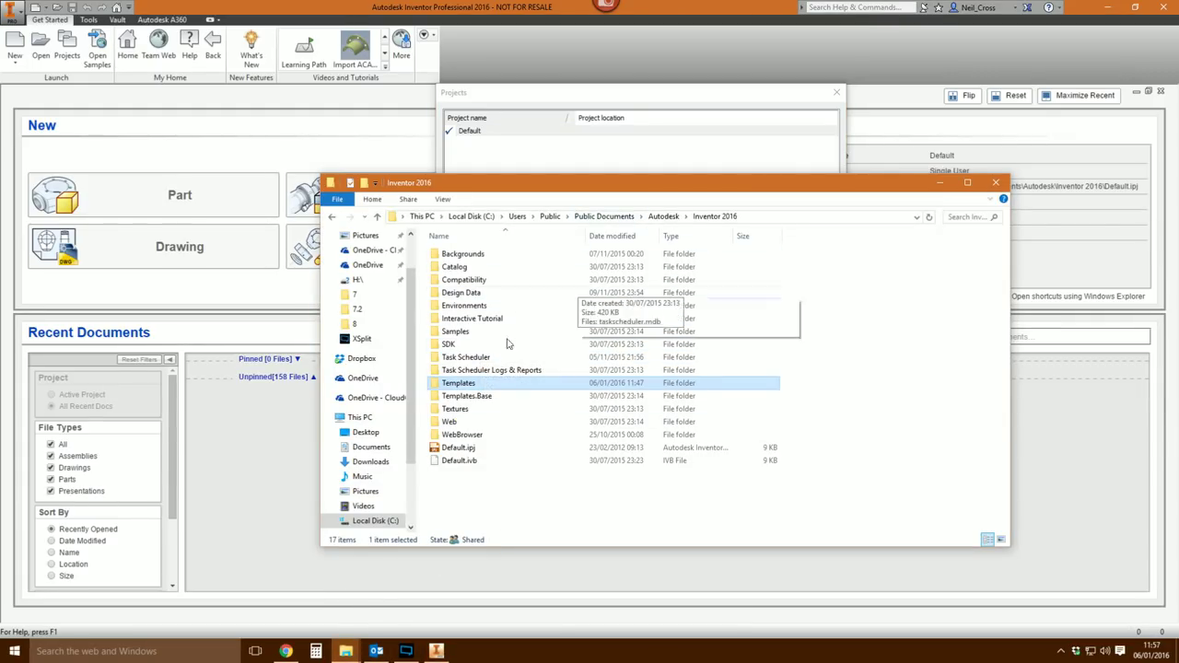
double_click(467, 388)
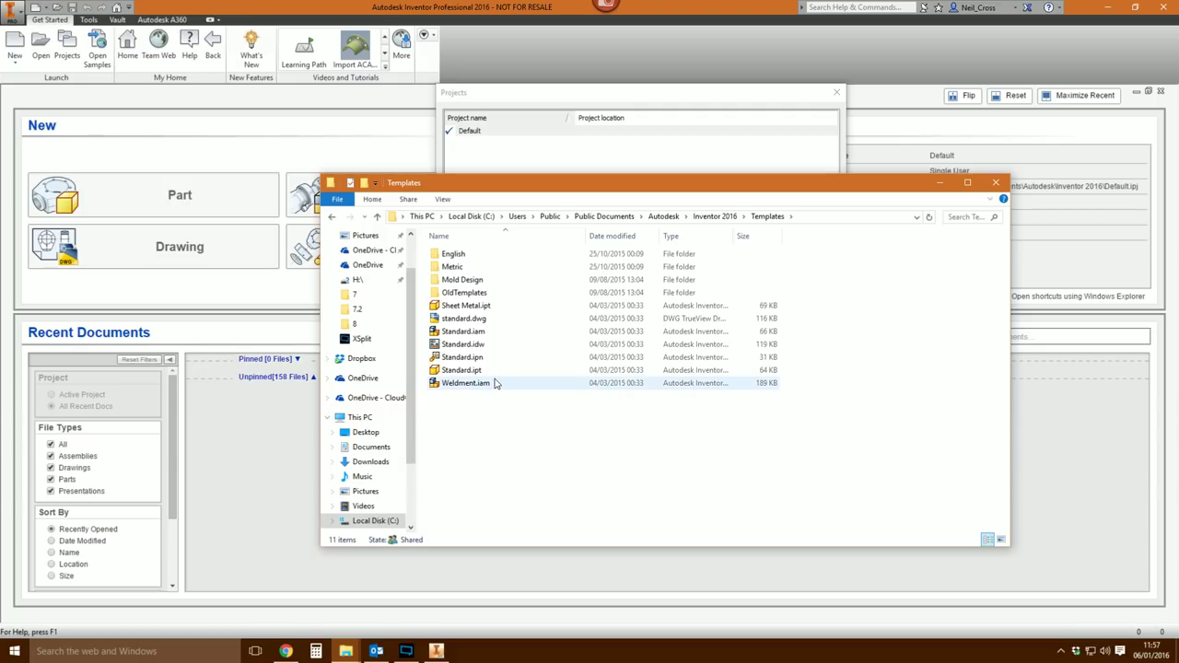
mouse_move(514, 391)
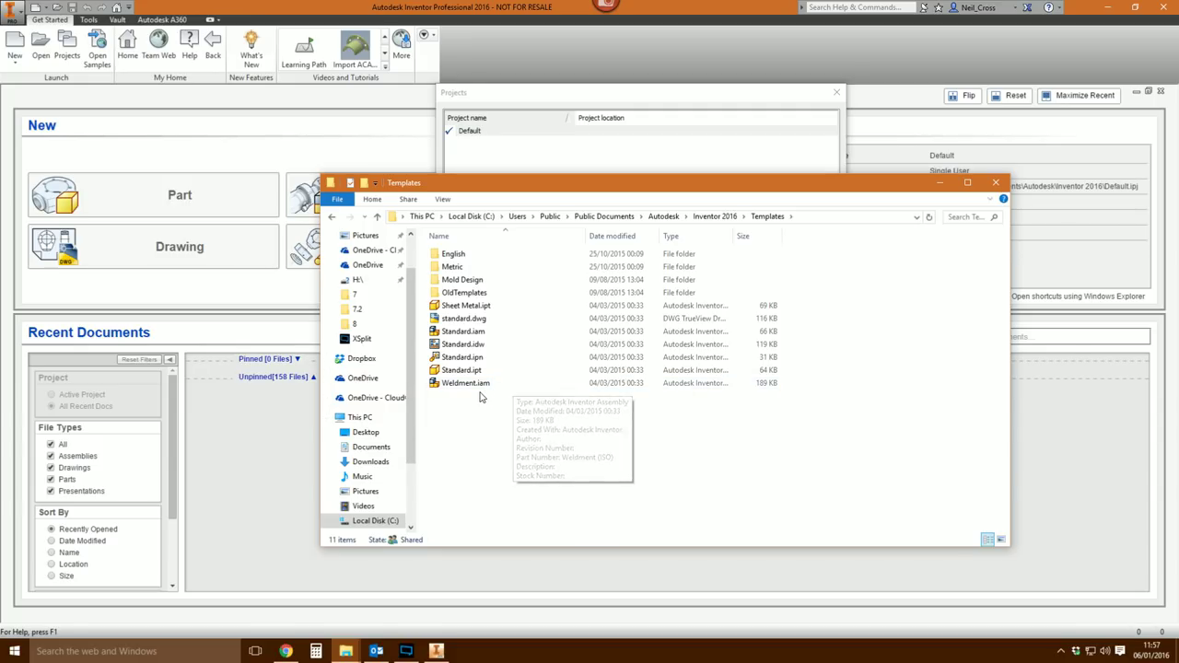
- Copy the Templates folder from the Inventor 2016 folder and minimize Explorer
left_click(334, 217)
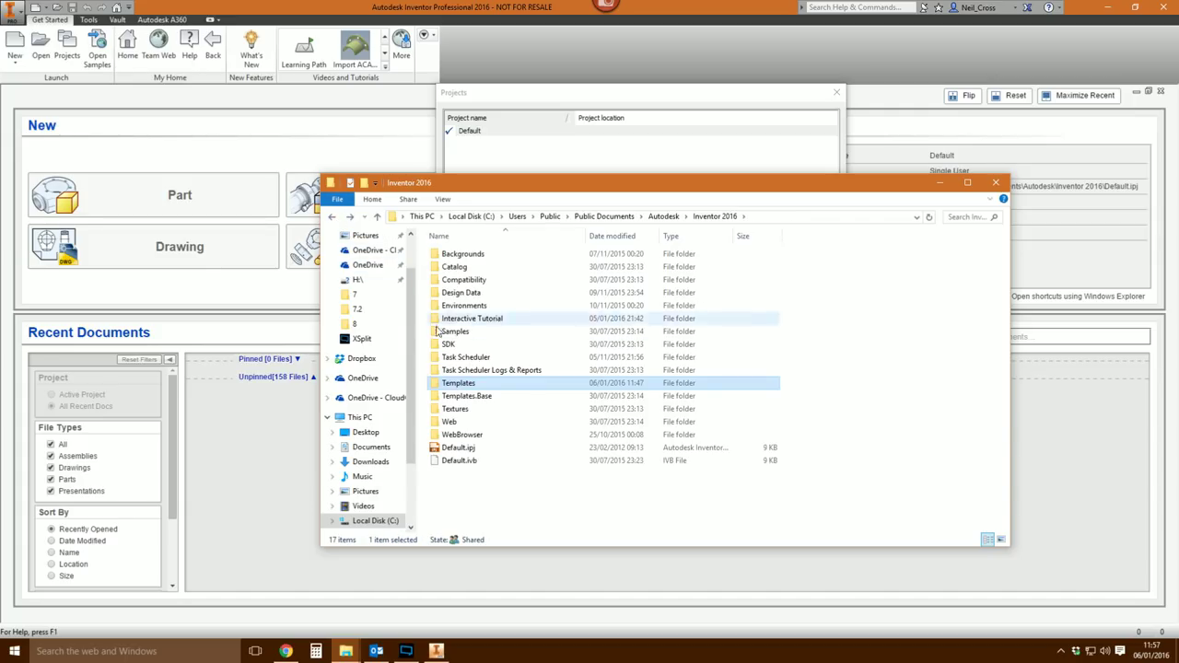
right_click(461, 391)
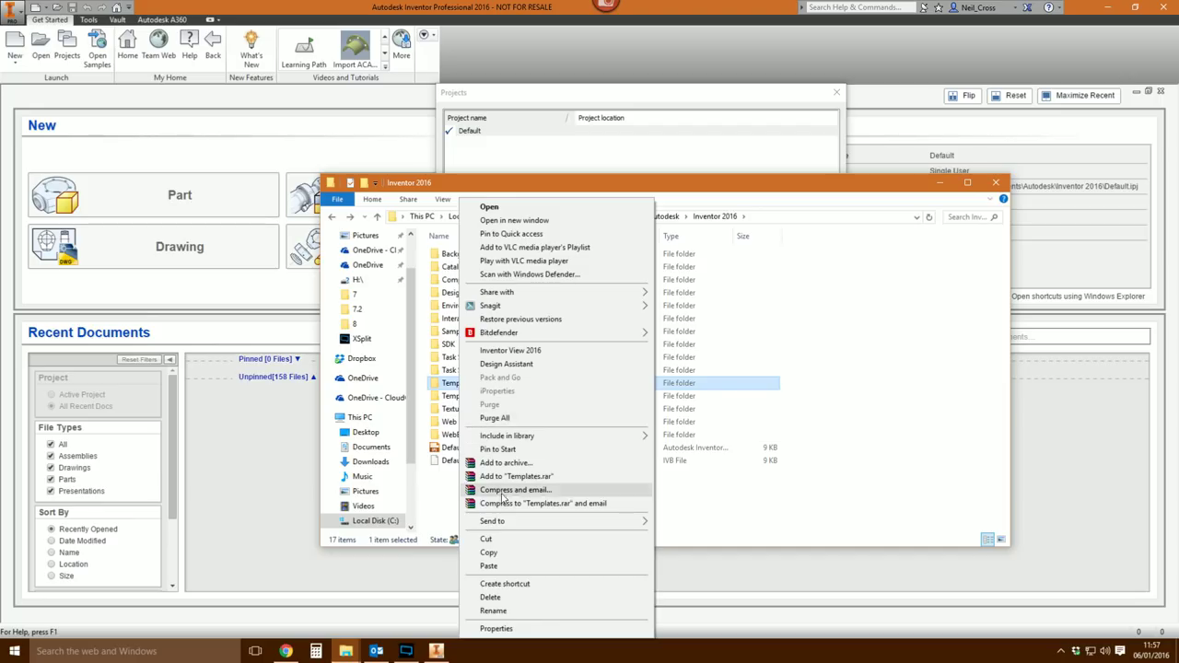
left_click(500, 556)
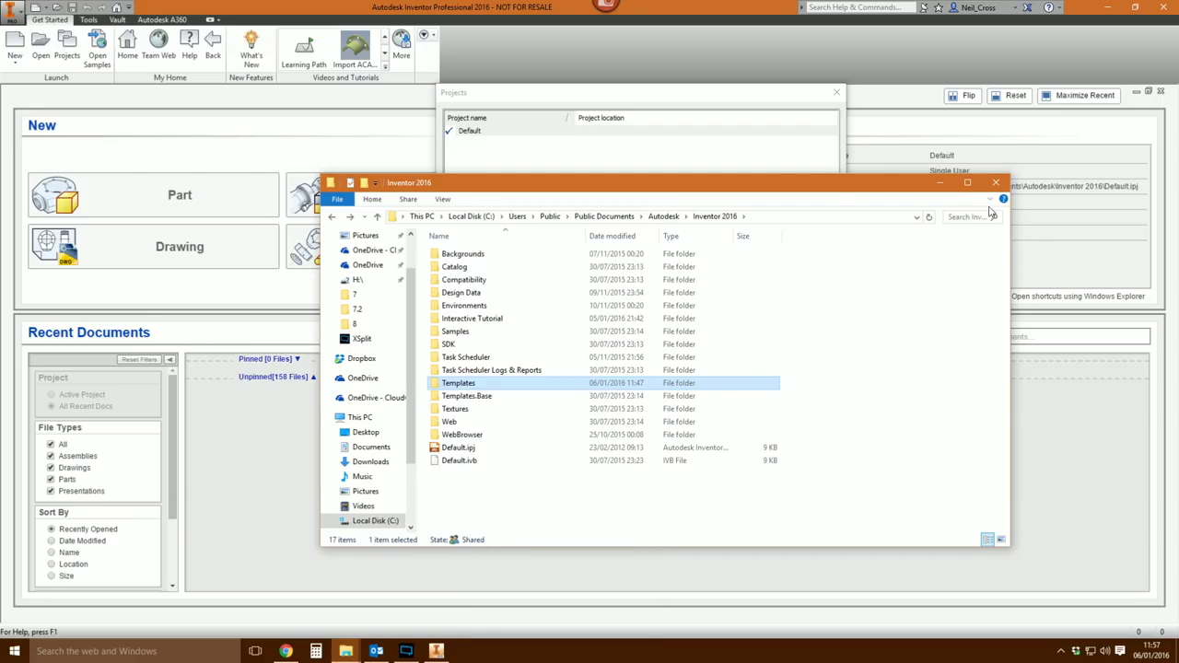
left_click(940, 182)
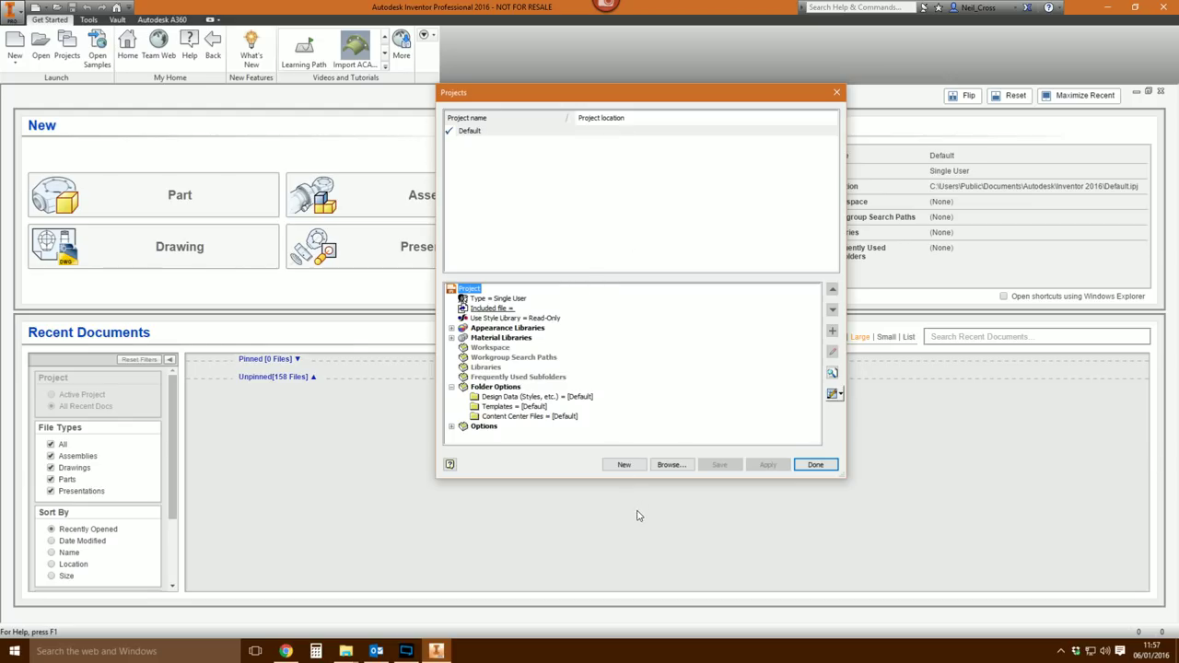
- Create a single-user project named 'TFI Template Video Project', creating its missing folder
left_click(623, 464)
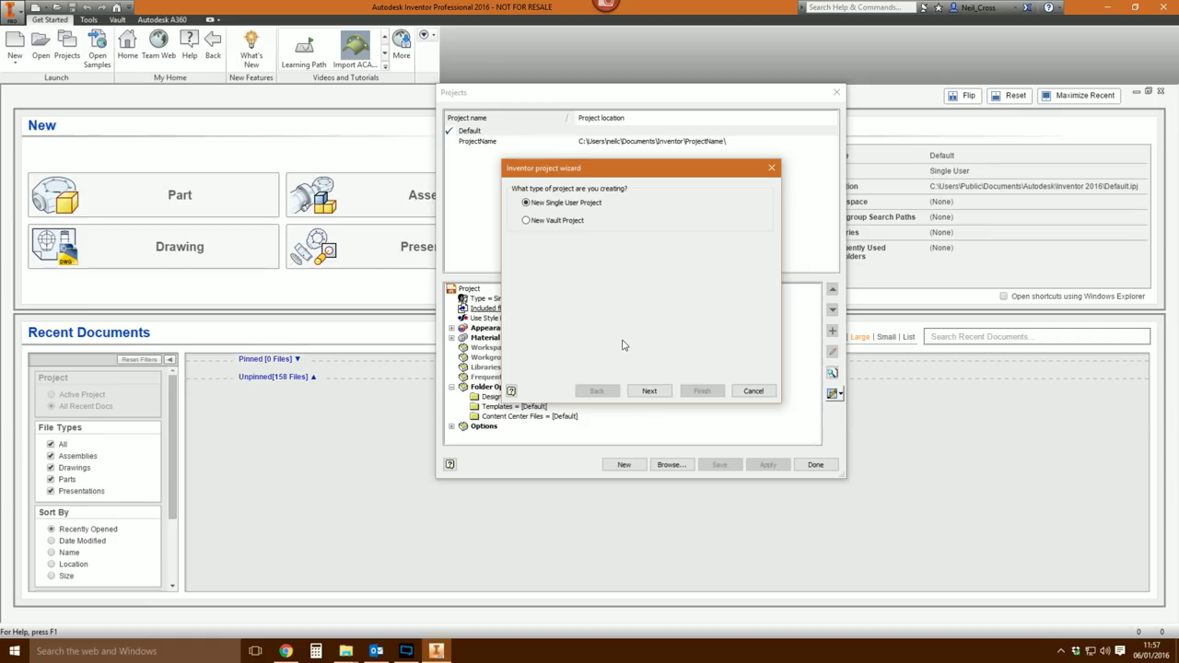
left_click(650, 391)
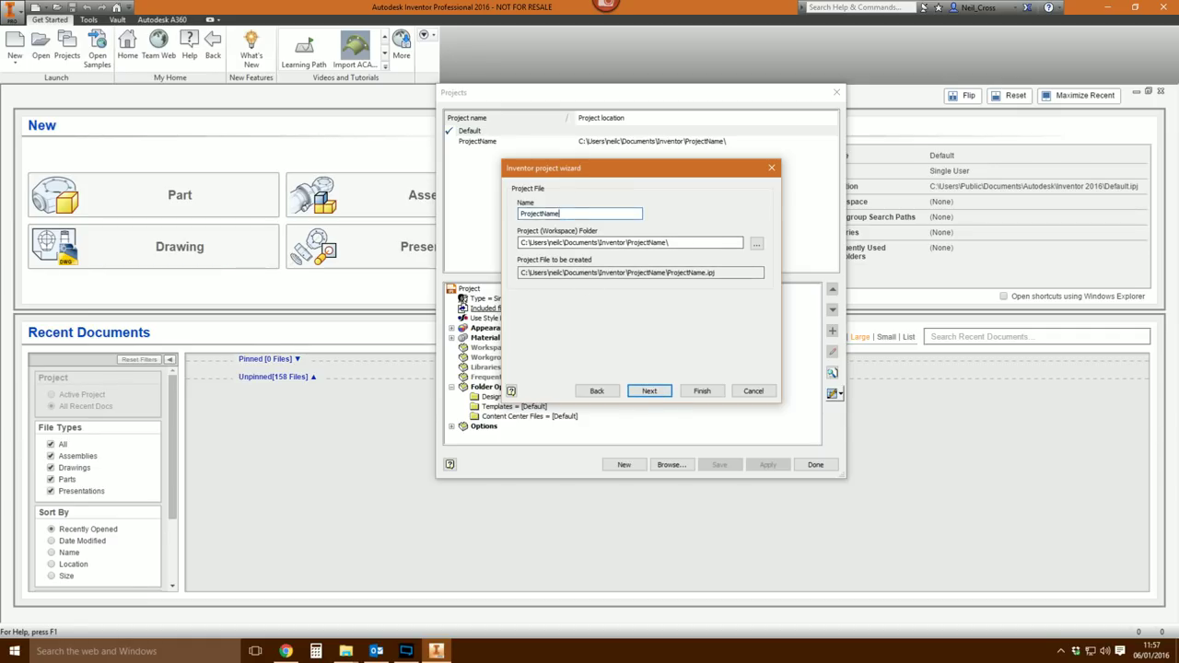
type("TFI ")
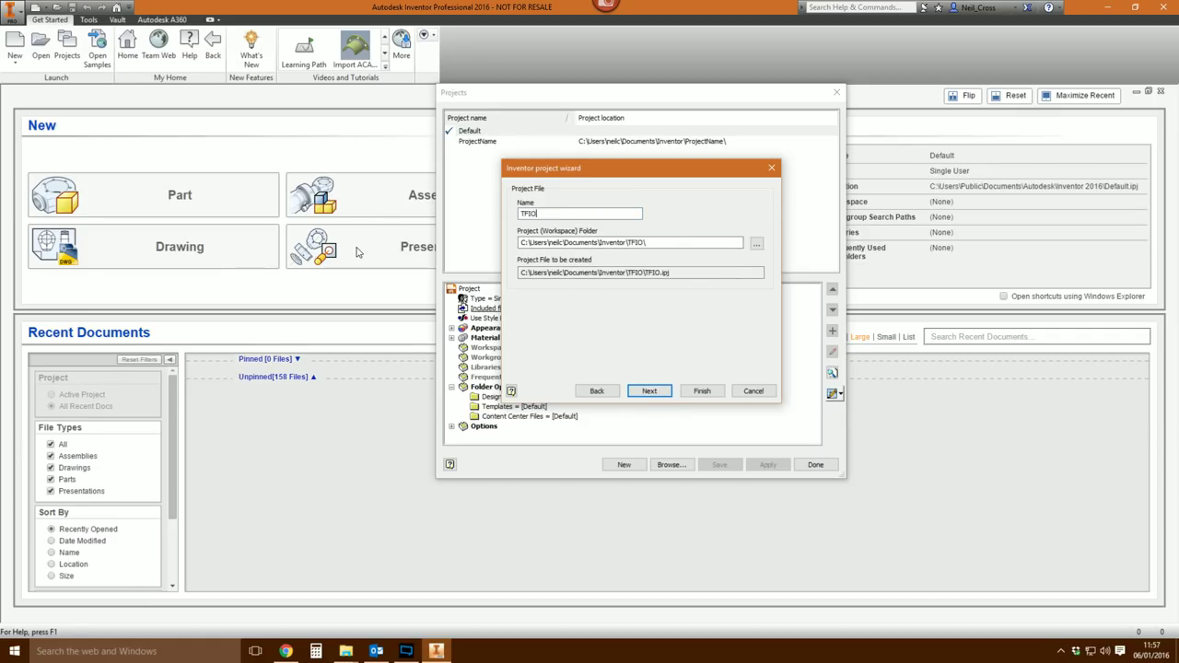
type("Template Video Project")
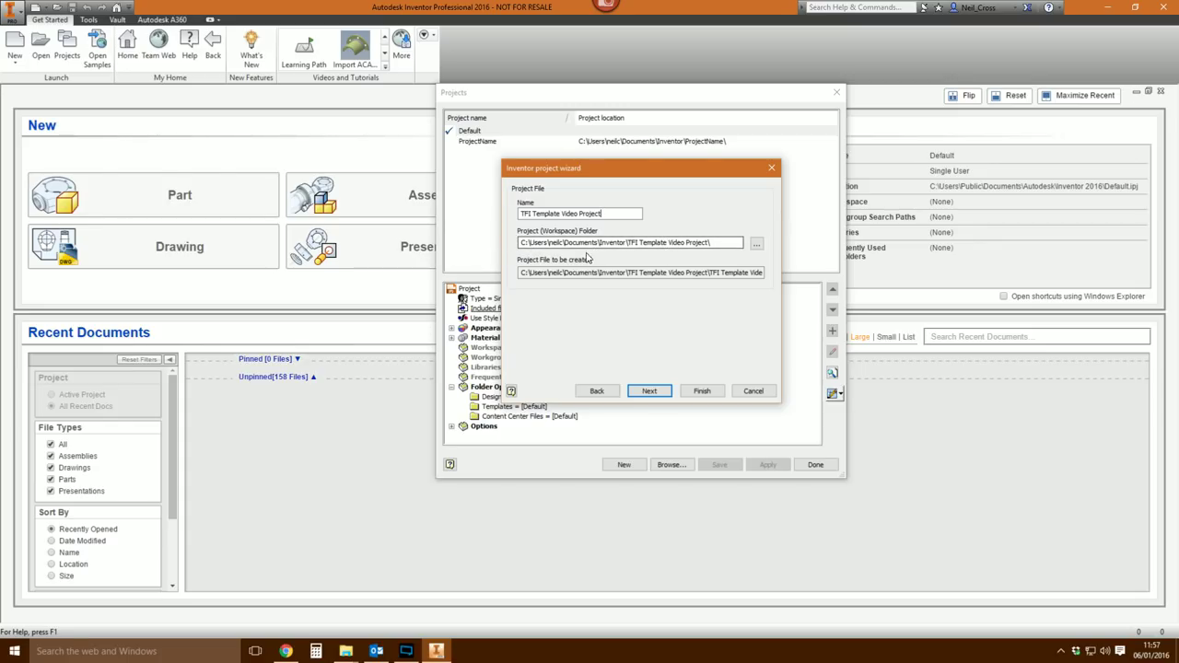
left_click(695, 391)
left_click(652, 318)
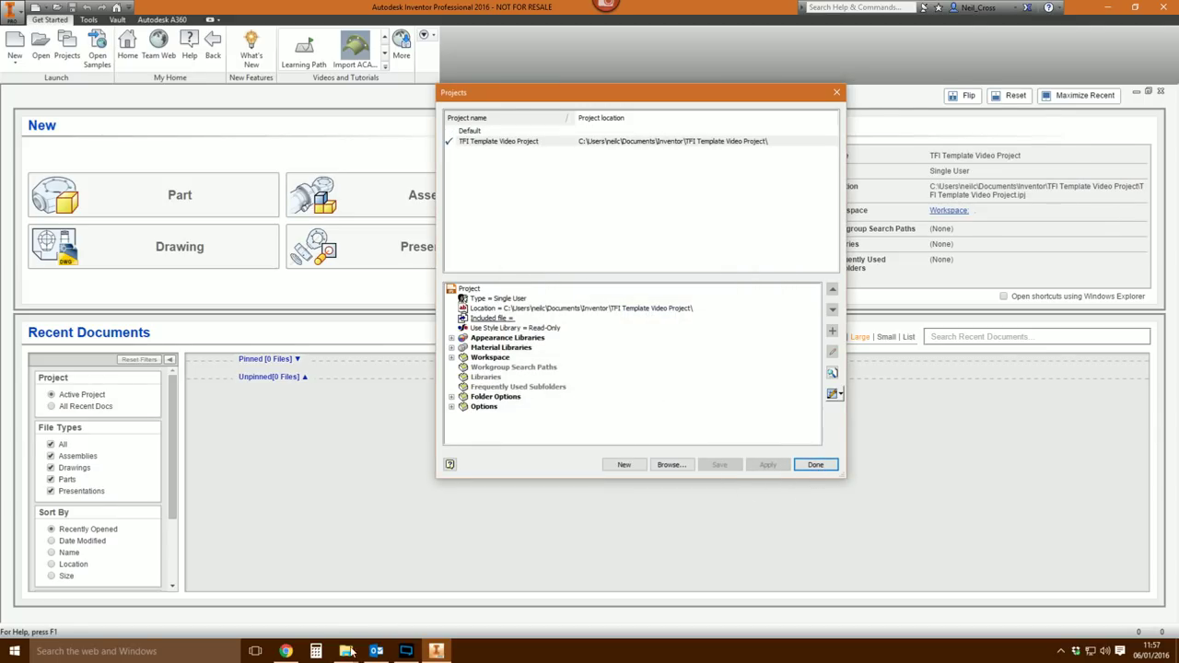
- Paste the Templates folder into Documents\Inventor\TFI Template Video Project and open it
mouse_move(346, 651)
left_click(206, 610)
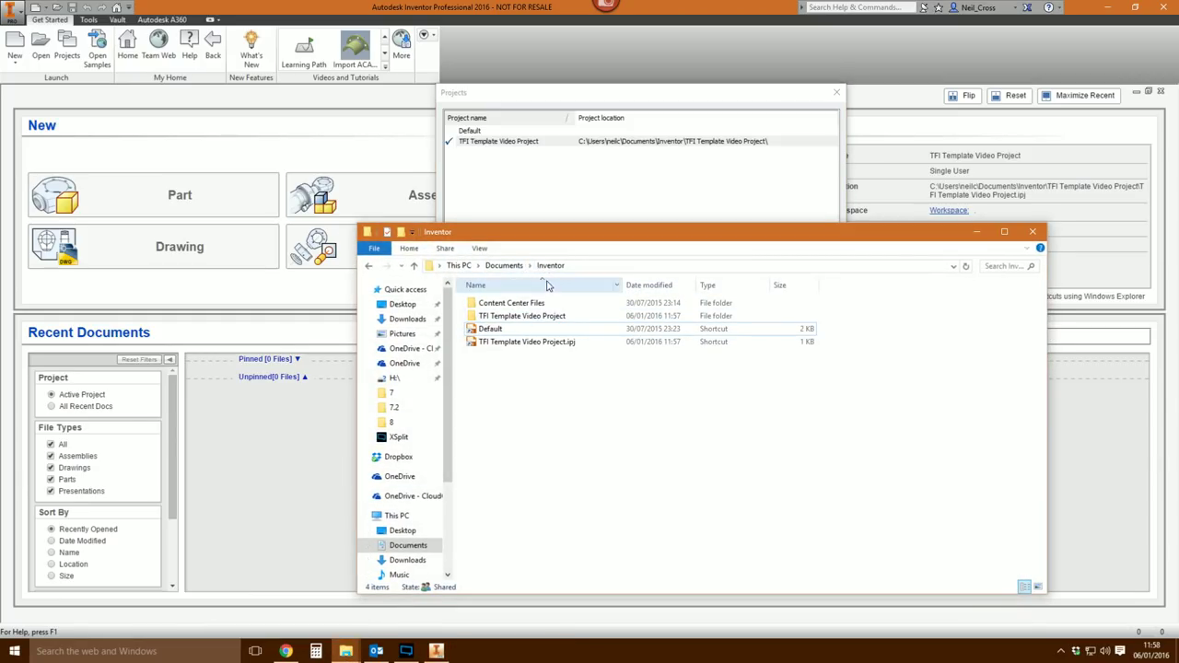
left_click(497, 316)
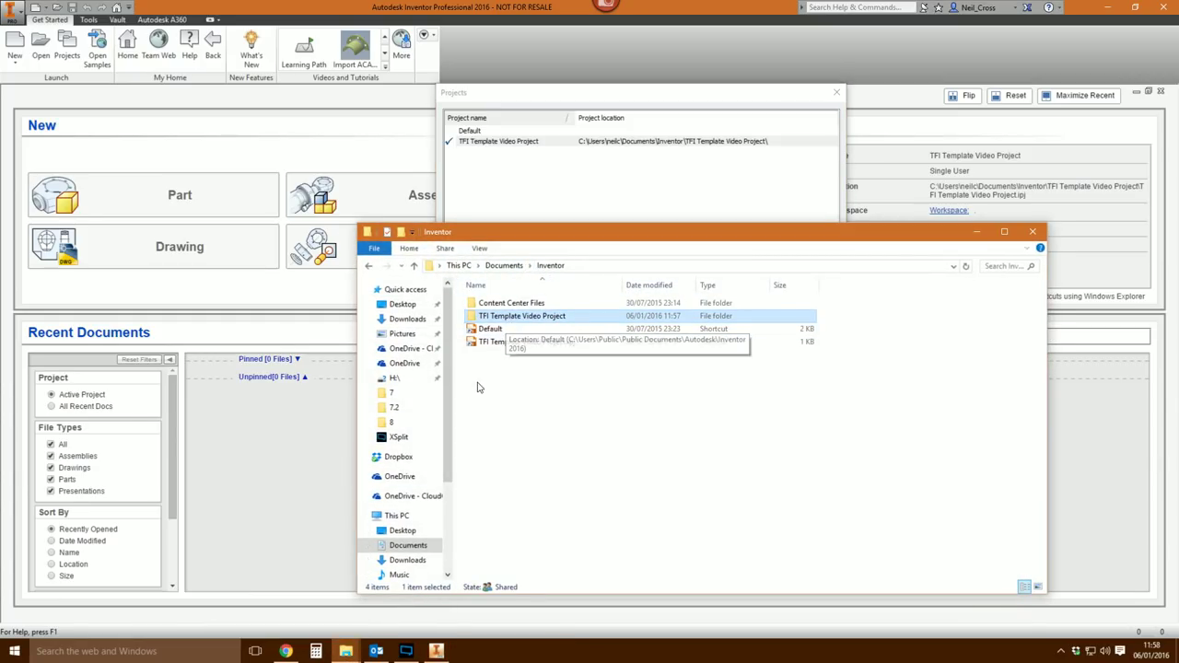
double_click(497, 318)
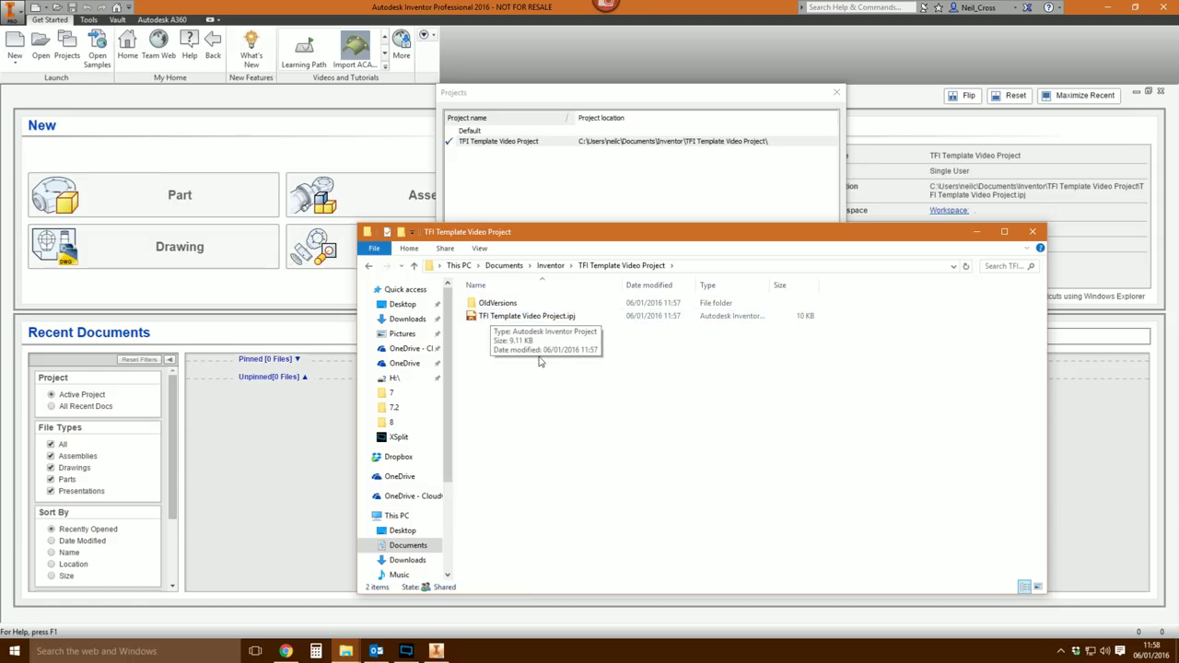
right_click(532, 395)
left_click(564, 482)
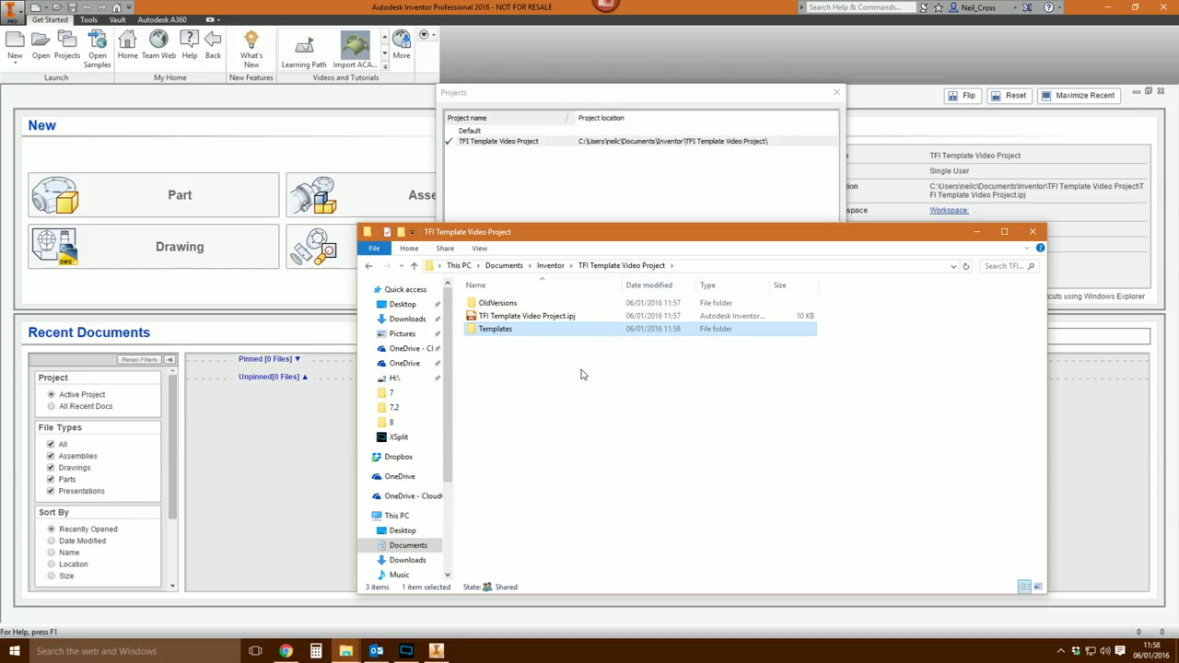
double_click(505, 332)
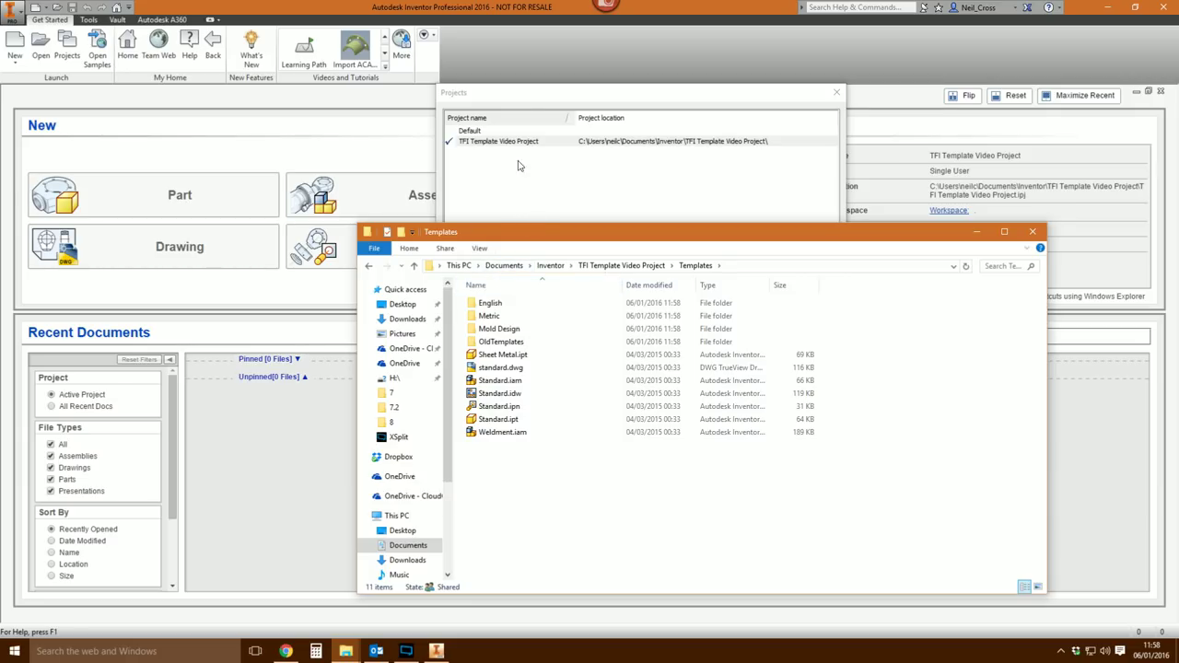
- Point the new project's Templates option at its own Templates folder as .\Templates\
left_click(505, 102)
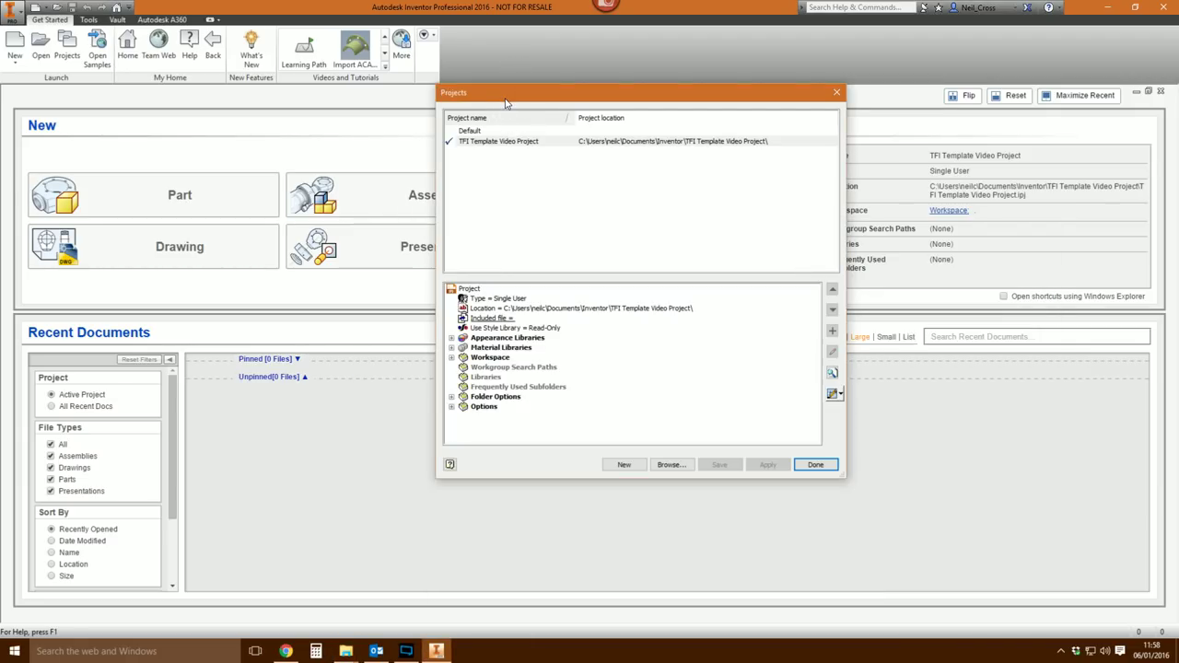
left_click(452, 397)
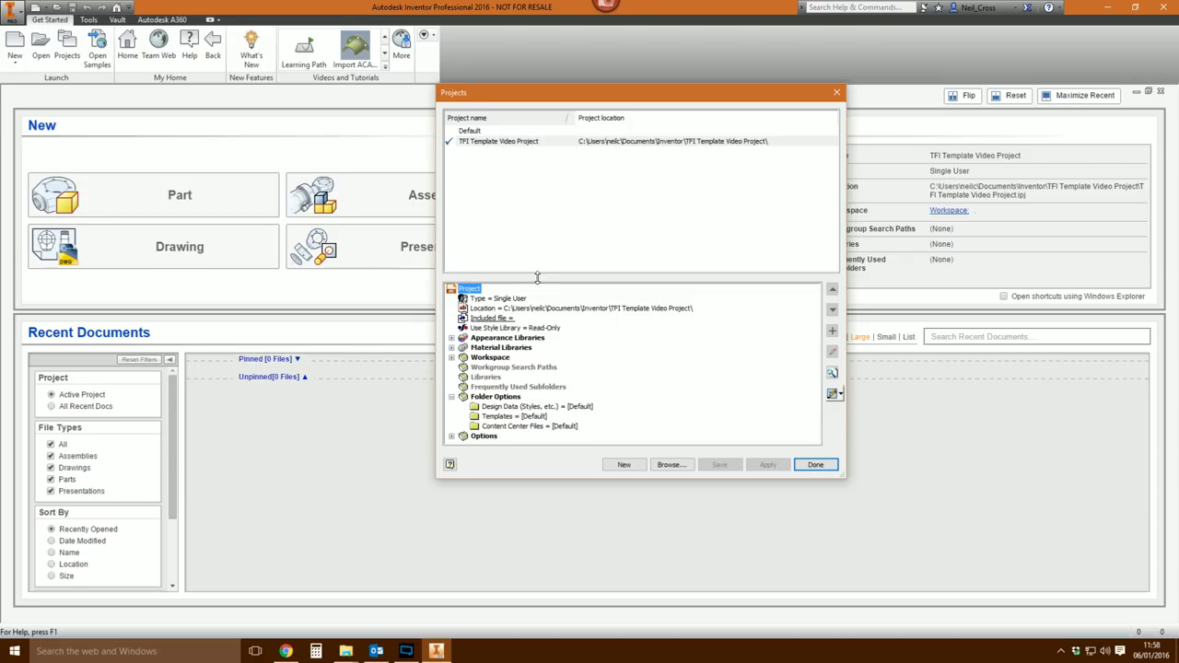
right_click(535, 419)
left_click(543, 427)
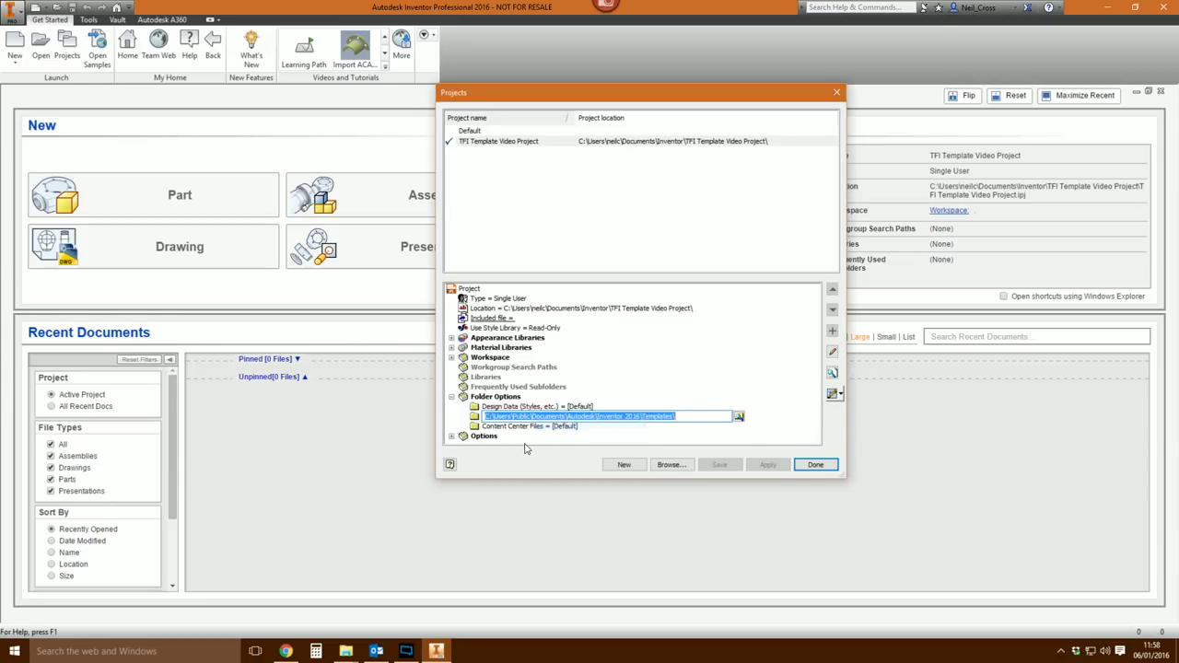
left_click(737, 417)
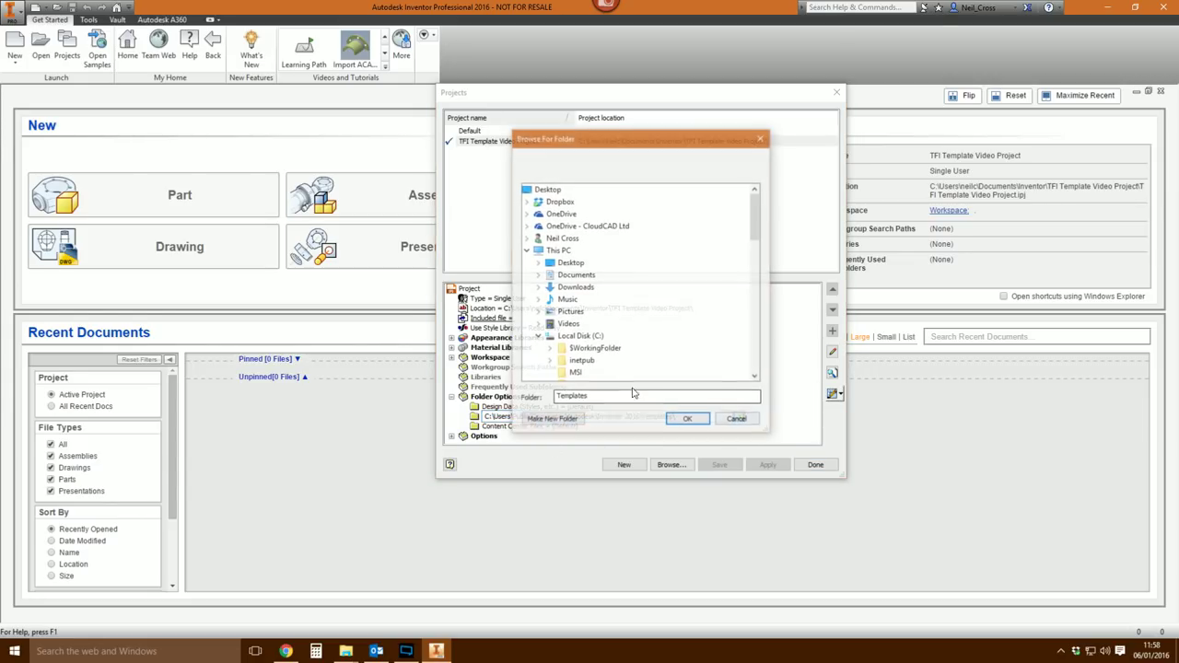
left_click(538, 276)
left_click(549, 338)
left_click(561, 360)
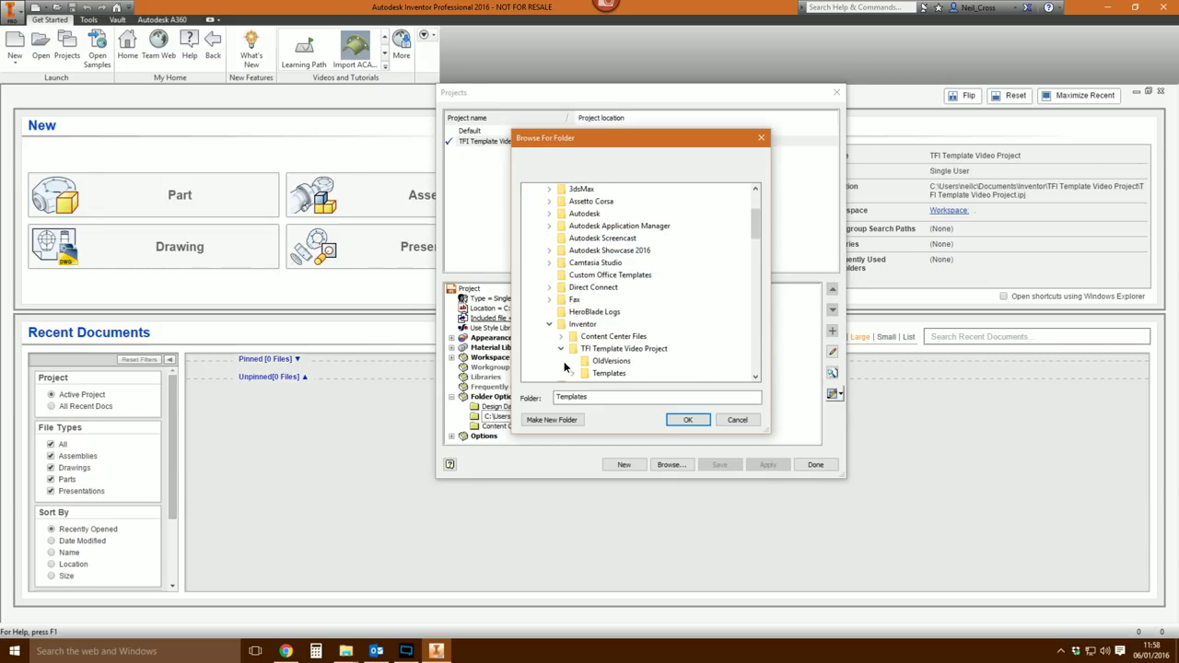
left_click(619, 375)
left_click(687, 419)
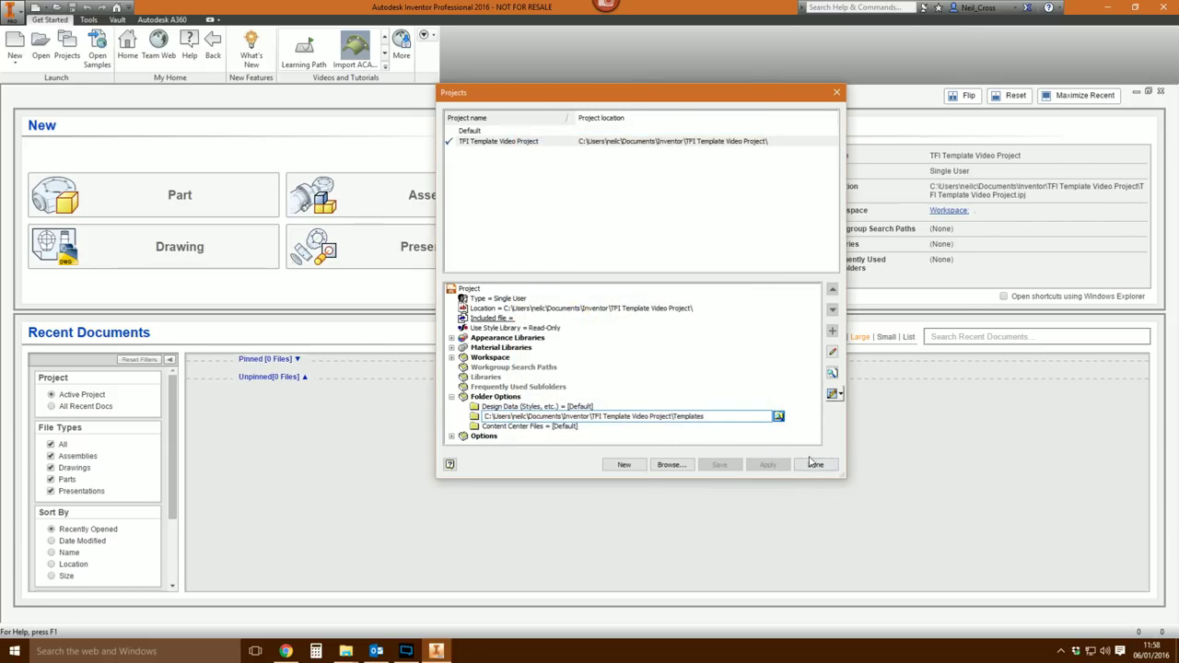
left_click(777, 437)
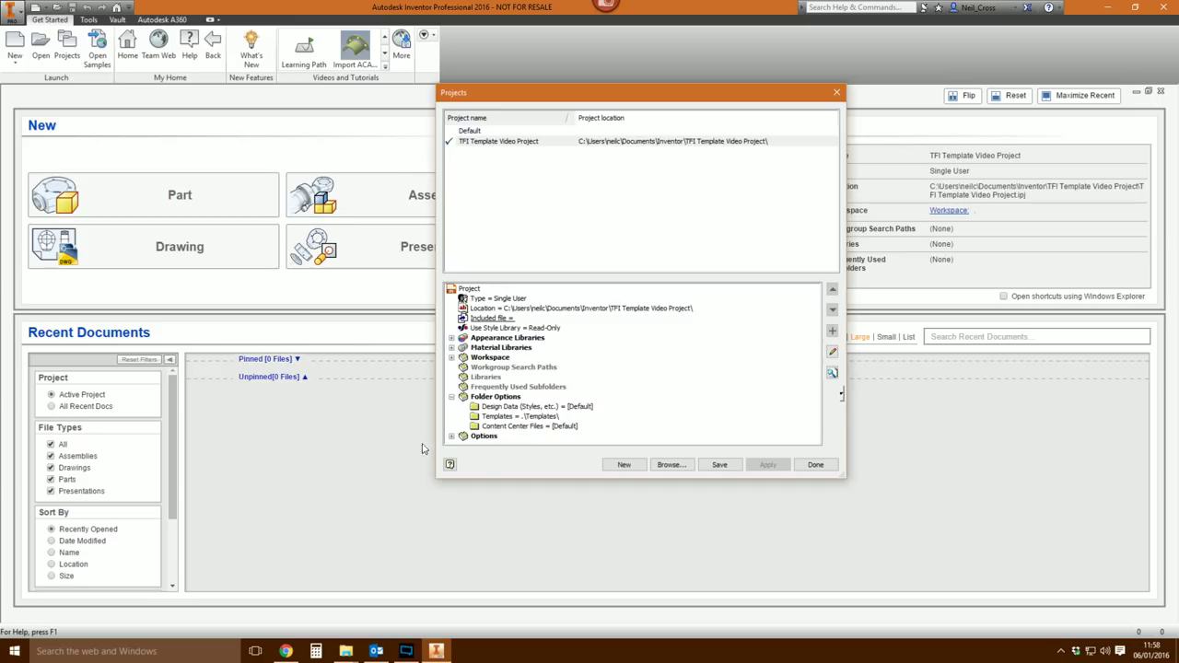
- Save and close the project settings, then list the project's new-file templates
left_click(721, 466)
left_click(815, 465)
left_click(13, 48)
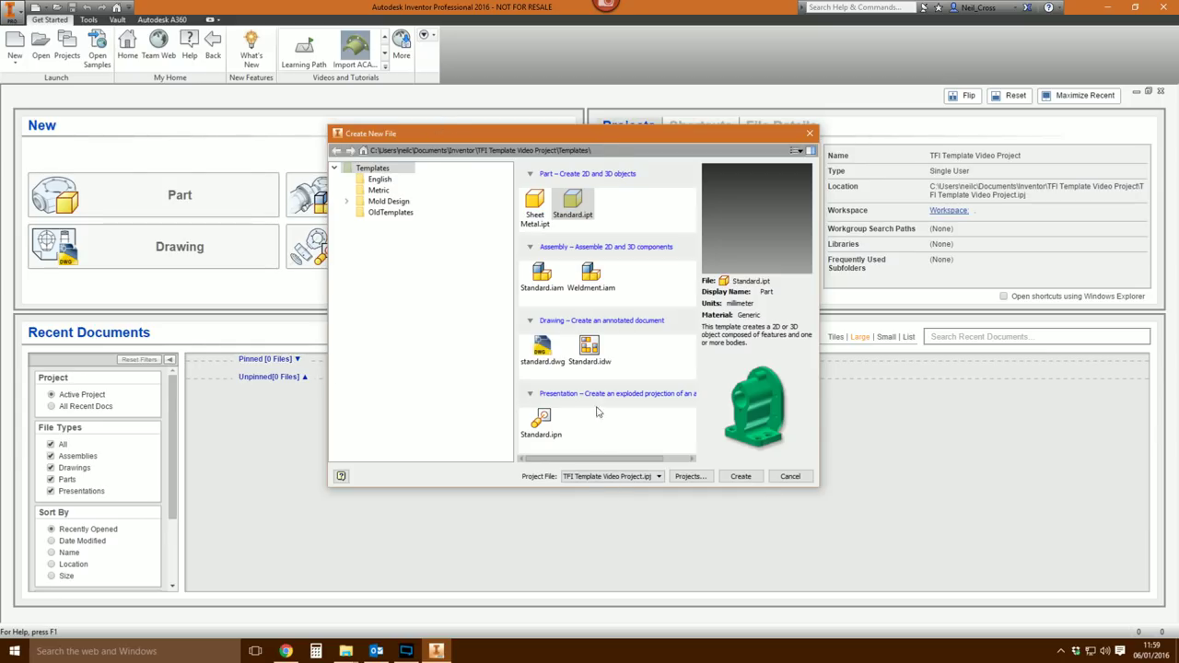
left_click(588, 344)
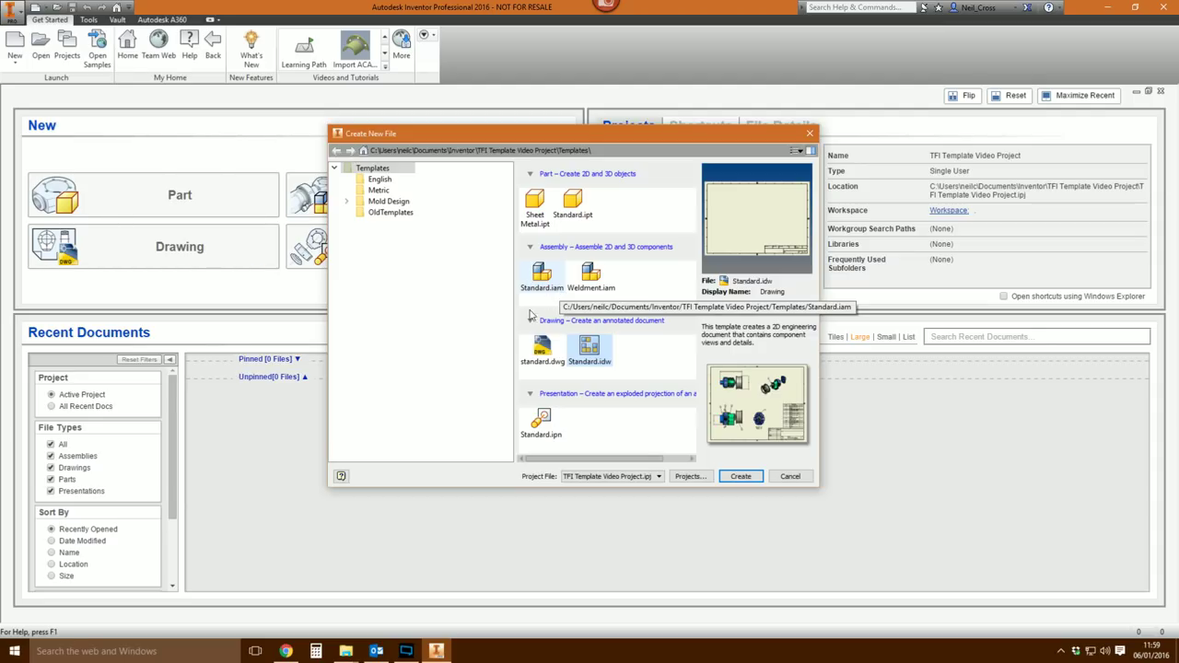
left_click(541, 357)
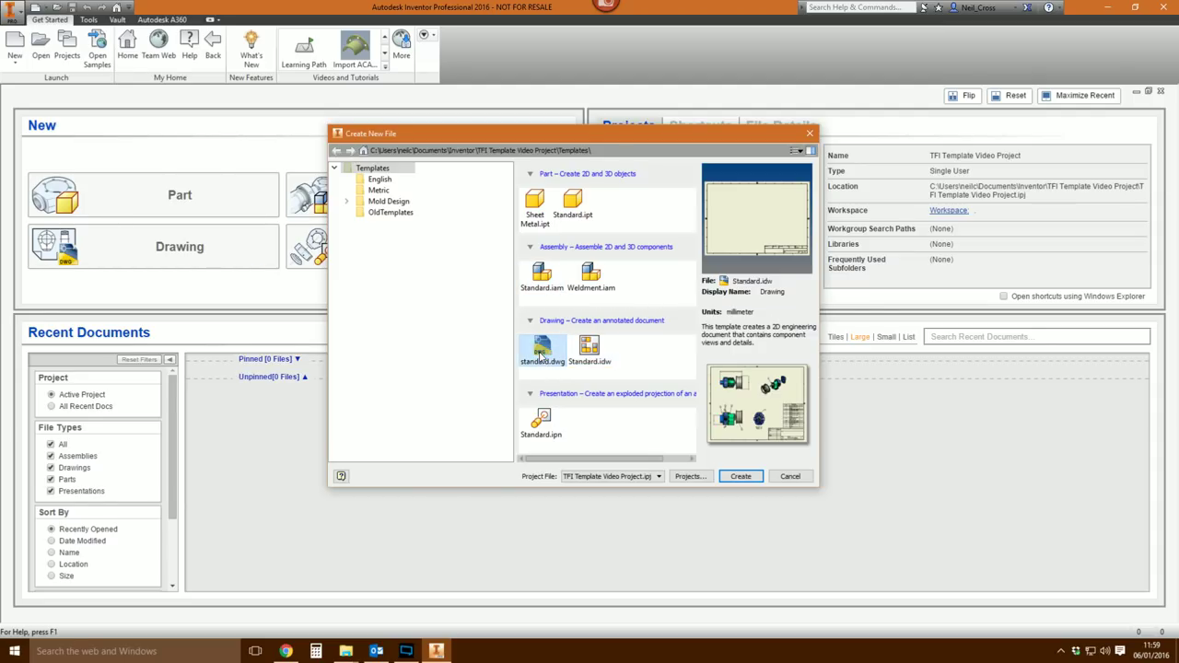
left_click(595, 360)
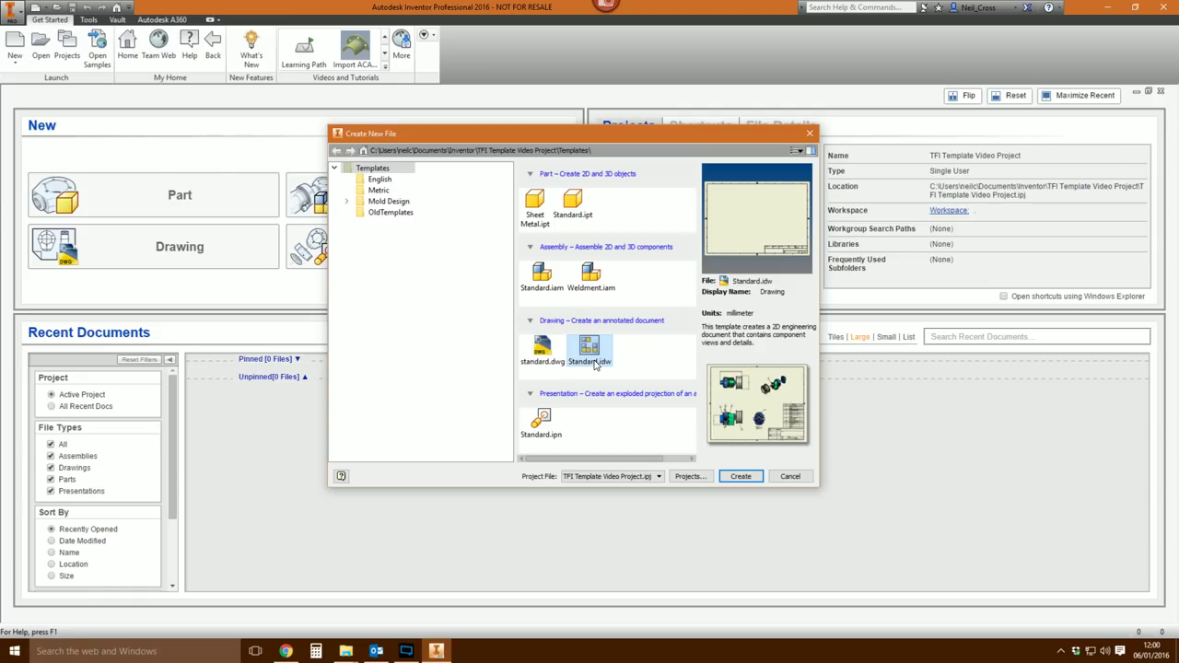
left_click(543, 350)
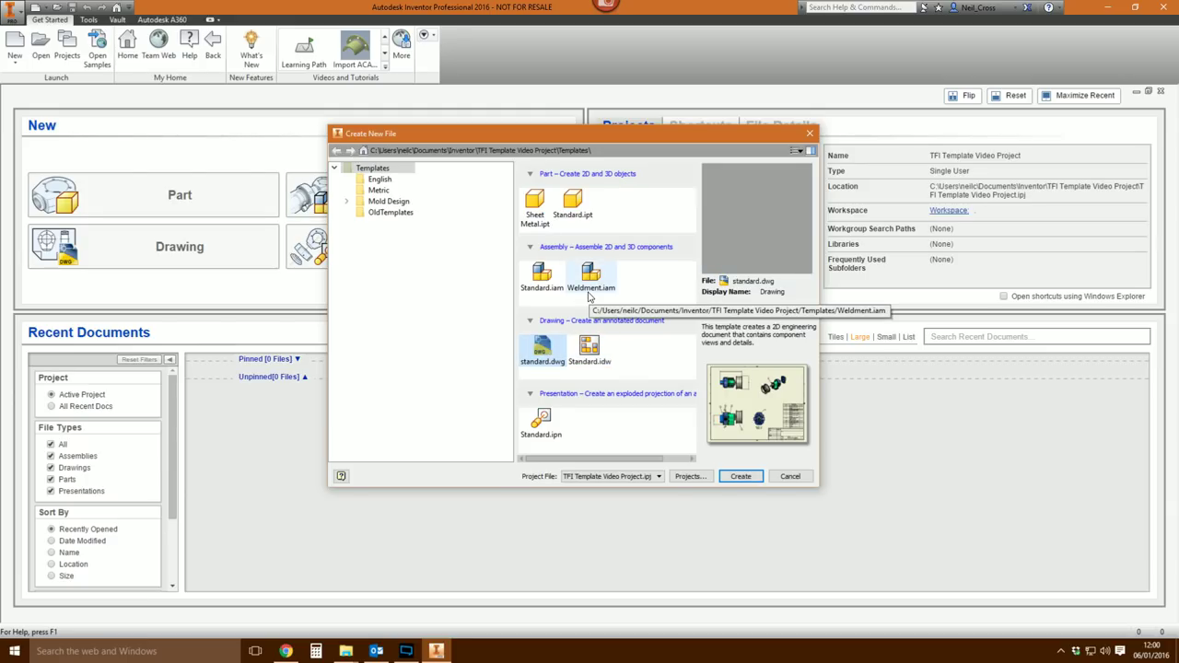
left_click(573, 361)
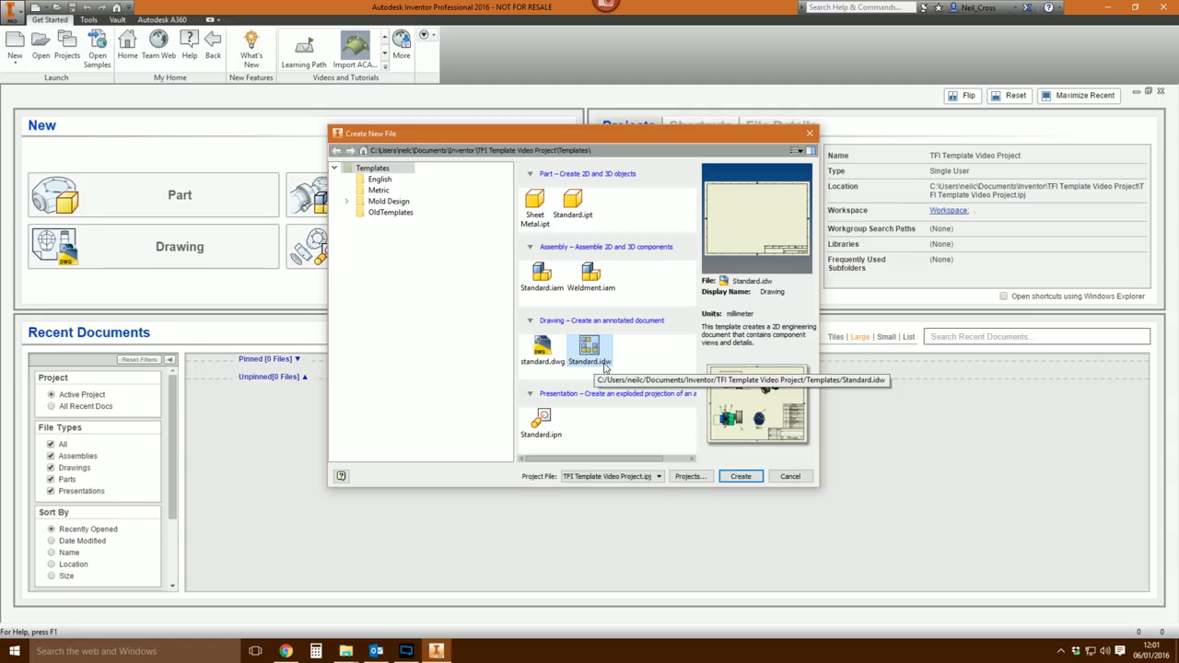
left_click(546, 351)
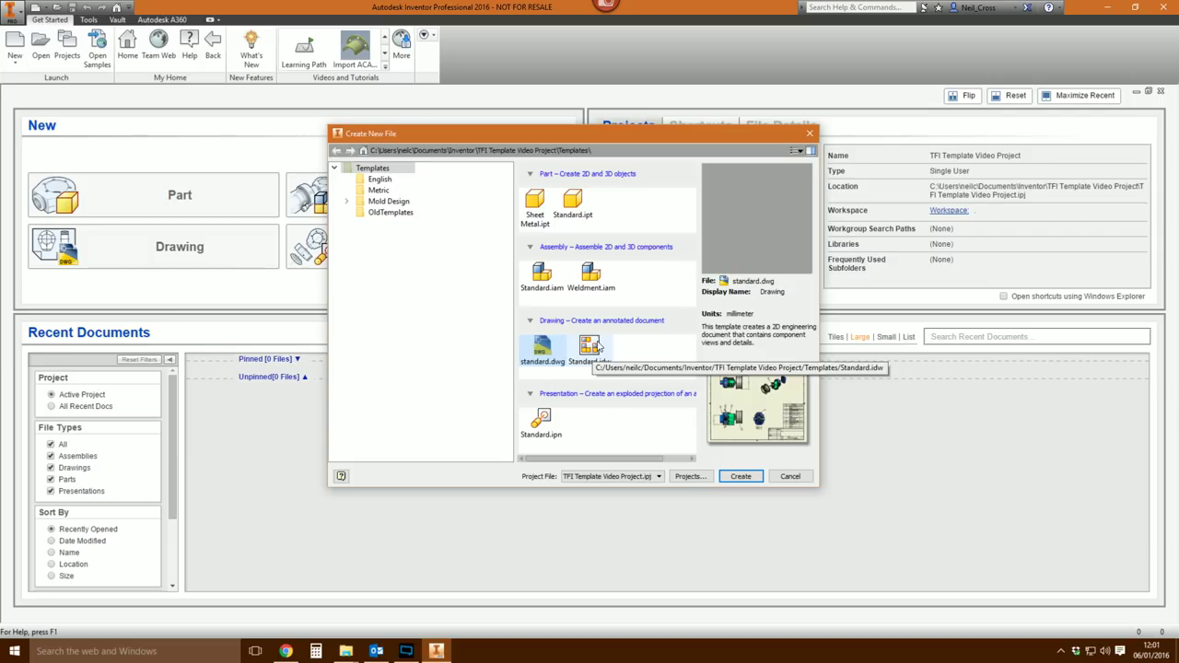
left_click(589, 349)
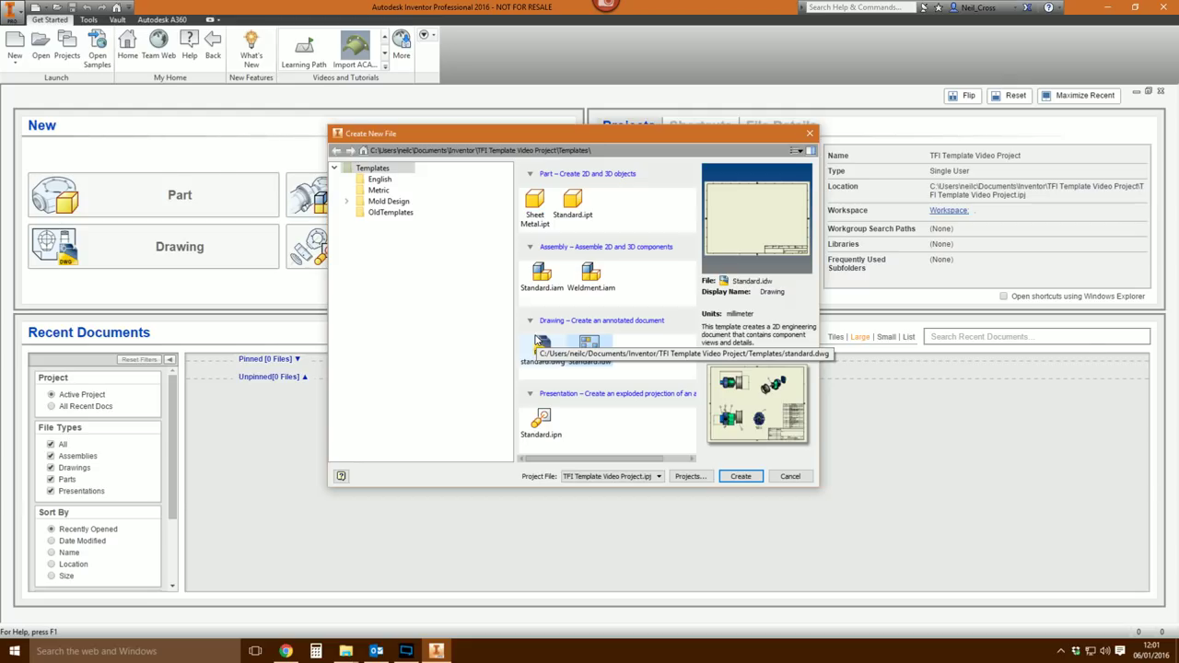
left_click(540, 347)
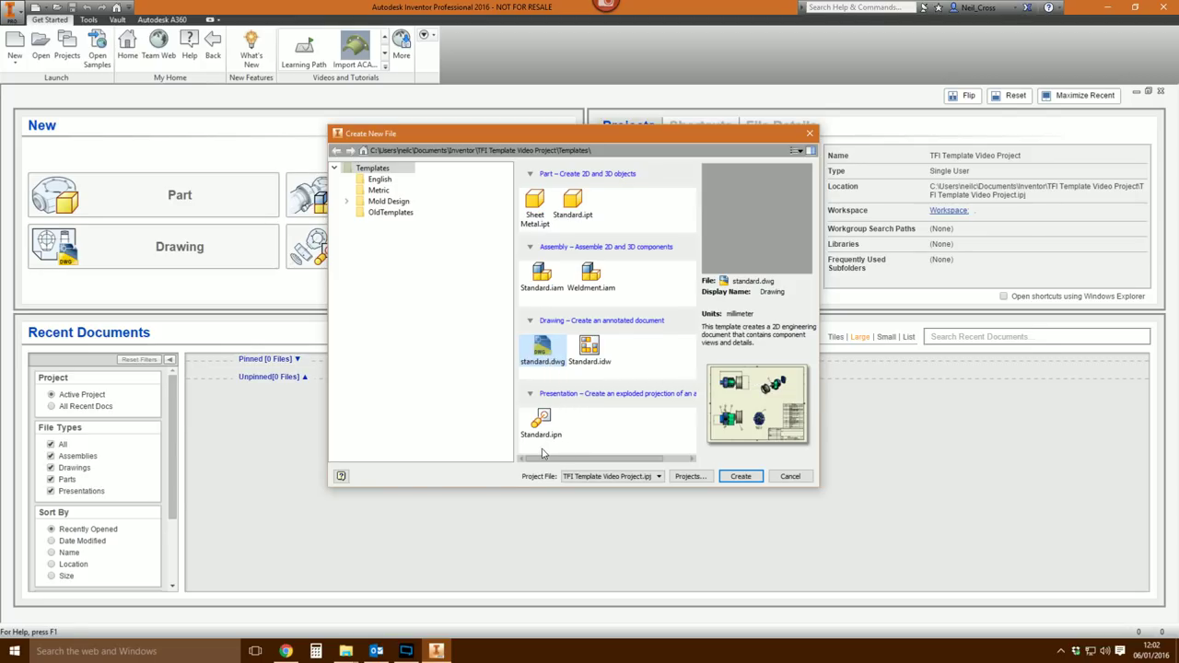
left_click(587, 348)
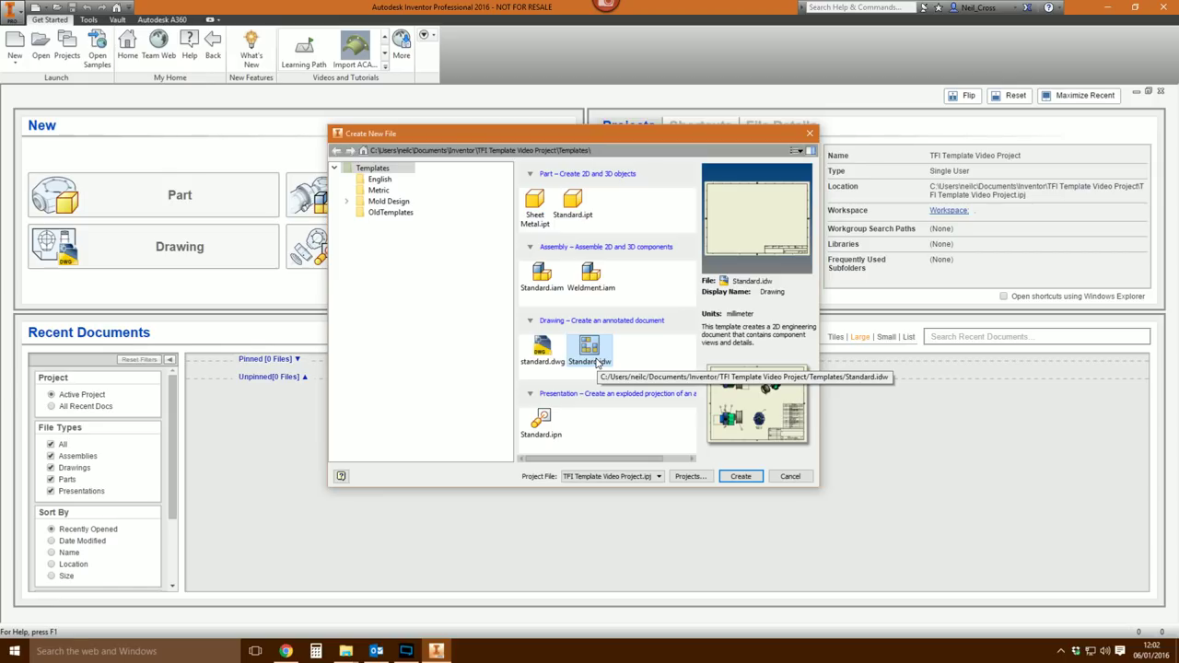
left_click(550, 354)
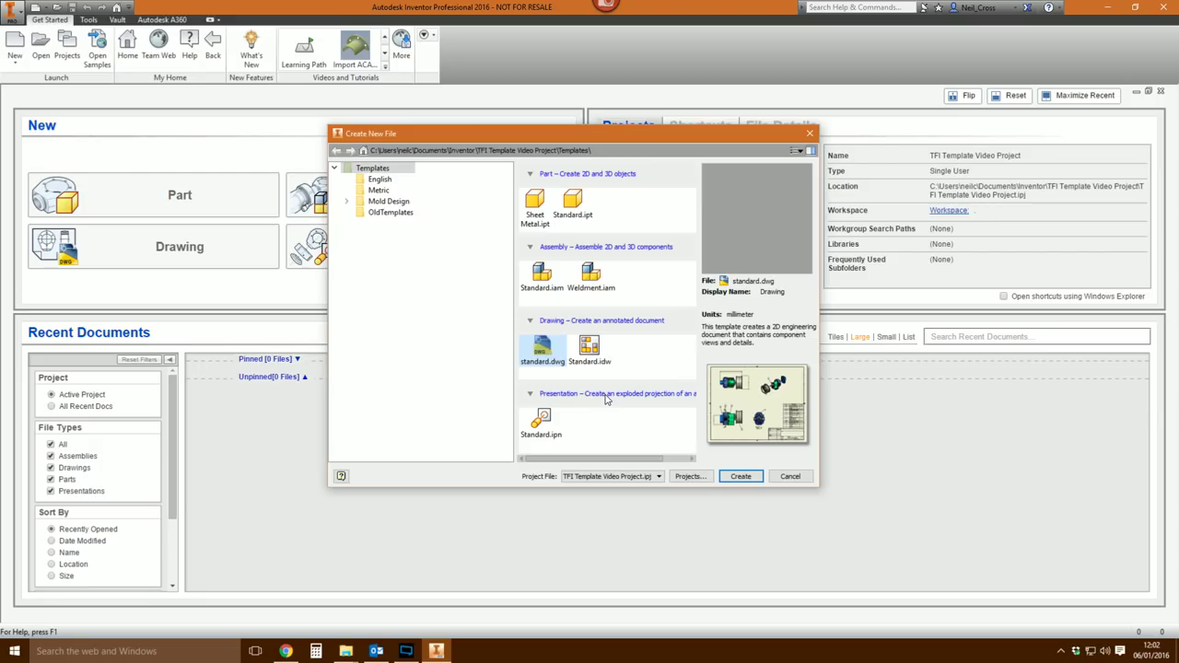
left_click(582, 359)
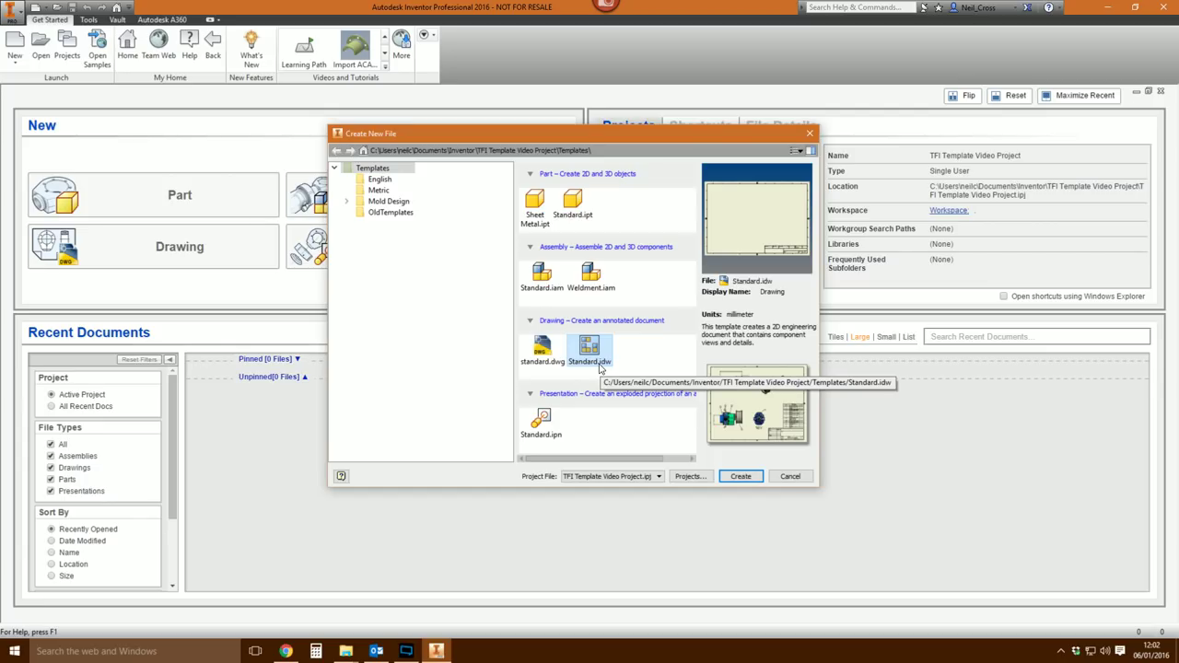
left_click(552, 361)
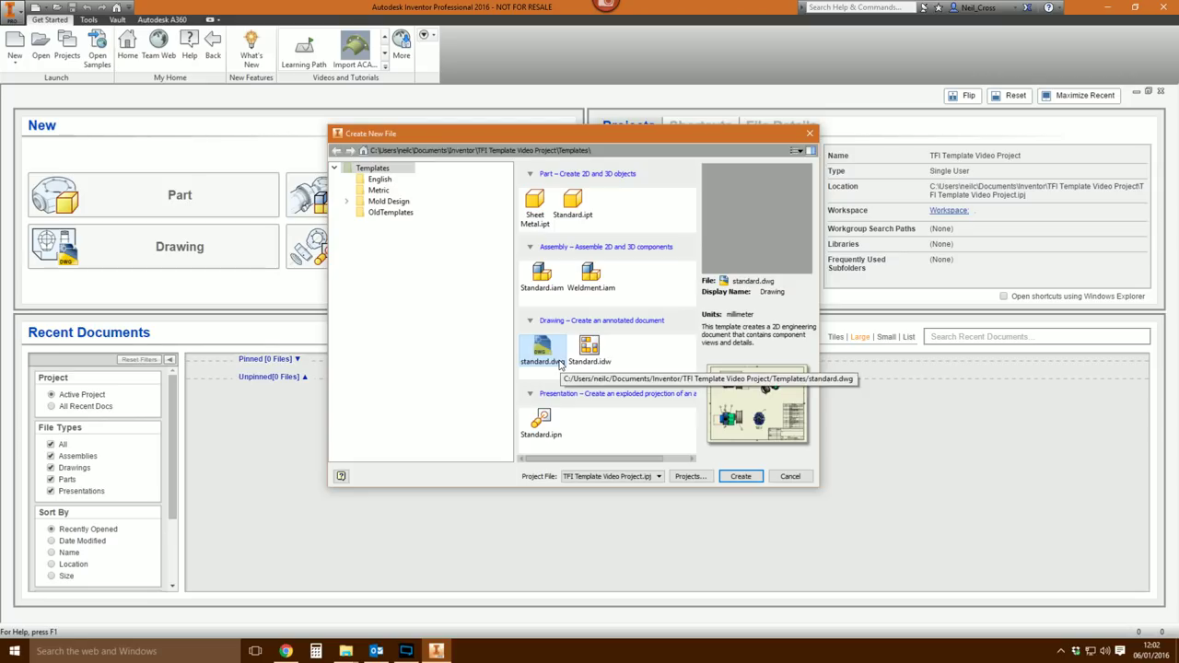
left_click(788, 476)
- Create Drawing1 from the drawing template, then return to the My Home page
left_click(15, 46)
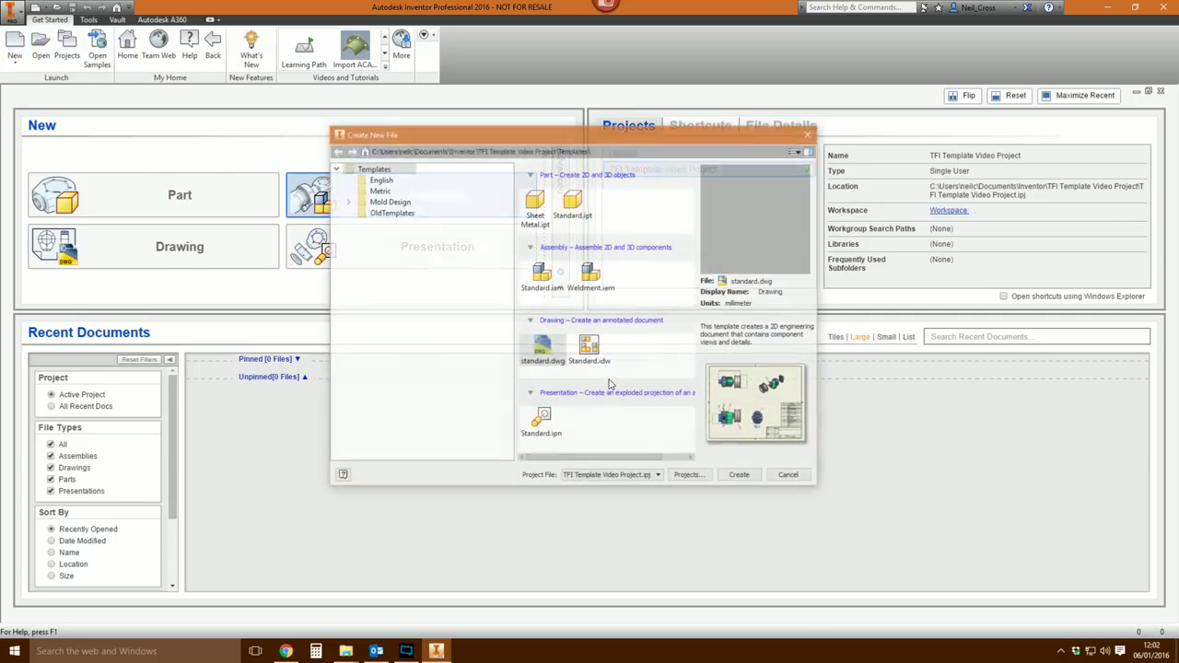
left_click(742, 475)
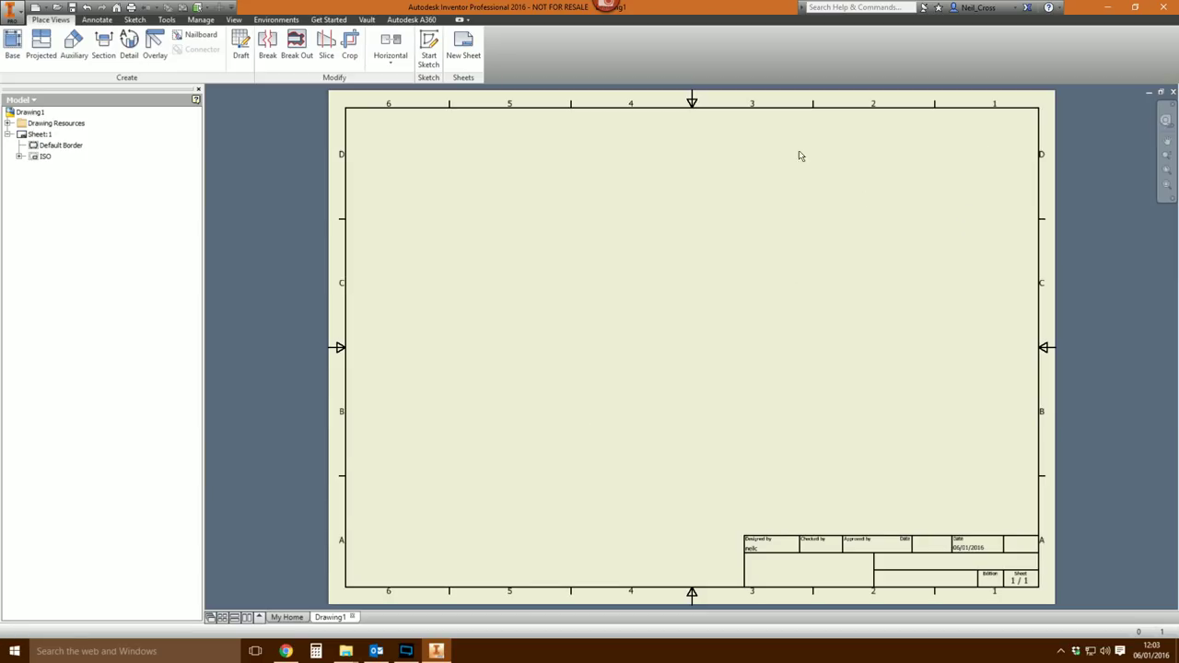
left_click(1173, 92)
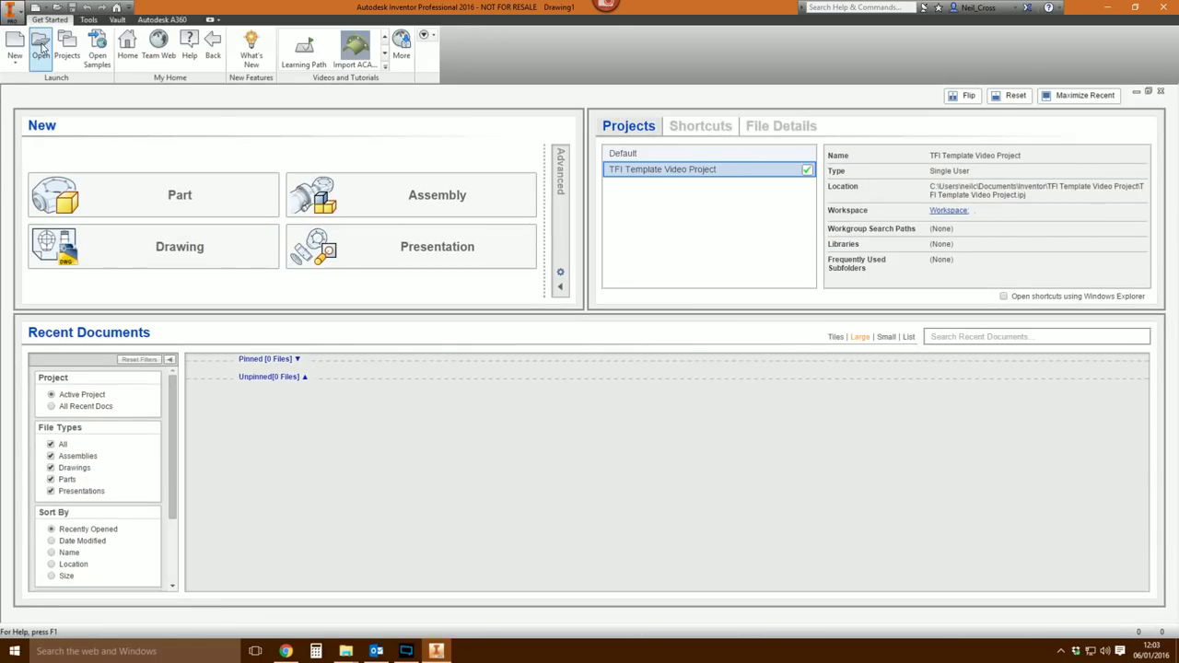
- Delete Standard.idw from the project's Templates folder and check the remaining new-file templates
left_click(40, 56)
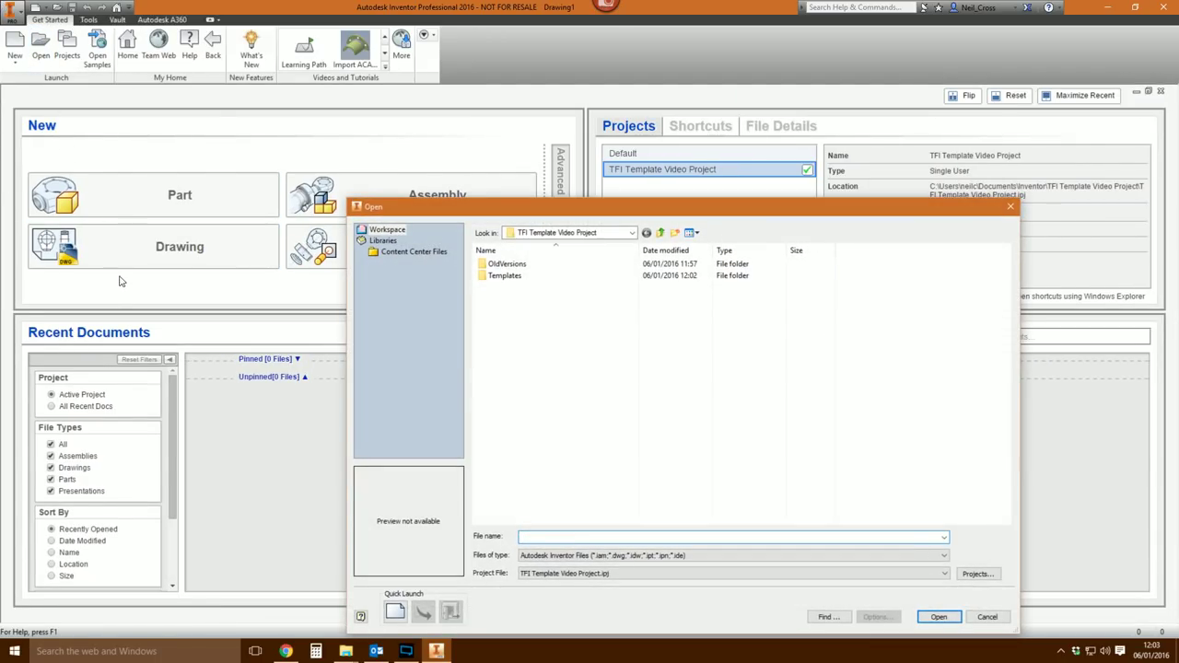
double_click(513, 277)
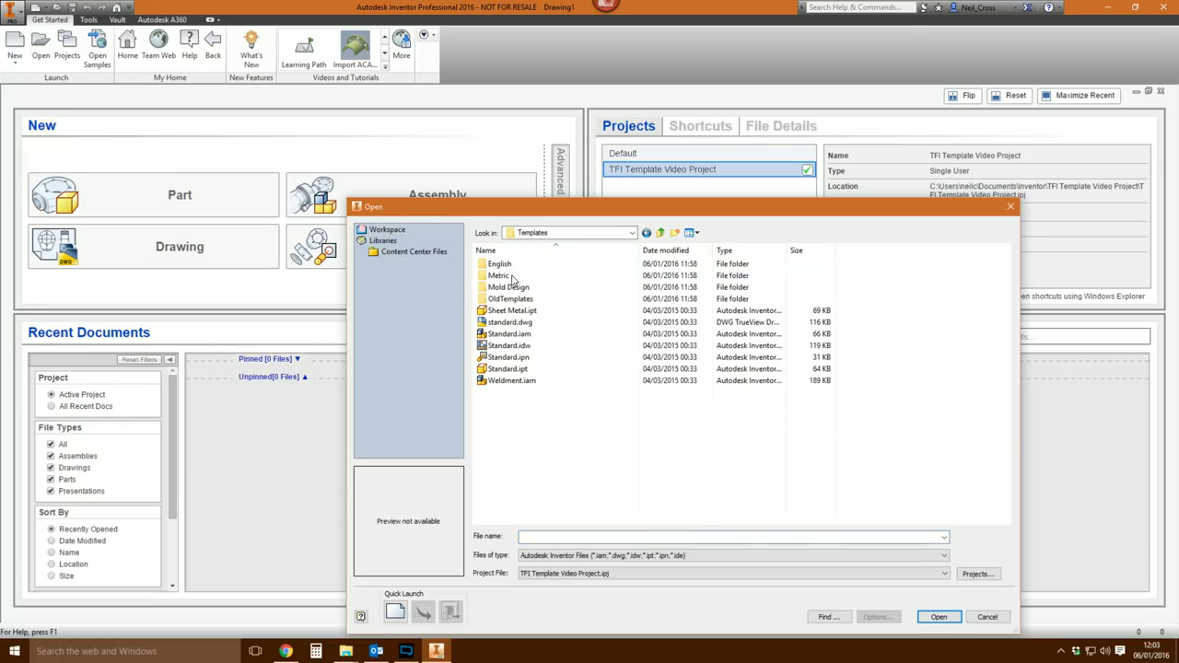
left_click(502, 347)
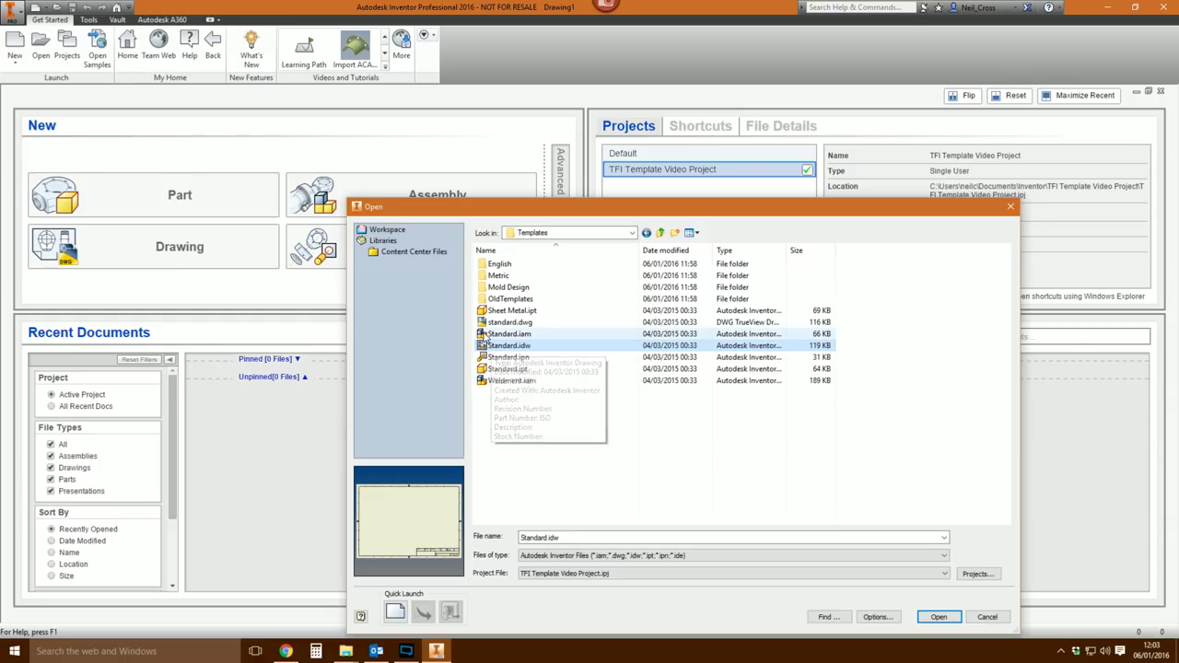
key("Delete")
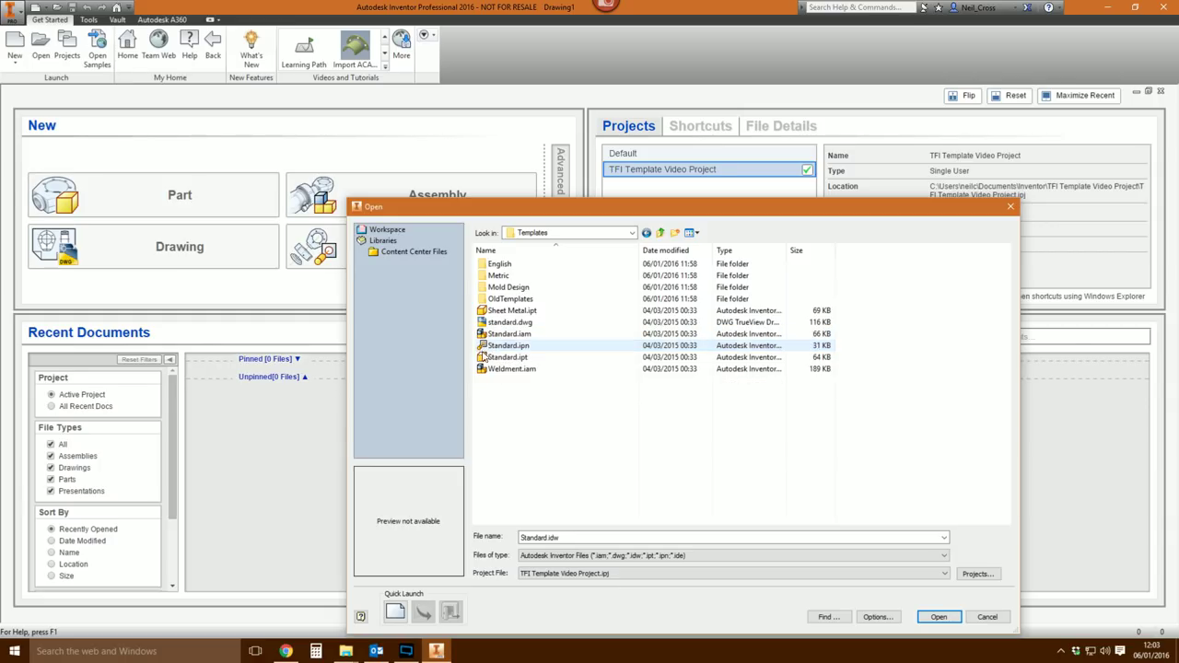
left_click(986, 617)
left_click(15, 46)
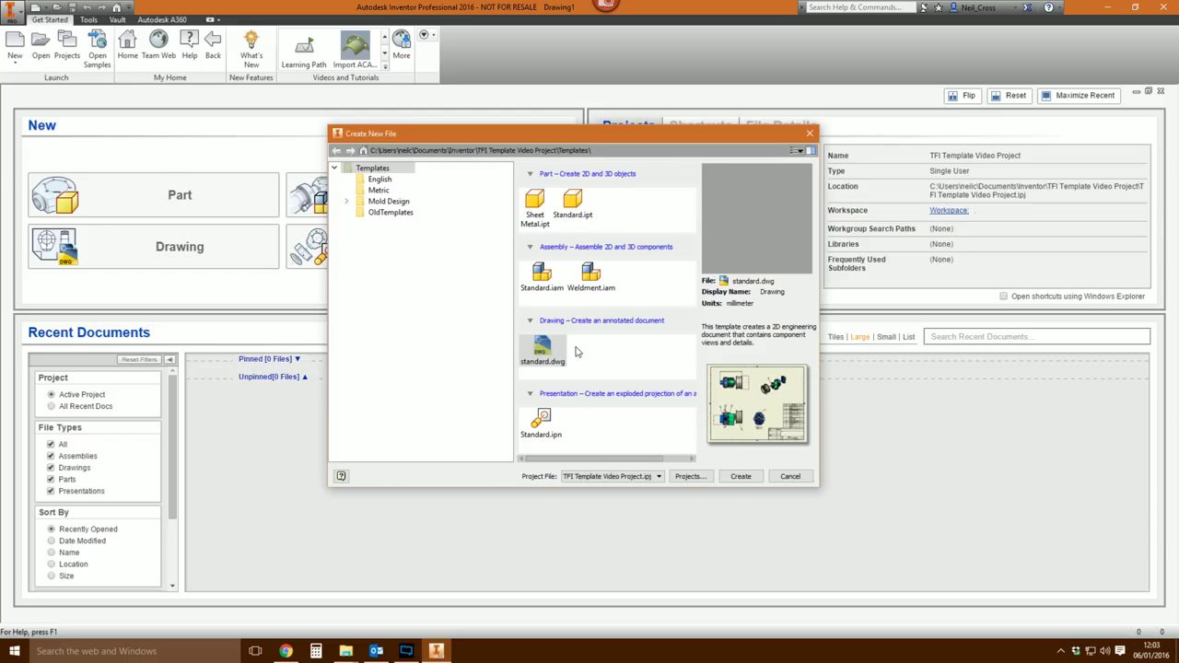
- Make a copy of standard.dwg inside the project's Templates folder
left_click(794, 477)
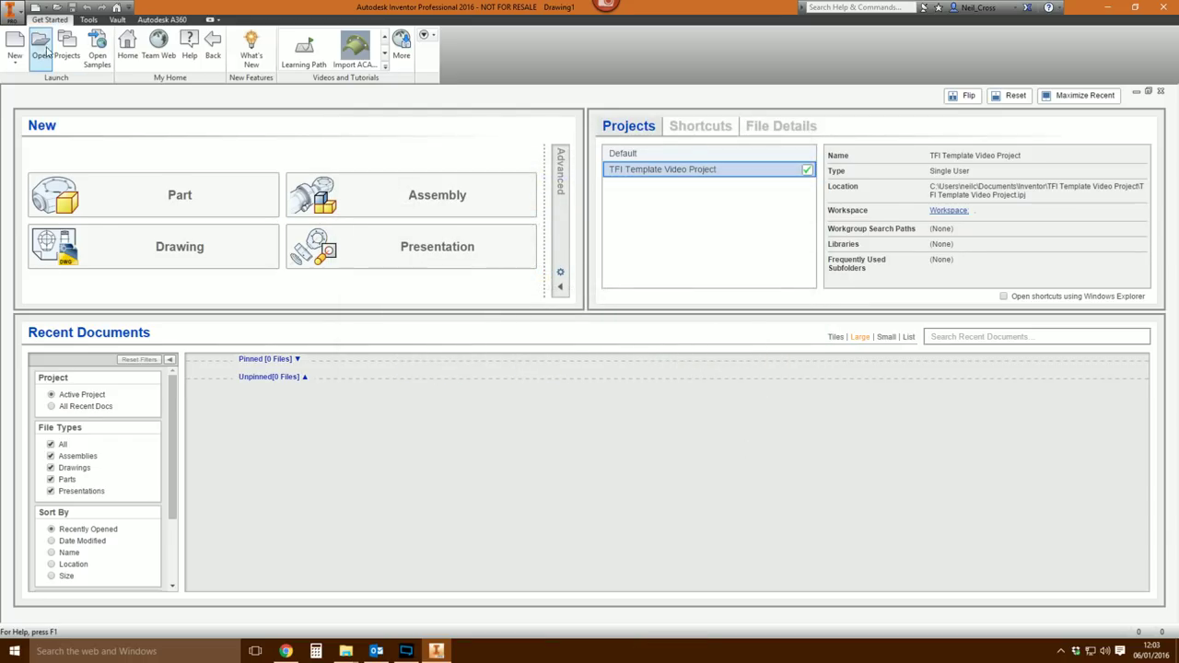
left_click(41, 48)
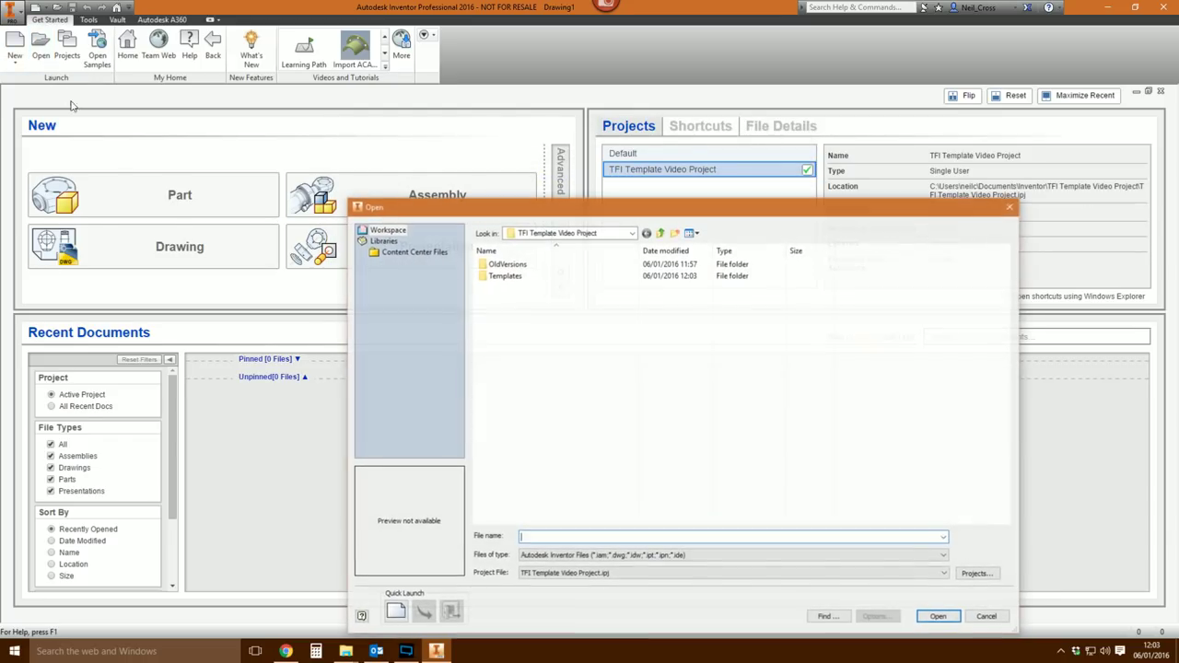
double_click(502, 275)
left_click(509, 323)
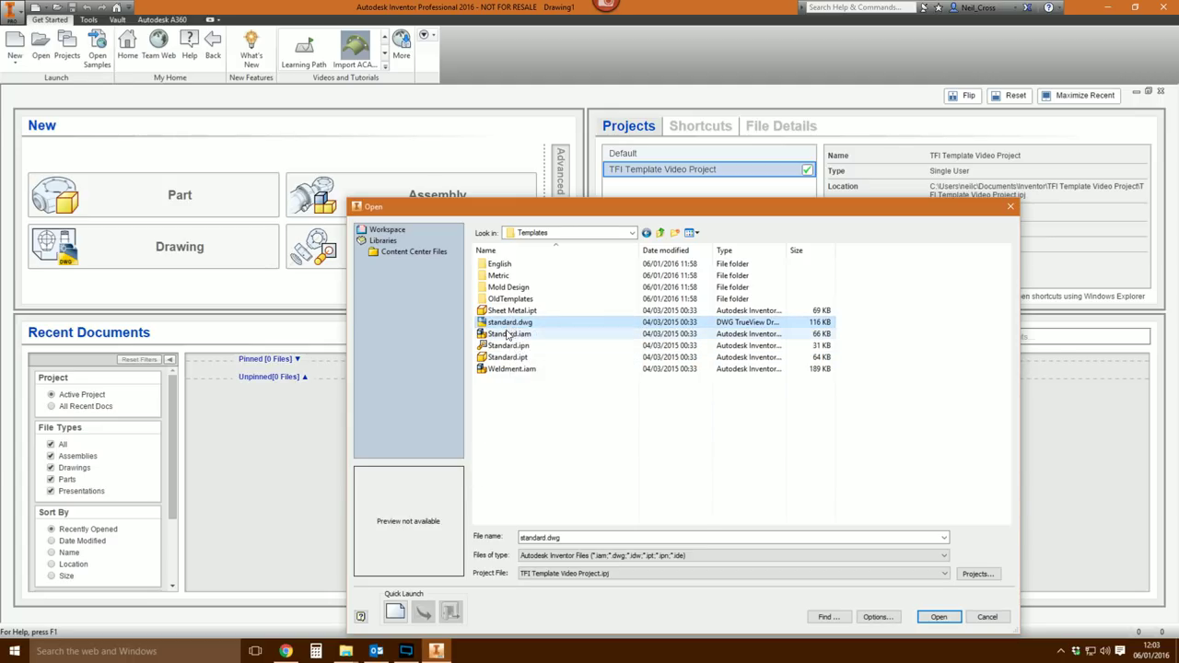
right_click_drag(505, 329, 561, 423)
left_click(598, 459)
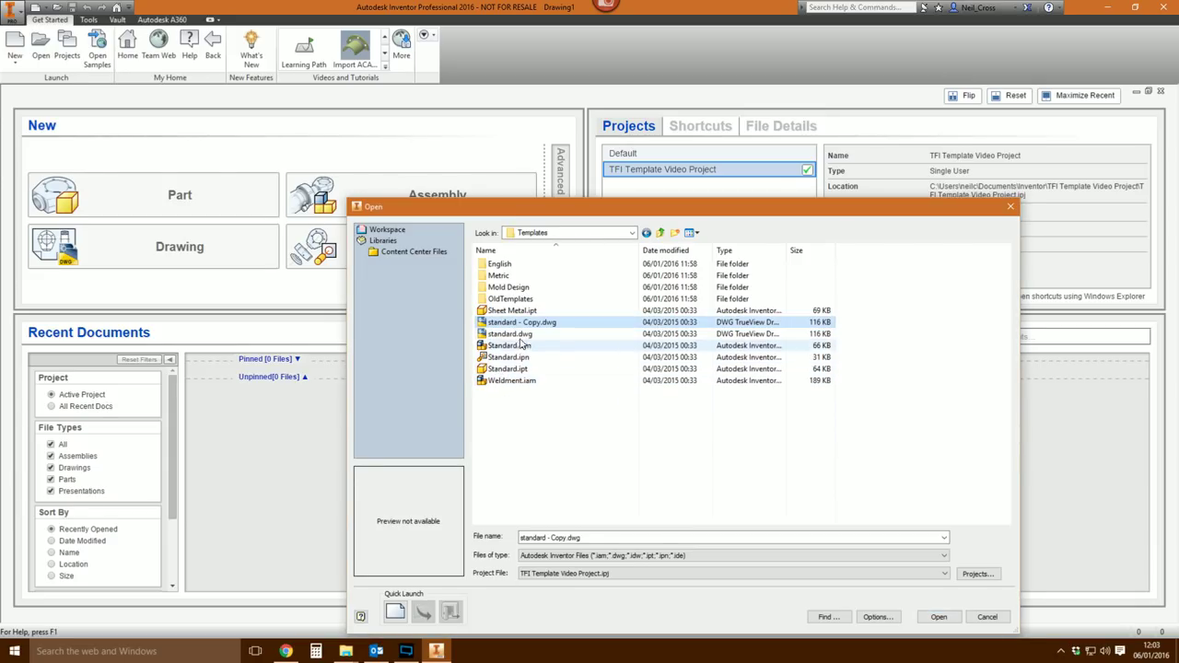
- Rename the copy to 'My TB.dwg' and open it as a drawing
key("F2")
type("My")
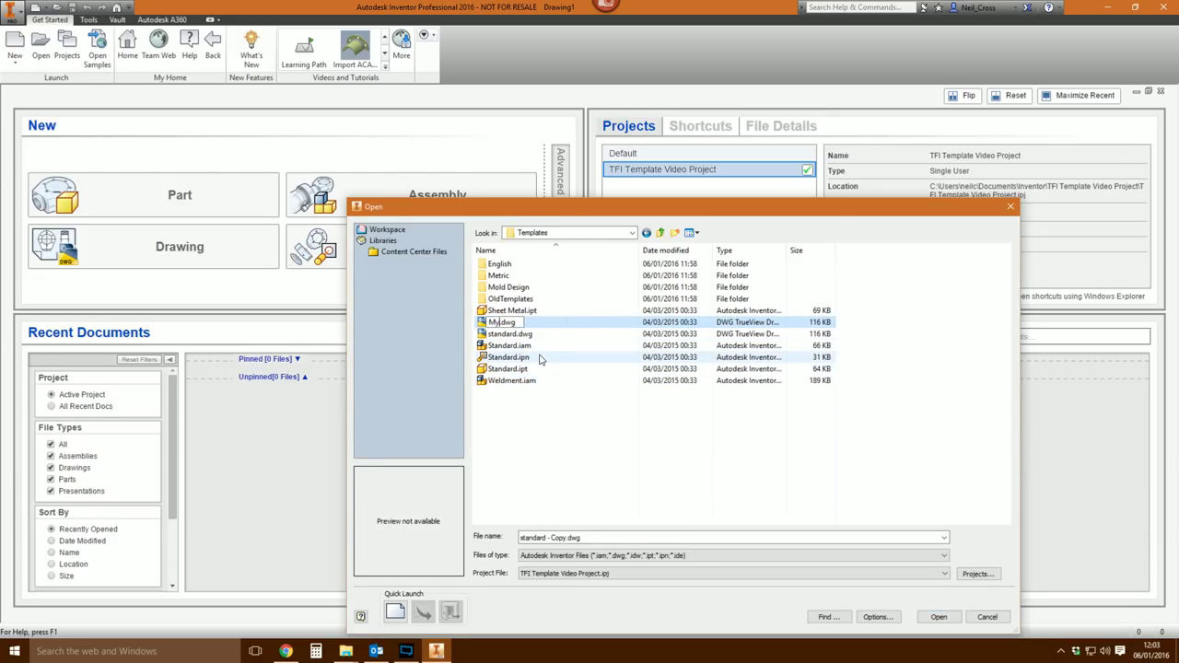
type(" TB")
key("Return")
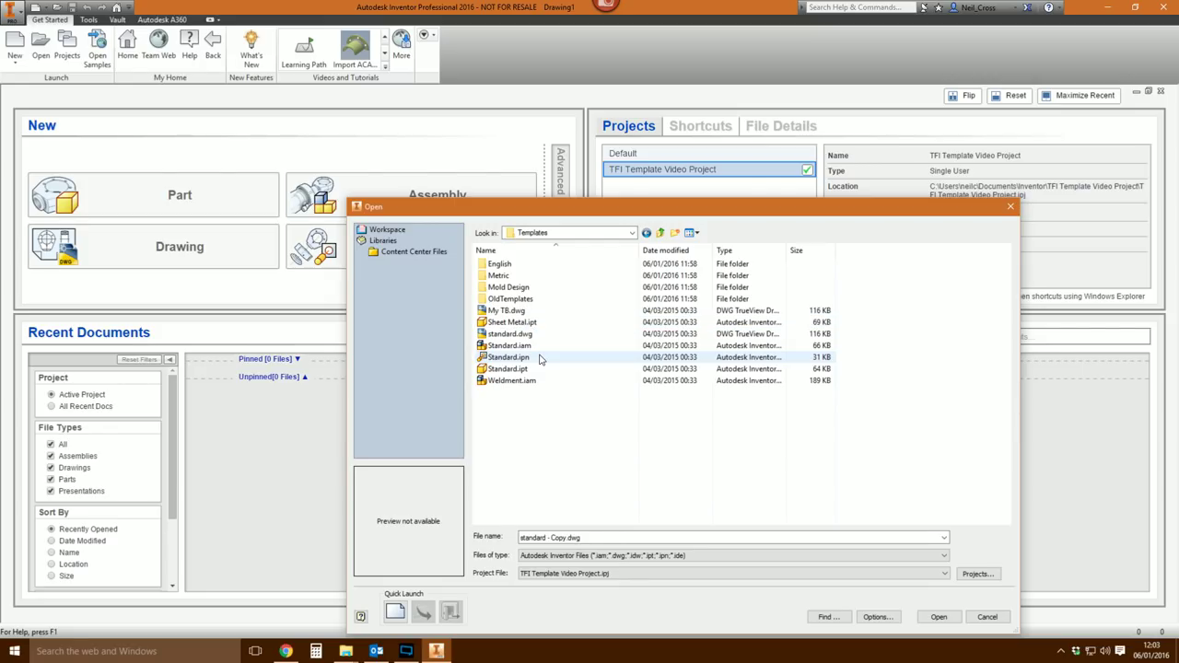
left_click(521, 337)
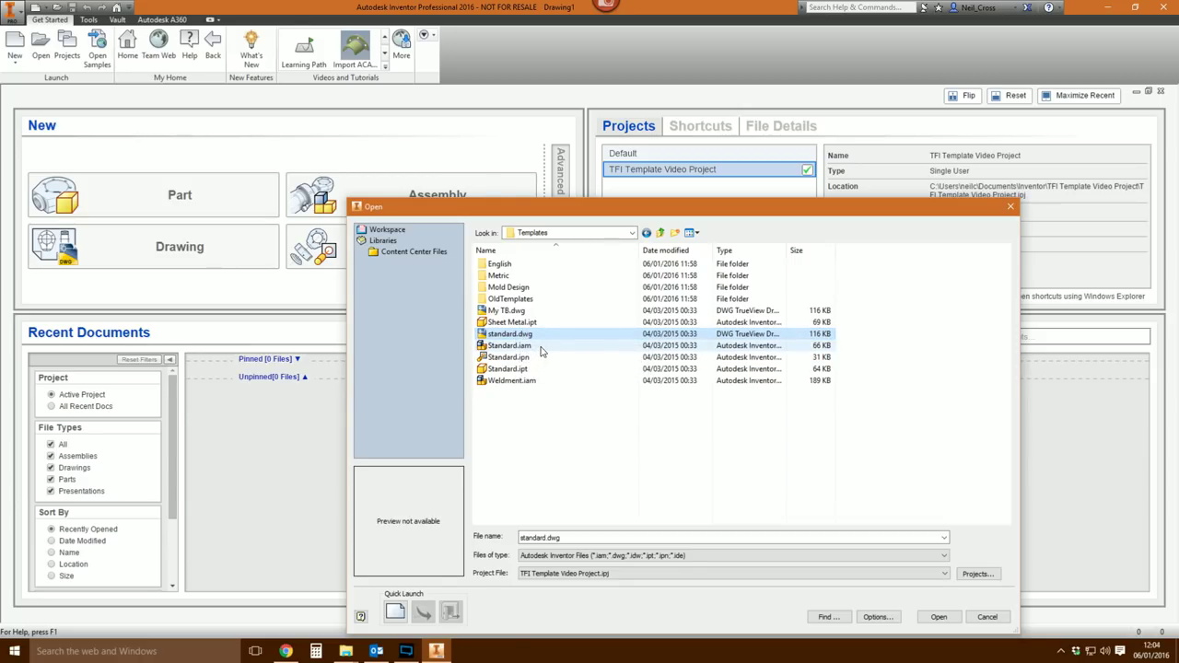
left_click(508, 311)
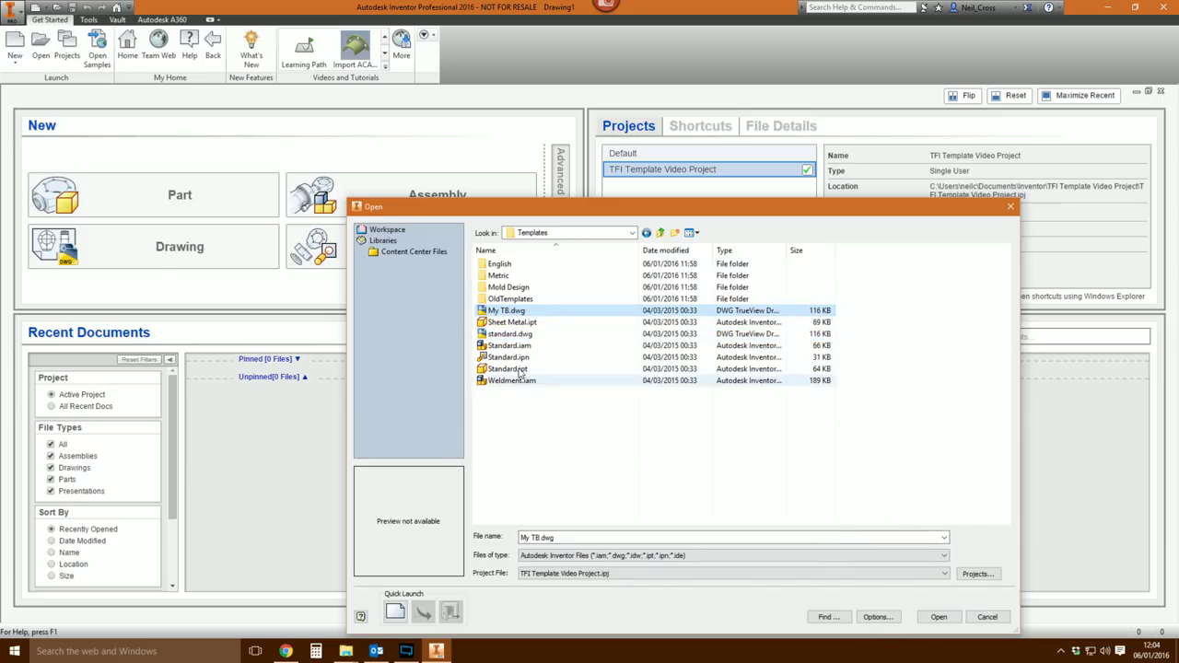
left_click(933, 616)
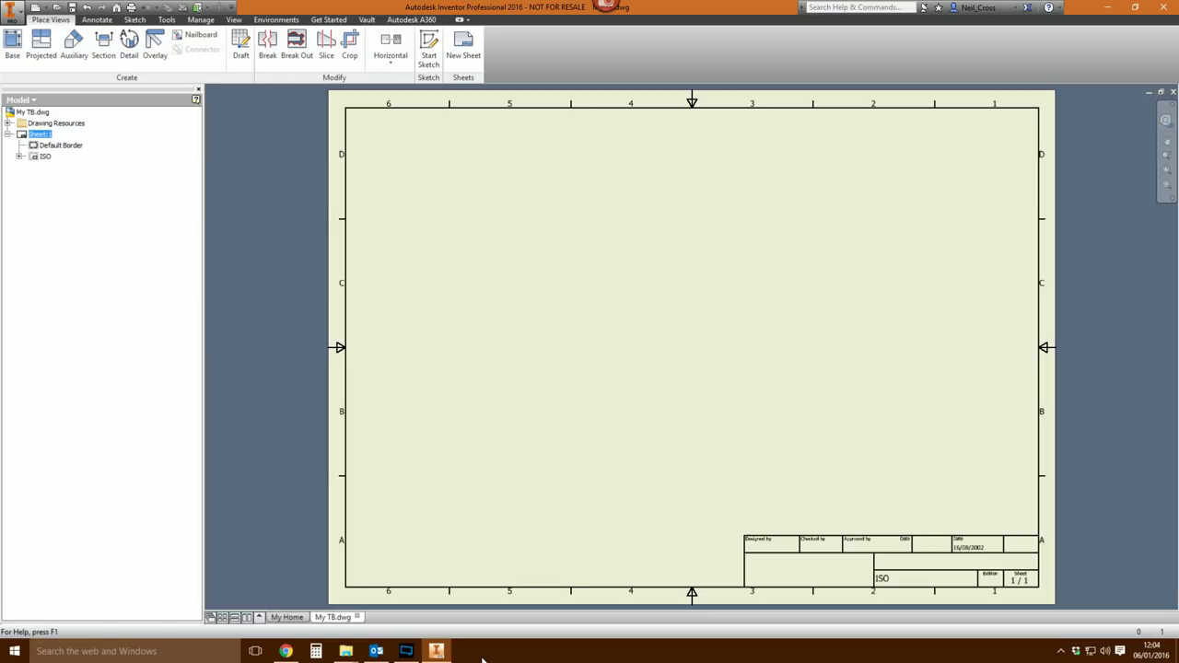
left_click(587, 477)
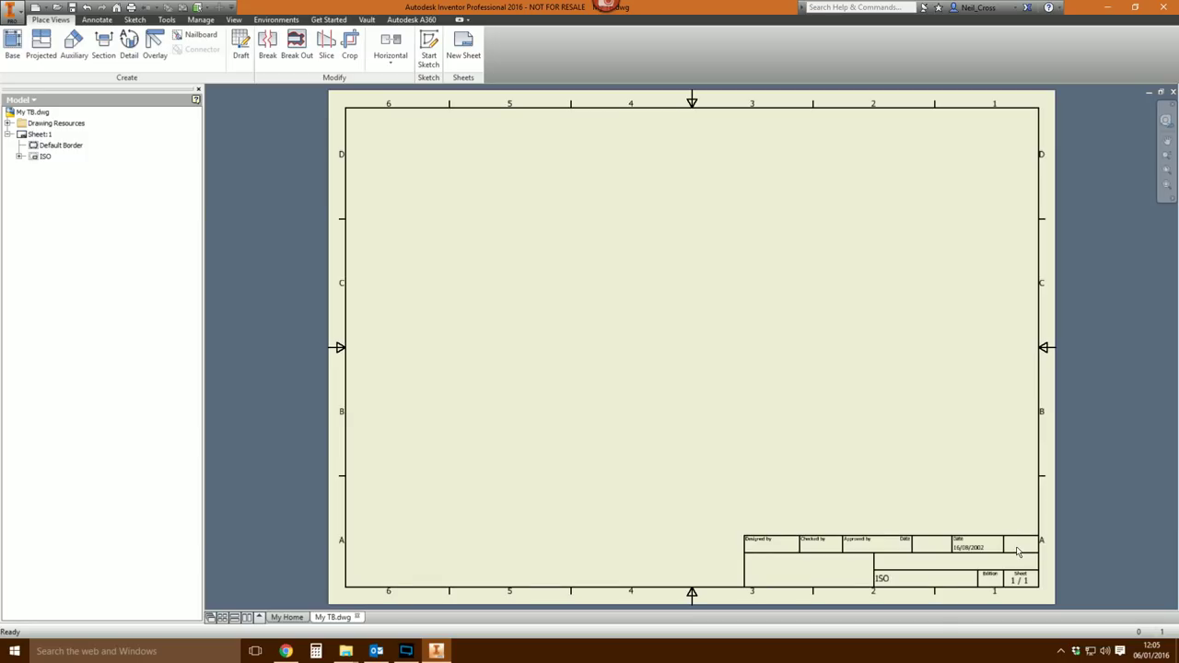
left_click(37, 134)
left_click(37, 146)
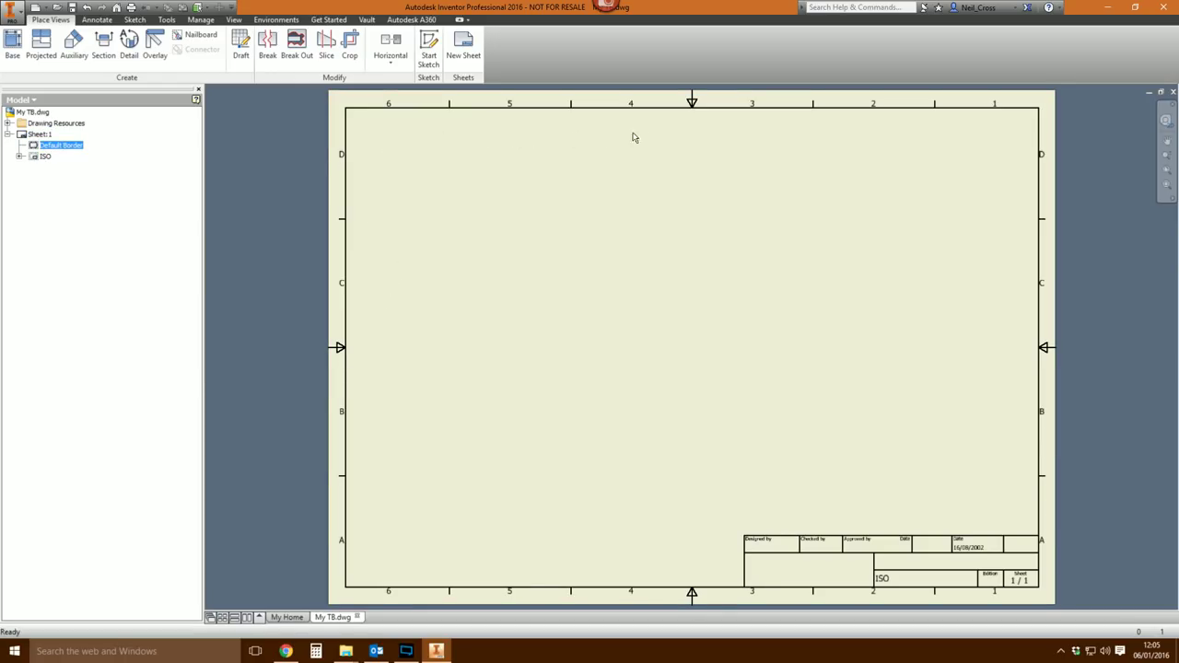
- Delete the ISO title block and the Default Border from Sheet:1 of My TB.dwg
left_click(46, 157)
right_click(40, 160)
left_click(58, 176)
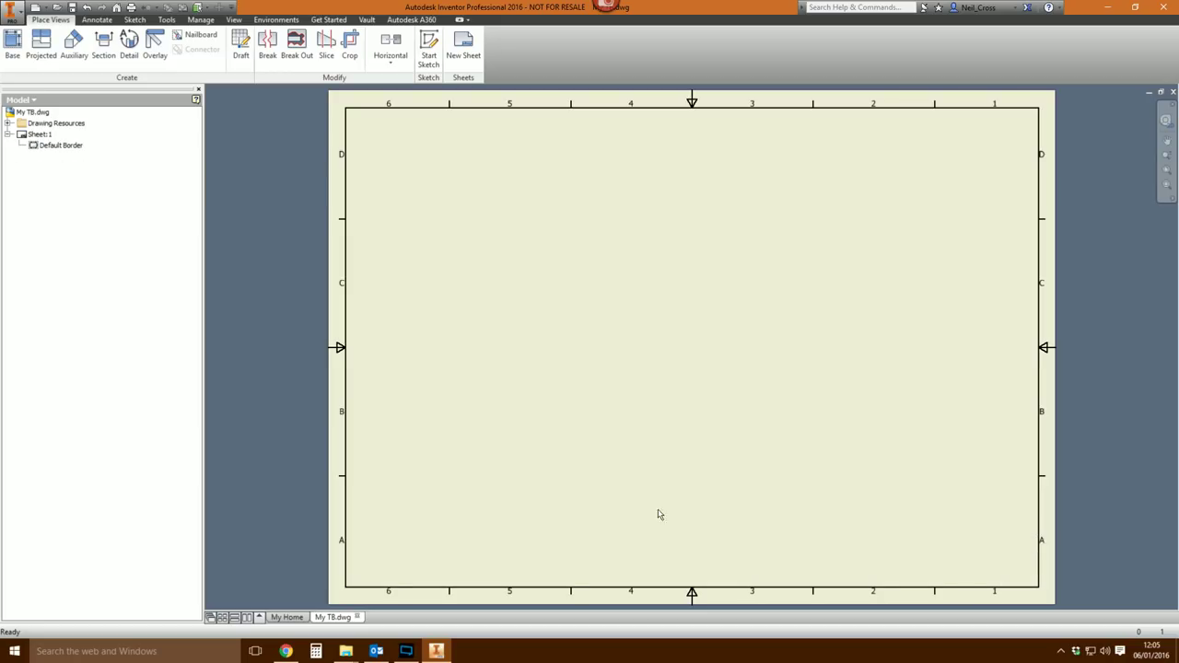
right_click(61, 145)
left_click(98, 165)
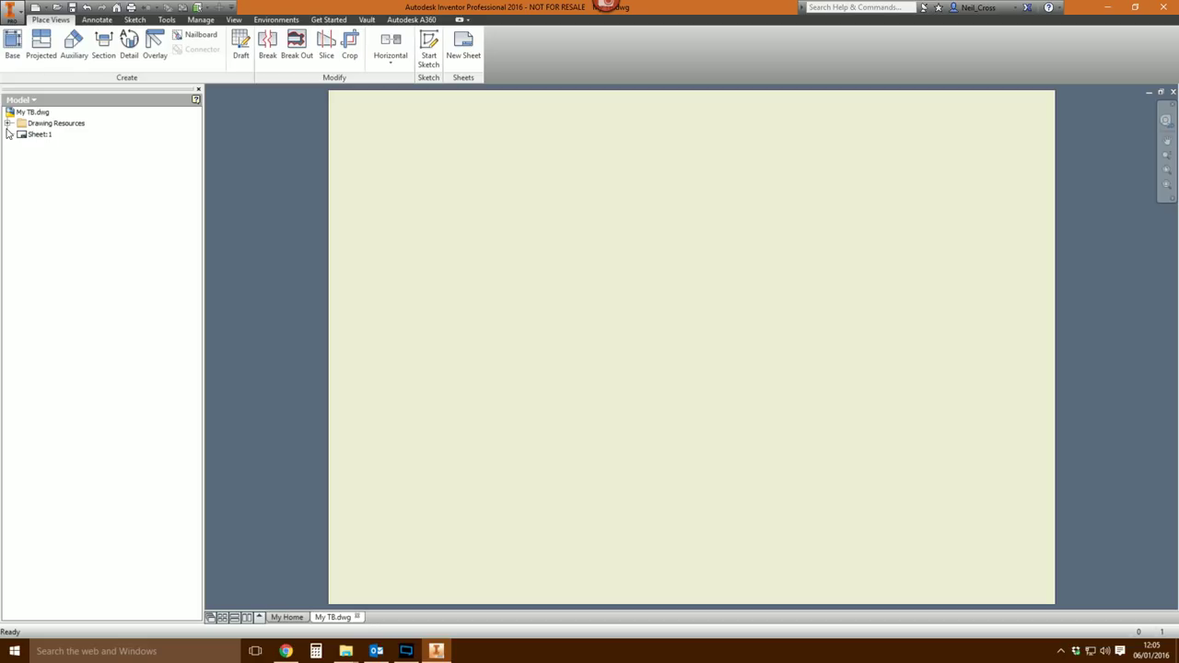
left_click(69, 123)
- Expand Drawing Resources to list Default Border under Borders and ISO under Title Blocks
left_click(8, 123)
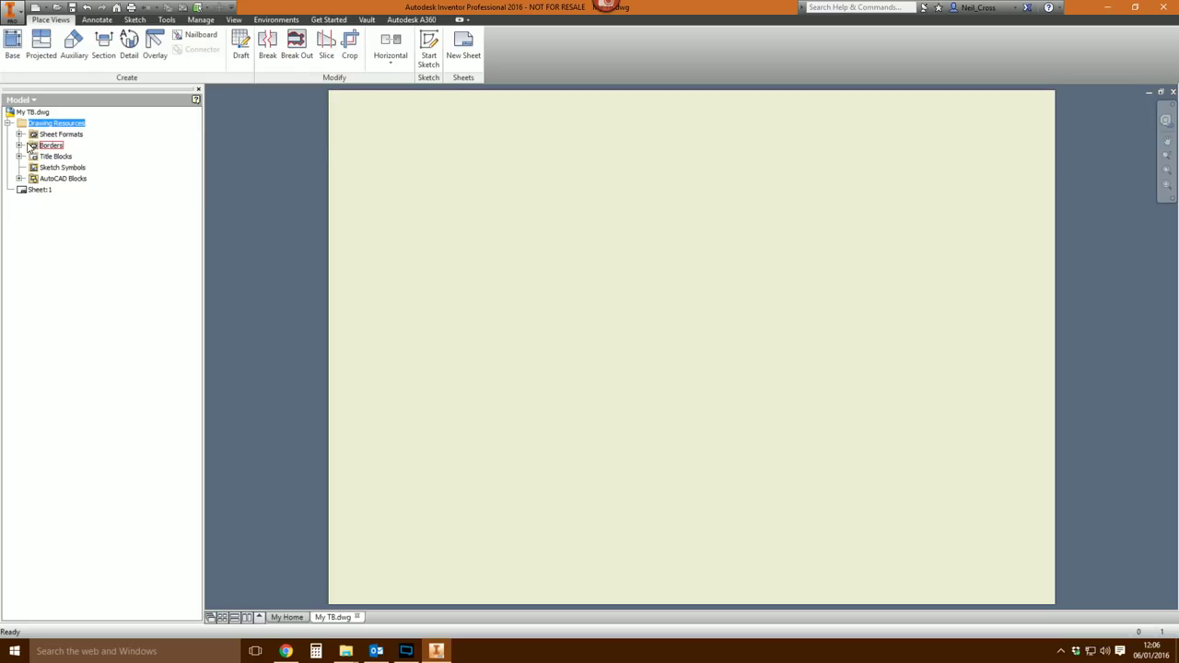
left_click(20, 146)
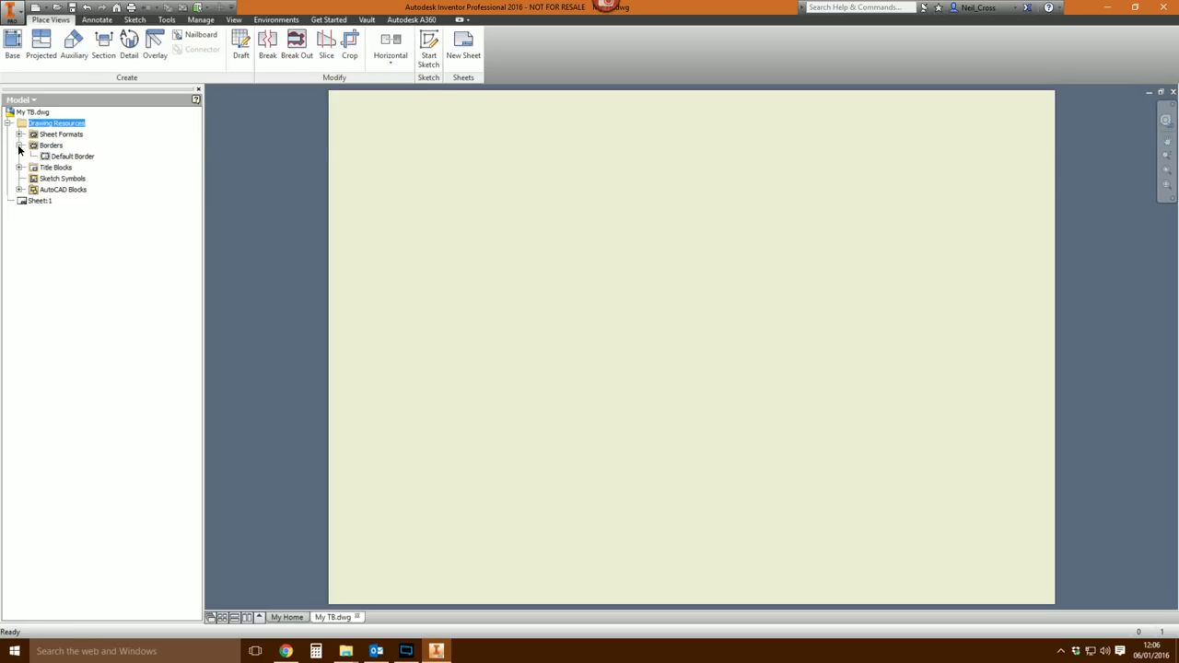
left_click(20, 167)
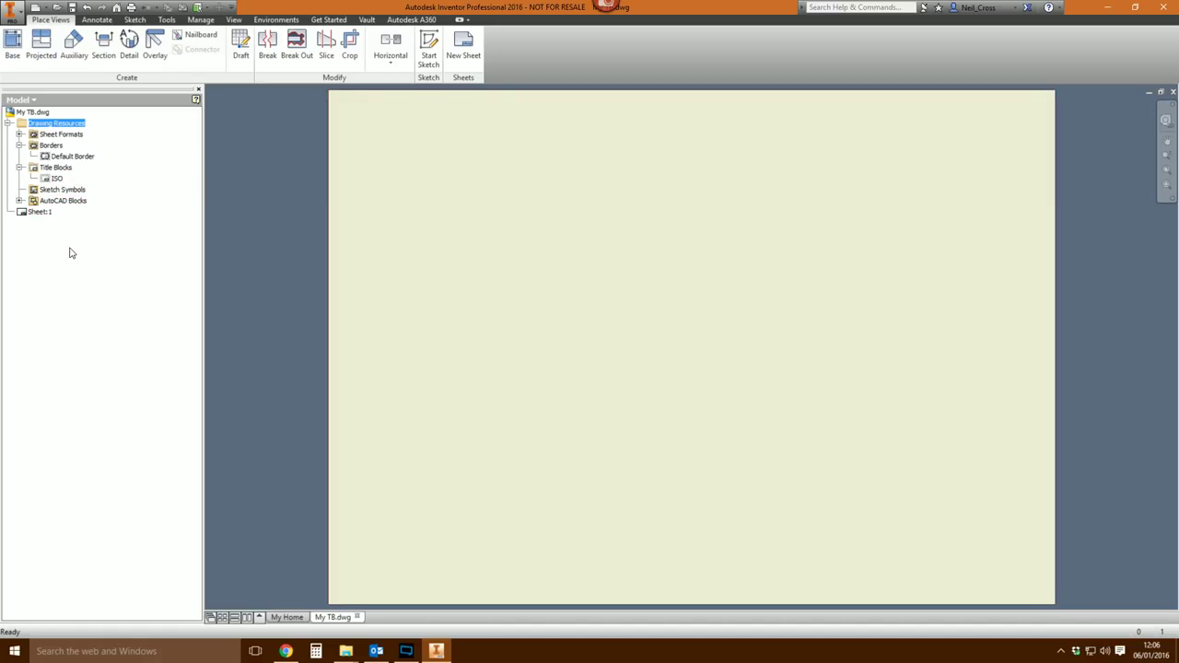
right_click(52, 181)
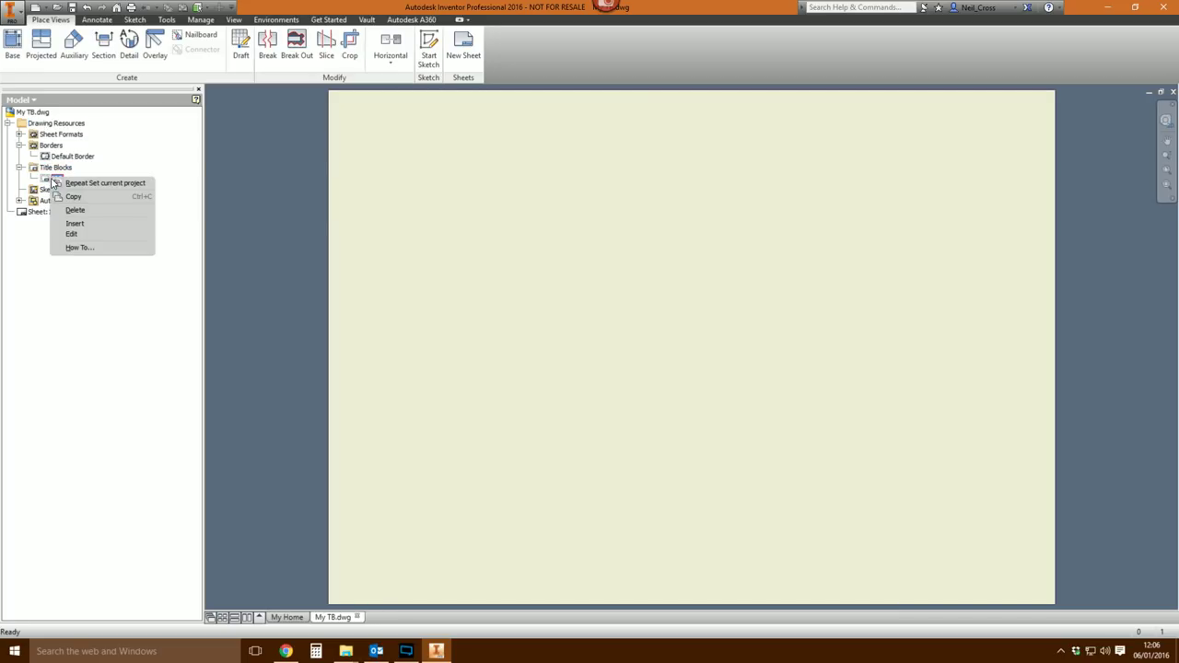
left_click(85, 225)
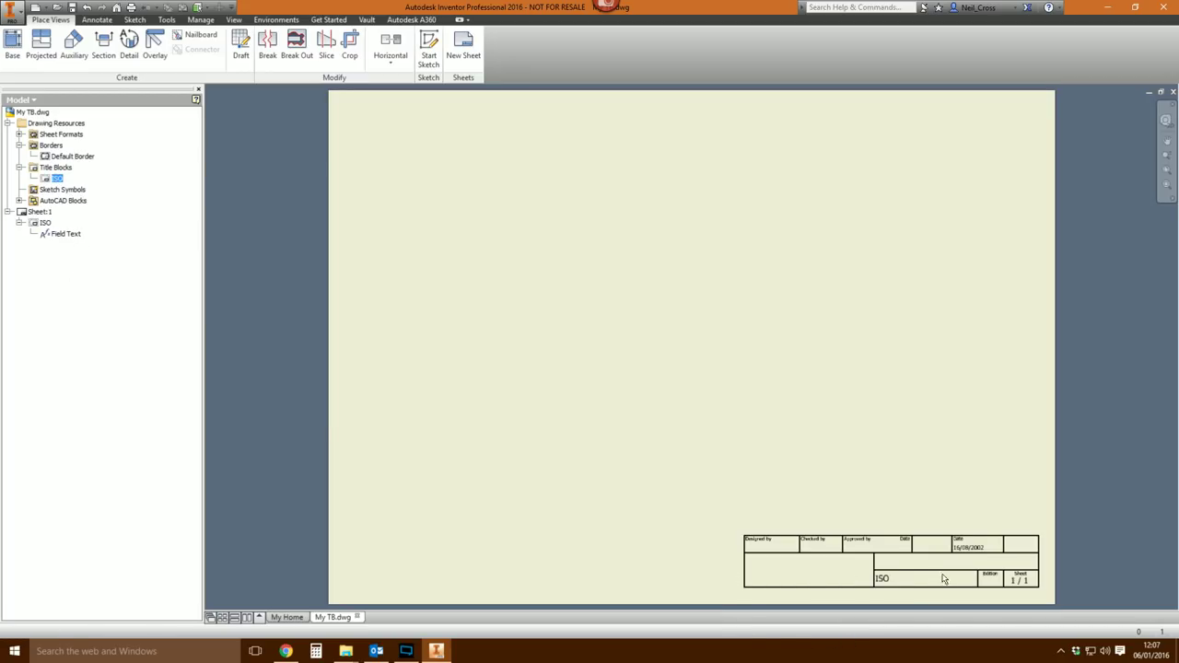
right_click(59, 158)
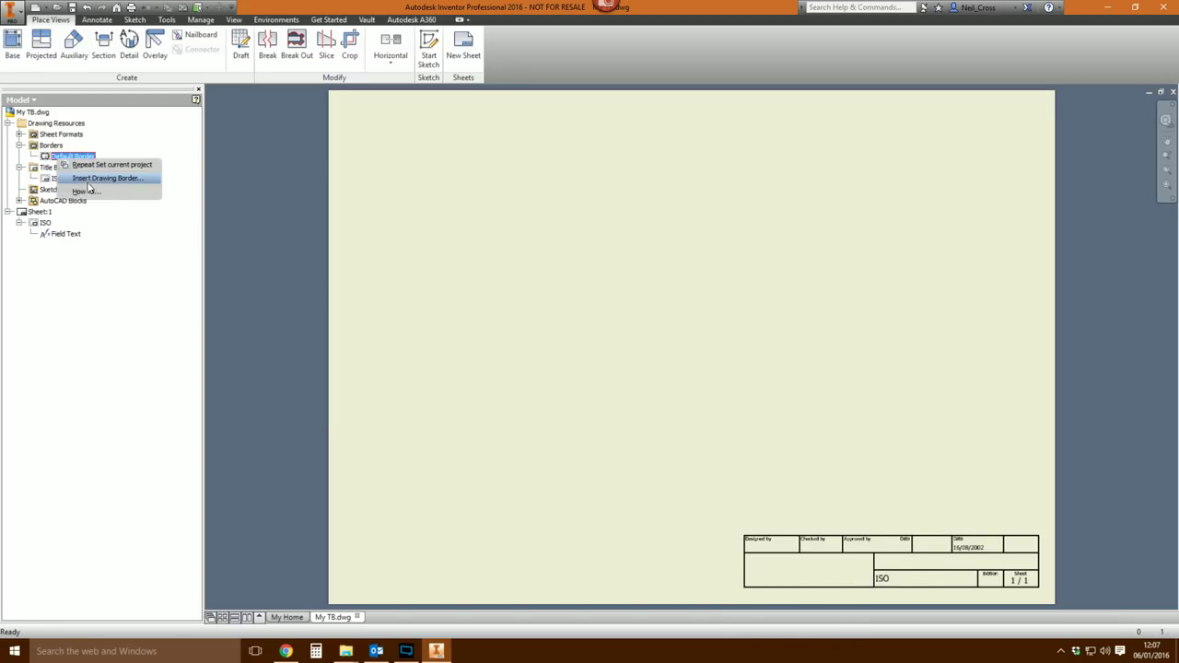
left_click(92, 183)
left_click(337, 199)
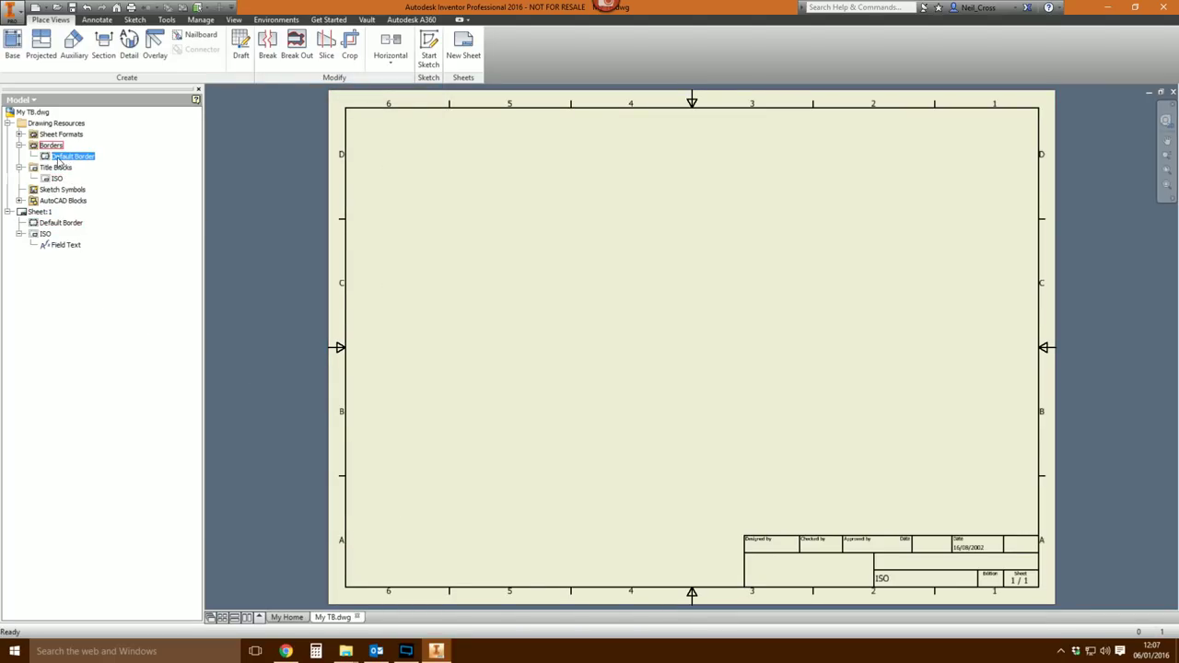
right_click(45, 234)
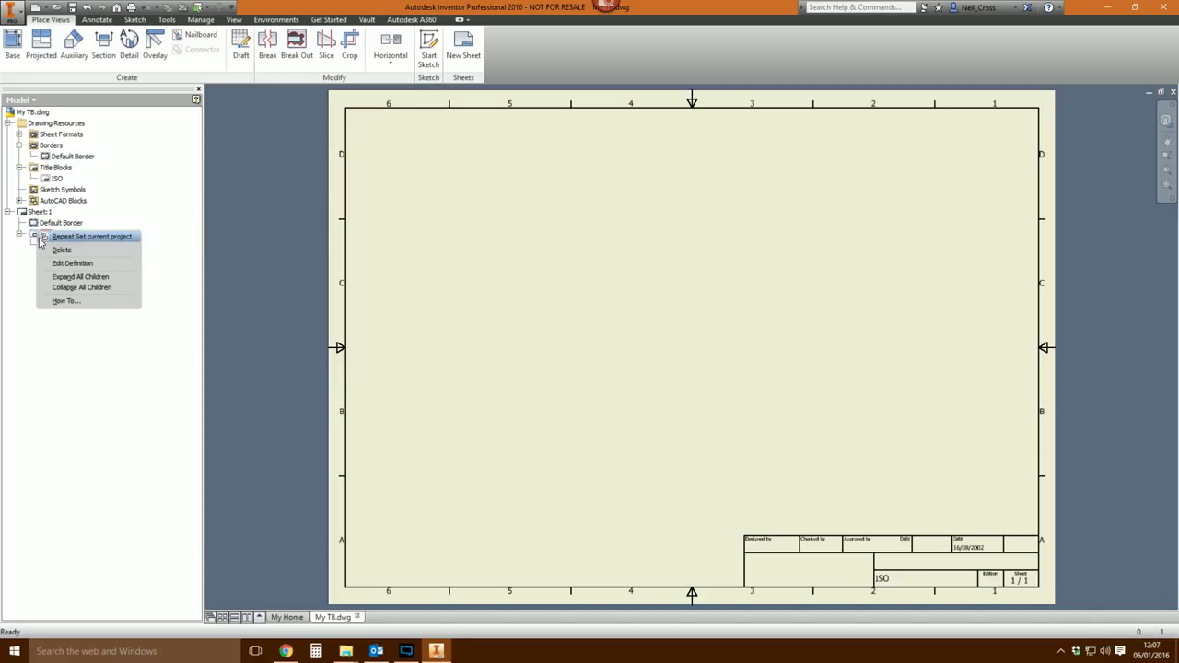
left_click(75, 252)
right_click(55, 222)
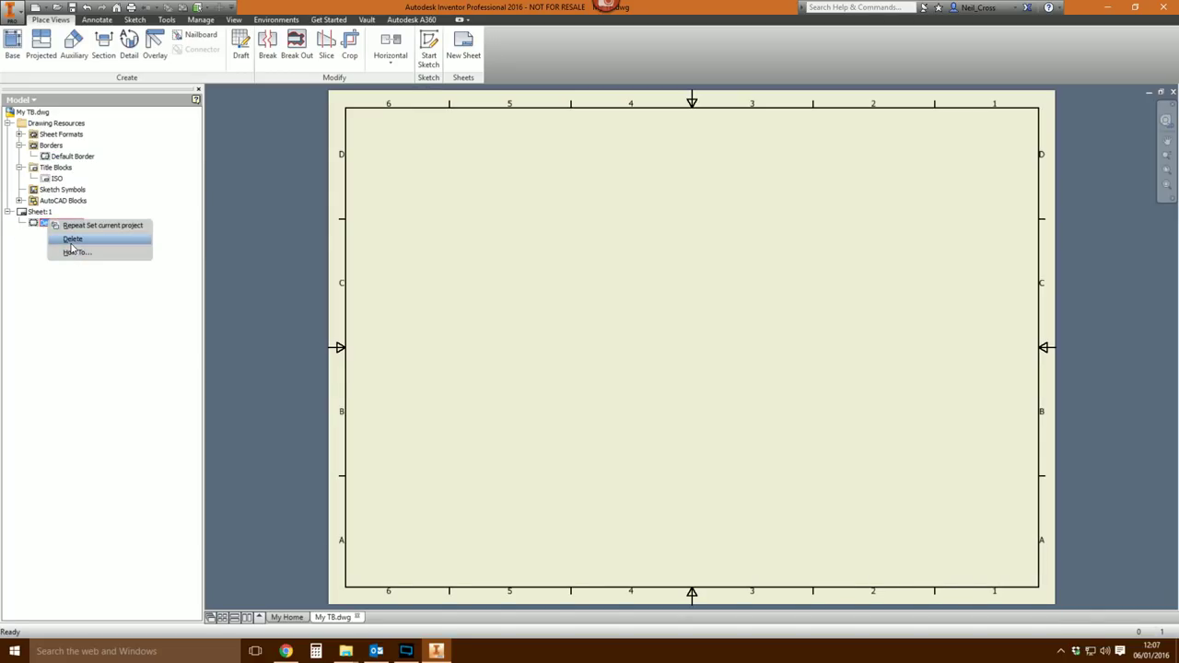
left_click(65, 236)
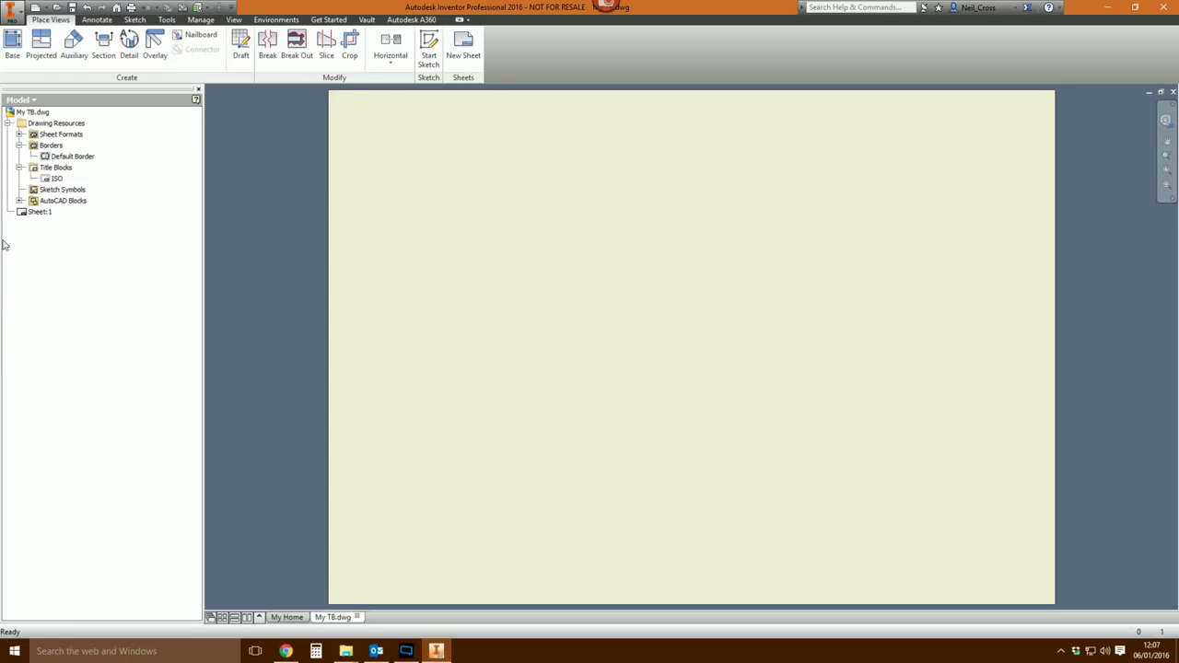
- Insert the Default Border onto Sheet:1, accepting the default 1–6 by A–D zone settings
right_click(50, 146)
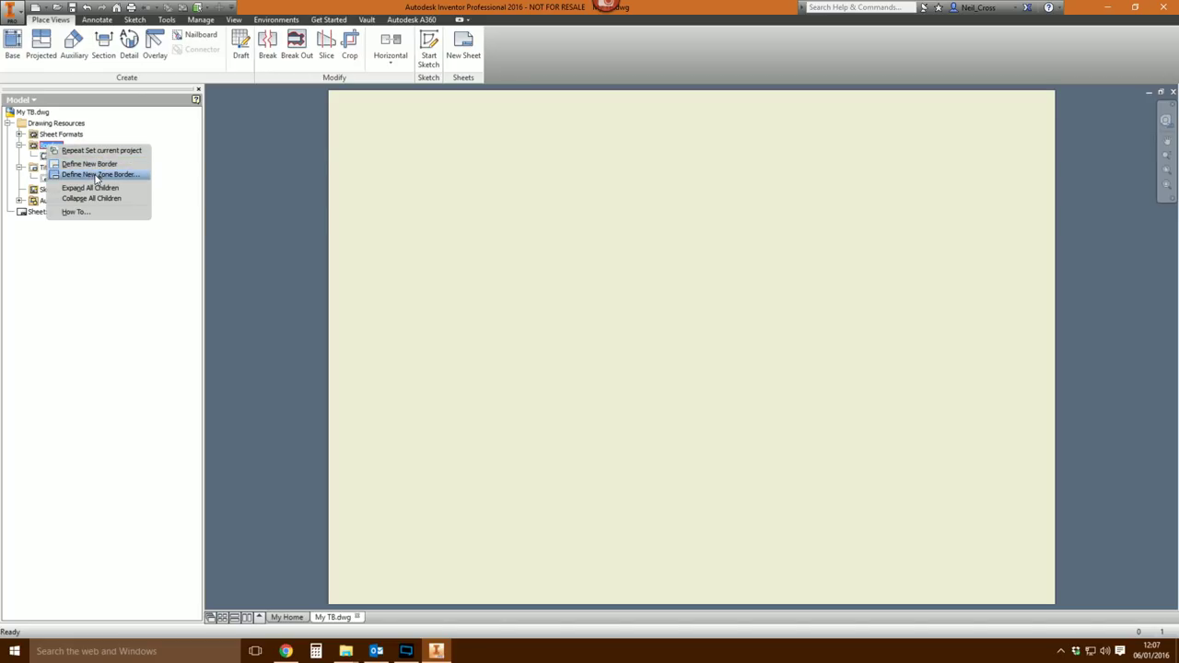
left_click(47, 156)
right_click(46, 157)
left_click(92, 175)
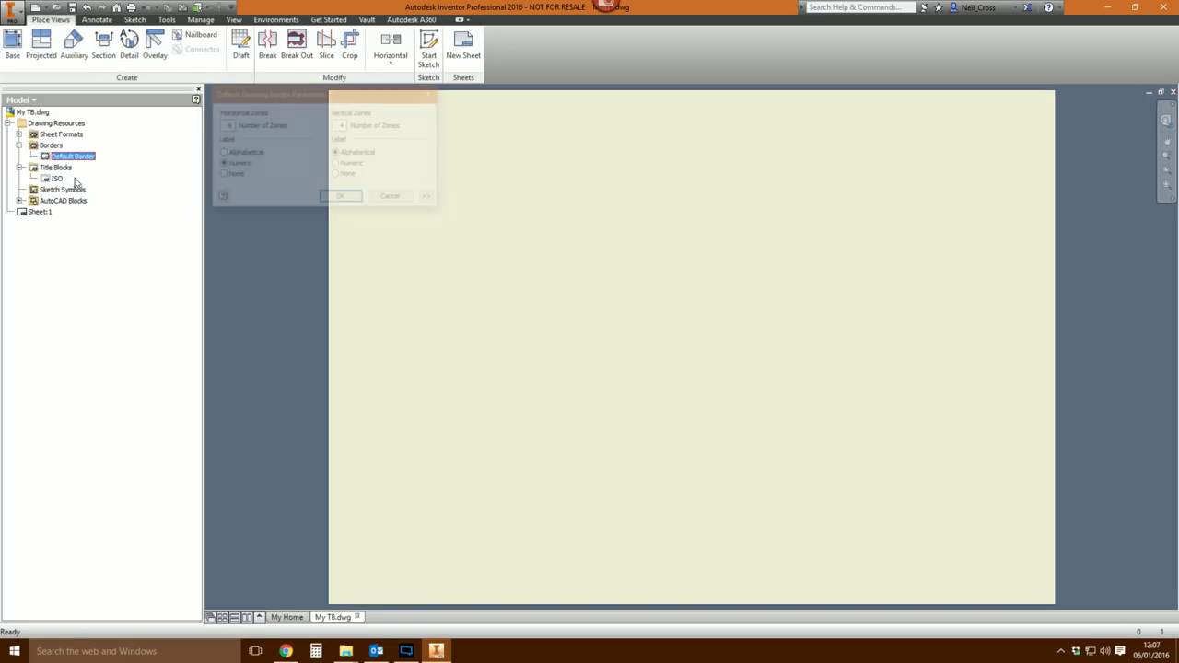
left_click(342, 199)
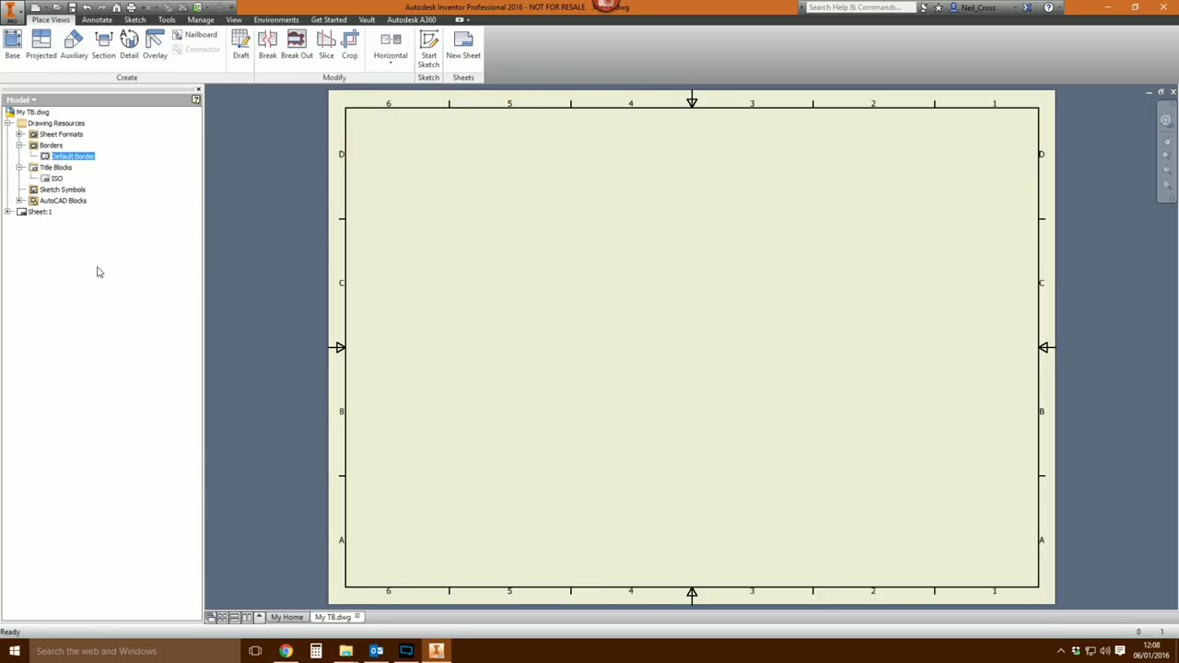
left_click(7, 212)
- Delete the placed Default Border from Sheet:1 and start defining a new border
right_click(47, 223)
left_click(66, 245)
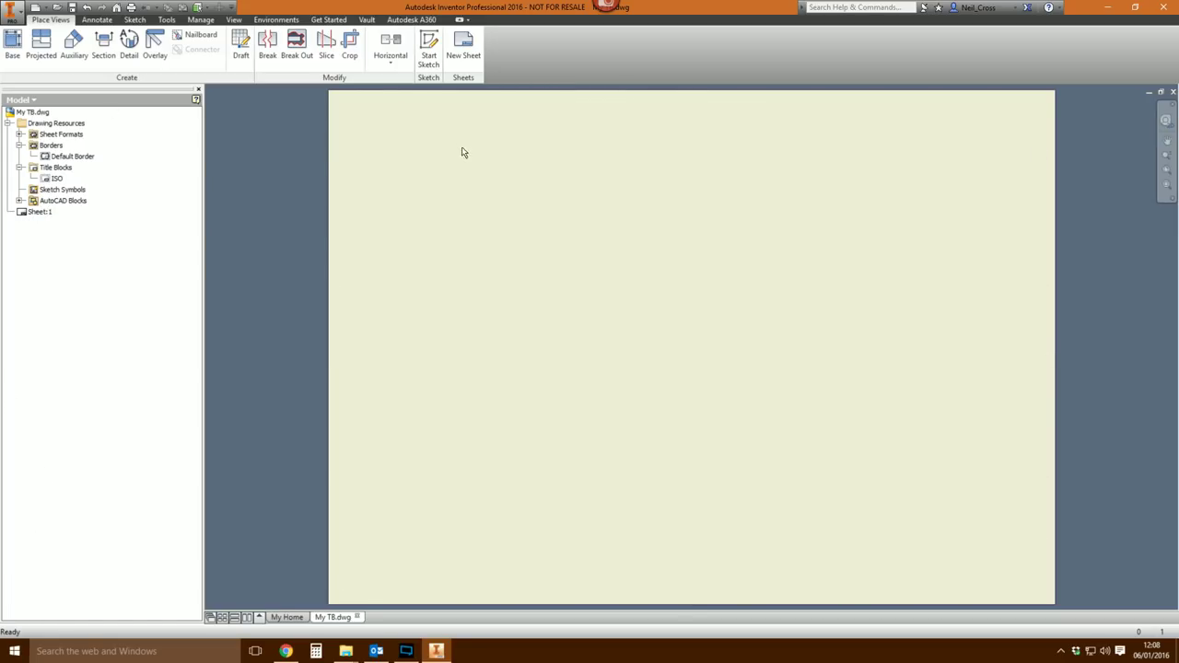
right_click(42, 150)
left_click(81, 167)
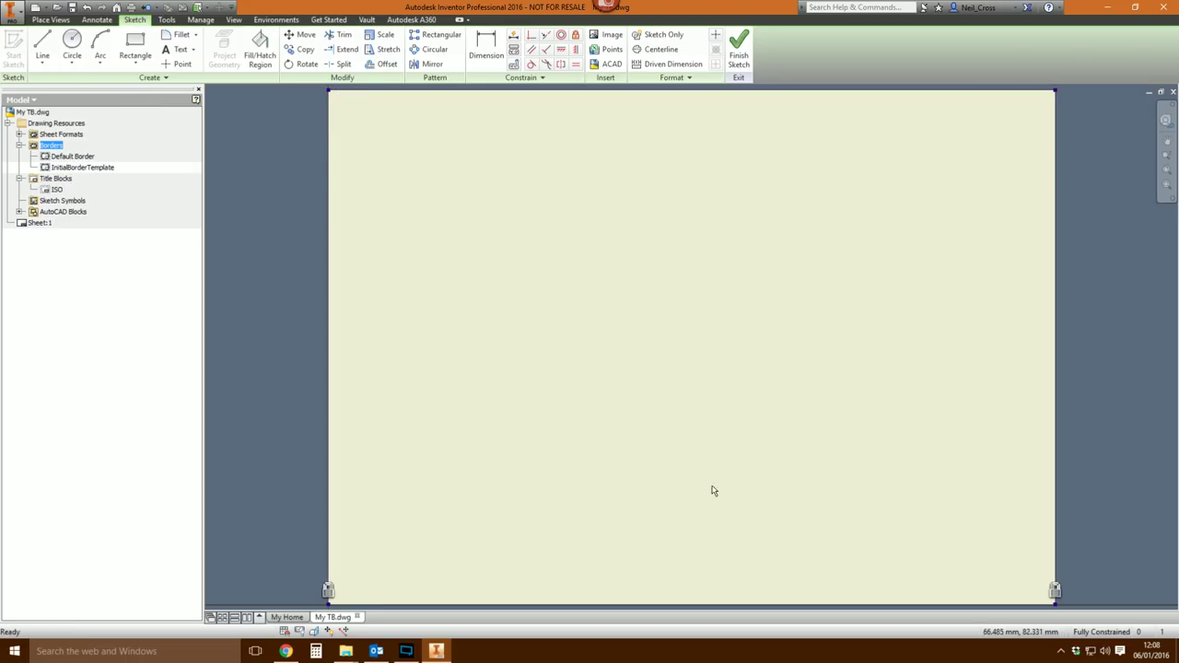
- Draw a rectangle from just inside the sheet's top-left corner to its bottom-right corner
left_click(133, 42)
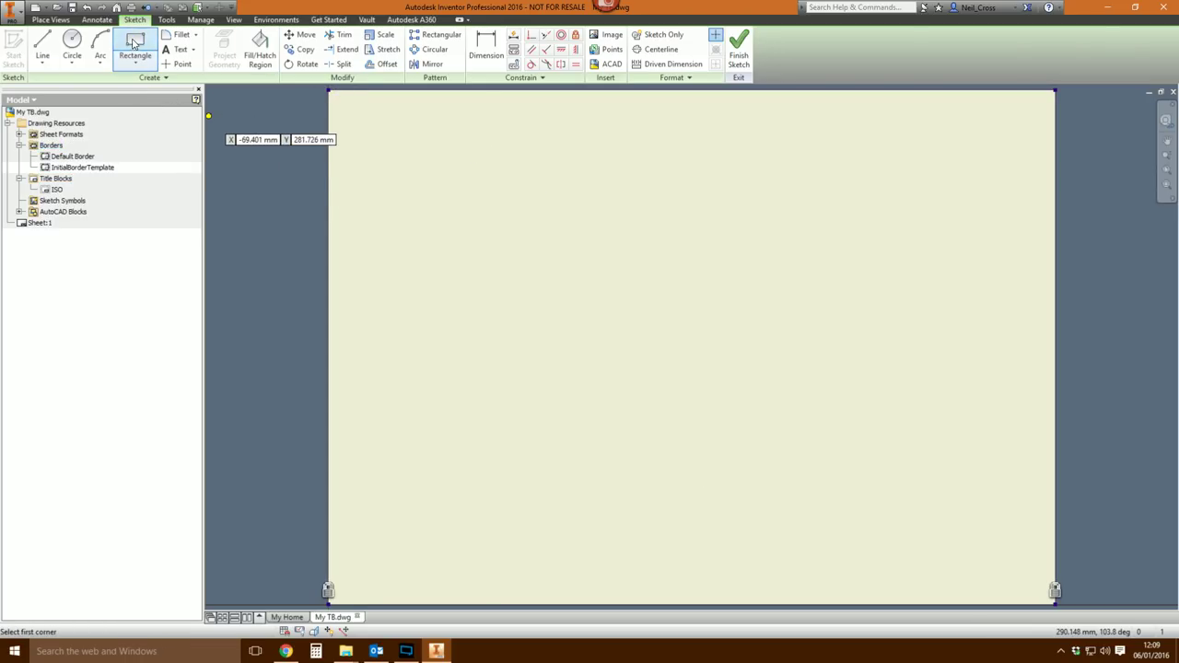
left_click(337, 99)
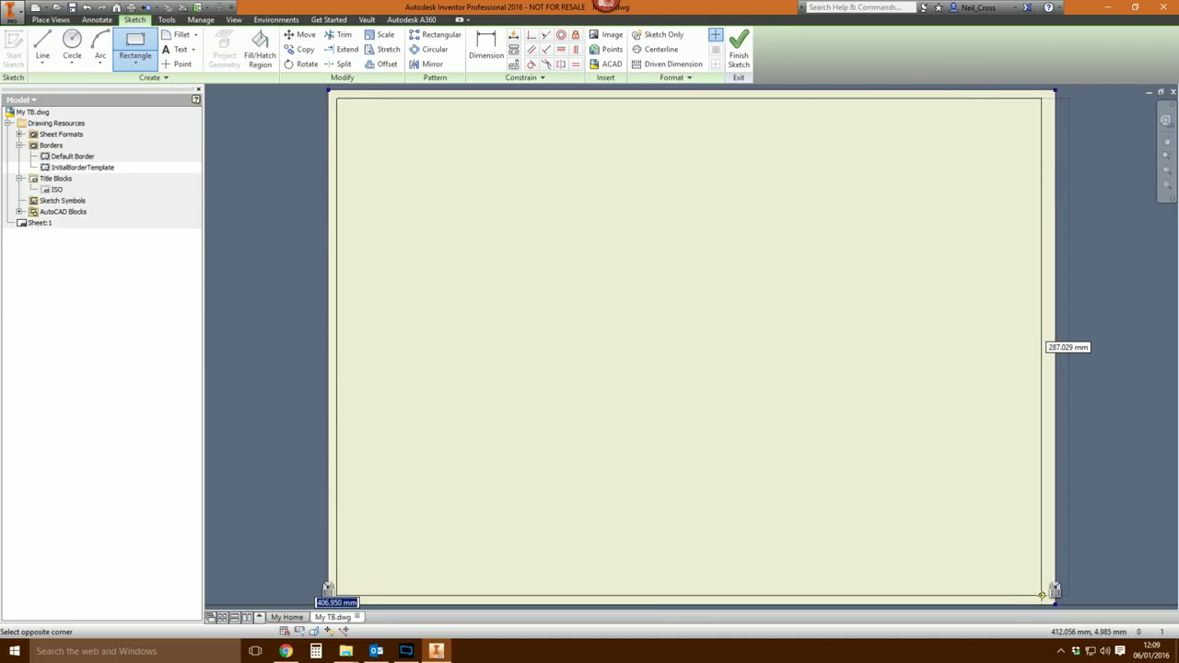
left_click(1041, 595)
right_click(755, 296)
left_click(800, 297)
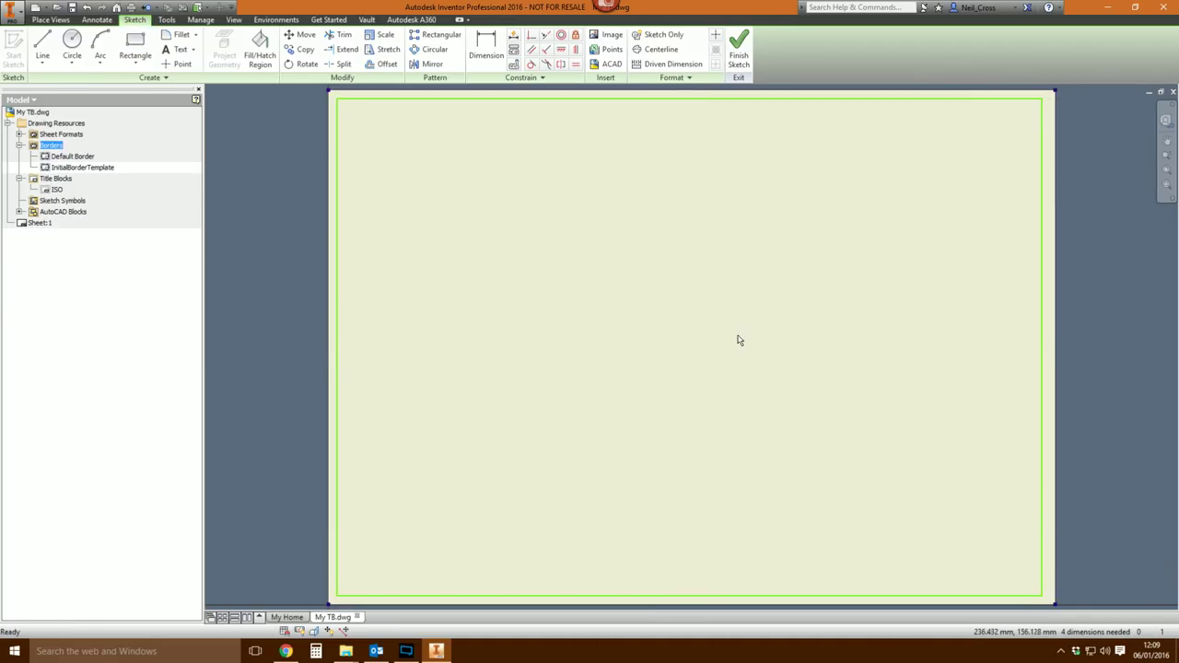
scroll(740, 339, "down", 3)
middle_click_drag(740, 342, 643, 321)
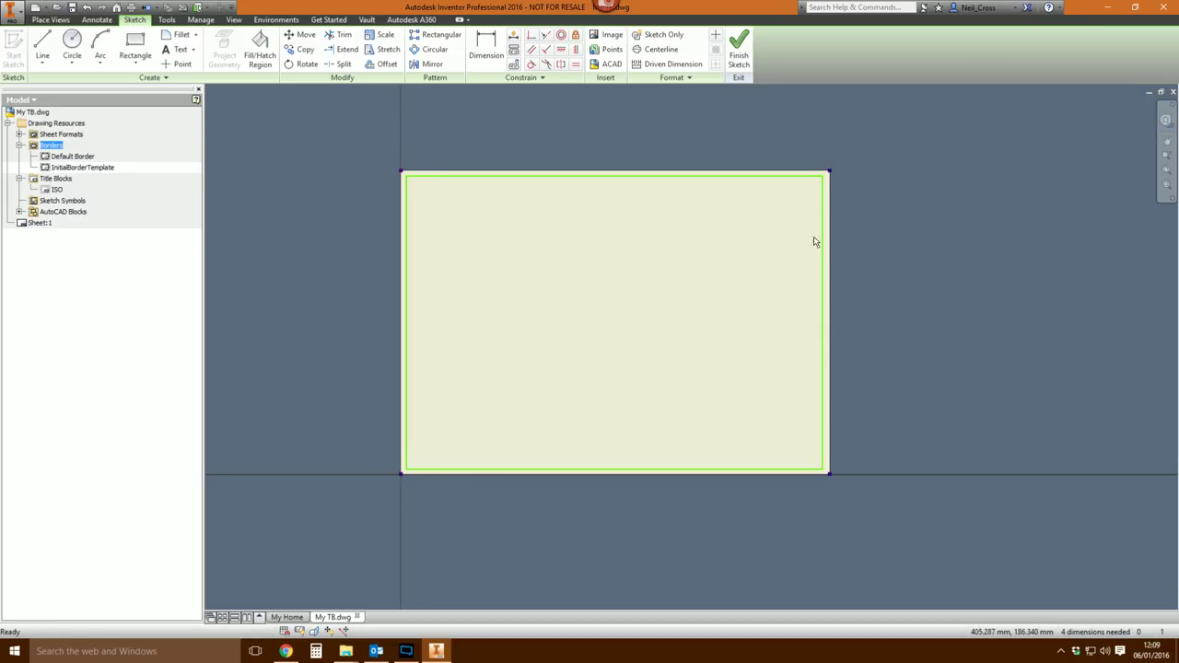
scroll(432, 182, "down", 3)
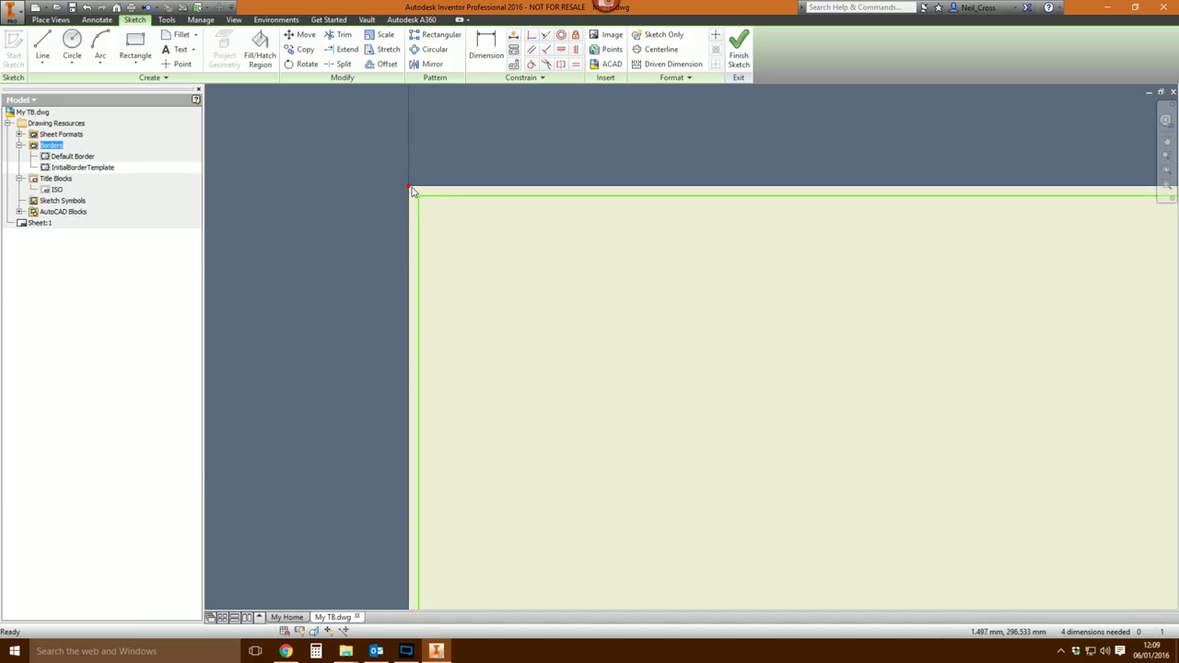
- Dimension the inner border's left margin from the sheet corner as 5 mm
left_click(433, 217)
key("d")
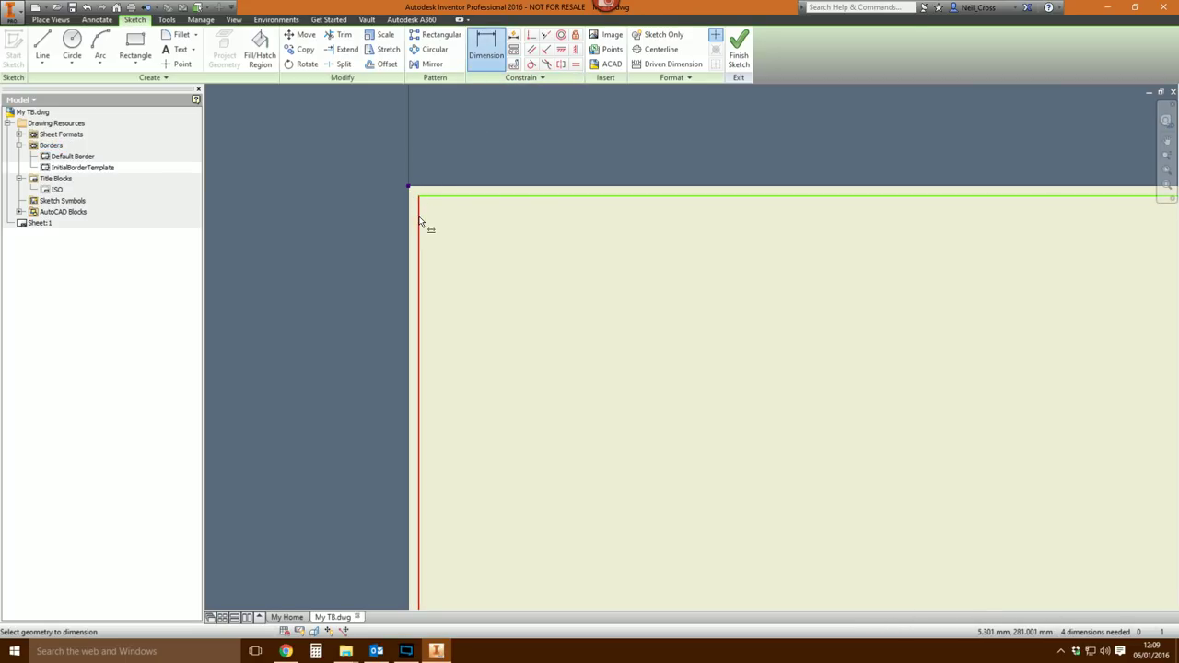
left_click(419, 219)
left_click(408, 187)
left_click(361, 143)
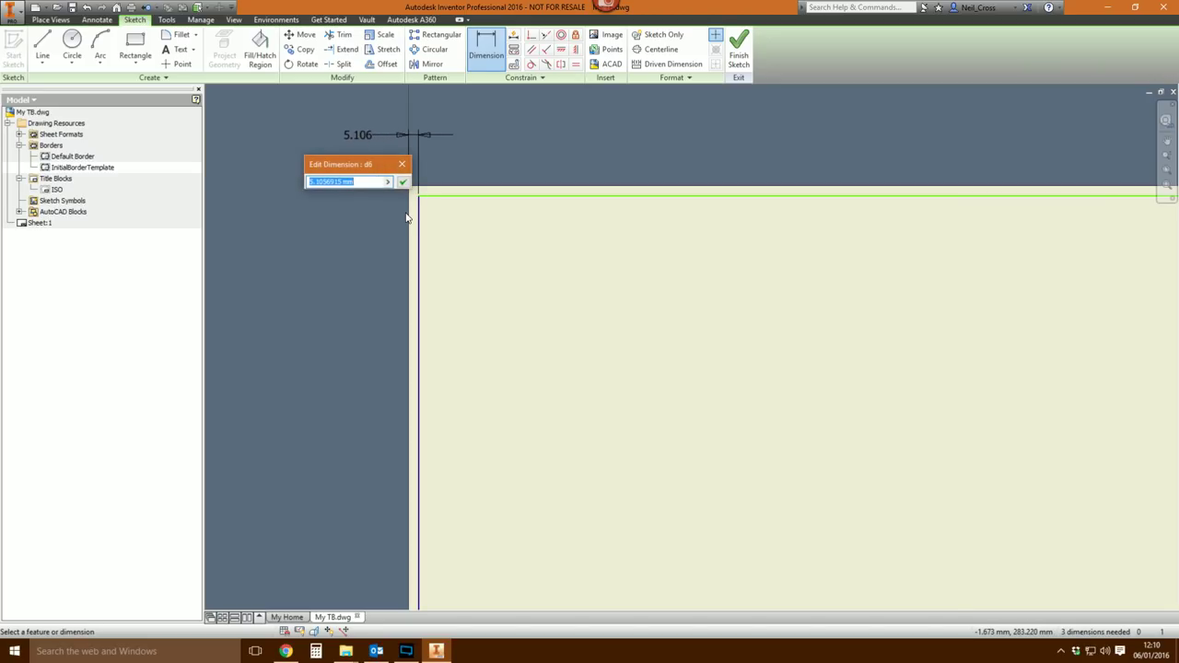
type("5")
key("Return")
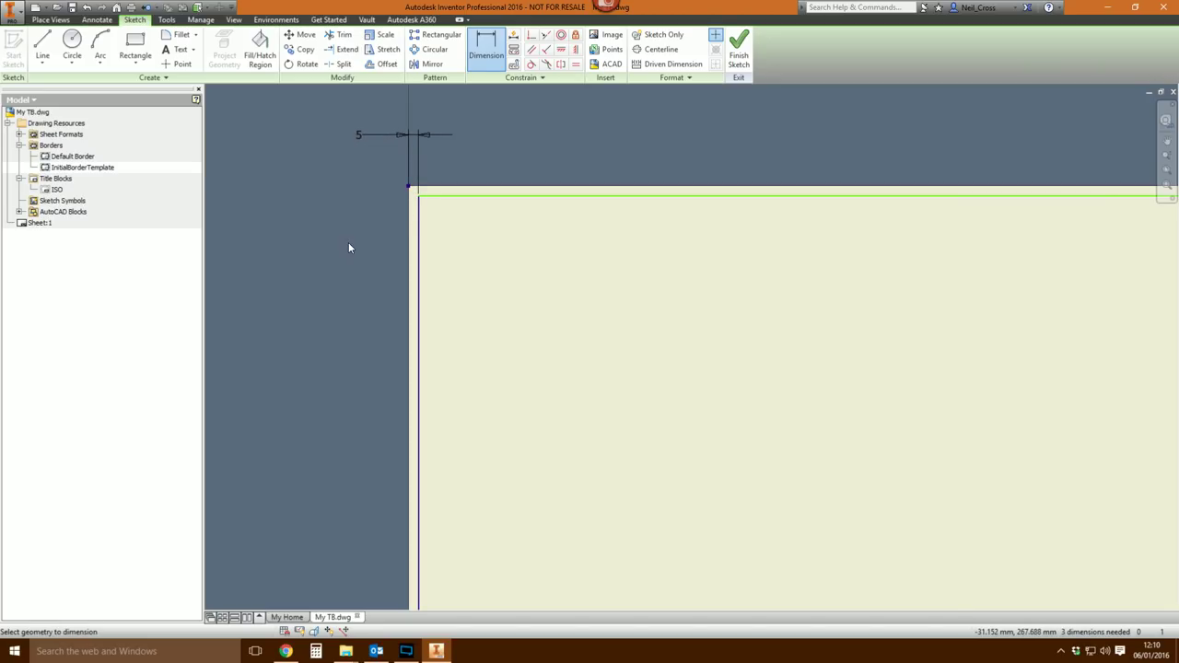
scroll(654, 257, "down", 5)
middle_click_drag(769, 260, 847, 247)
scroll(725, 248, "up", 3)
- Dimension the top and right margins, linking both to the 5 mm left margin
left_click(900, 206)
left_click(886, 211)
left_click(966, 221)
left_click(332, 174)
left_click(1009, 275)
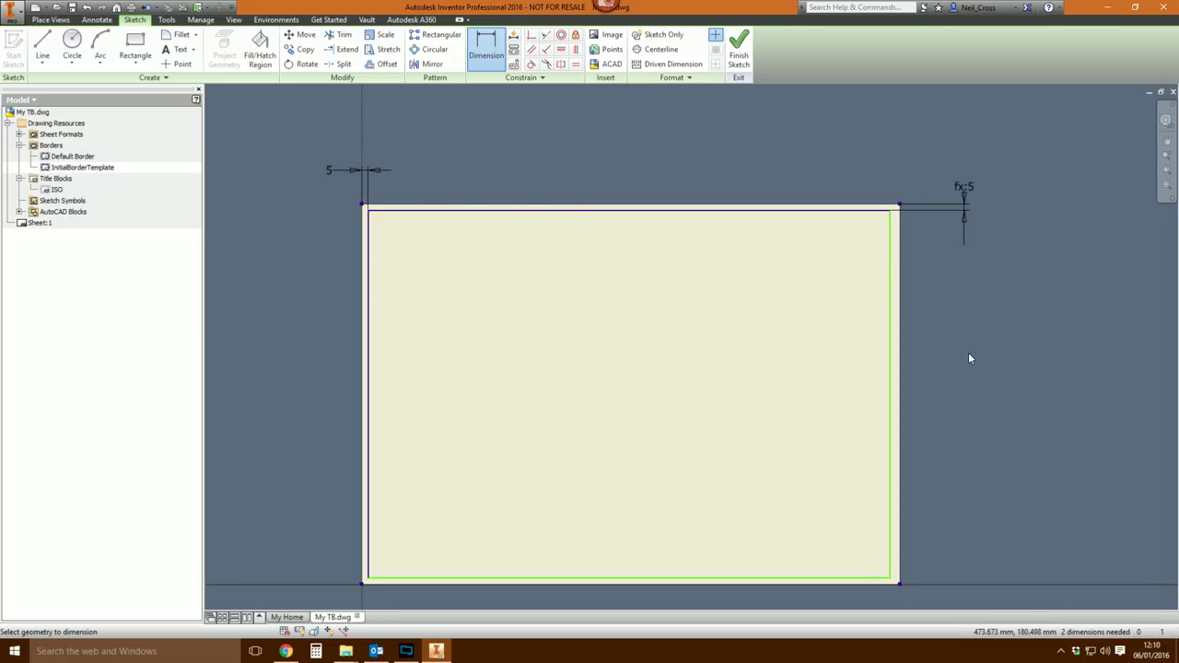
middle_click_drag(970, 358, 949, 295)
left_click(892, 517)
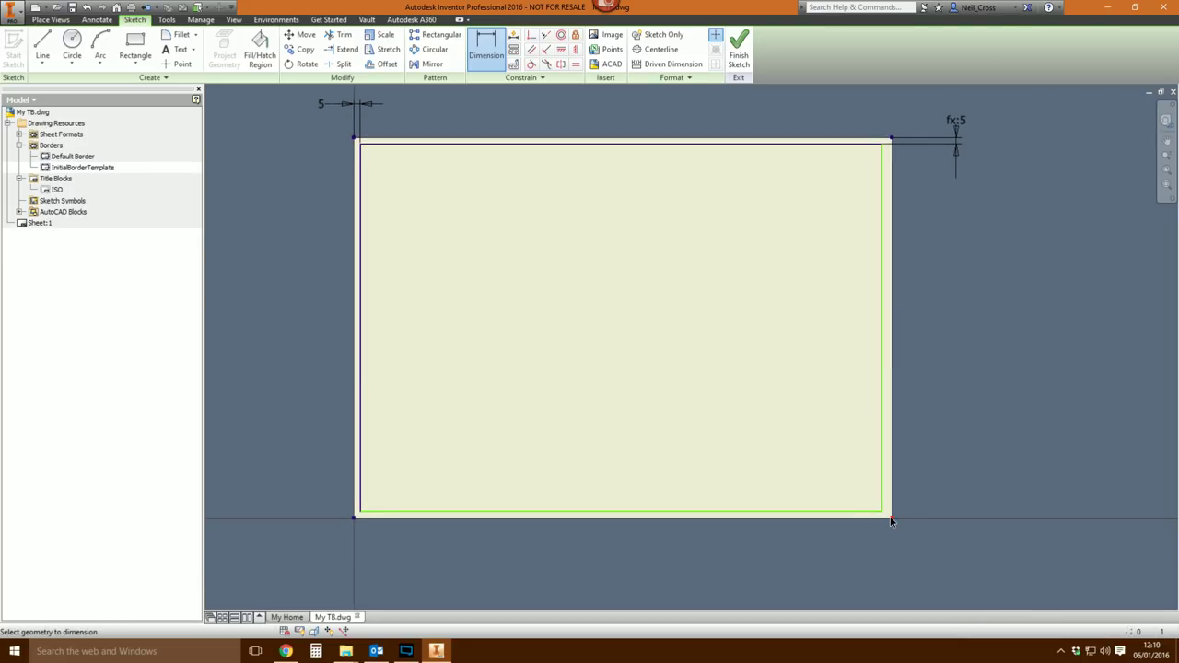
left_click(884, 500)
left_click(927, 537)
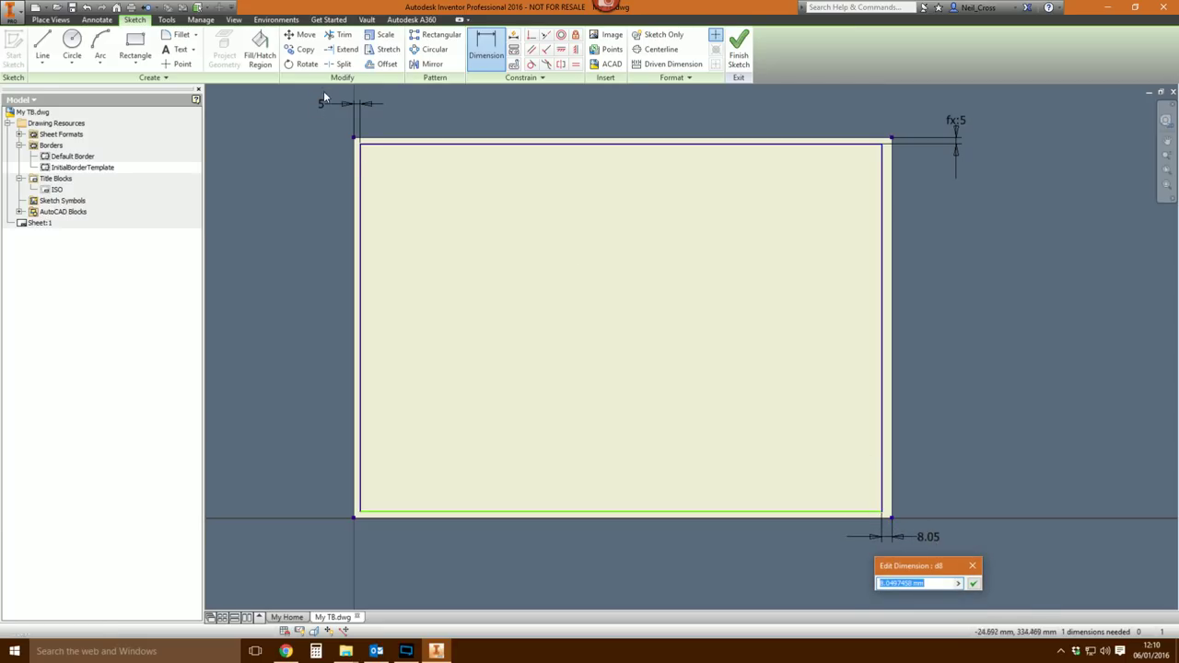
left_click(322, 103)
left_click(972, 583)
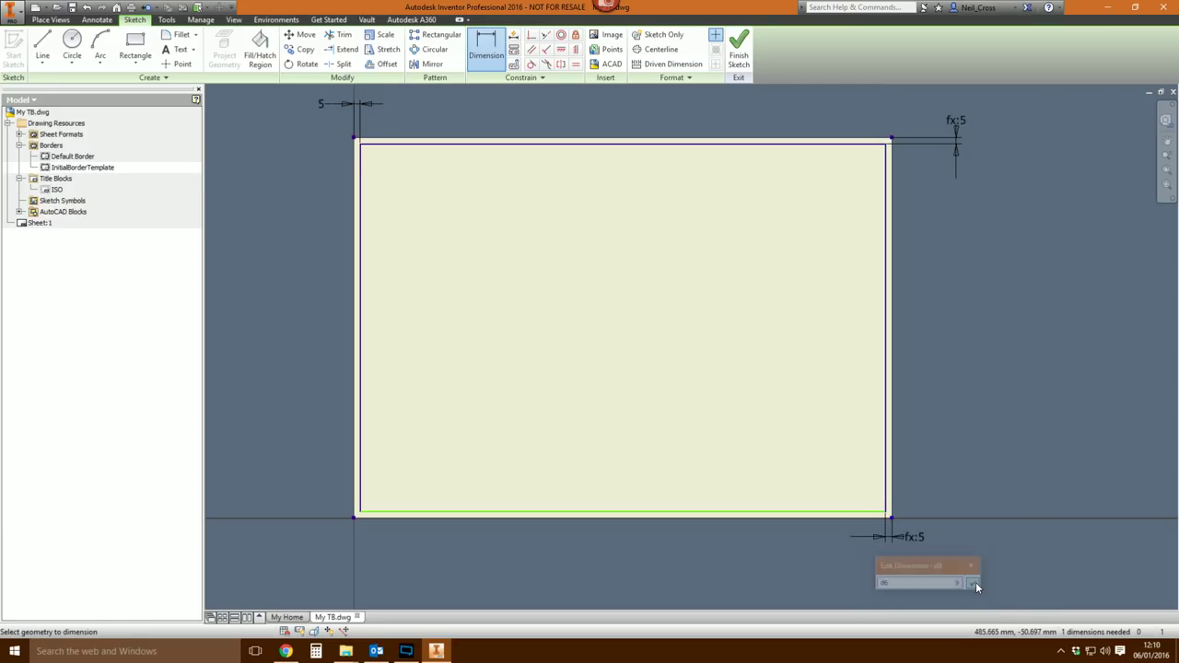
- Dimension the bottom margin, linked to the same 5 mm value, and stop dimensioning
left_click(353, 518)
left_click(364, 512)
left_click(329, 544)
left_click(324, 103)
left_click(374, 591)
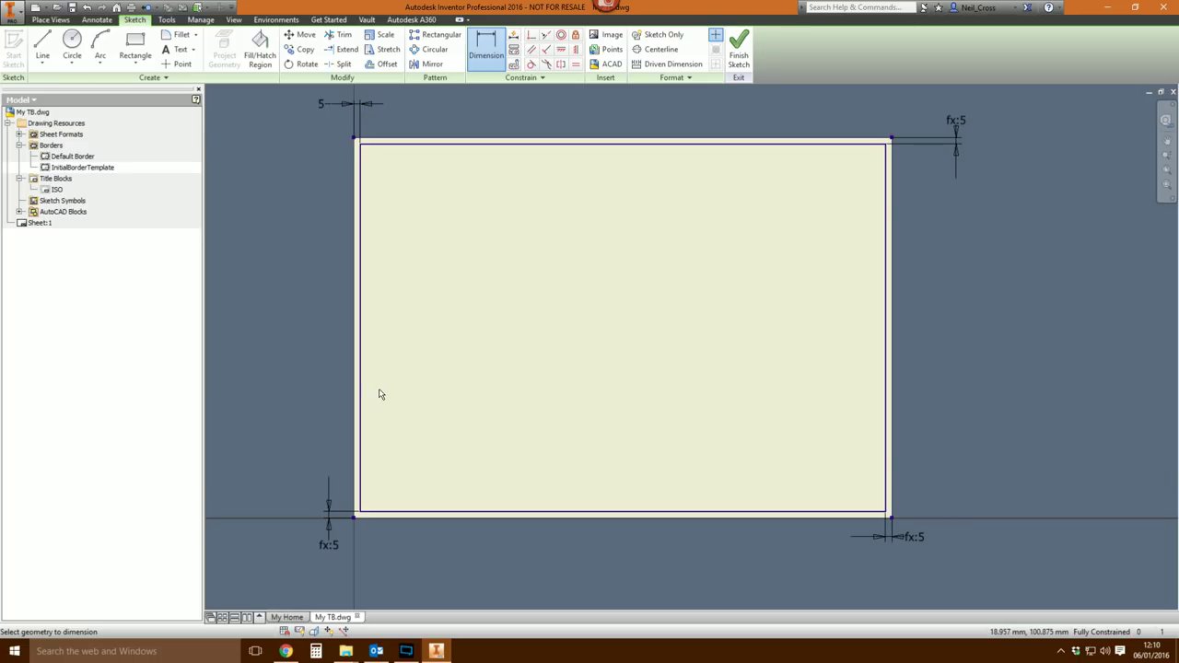
right_click(415, 331)
left_click(455, 276)
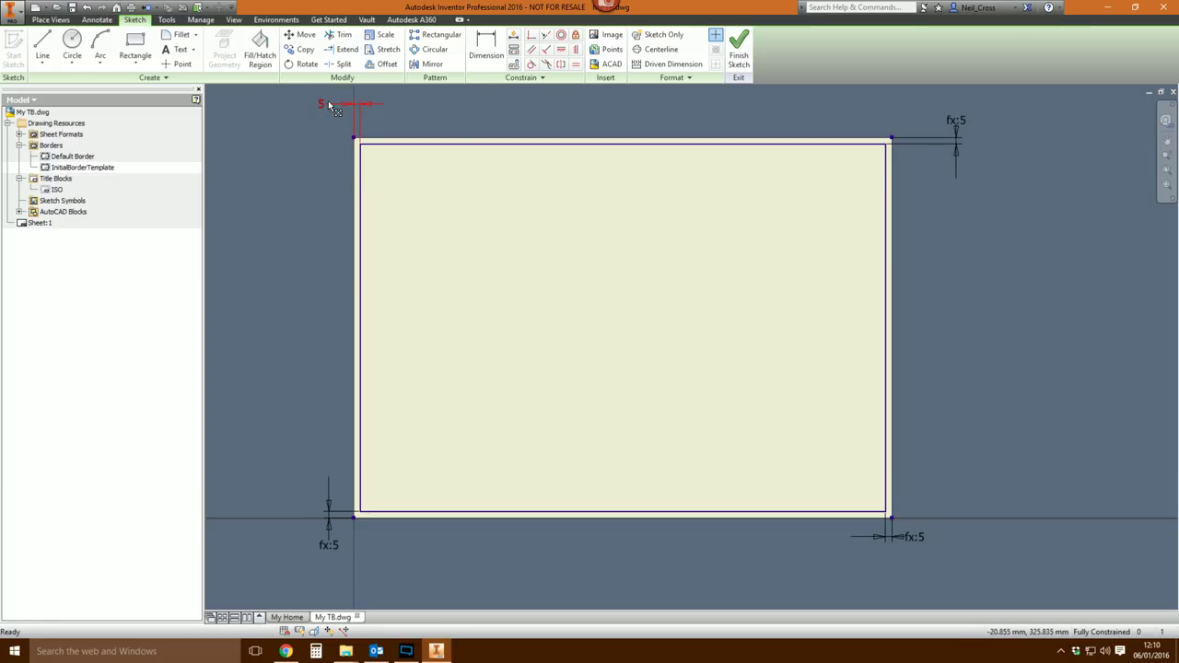
- Change the driving margin dimension from 5 to 7 mm and fit the border in view
double_click(322, 103)
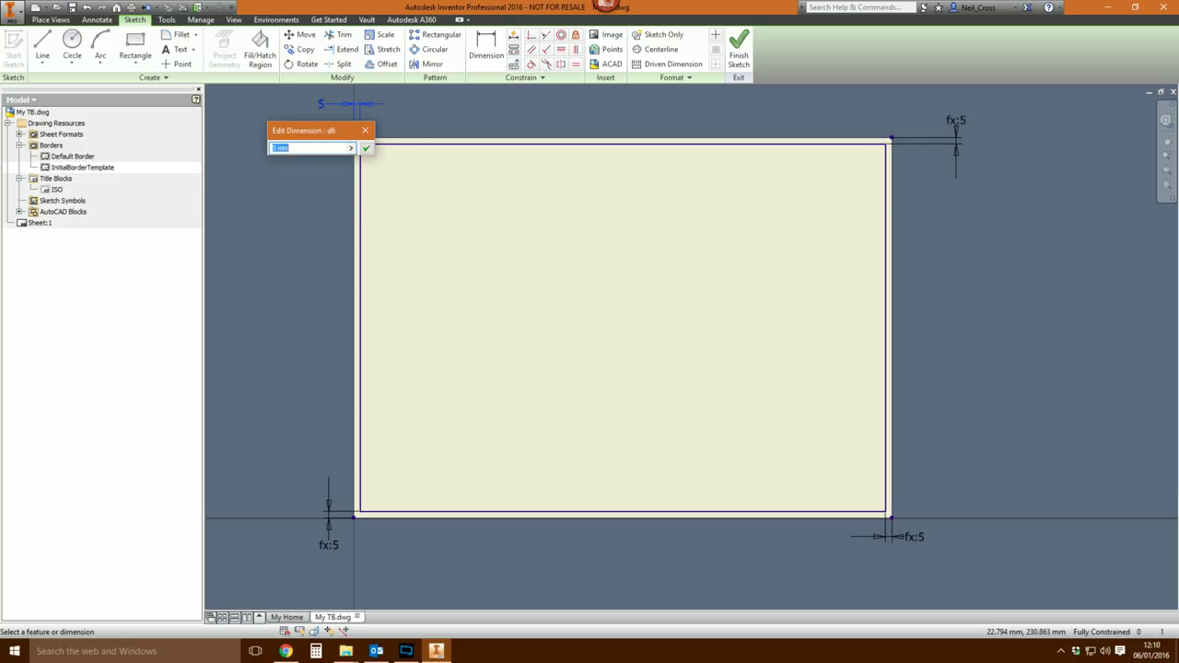
type("7")
key("Return")
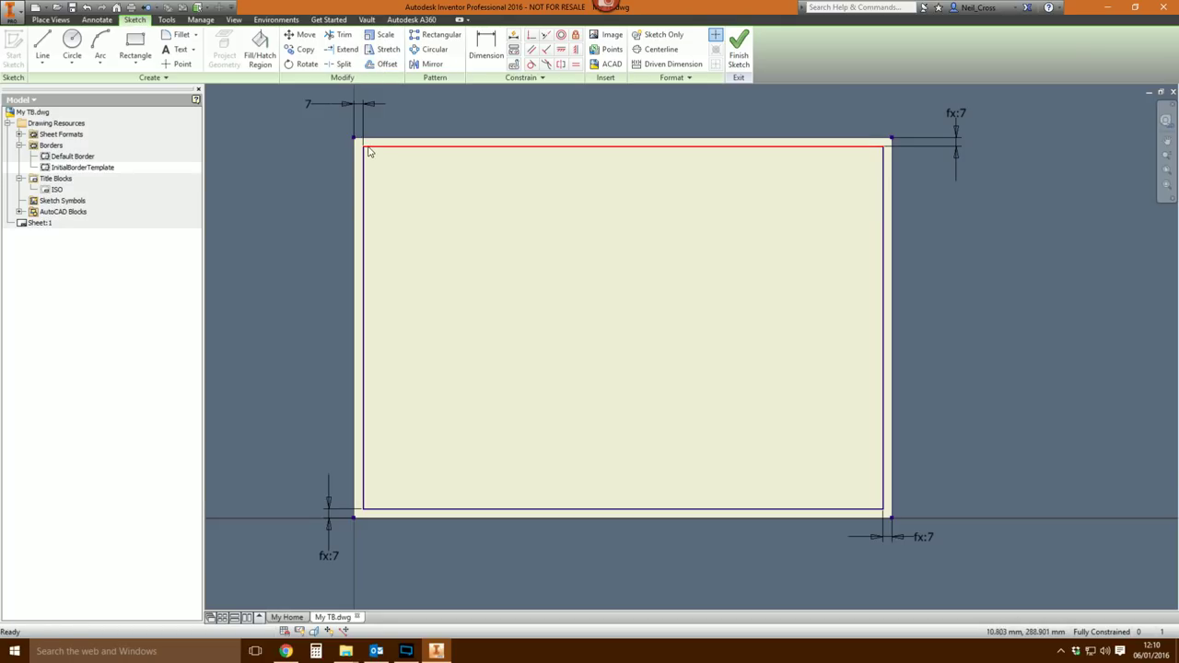
scroll(382, 142, "up", 2)
scroll(384, 140, "up", 2)
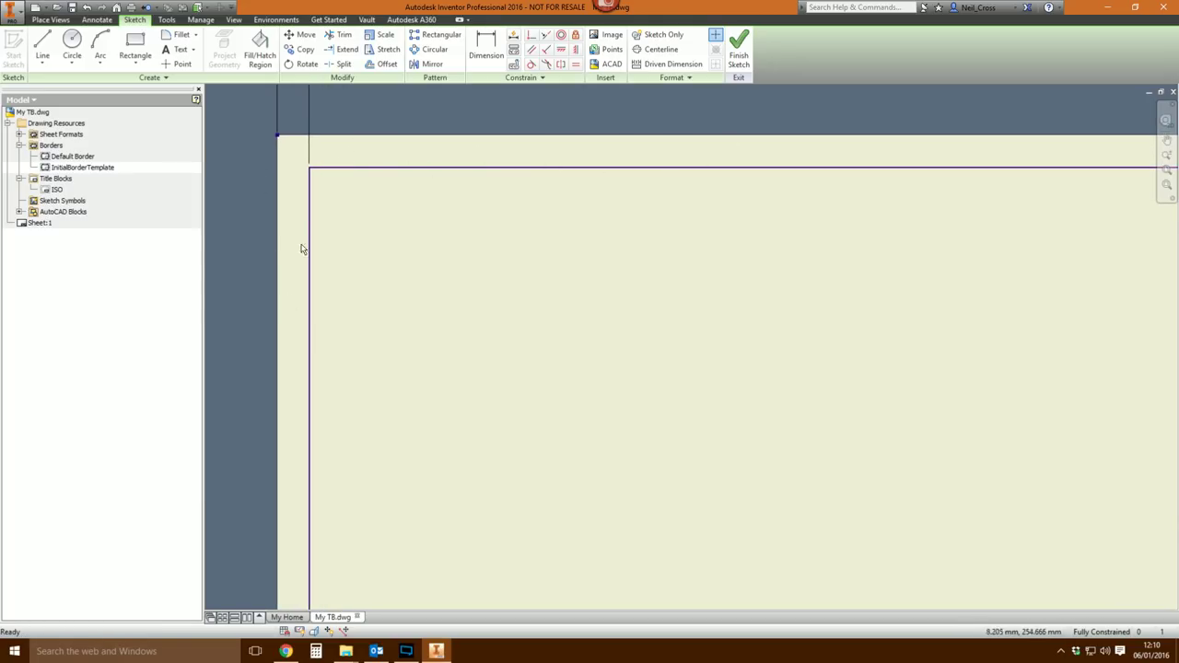
key("Home")
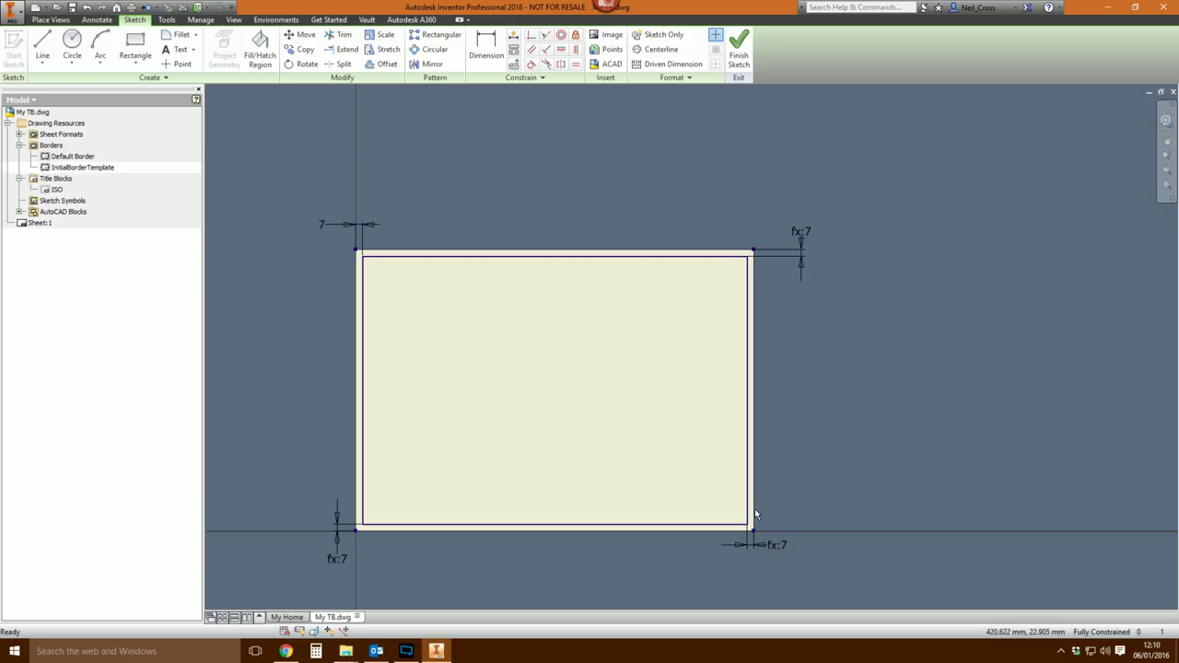
- Add the text 'DO NOT SCALE' at the border's top-left corner
scroll(373, 256, "down", 5)
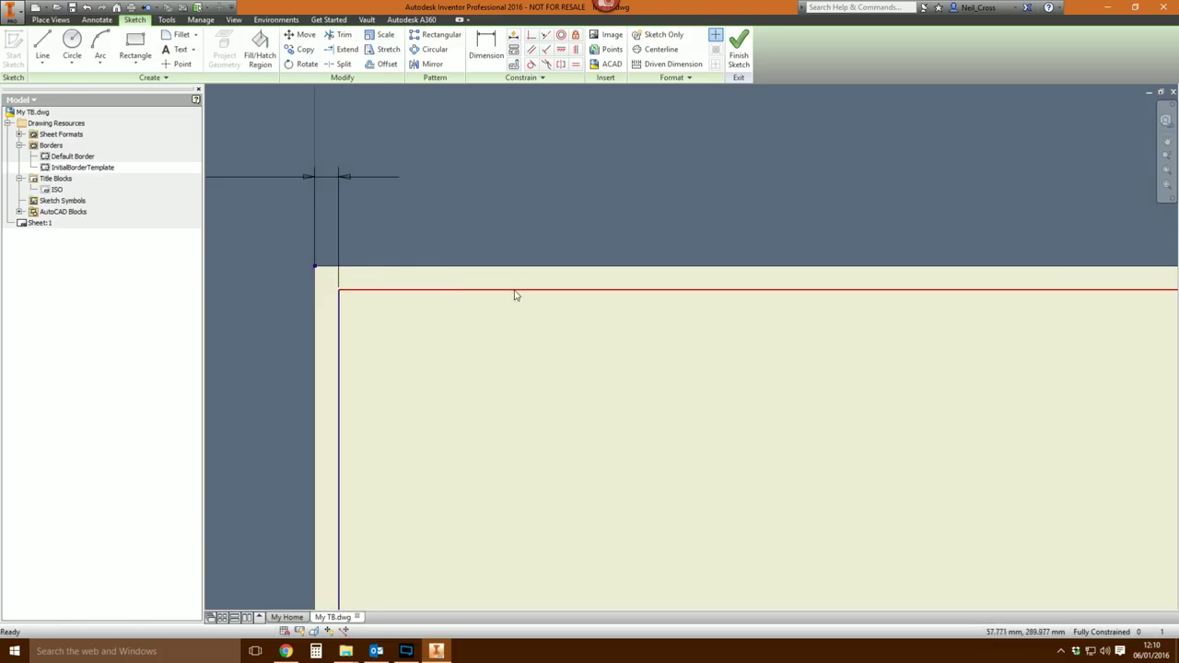
scroll(421, 293, "down", 3)
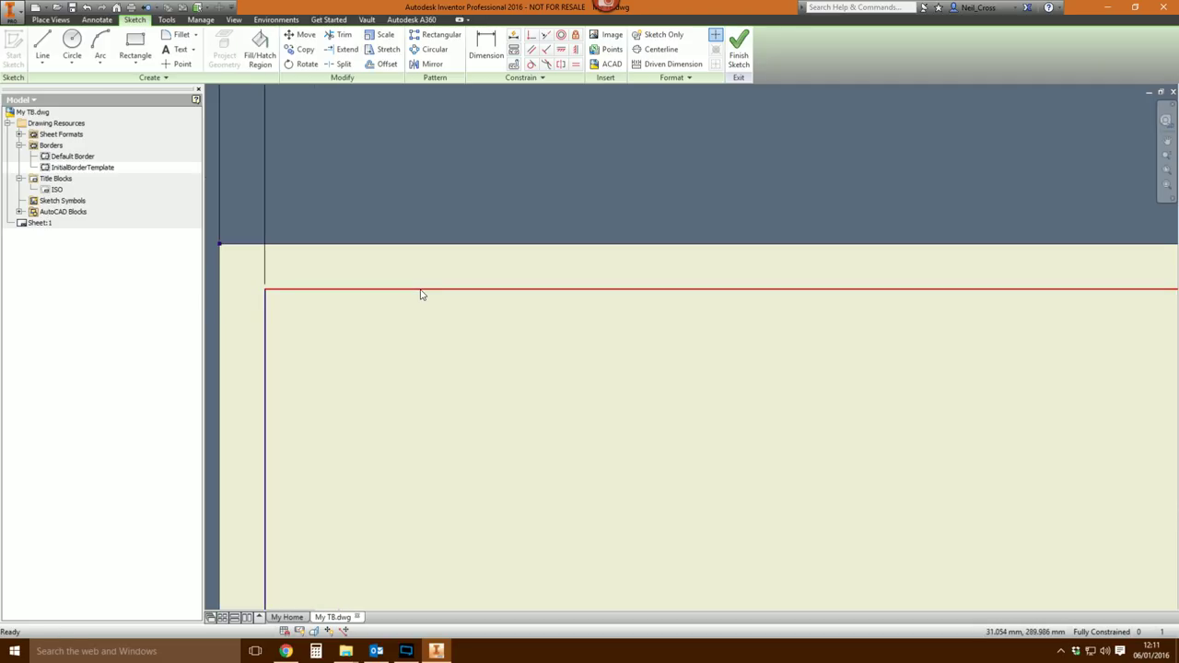
left_click(176, 48)
left_click_drag(305, 255, 533, 291)
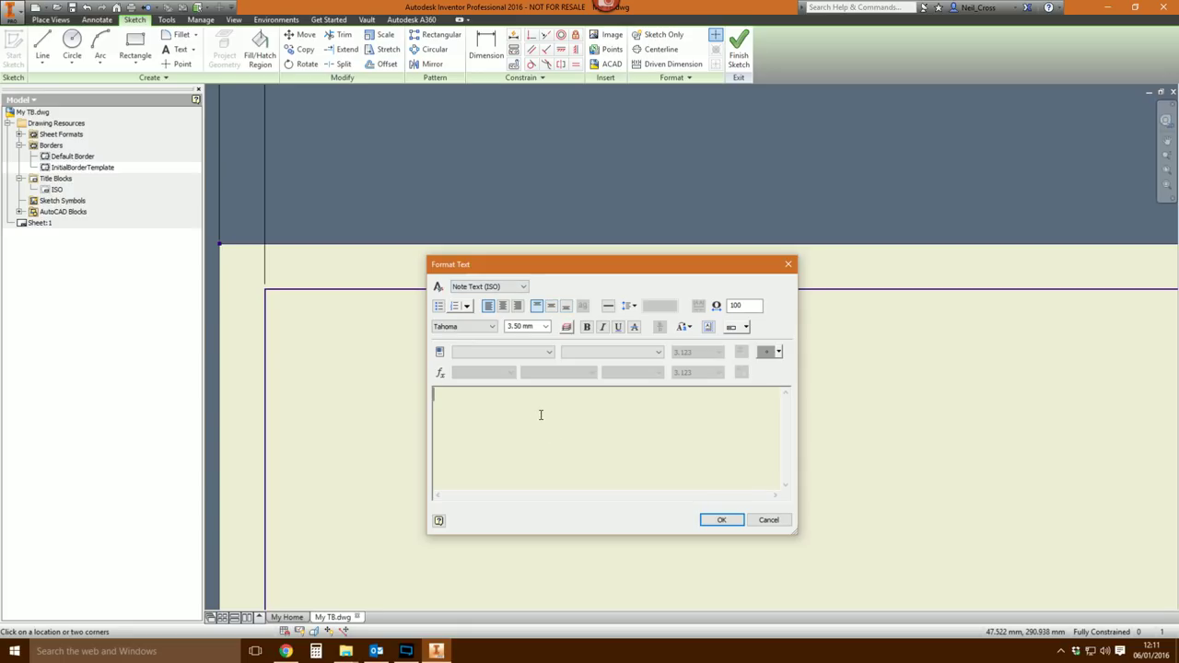
type("DO NOT SCALE")
left_click(728, 520)
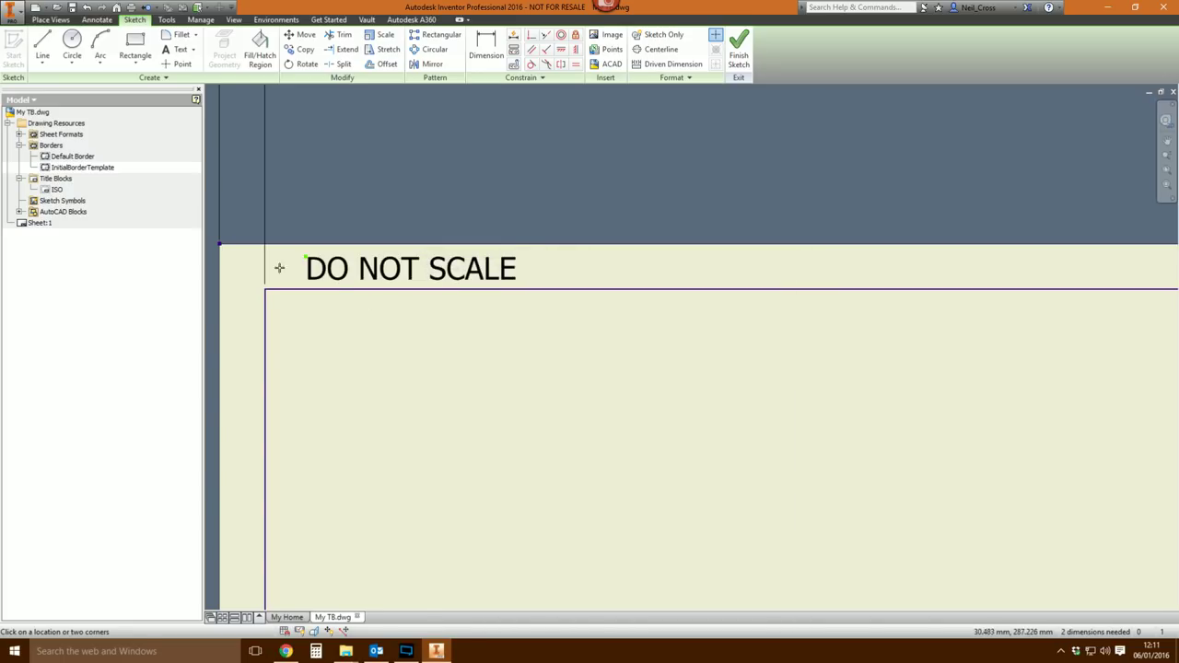
scroll(340, 358, "down", 5)
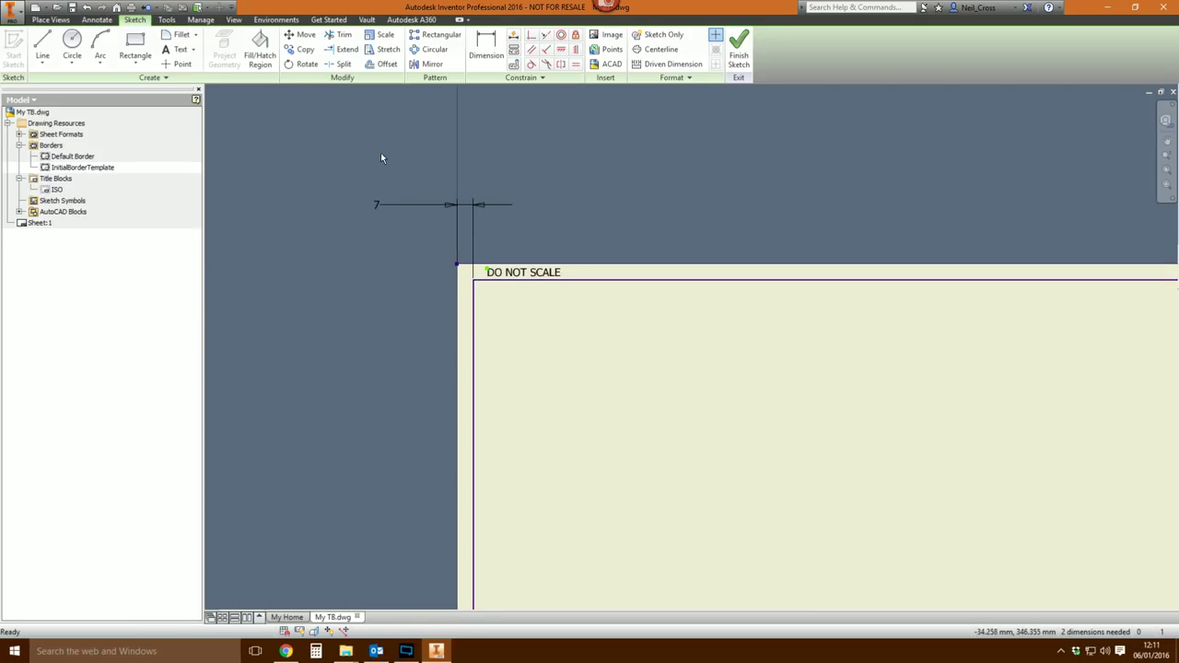
scroll(492, 294, "up", 3)
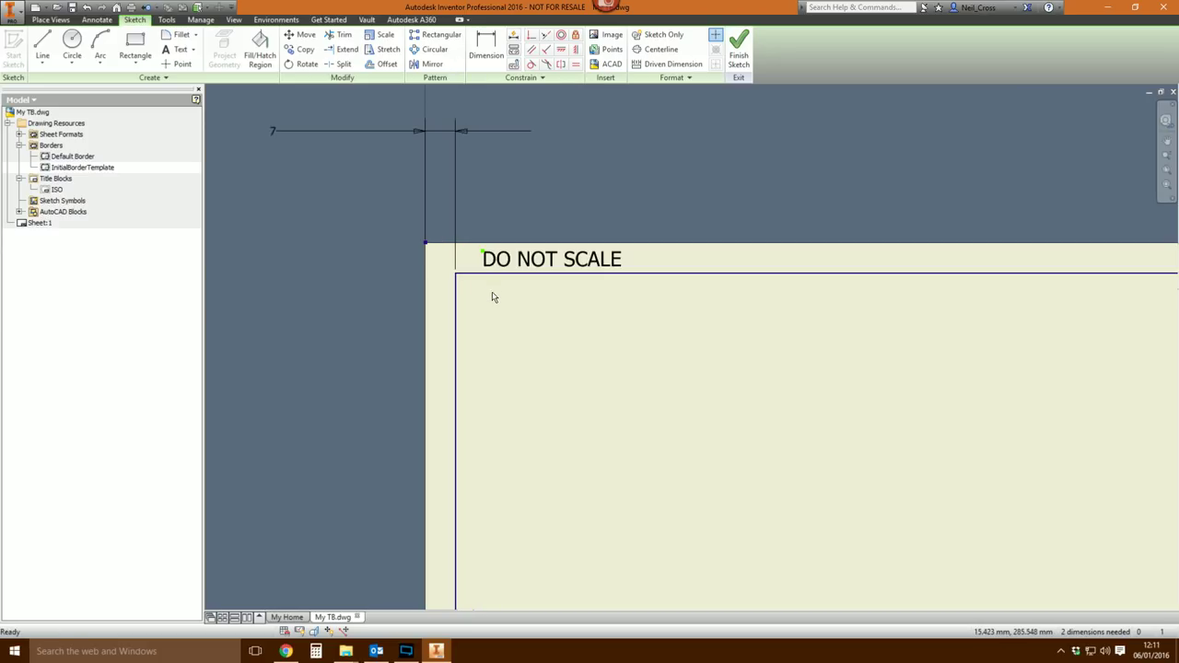
left_click_drag(492, 256, 470, 256)
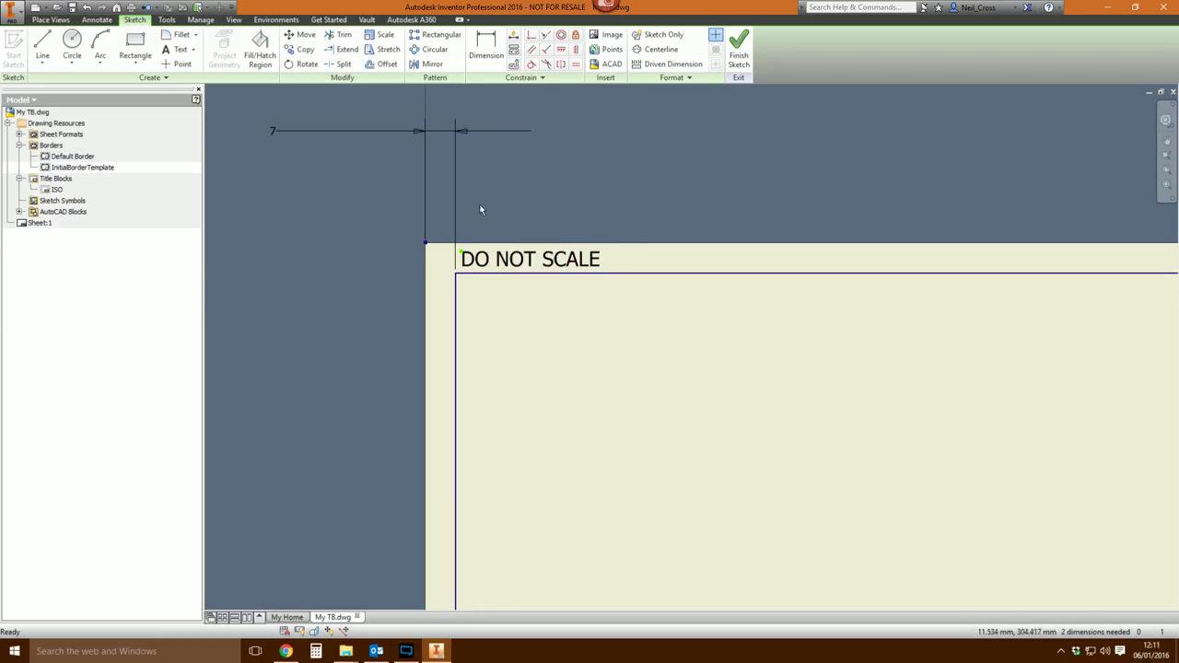
- Dimension the DO NOT SCALE text 9 mm horizontally and 2 mm vertically from the sheet corner
left_click(486, 46)
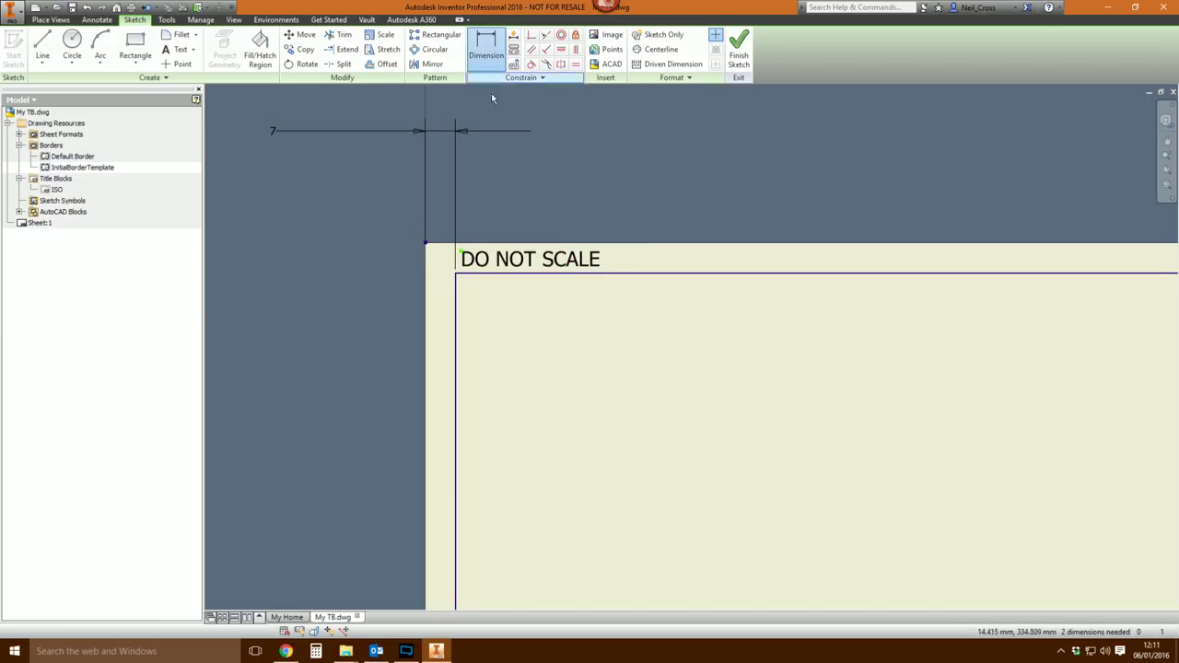
left_click(461, 255)
left_click(425, 243)
left_click(450, 196)
type("9")
key("Return")
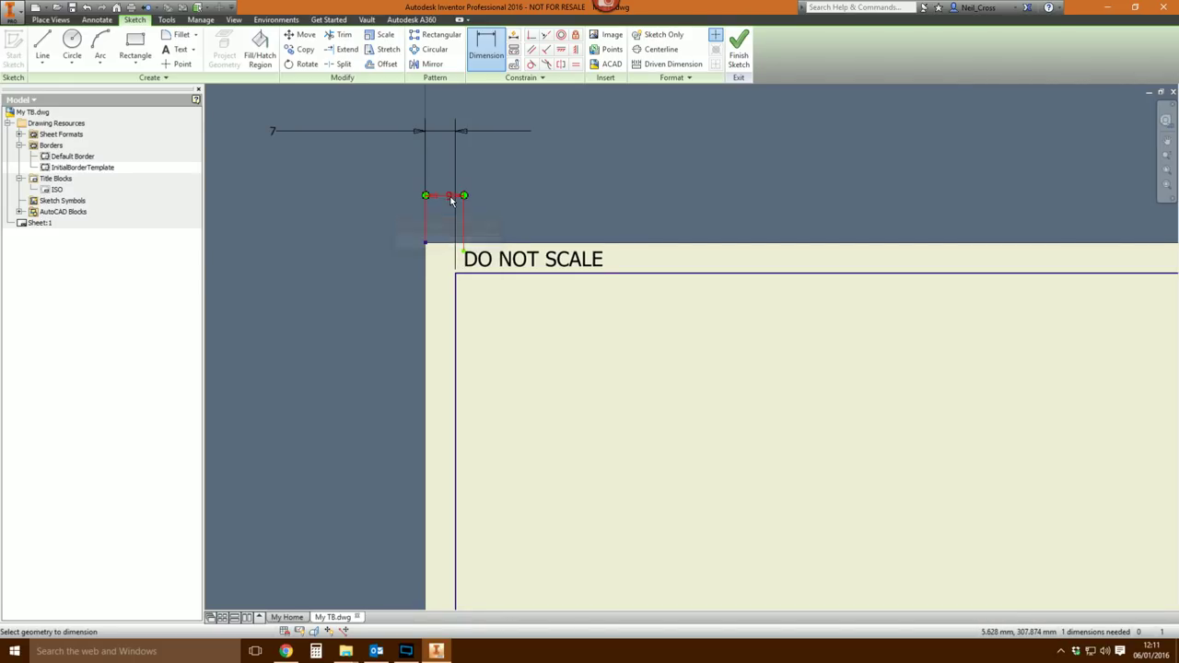
left_click(425, 243)
left_click(463, 251)
left_click(371, 262)
type("2")
key("Return")
key("Escape")
left_click(560, 261)
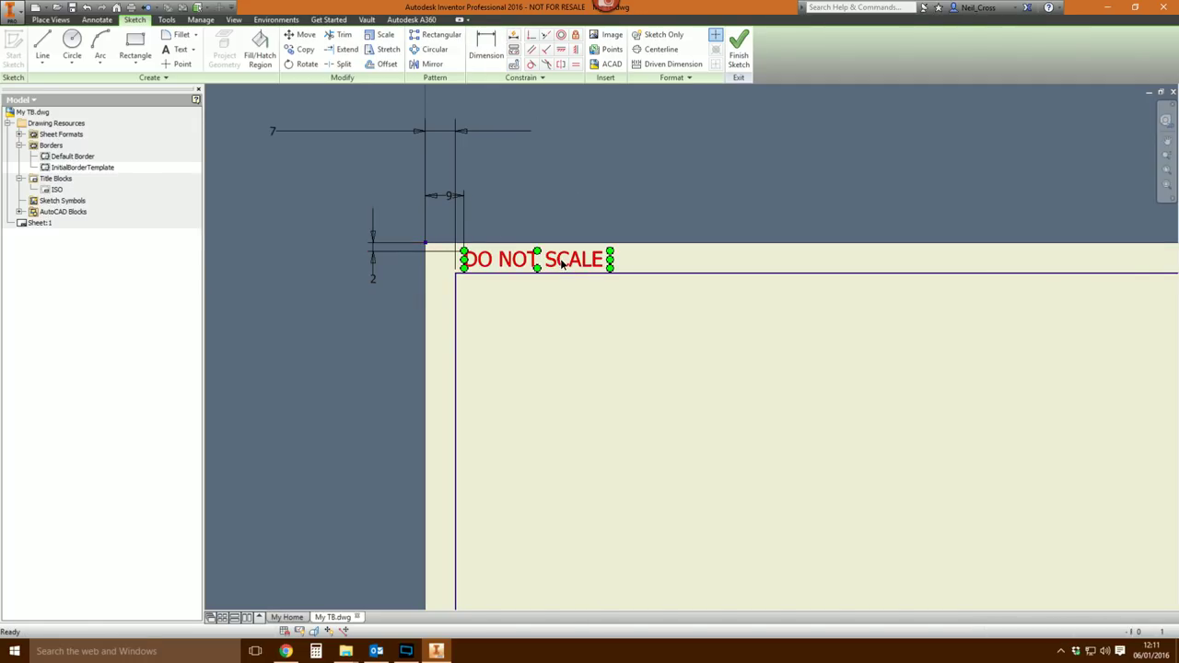
key("Escape")
- Finish the border sketch and save it as 'My Border'
left_click(740, 61)
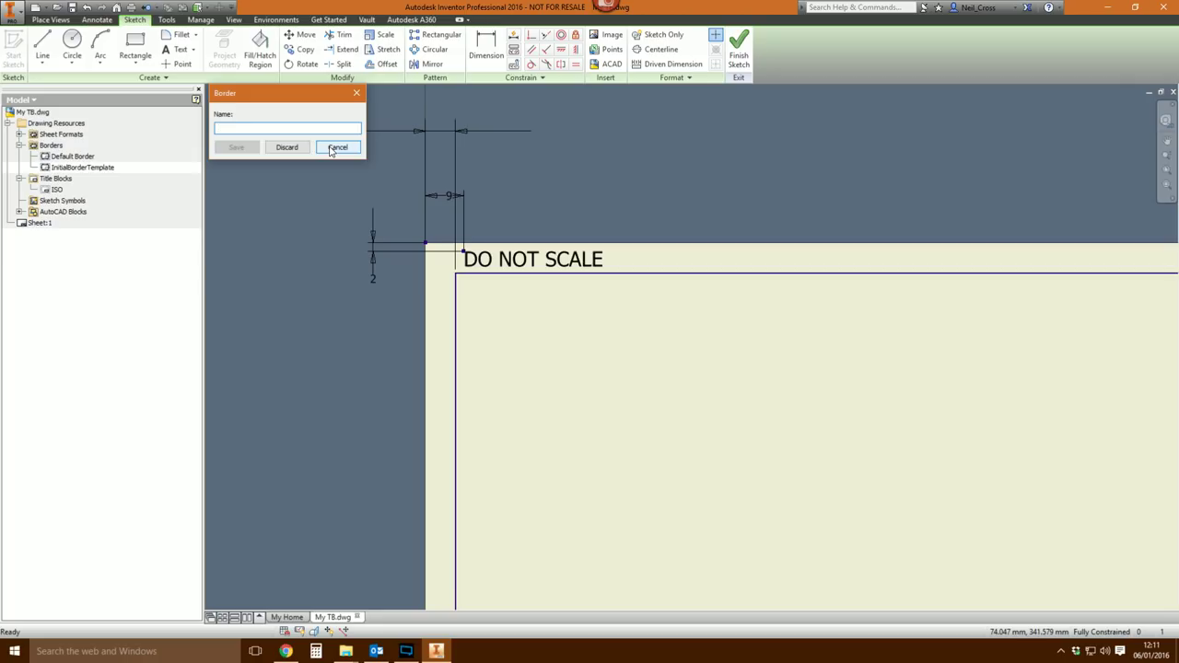
type("My Border")
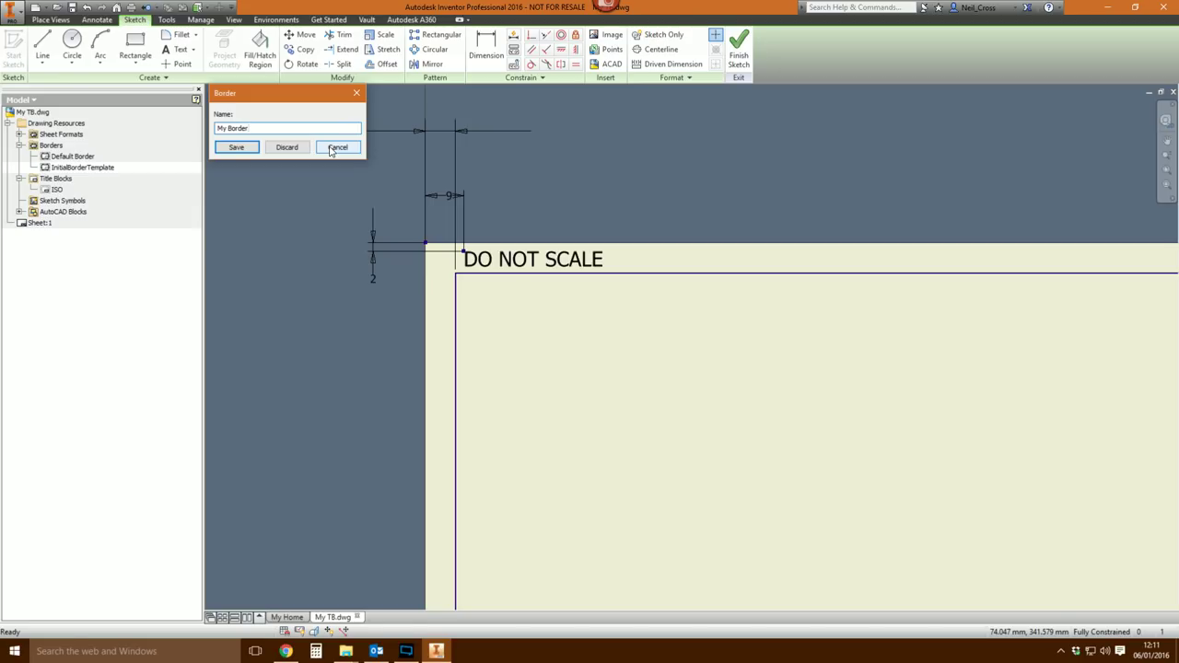
left_click(236, 148)
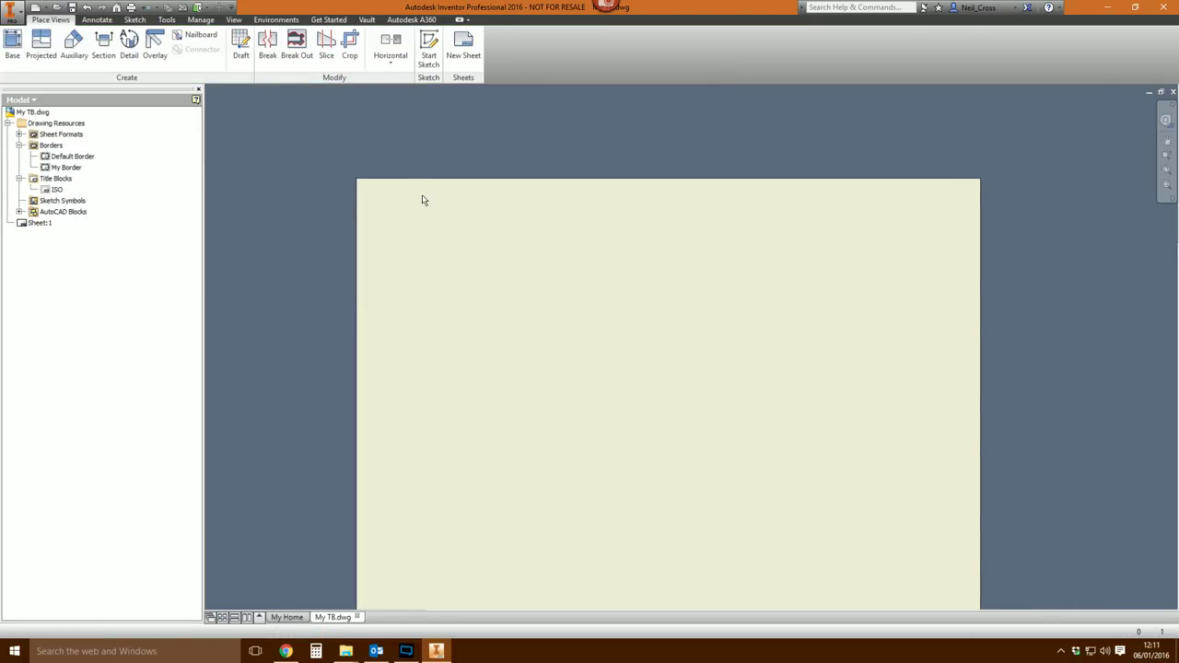
scroll(426, 199, "down", 3)
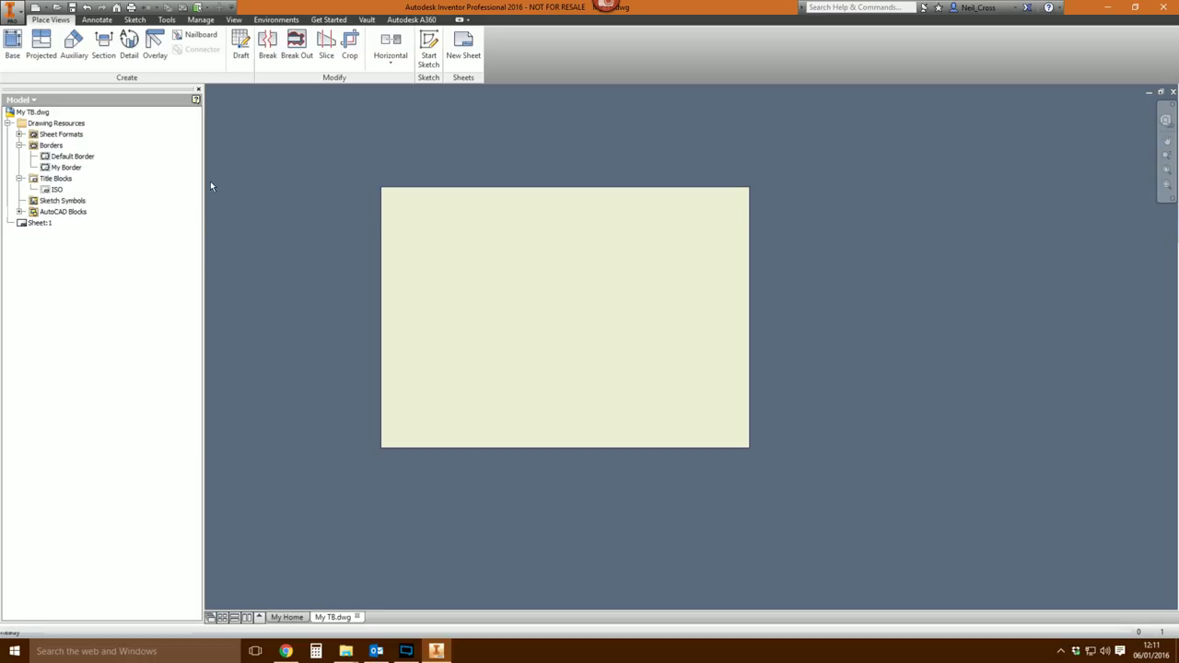
- Insert My Border onto Sheet:1 and check it appears under the sheet
right_click(59, 168)
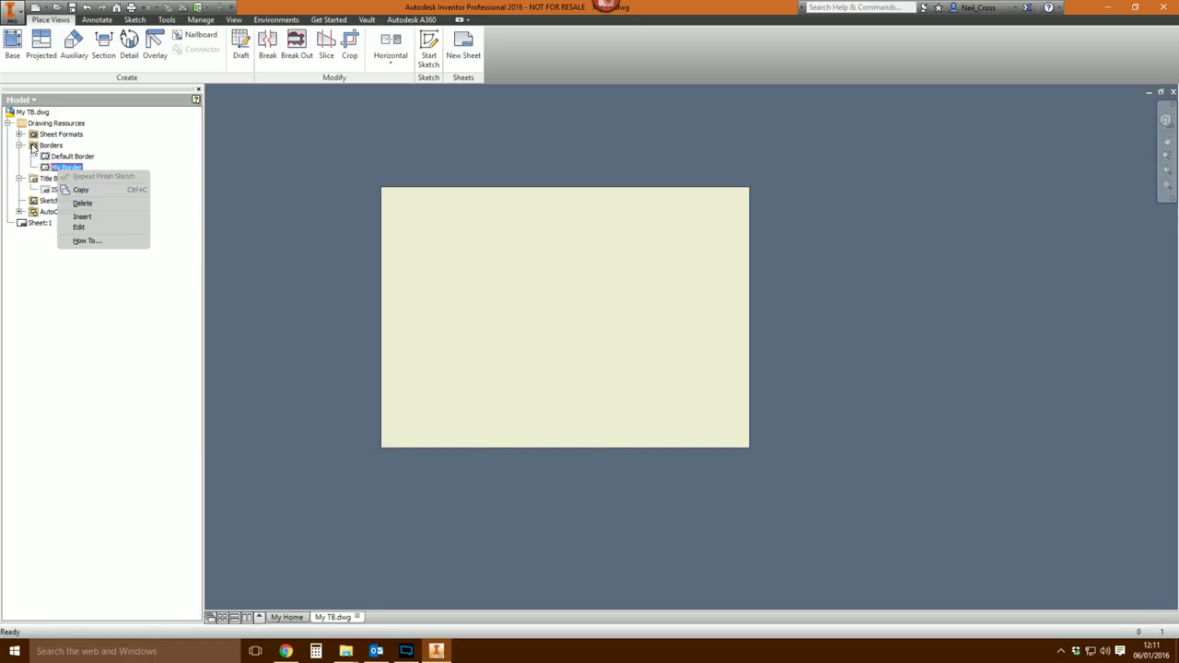
left_click(82, 217)
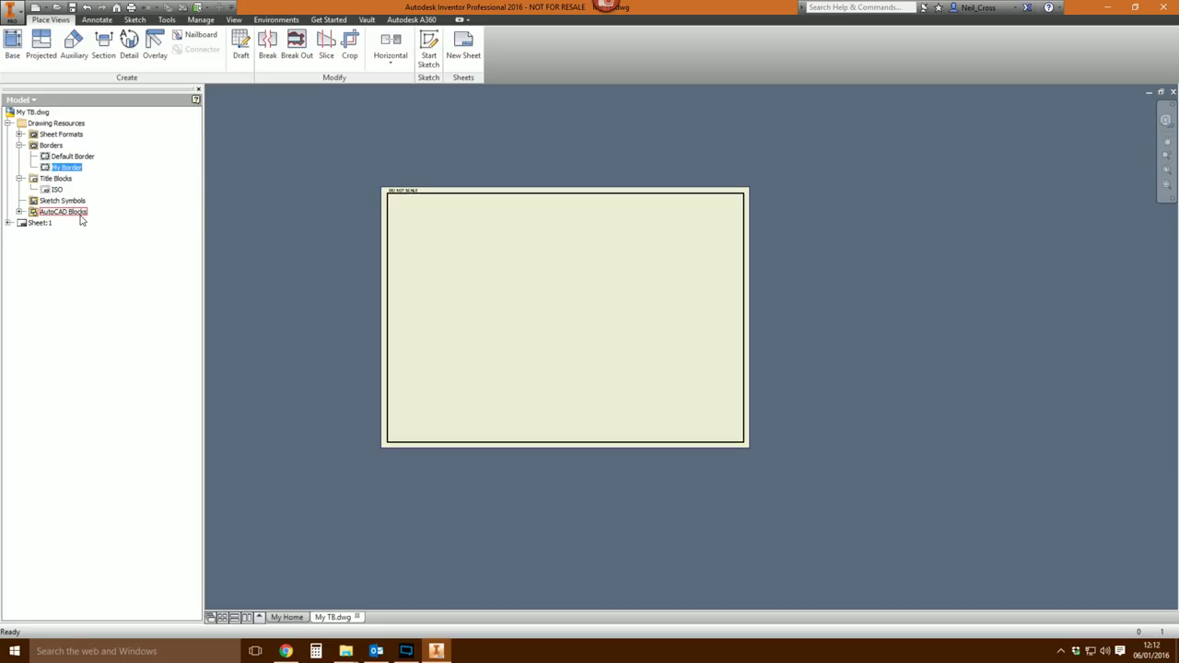
scroll(429, 205, "up", 4)
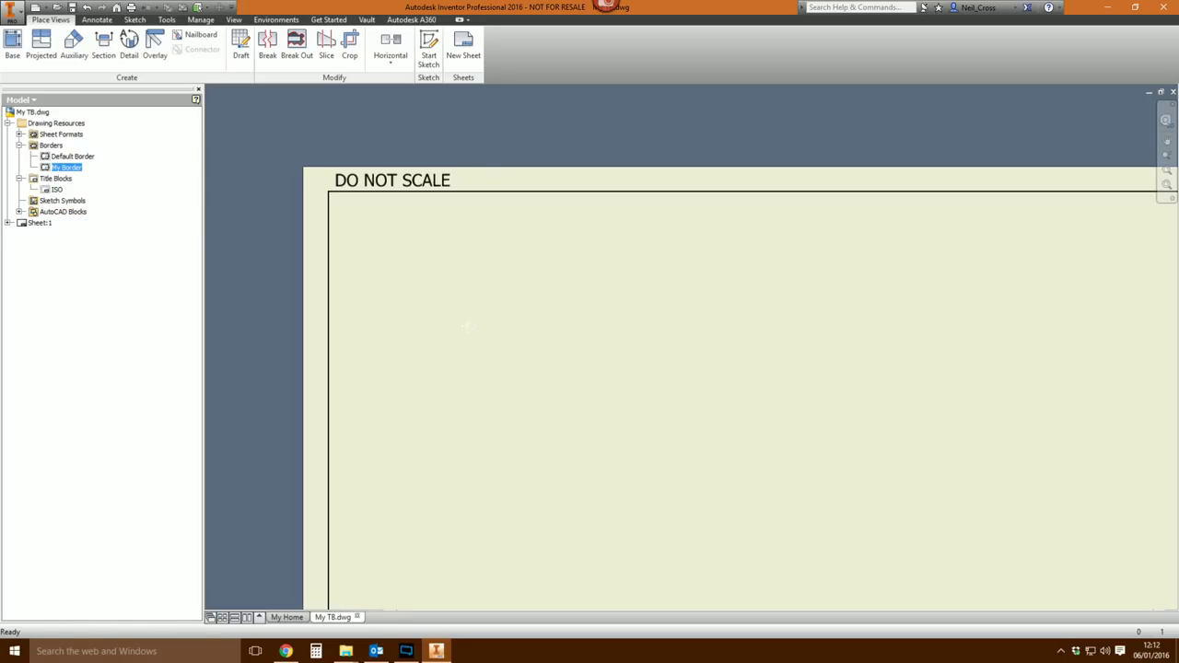
scroll(469, 361, "down", 4)
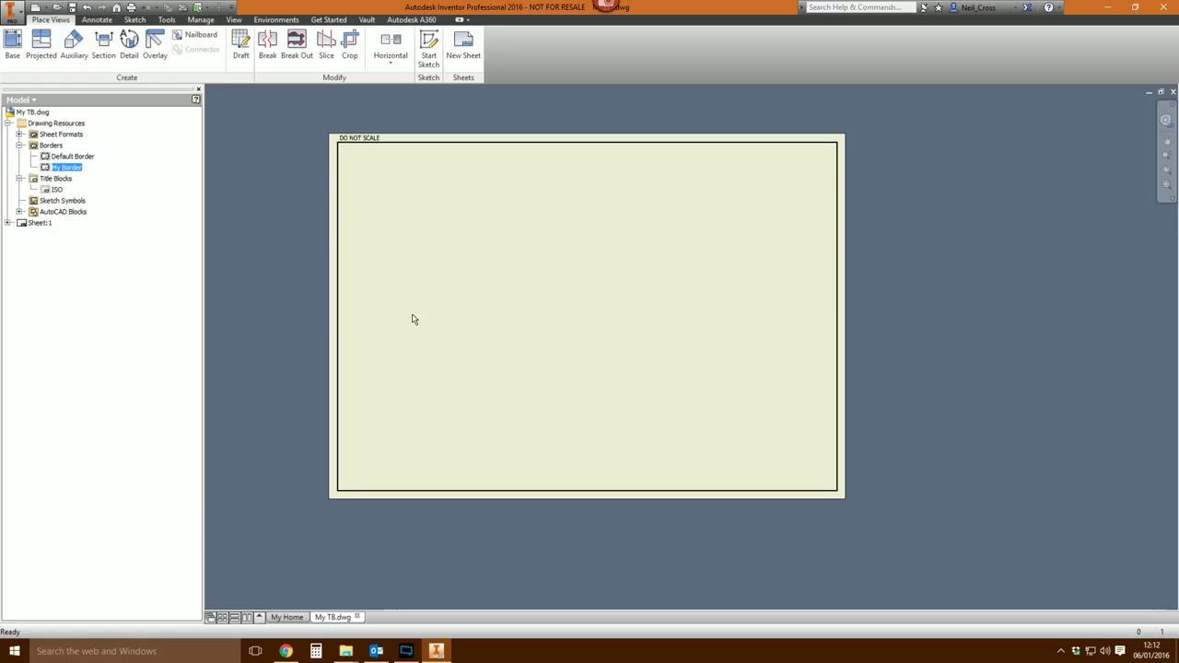
left_click(8, 224)
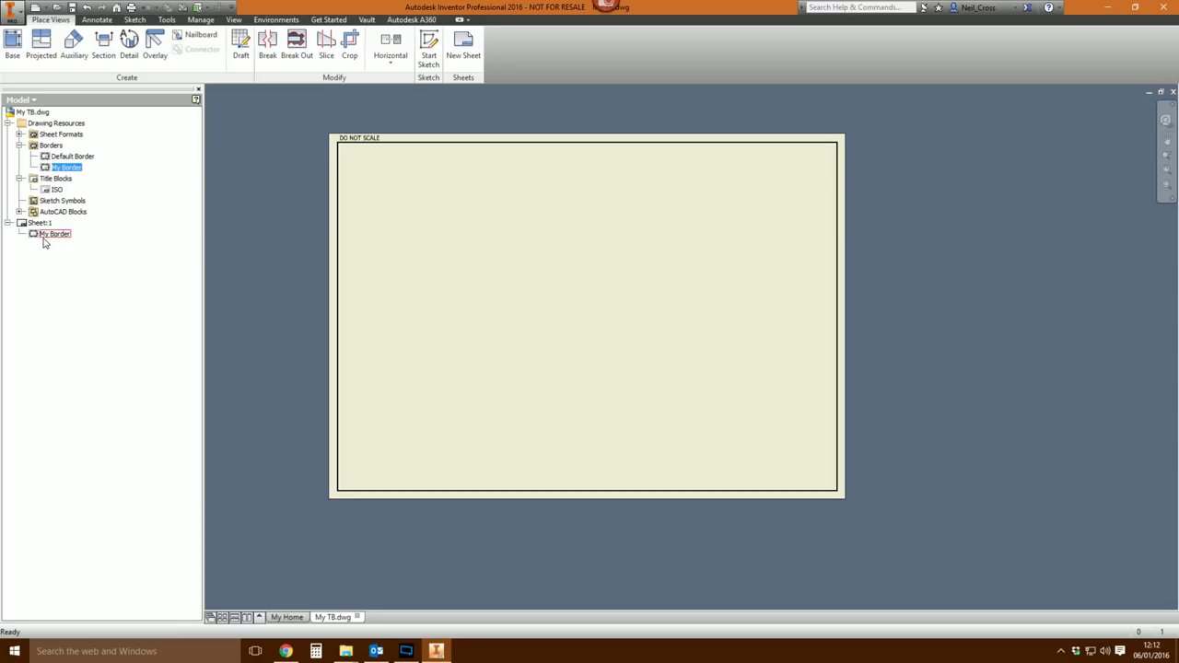
left_click(9, 224)
left_click(9, 224)
- Change Sheet:1's size to A1 (841 × 594 mm) through Edit Sheet
right_click(36, 223)
key("Escape")
right_click(32, 227)
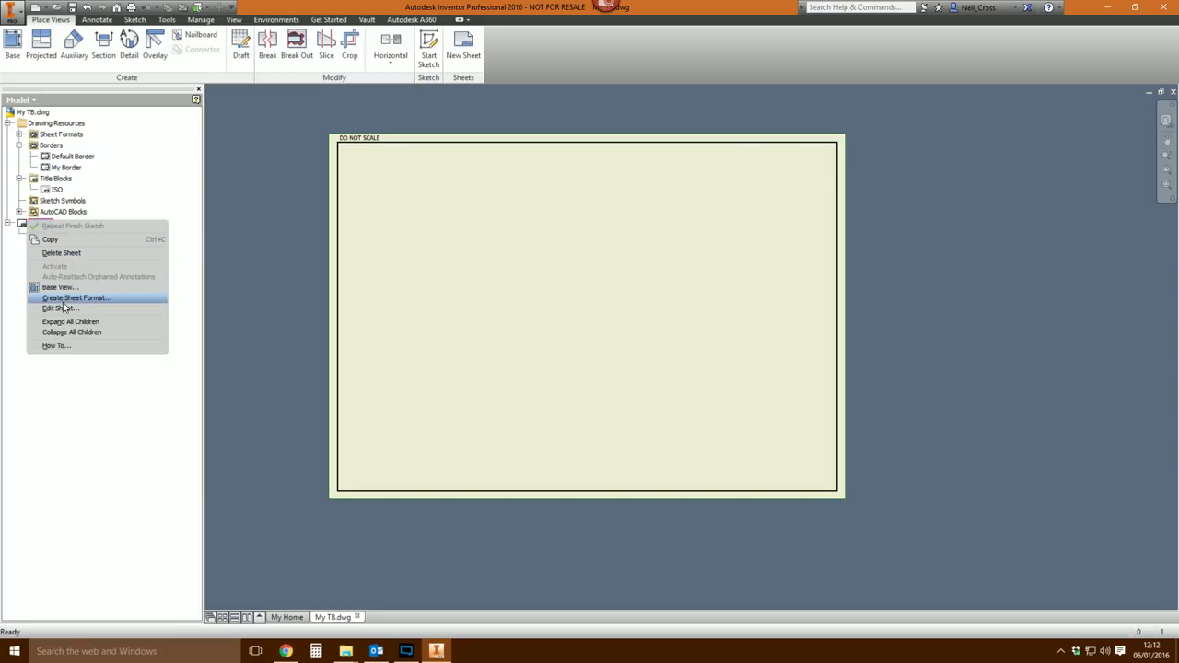
left_click(63, 307)
left_click(550, 255)
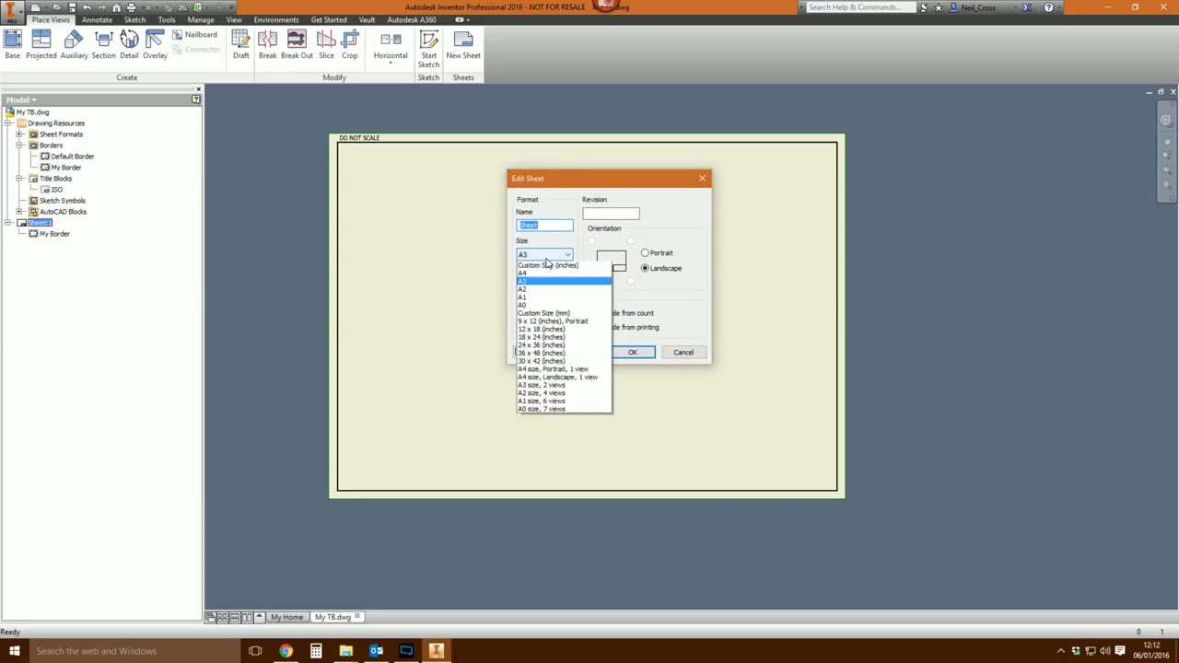
left_click(524, 348)
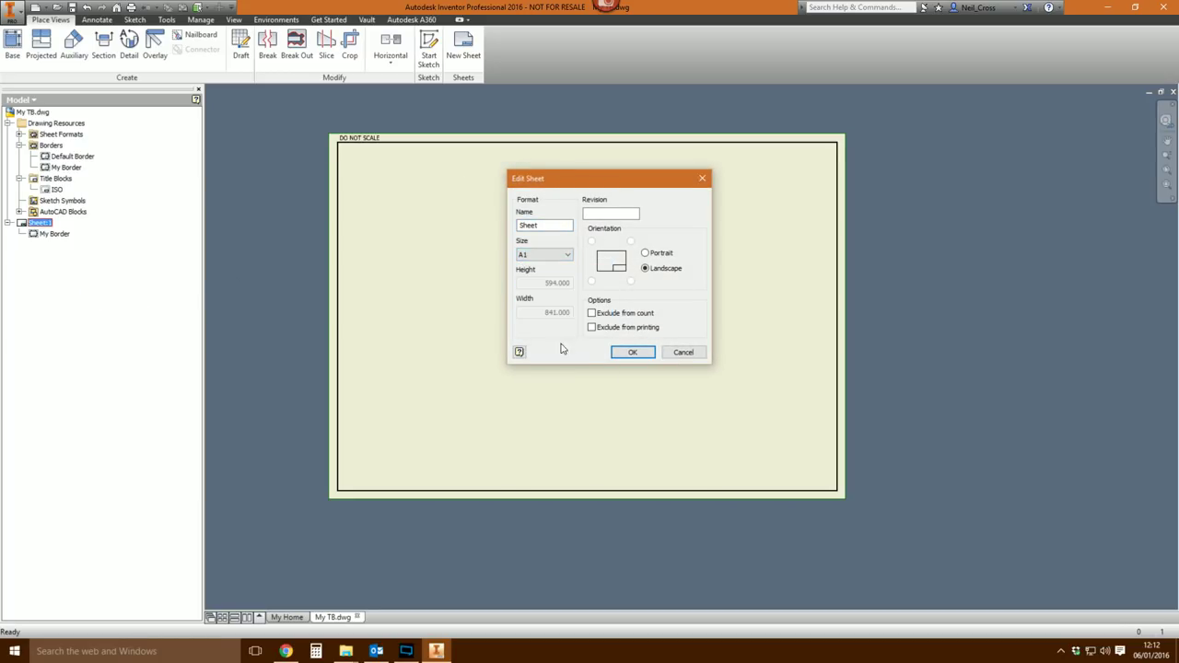
left_click(636, 352)
scroll(528, 300, "down", 2)
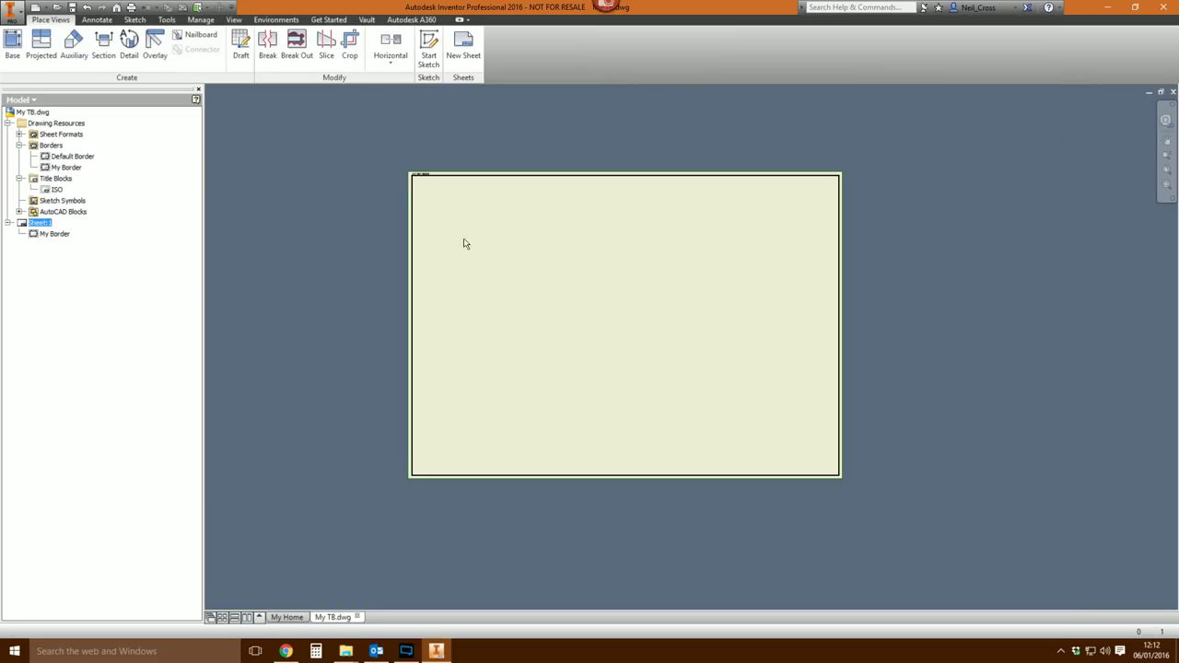
scroll(411, 164, "up", 5)
scroll(568, 302, "down", 3)
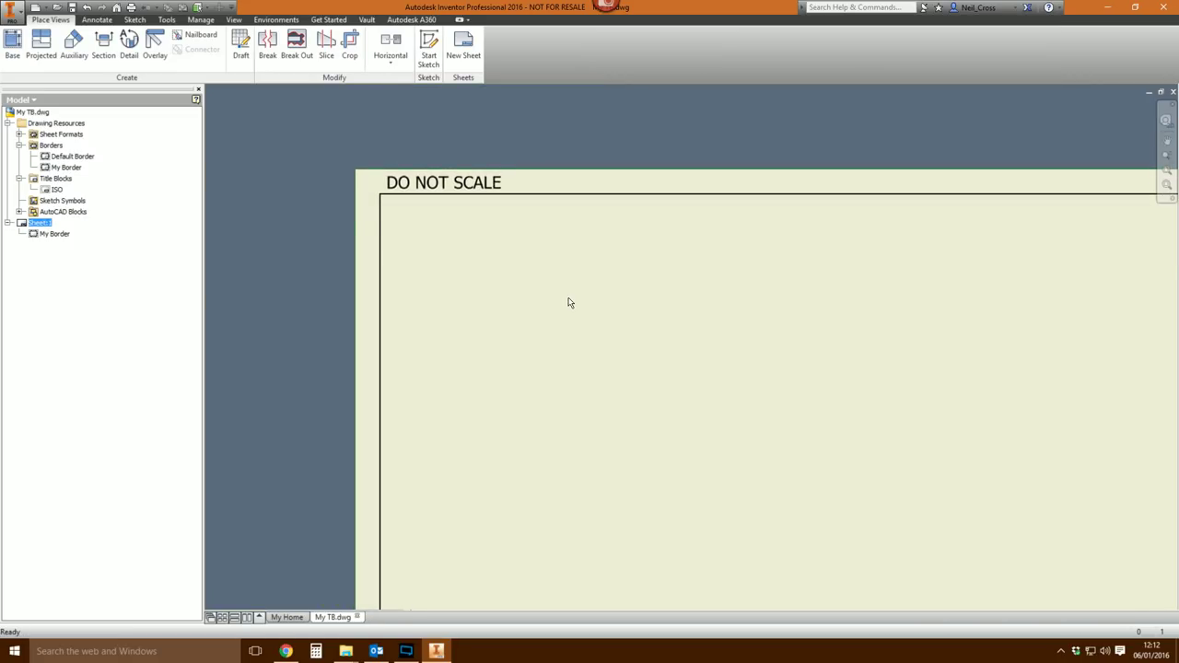
scroll(521, 256, "down", 3)
scroll(584, 316, "up", 2)
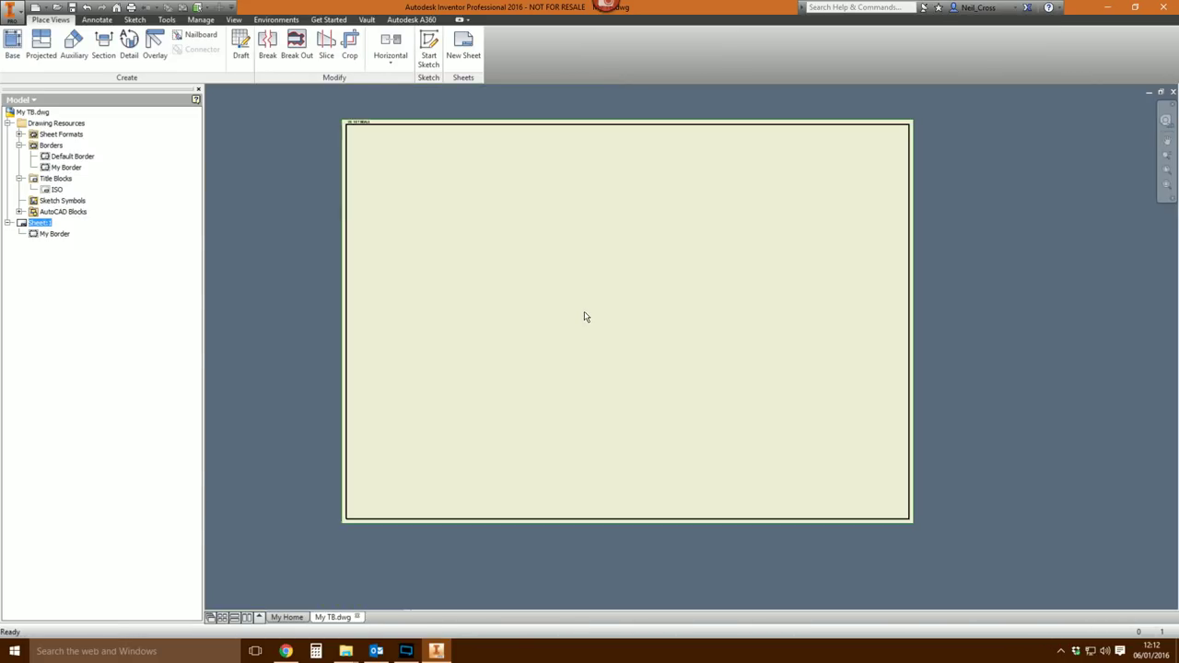
scroll(495, 223, "up", 2)
middle_click_drag(337, 184, 338, 303)
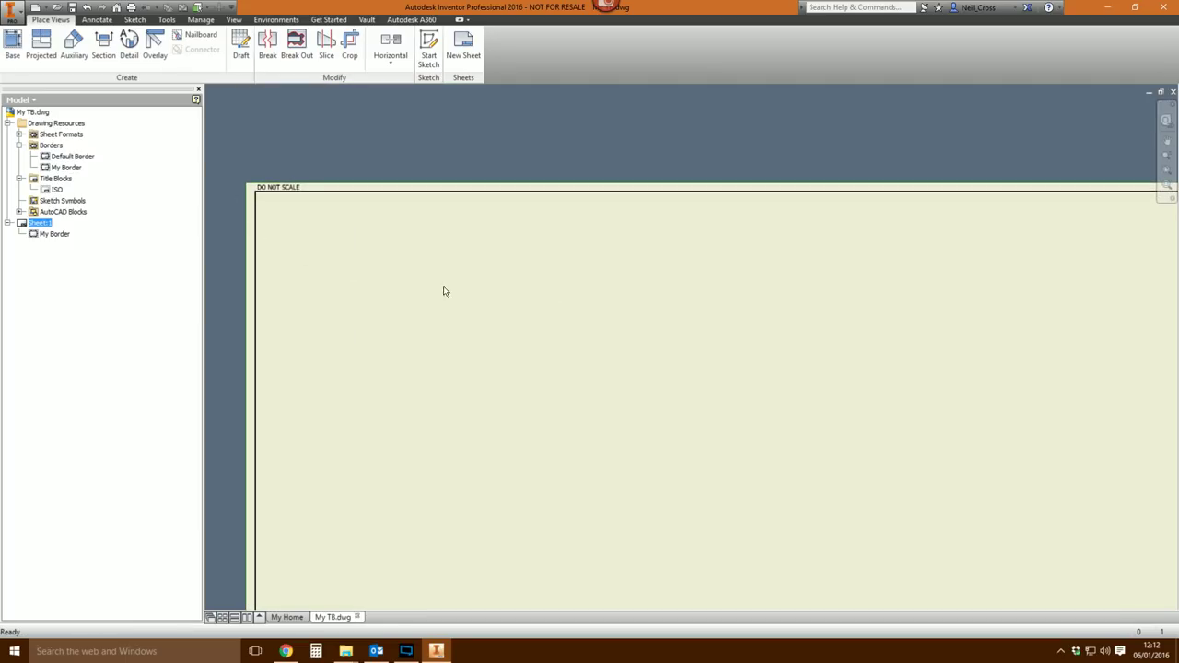
scroll(246, 183, "down", 1)
scroll(519, 256, "down", 2)
middle_click_drag(519, 255, 596, 219)
scroll(549, 260, "up", 2)
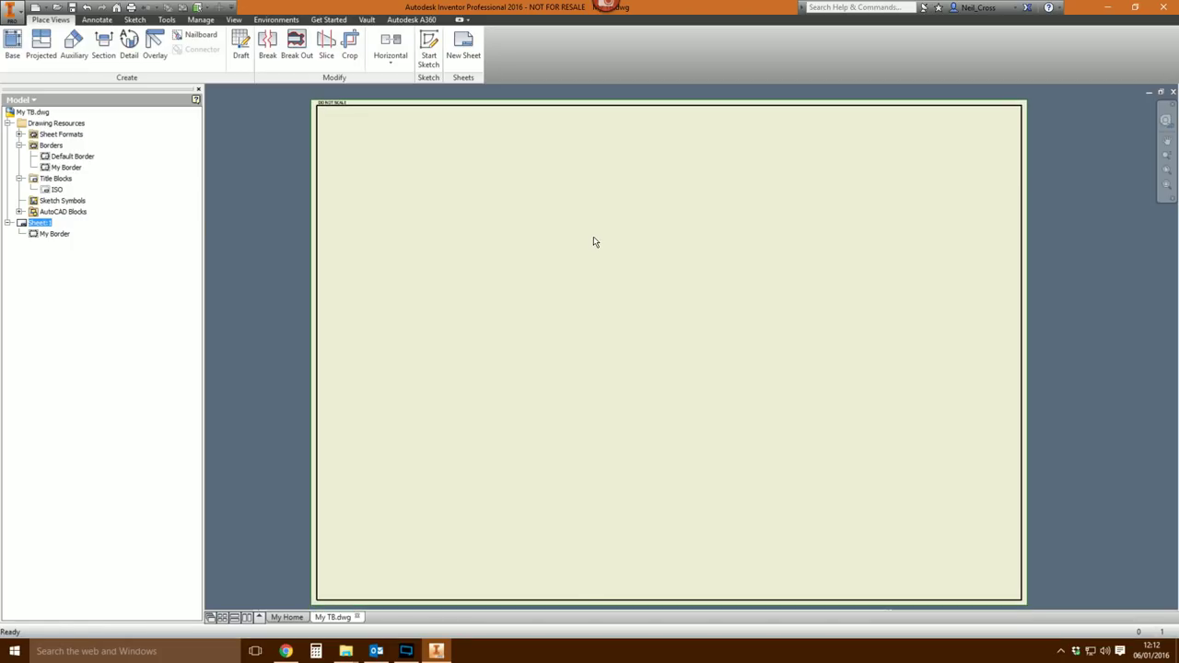
left_click(155, 267)
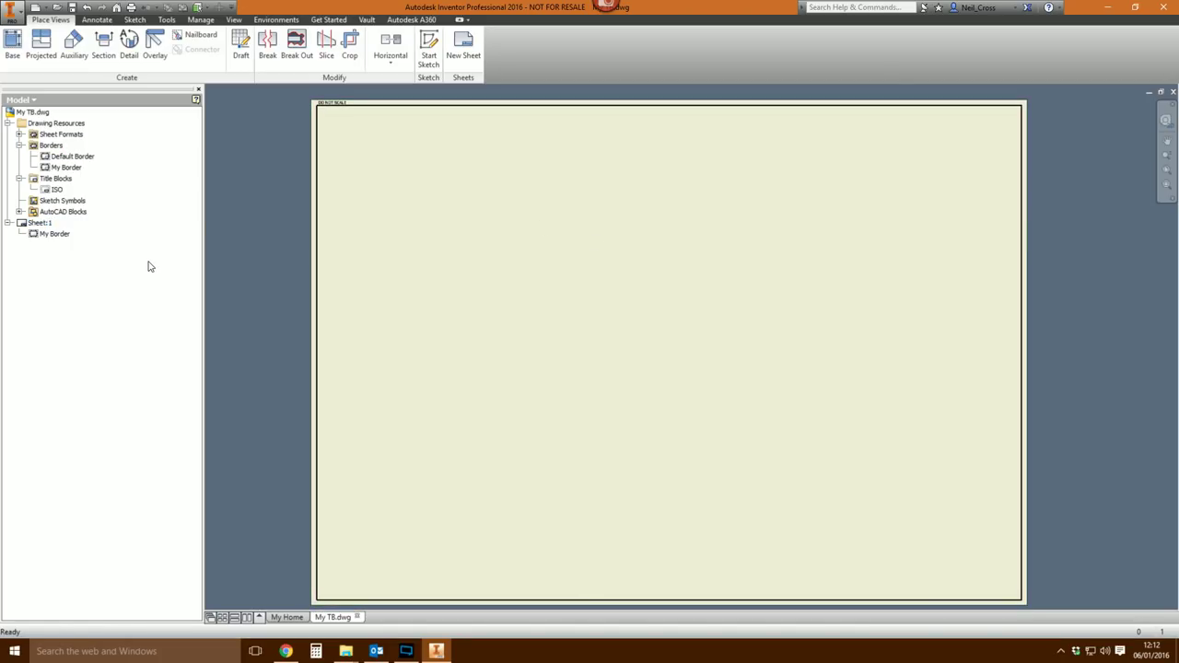
right_click(59, 238)
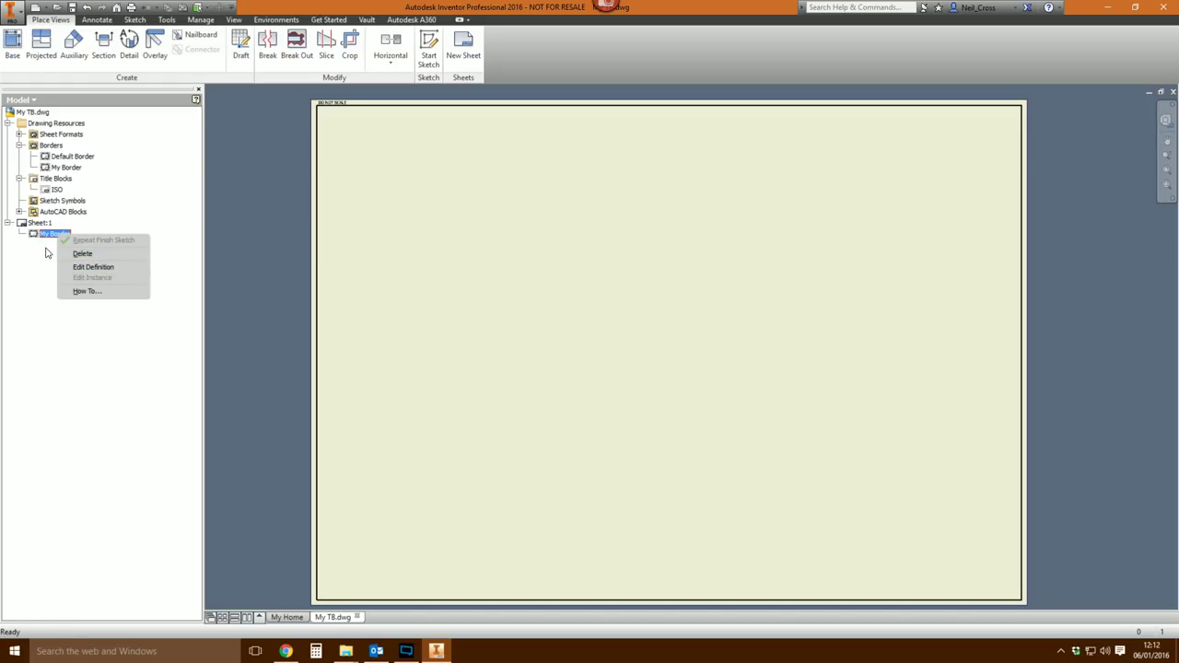
left_click(66, 168)
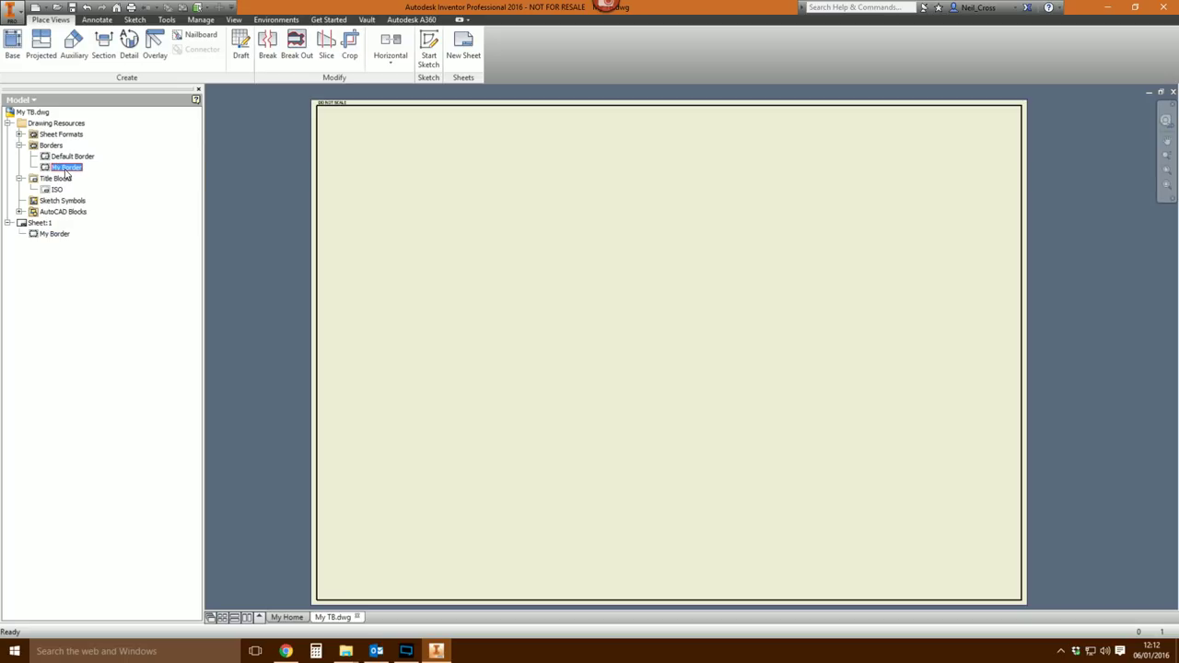
- Edit the My Border definition, changing its 7 mm edge offset to 6, and save
right_click(66, 171)
left_click(78, 217)
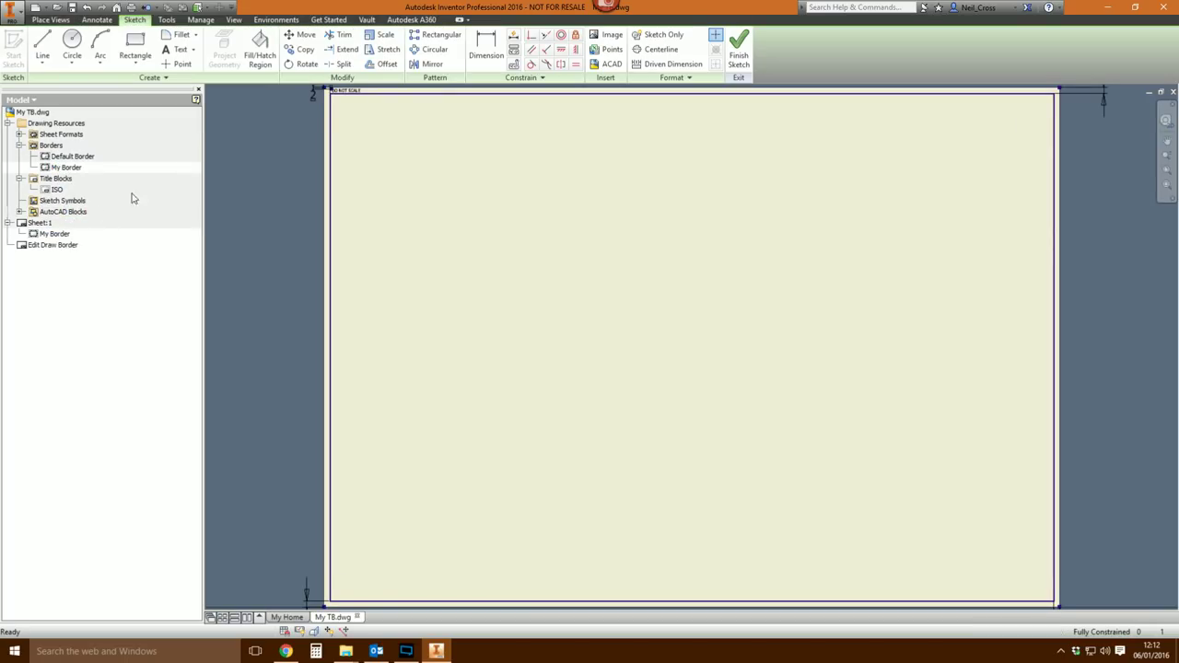
double_click(292, 132)
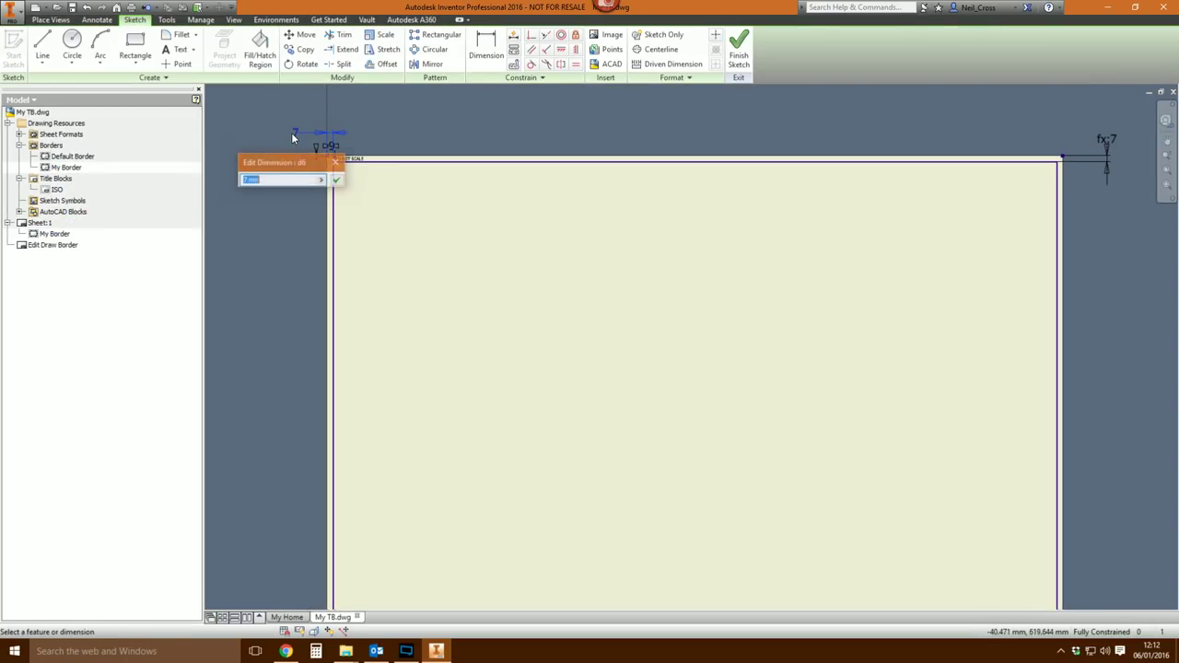
type("6")
key("Return")
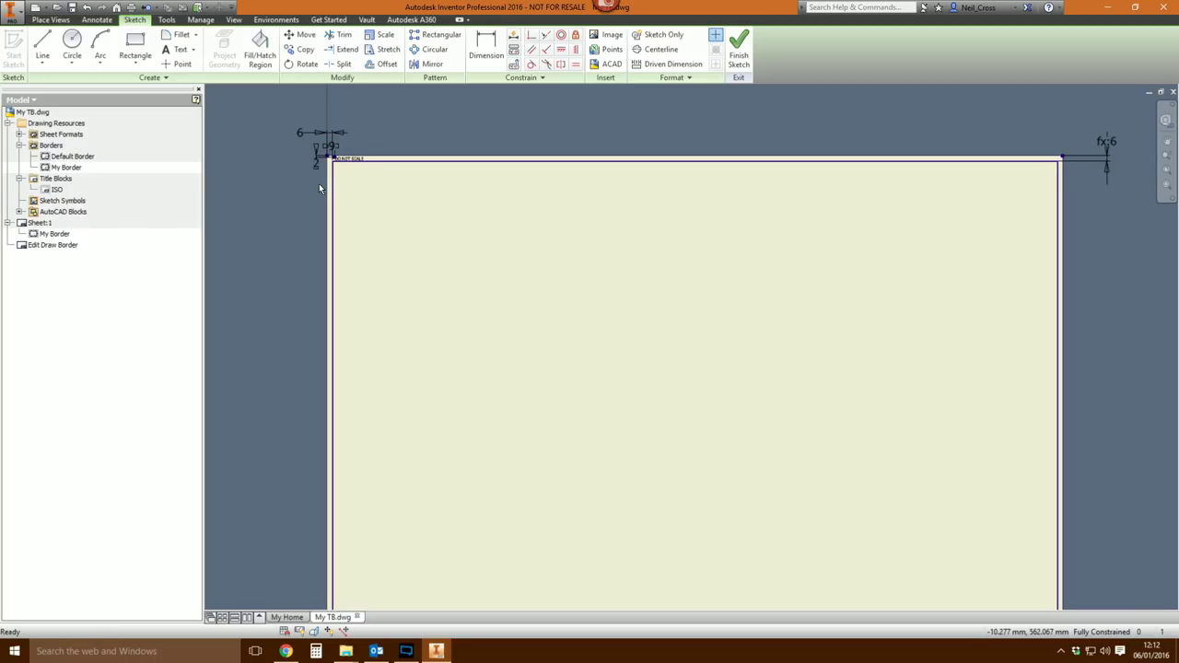
left_click(739, 50)
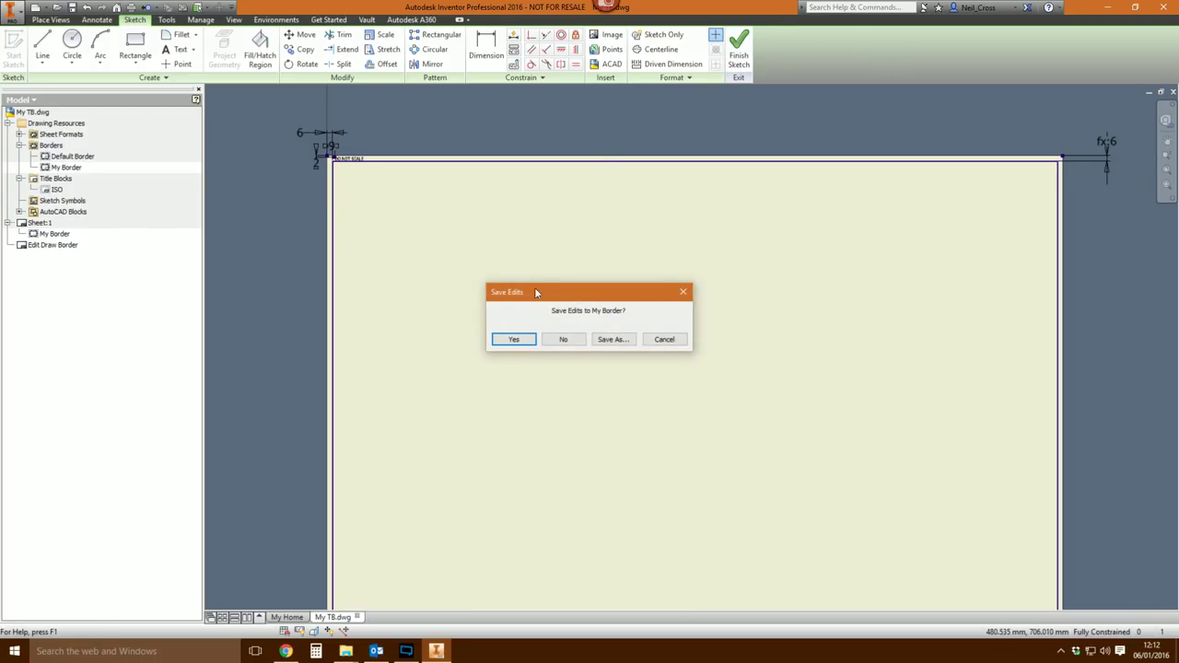
left_click(514, 339)
scroll(341, 136, "up", 5)
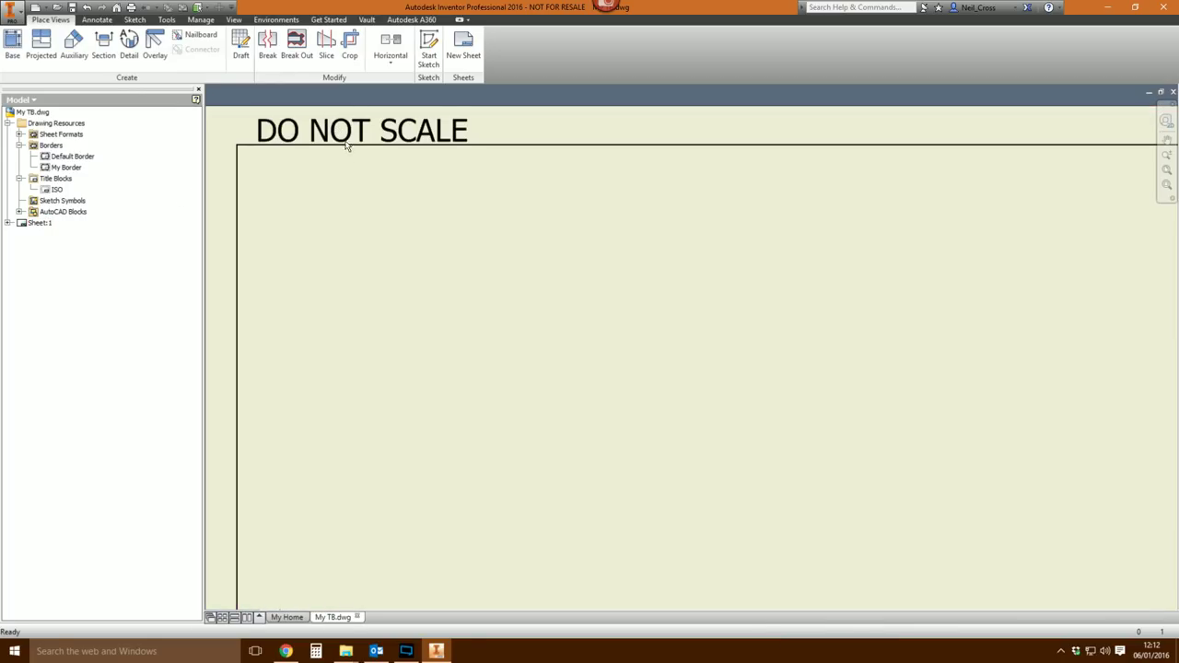
scroll(353, 168, "down", 6)
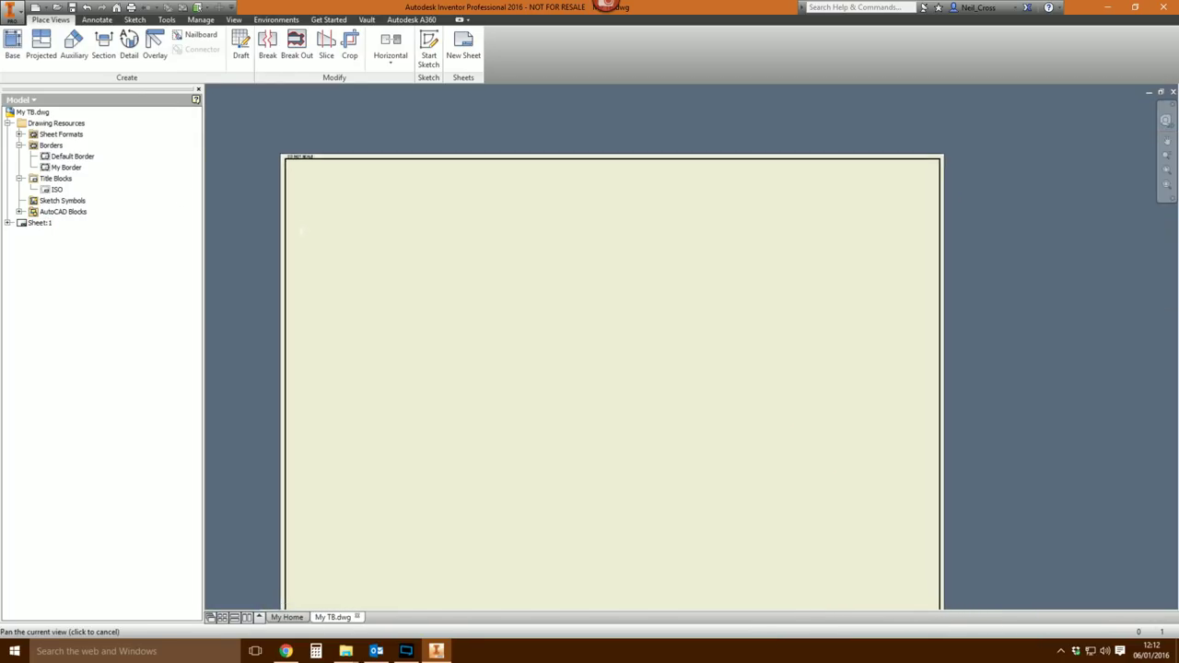
scroll(307, 241, "down", 2)
- Delete the placed My Border from Sheet:1
left_click(7, 223)
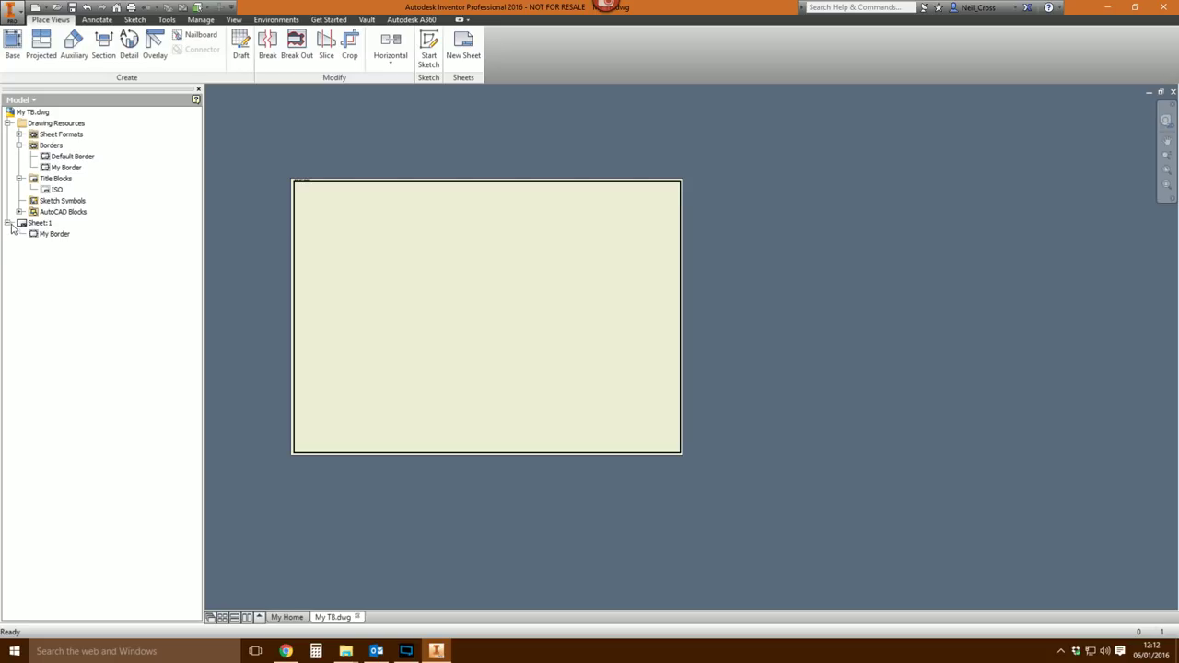
right_click(48, 234)
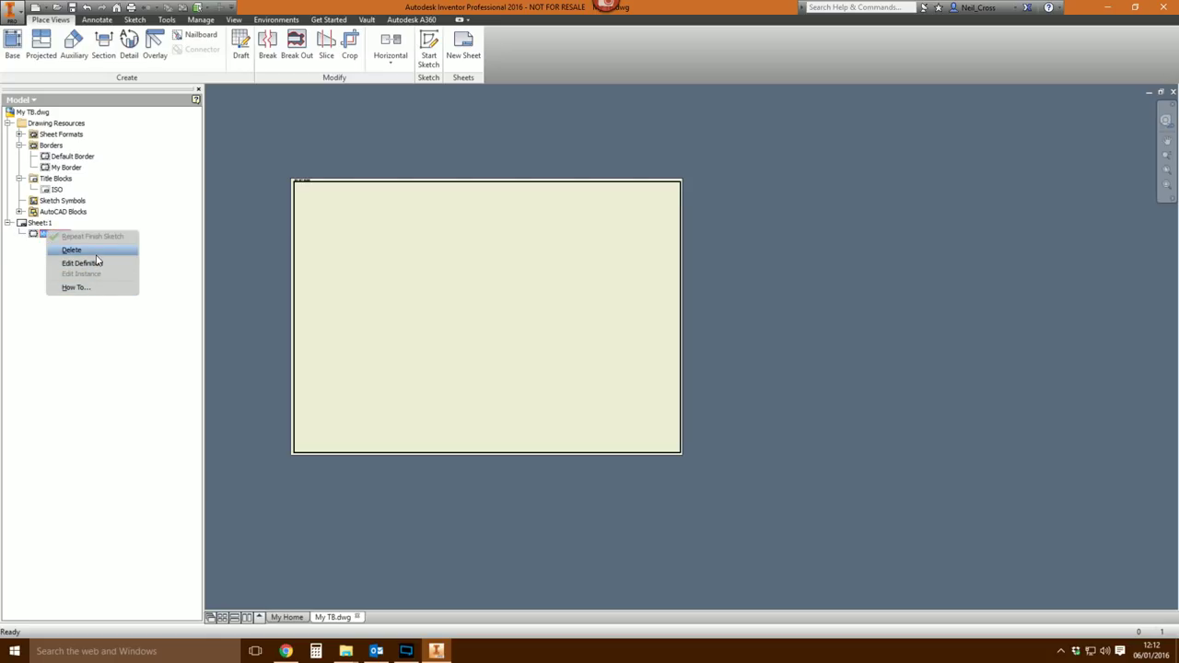
left_click(99, 264)
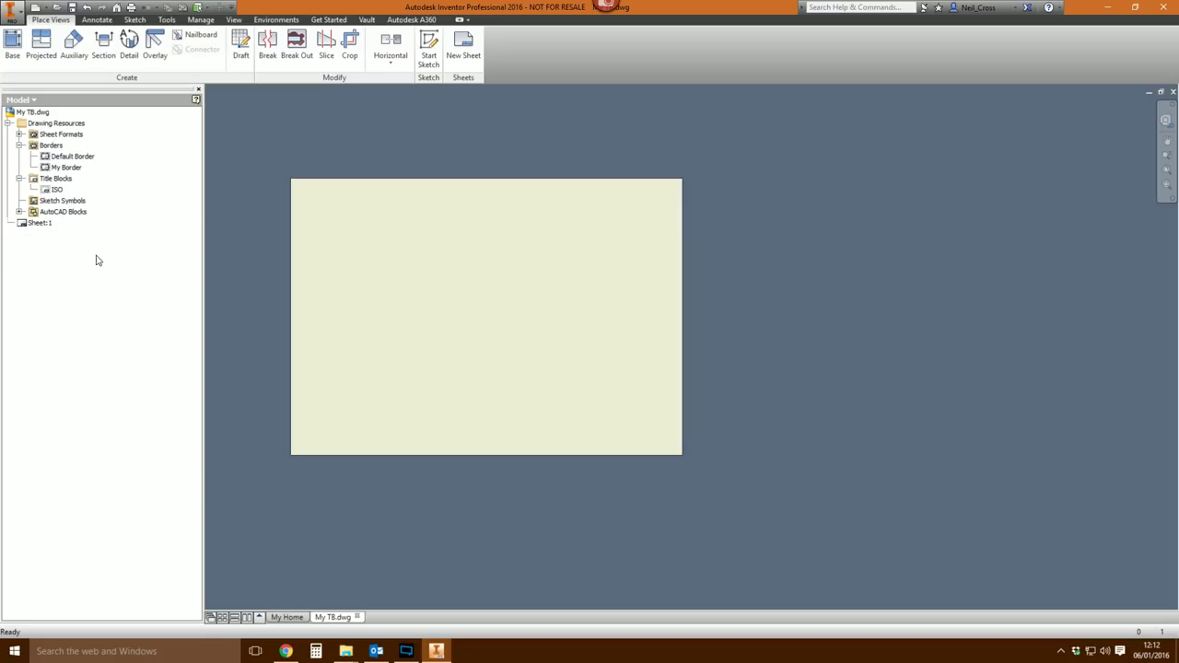
- Review the border definitions' options without deleting either, and pan the blank sheet
right_click(58, 156)
key("Escape")
right_click(62, 171)
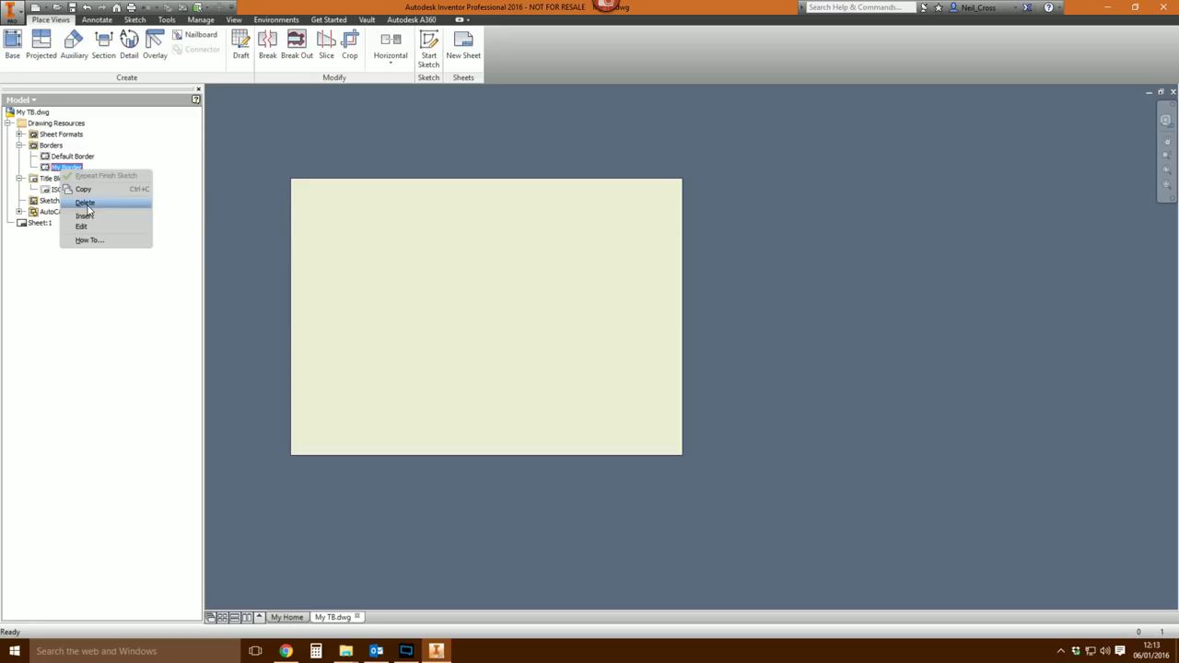
left_click(218, 184)
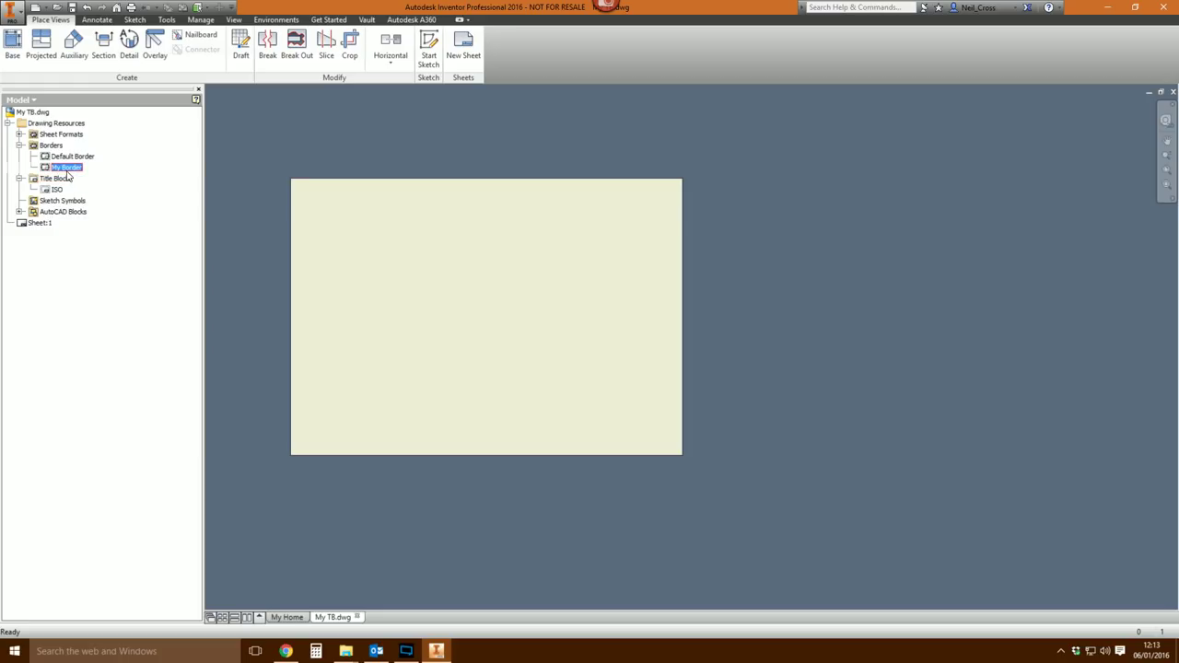
middle_click_drag(471, 304, 724, 330)
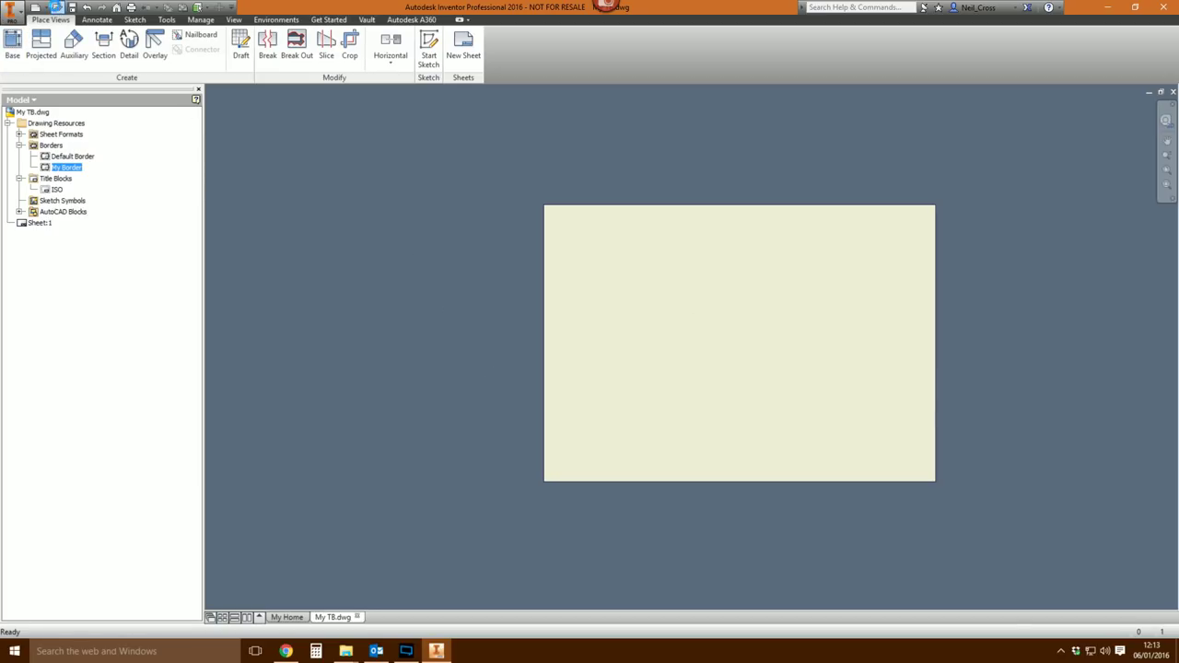
left_click(56, 9)
- Open TB.idw from the Desktop, accepting the project-path warning
left_click(562, 233)
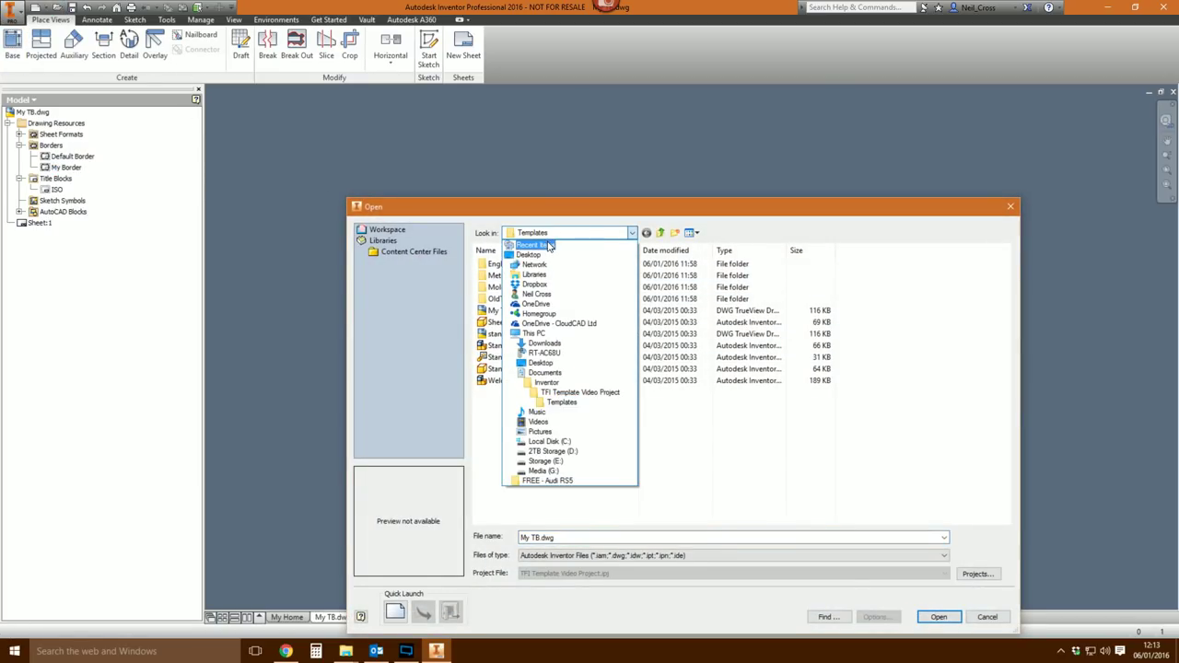
left_click(532, 254)
double_click(516, 352)
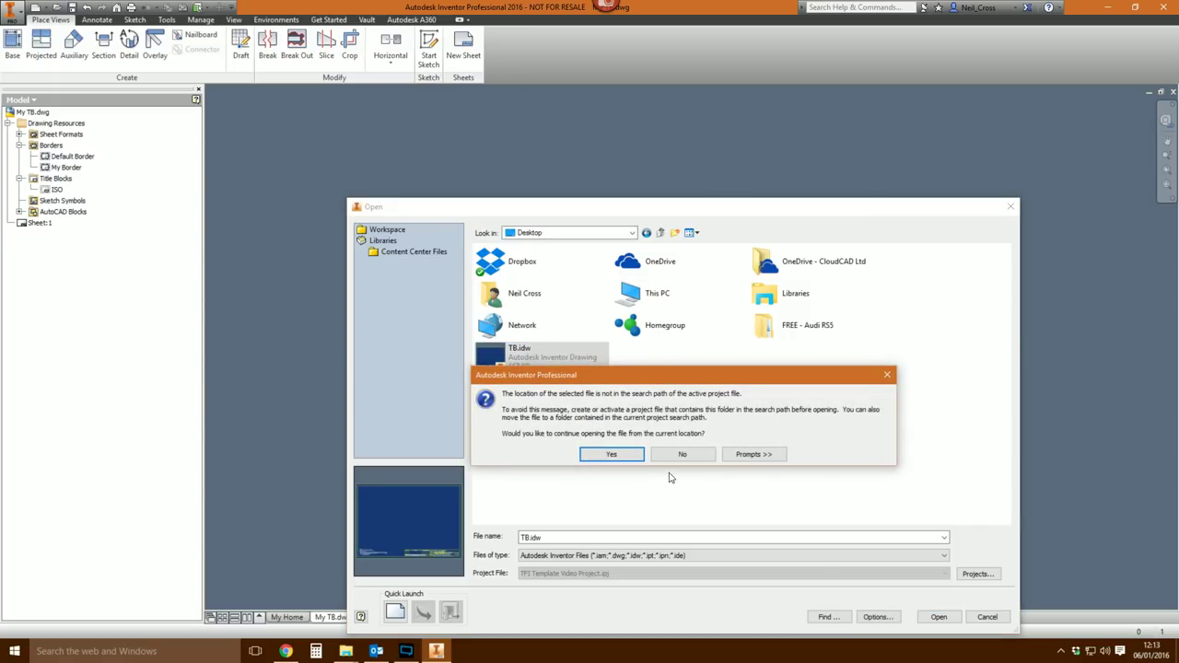
left_click(615, 454)
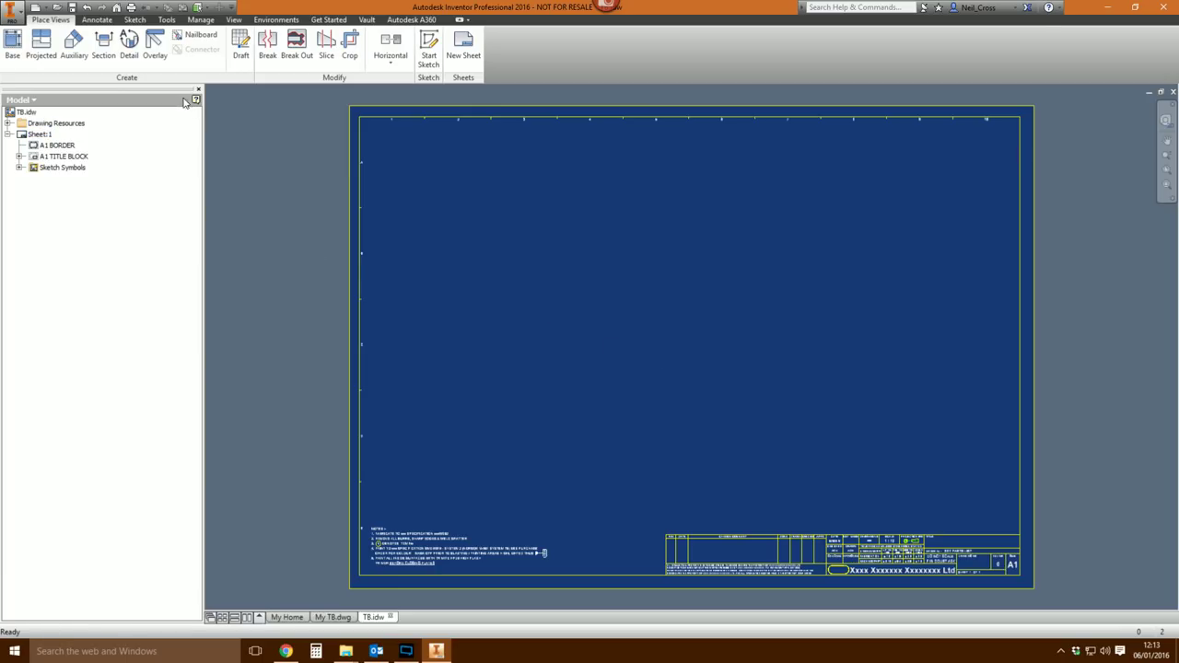
left_click(166, 19)
left_click(179, 66)
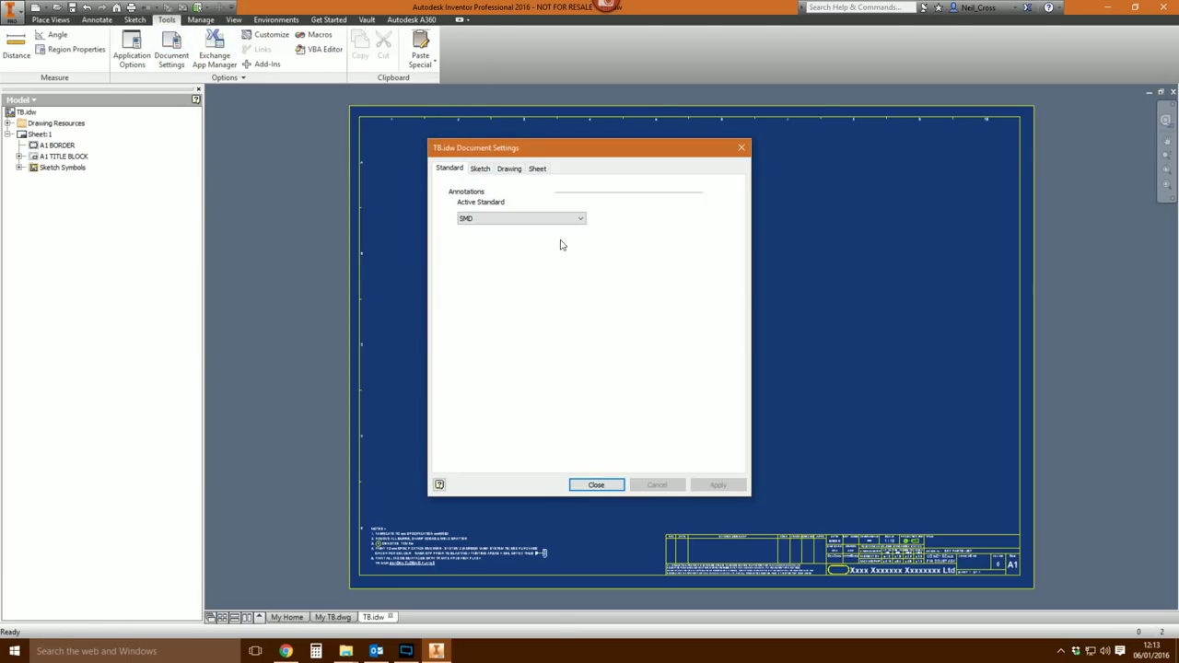
left_click(538, 170)
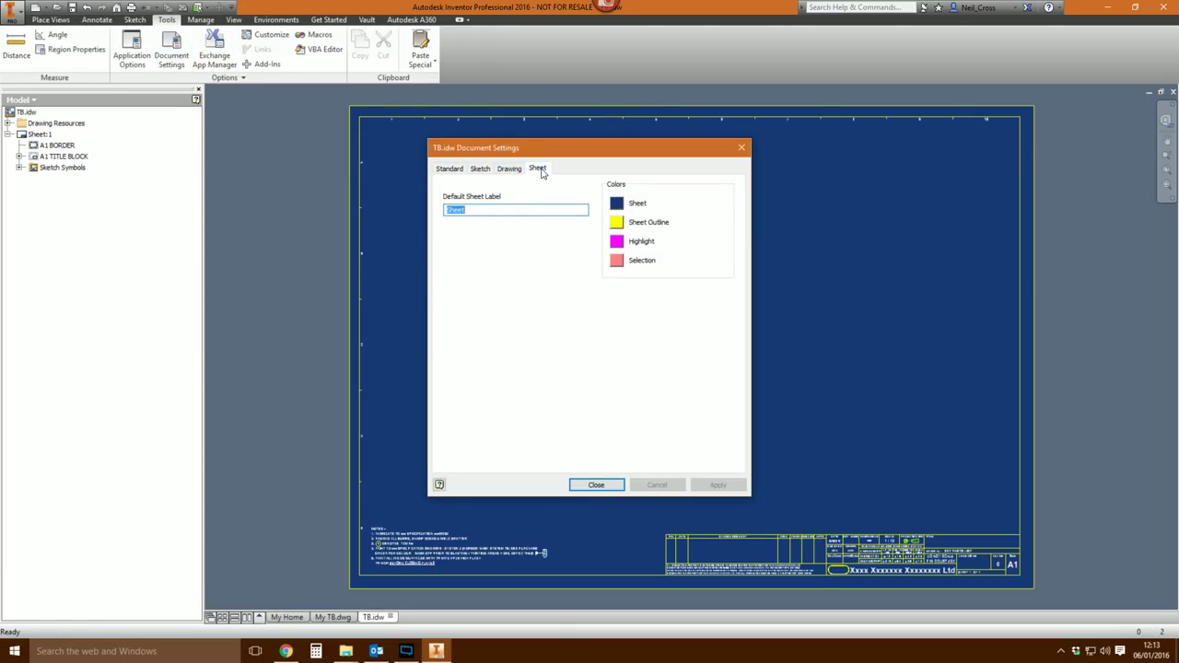
left_click(616, 202)
left_click(590, 415)
left_click(592, 486)
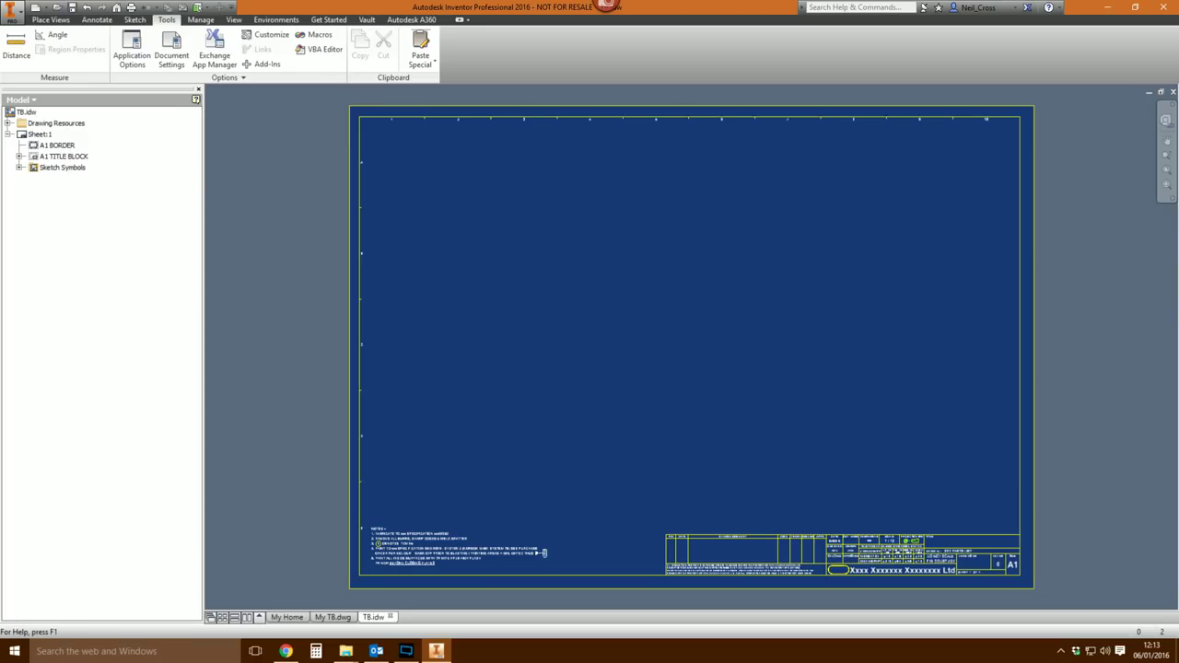
- Pan and zoom around the TB.idw title block to inspect its A1 size cell
mouse_move(679, 347)
middle_mouse_down()
mouse_move(651, 323)
mouse_move(645, 368)
middle_mouse_up()
scroll(679, 456, "down", 3)
scroll(679, 456, "up", 4)
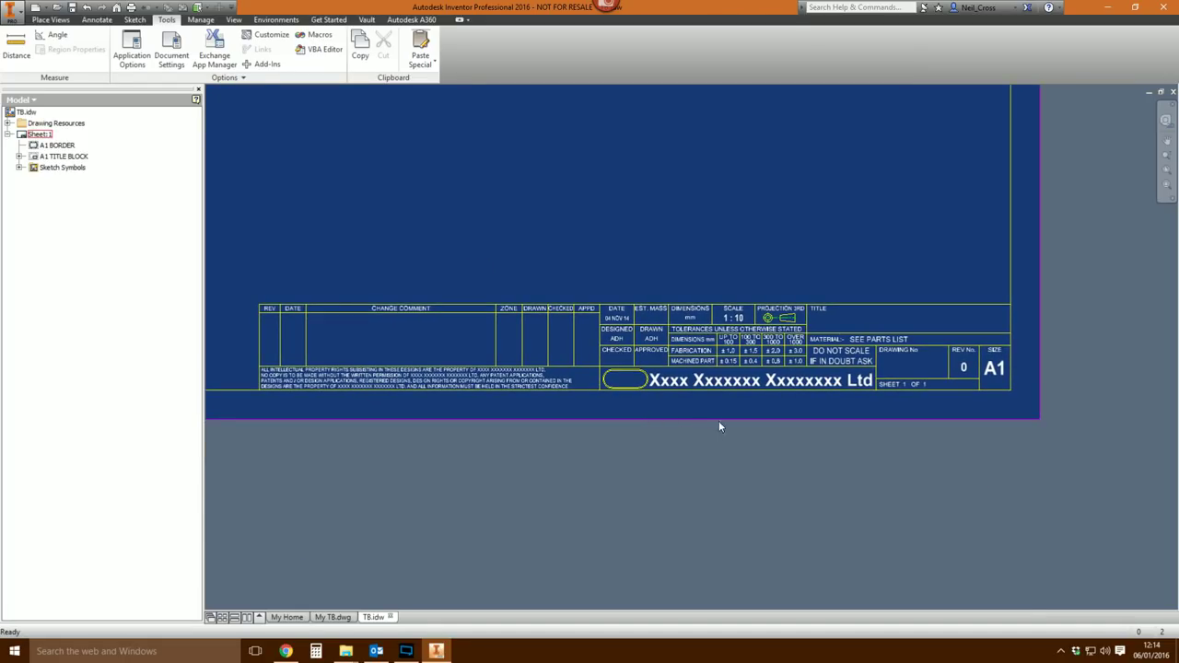
scroll(768, 422, "up", 2)
mouse_move(769, 422)
middle_mouse_down()
mouse_move(513, 458)
mouse_move(611, 424)
mouse_move(624, 430)
middle_mouse_up()
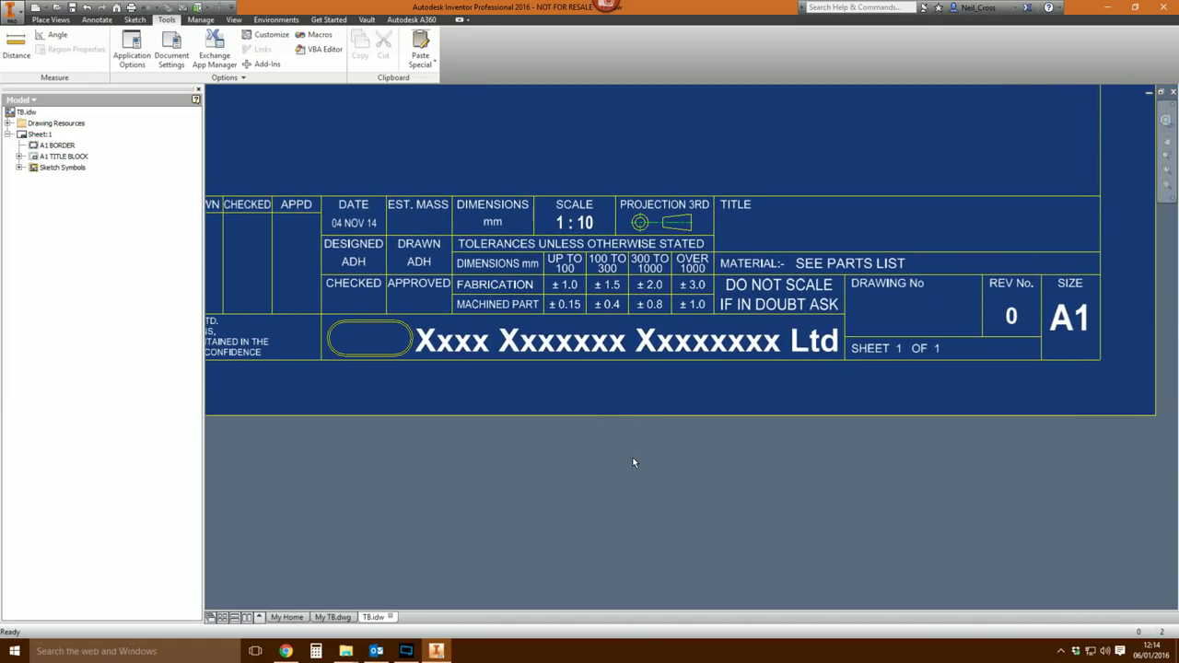
scroll(640, 453, "down", 2)
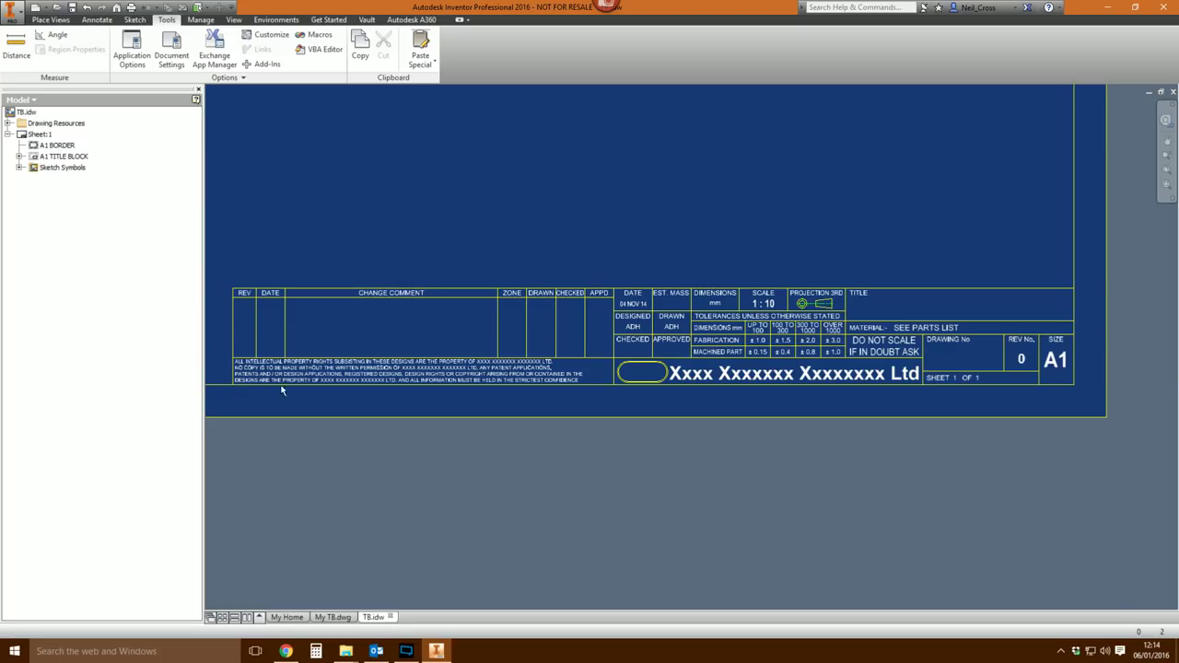
scroll(967, 384, "down", 5)
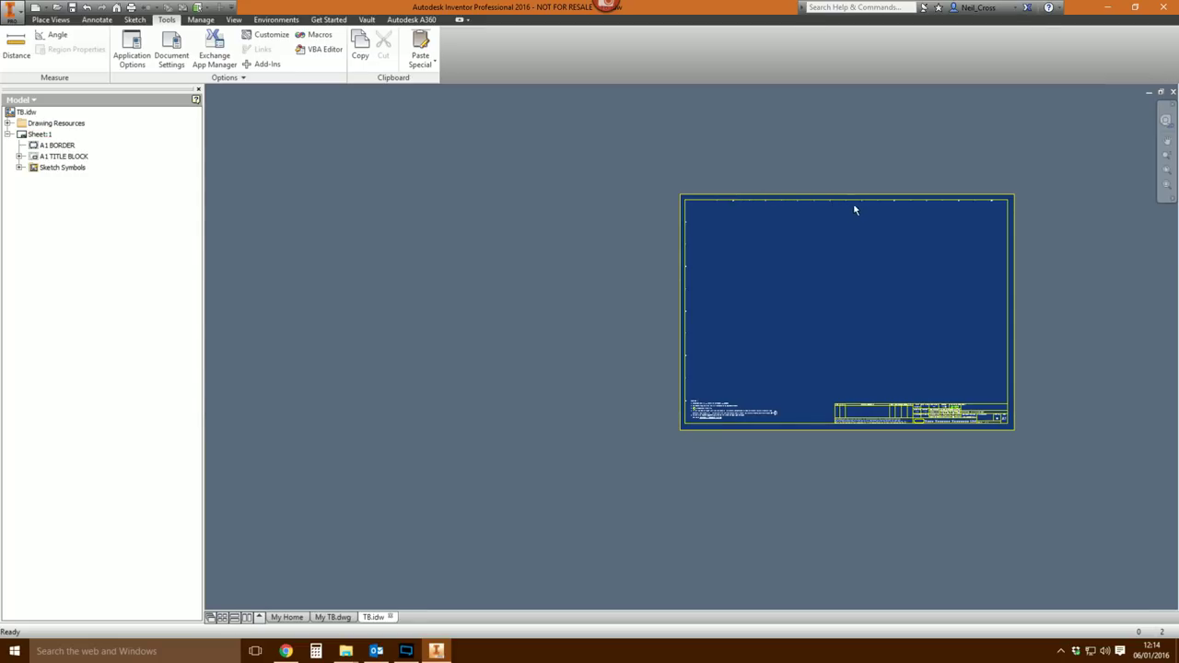
- Check Sheet:1 in the browser, then close the TB.idw drawing
left_click(677, 231)
left_click(686, 263)
scroll(955, 429, "down", 1)
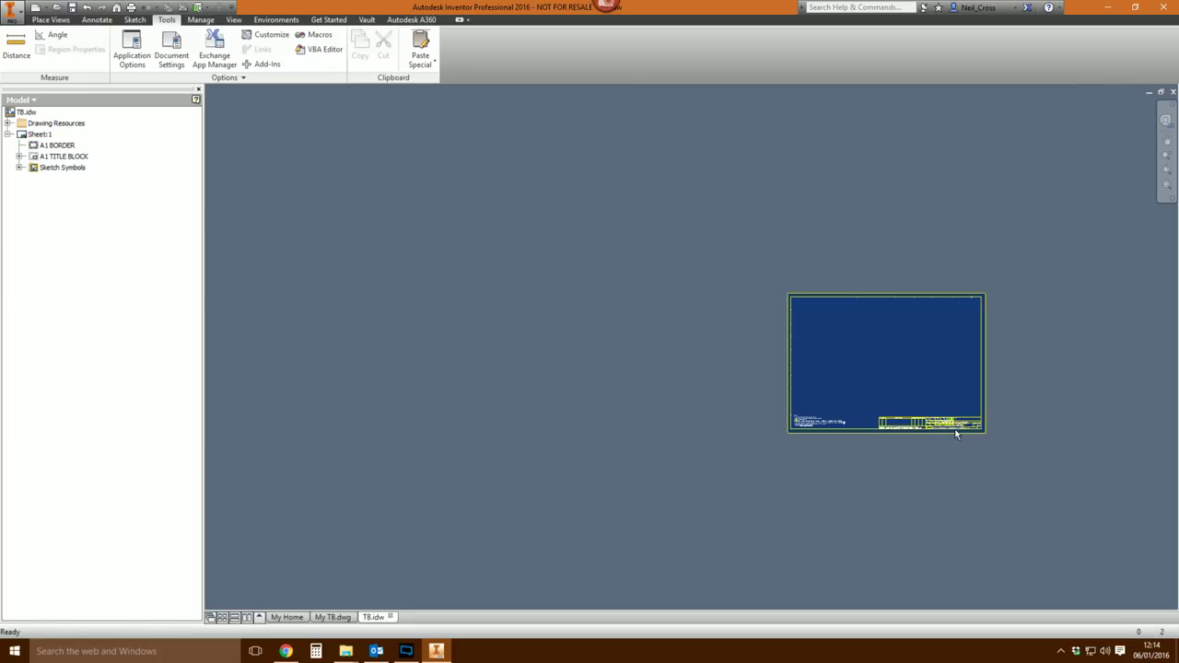
scroll(953, 414, "up", 4)
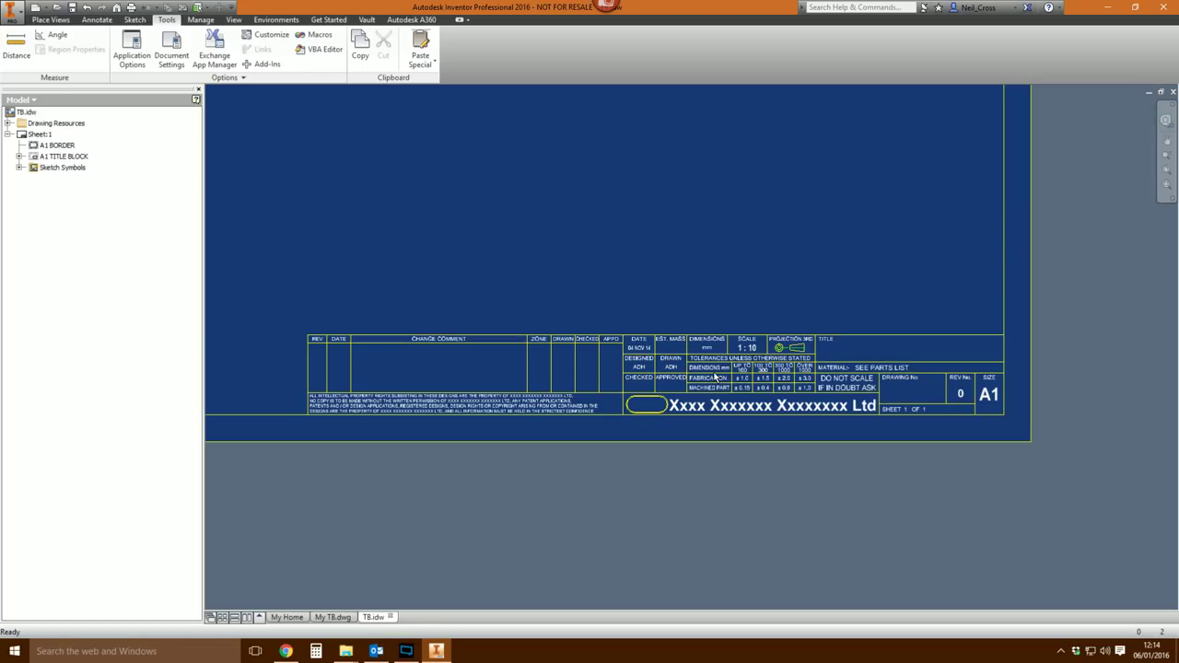
left_click(1167, 140)
left_click(1174, 93)
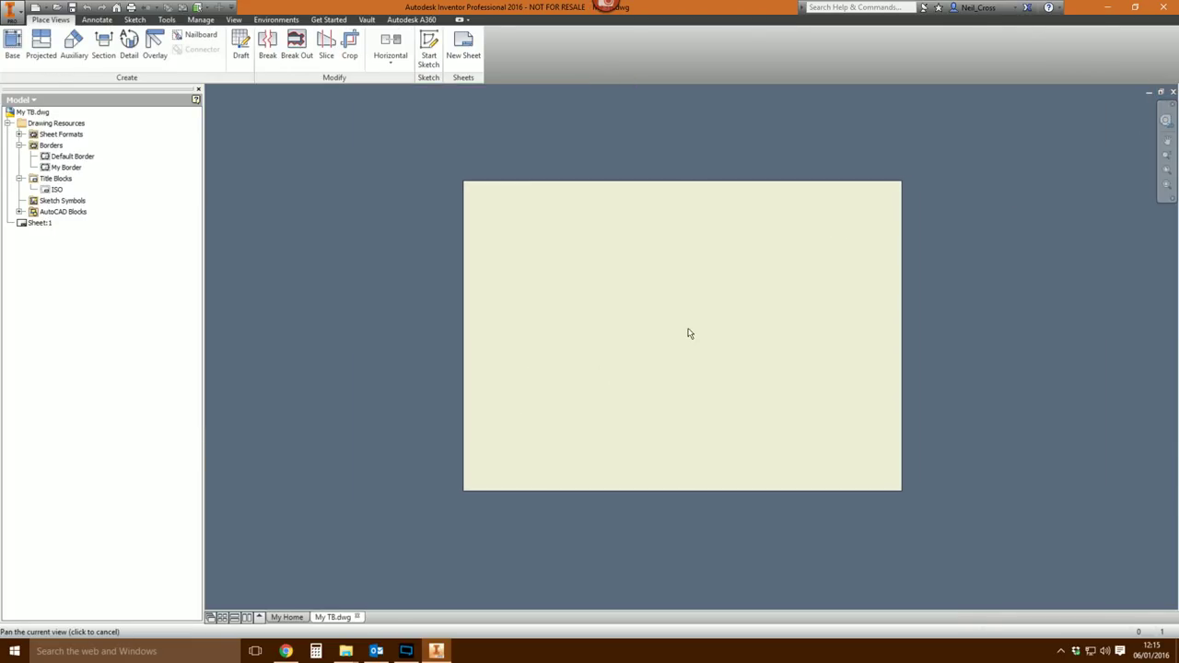
- Create InitialTitleBlockTemplate with Define New Title Block and pan its blank sketch into view
right_click(45, 184)
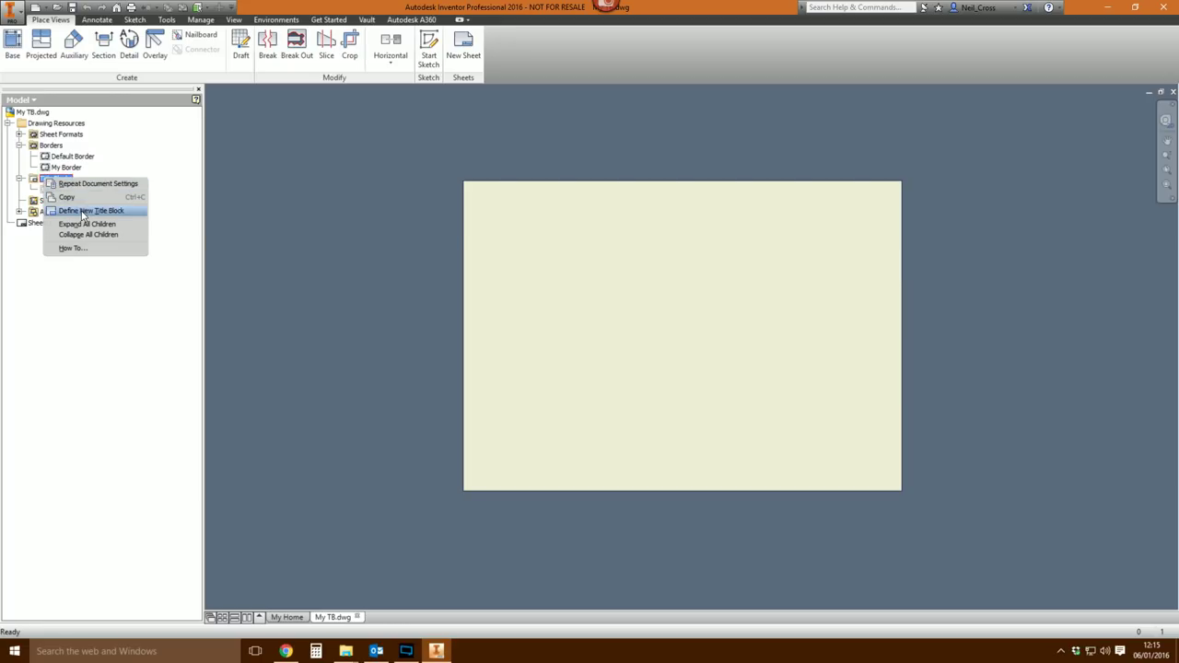
left_click(83, 217)
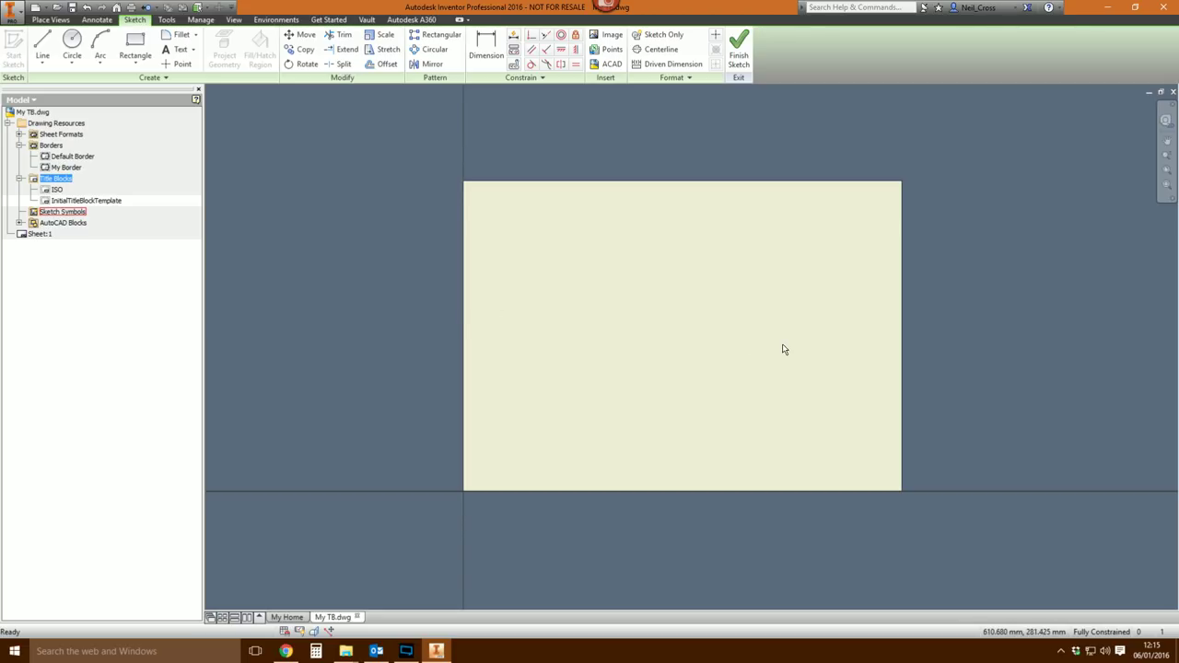
scroll(823, 480, "up", 3)
scroll(823, 480, "down", 2)
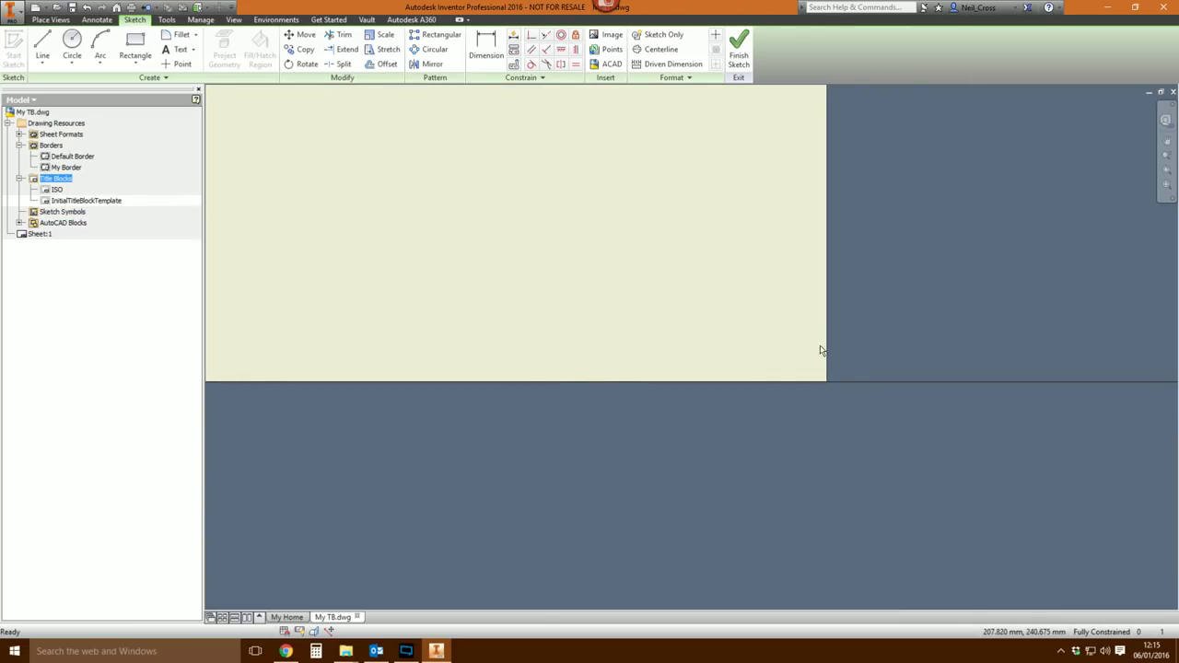
scroll(533, 275, "up", 1)
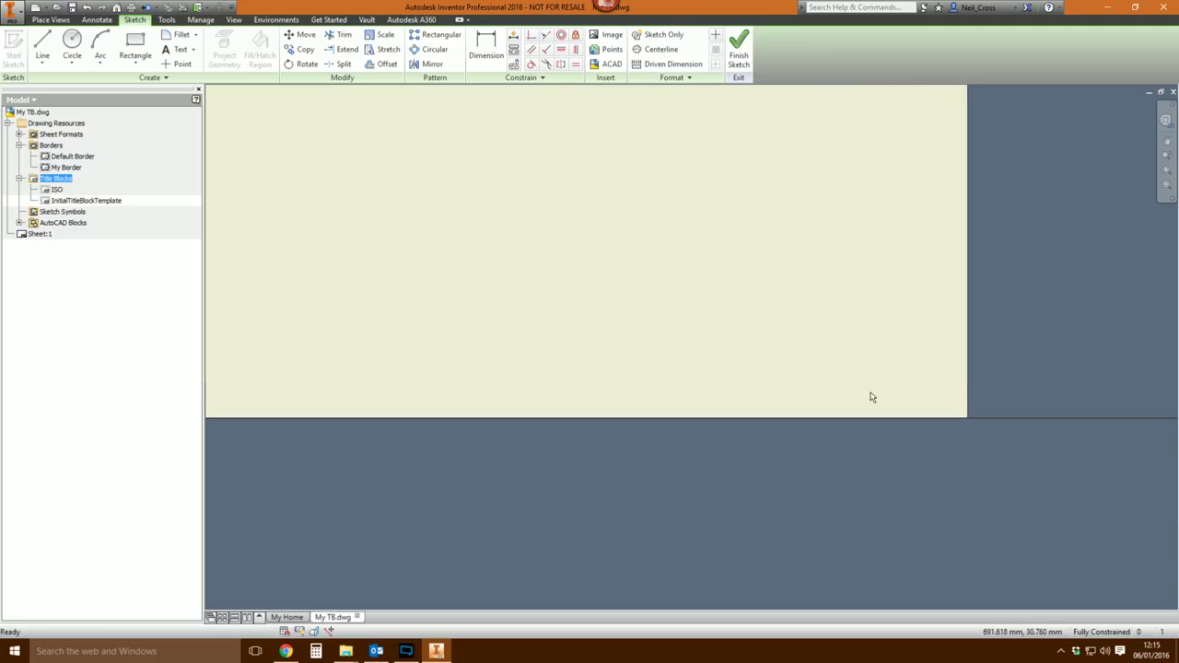
scroll(555, 322, "down", 2)
middle_click_drag(563, 341, 608, 424)
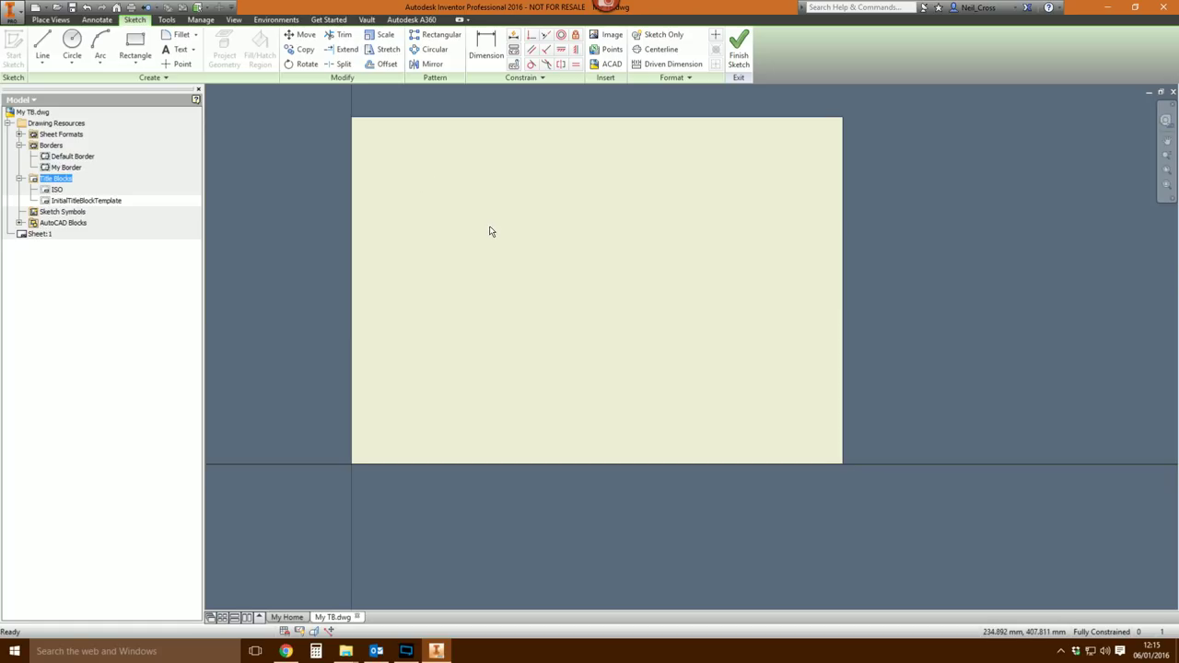
- Draw a rectangle for the title block outline and centre it in the view
left_click(135, 46)
left_click(437, 246)
left_click(653, 290)
scroll(558, 304, "down", 2)
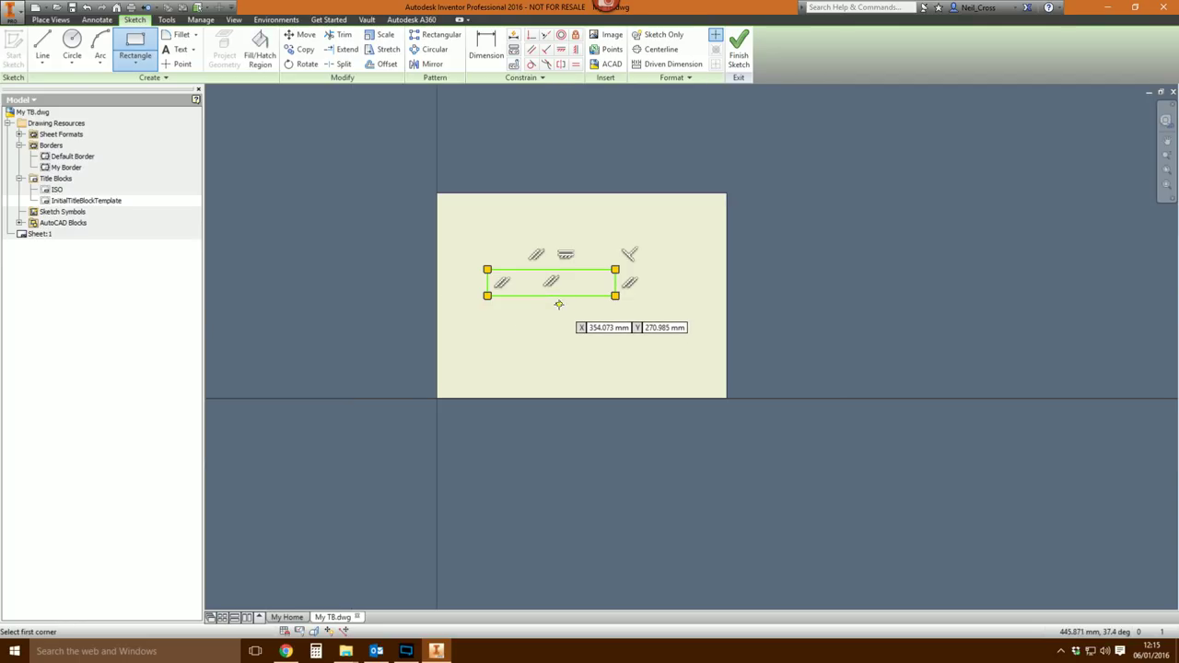
scroll(559, 304, "up", 2)
key("Escape")
middle_click_drag(545, 337, 632, 384)
scroll(605, 357, "up", 2)
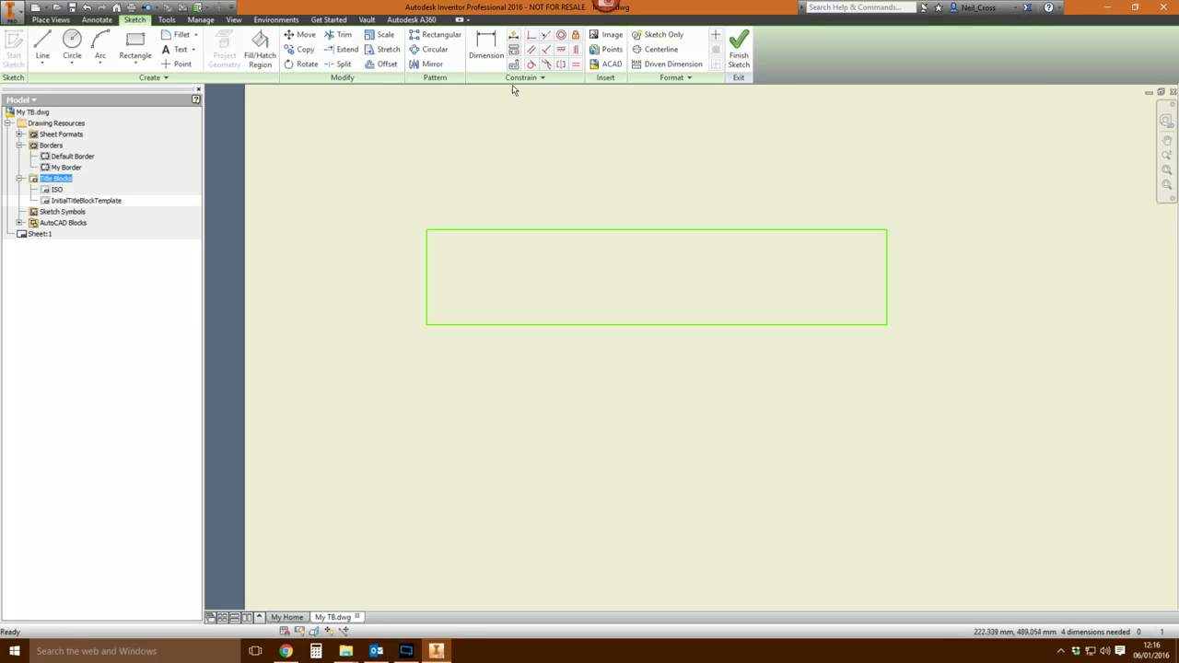
- Dimension the rectangle 370 wide and 80 high, correcting the height from 70
key("d")
left_click(575, 230)
left_click(659, 218)
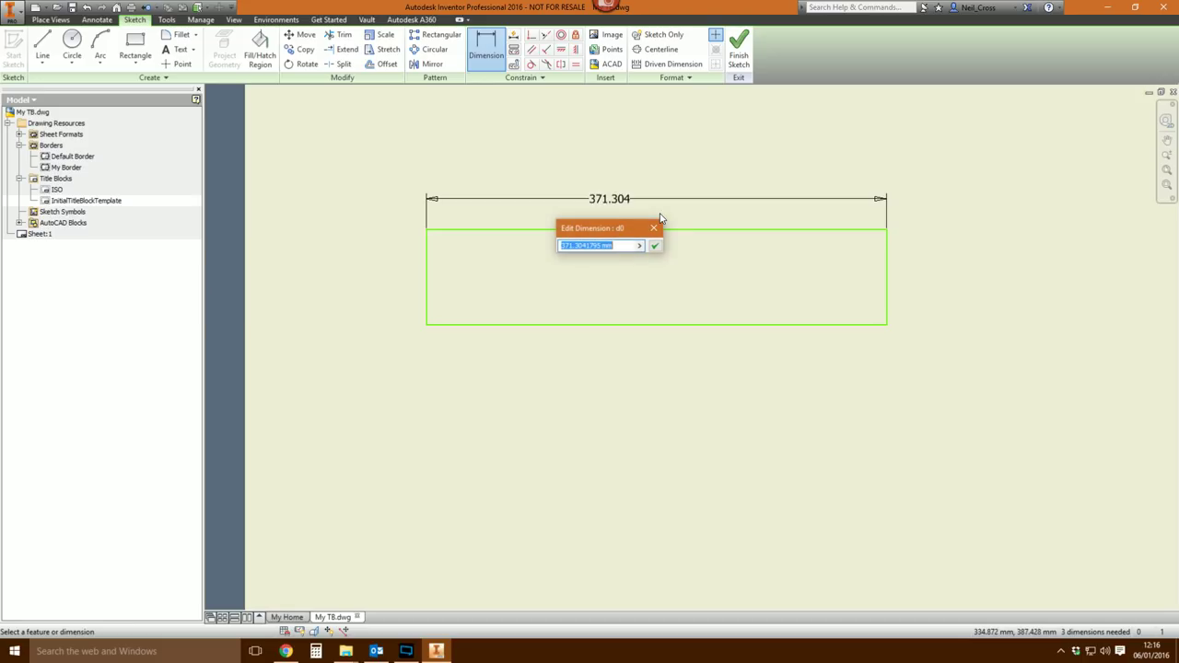
type("370")
key("Return")
left_click(436, 284)
left_click(385, 276)
type("70")
key("Return")
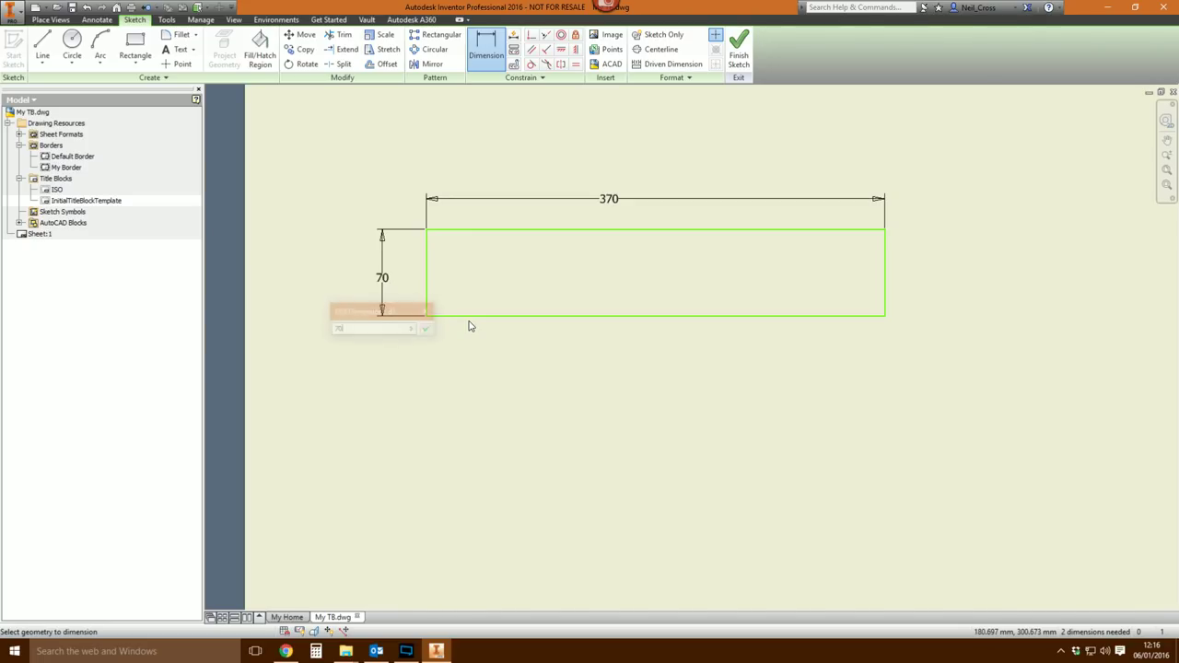
double_click(383, 279)
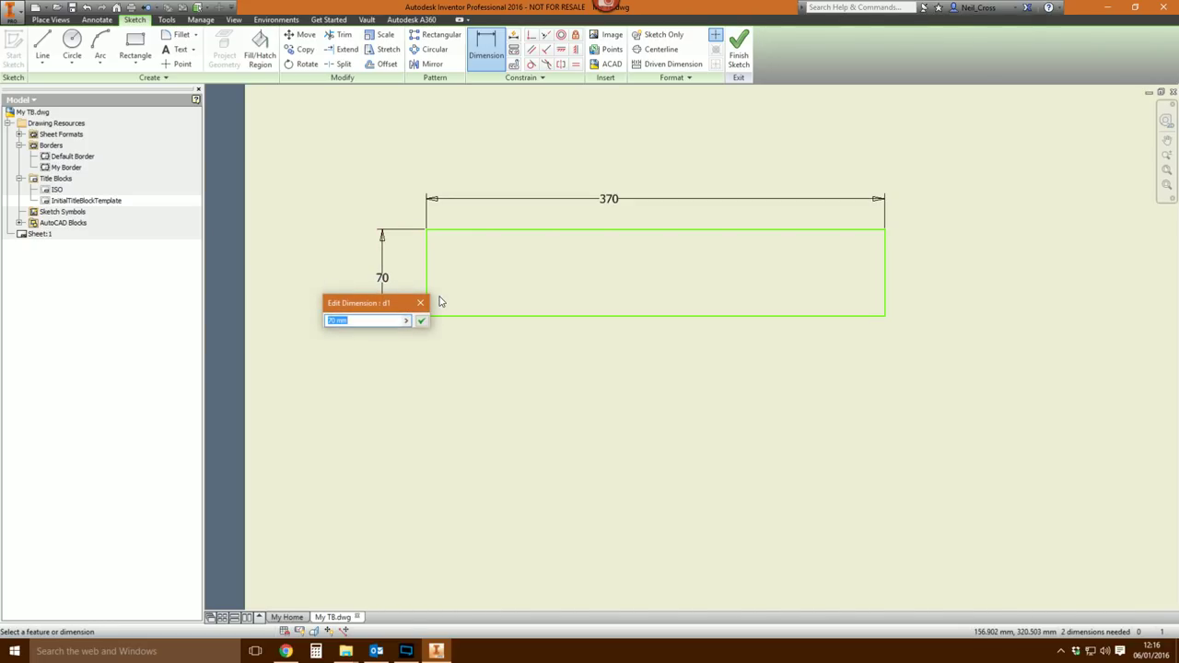
type("80")
key("Return")
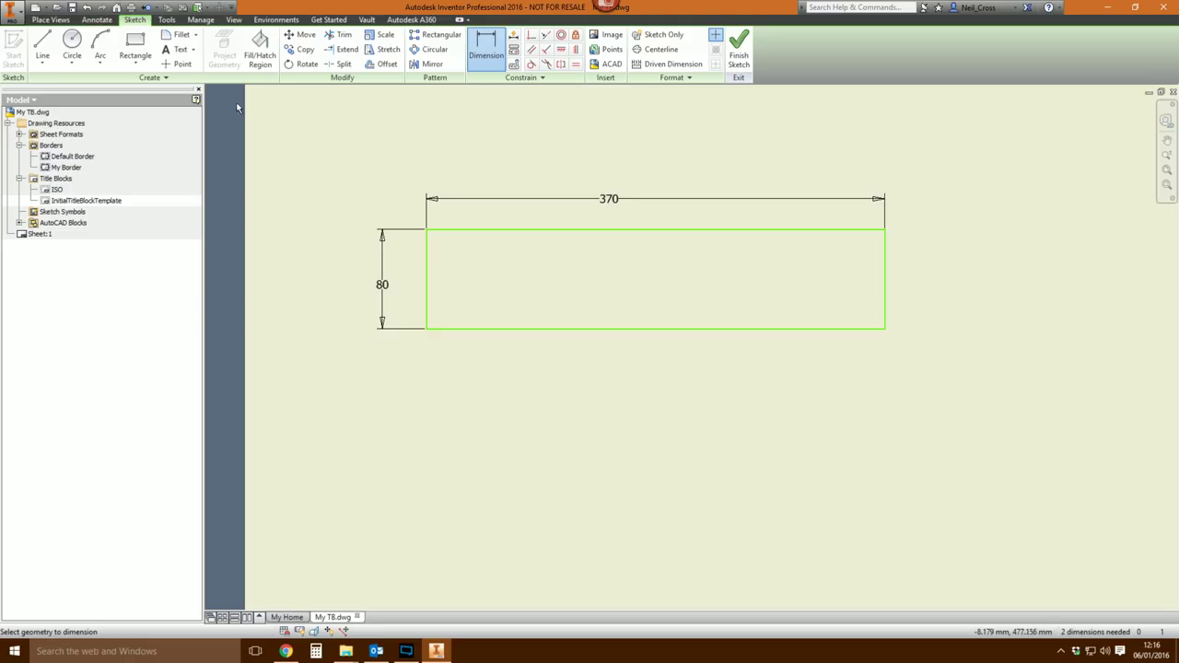
left_click(44, 41)
- Add two full-height vertical dividers and a horizontal line from the left edge to the second divider
left_click(488, 230)
double_click(488, 329)
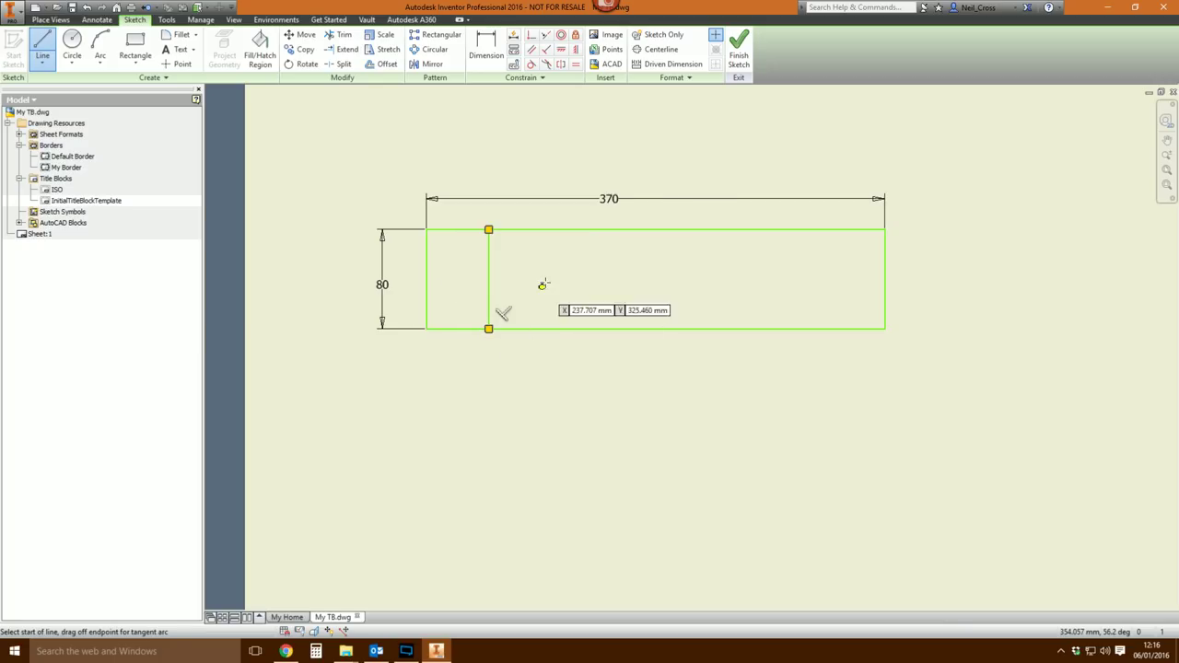
left_click(553, 229)
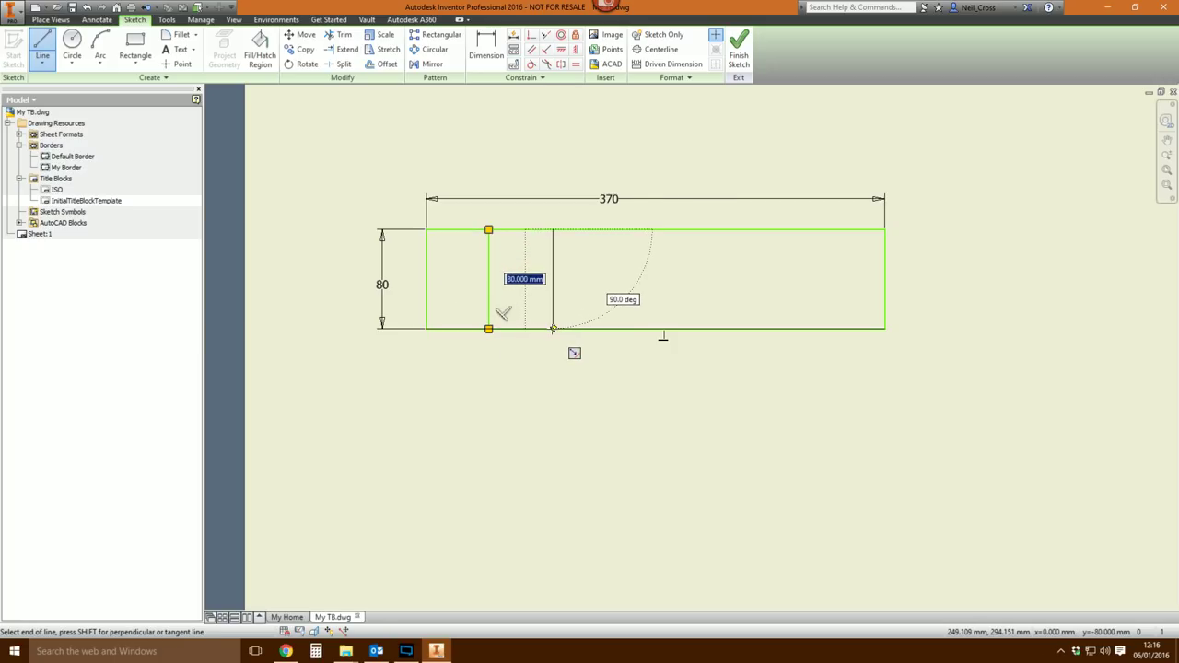
double_click(552, 329)
left_click(426, 262)
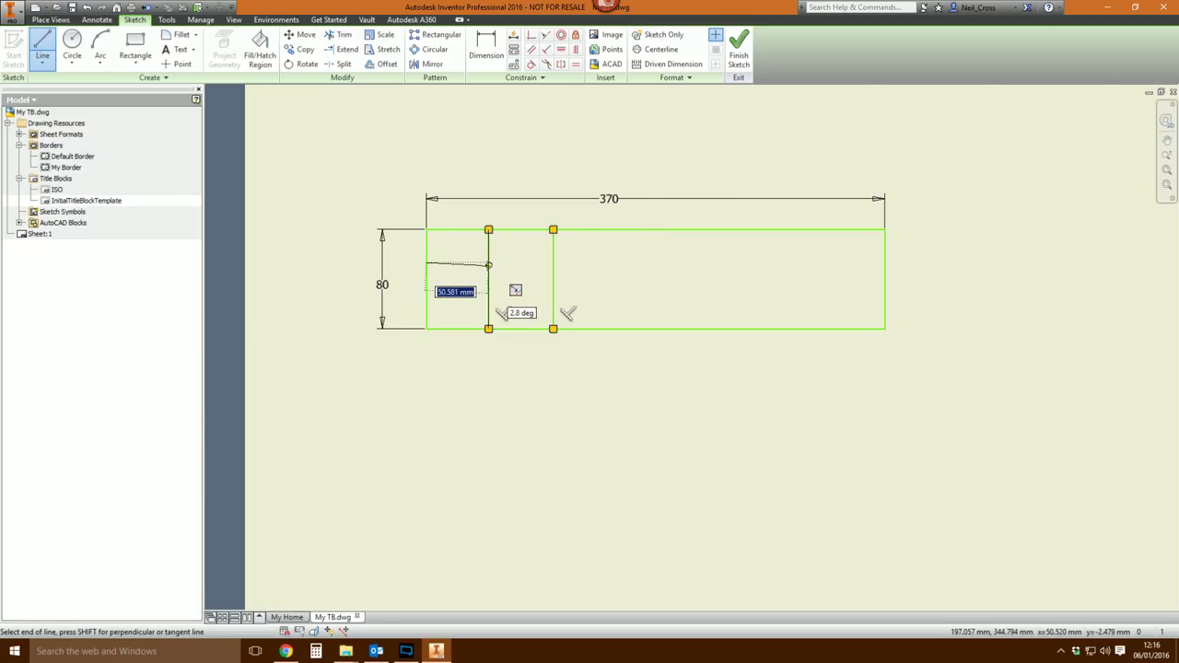
left_click(488, 263)
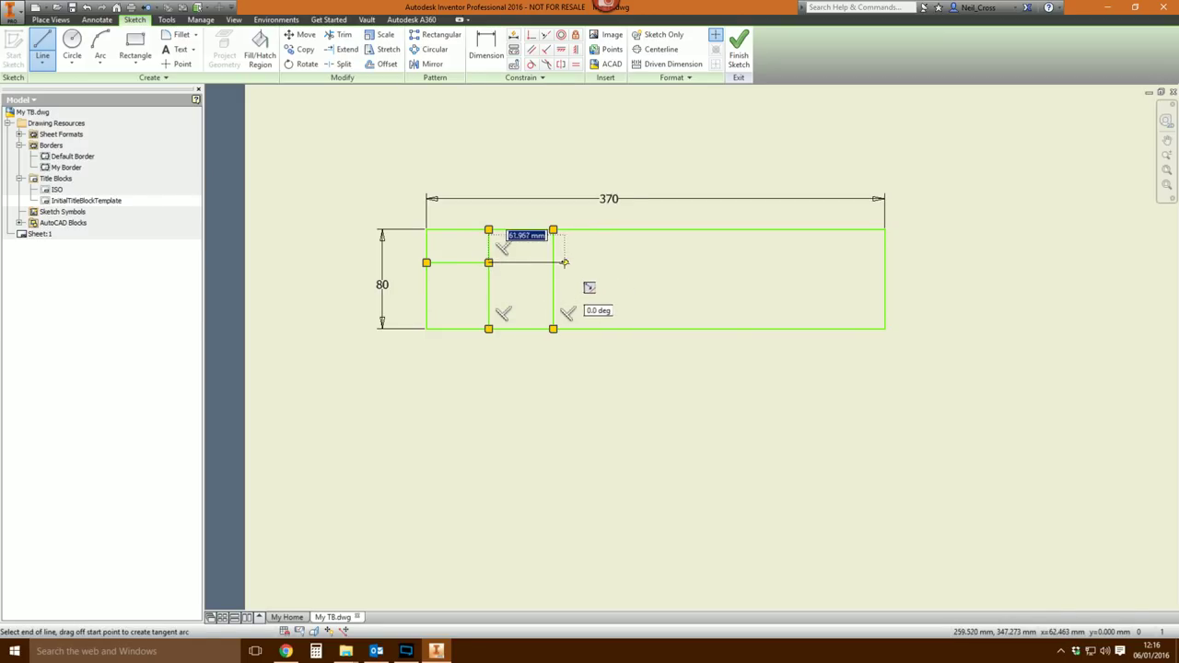
left_click(553, 263)
right_click(553, 263)
left_click(495, 290)
scroll(399, 280, "down", 3)
scroll(405, 271, "up", 5)
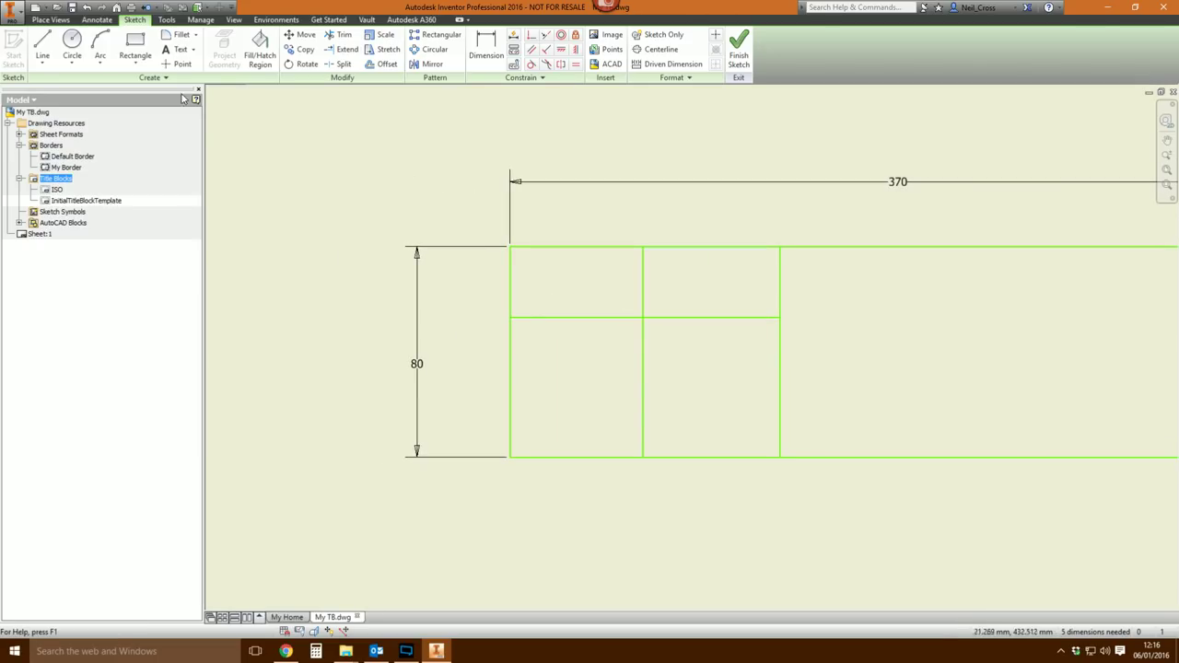
- Place the text DATE in the top-left cell at 2.5 mm size
left_click(166, 51)
left_click(516, 256)
left_click(593, 287)
left_click_drag(584, 263, 803, 172)
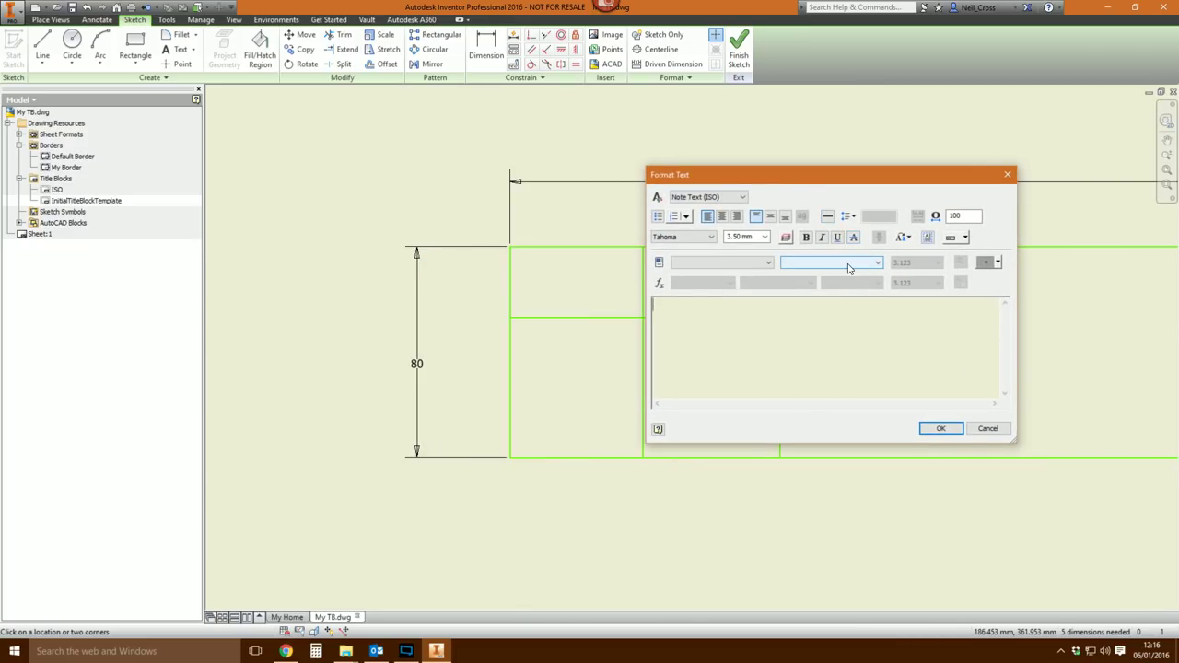
type("DATE")
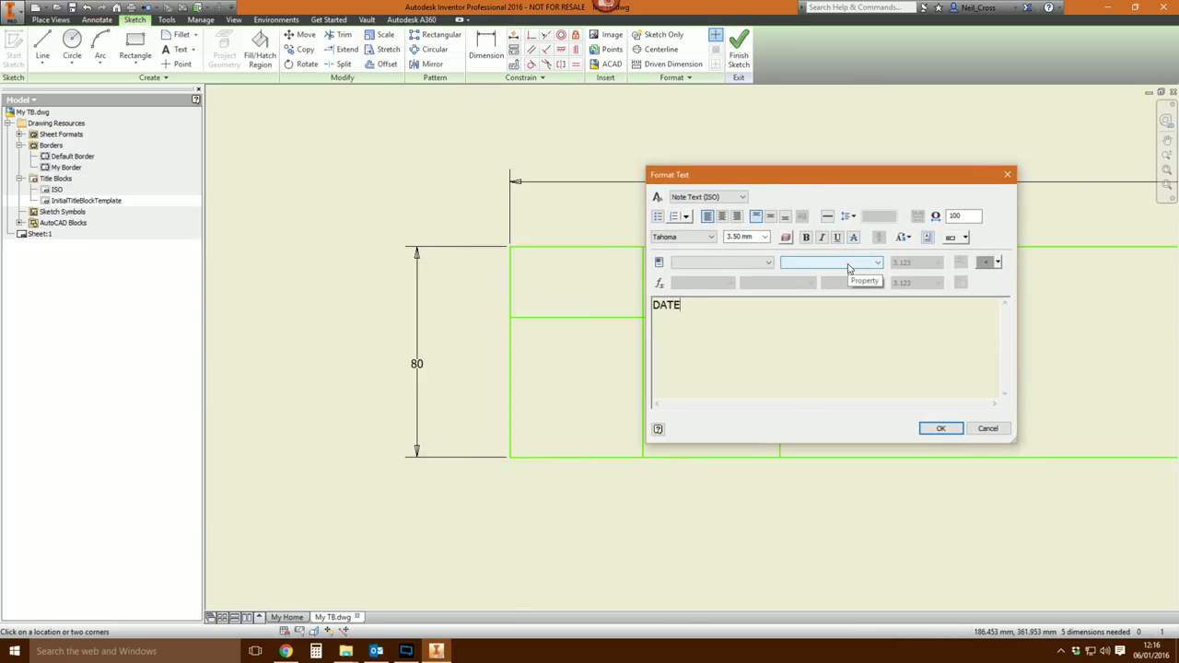
key("ctrl+a")
left_click(737, 237)
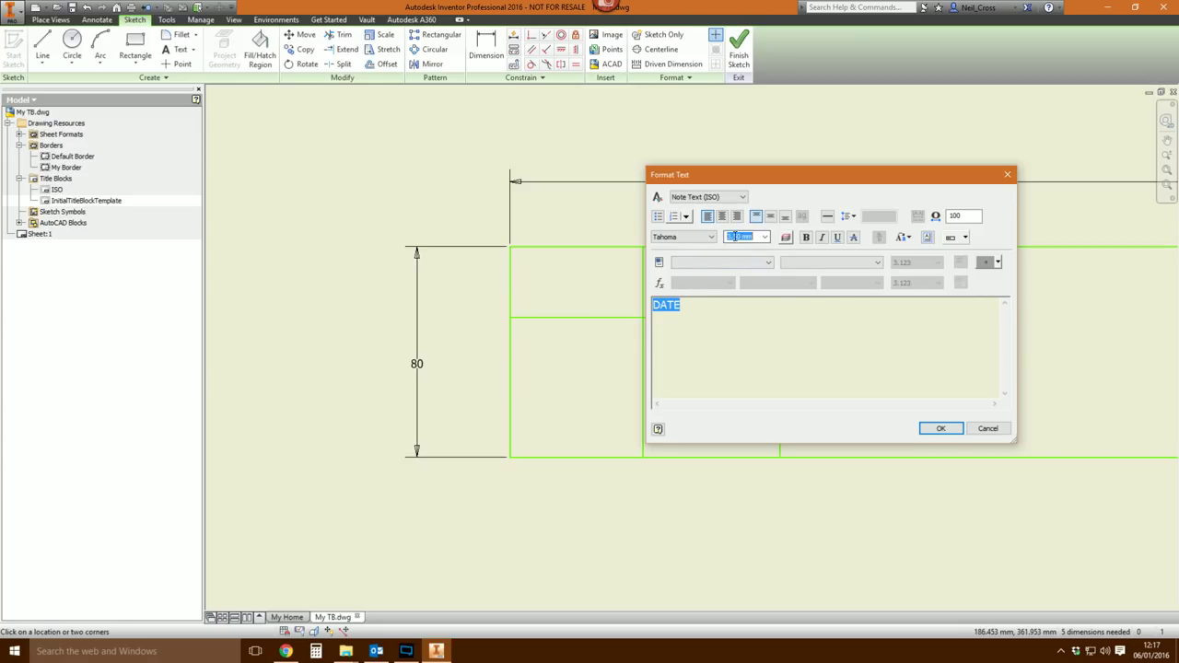
type("2.5")
key("Return")
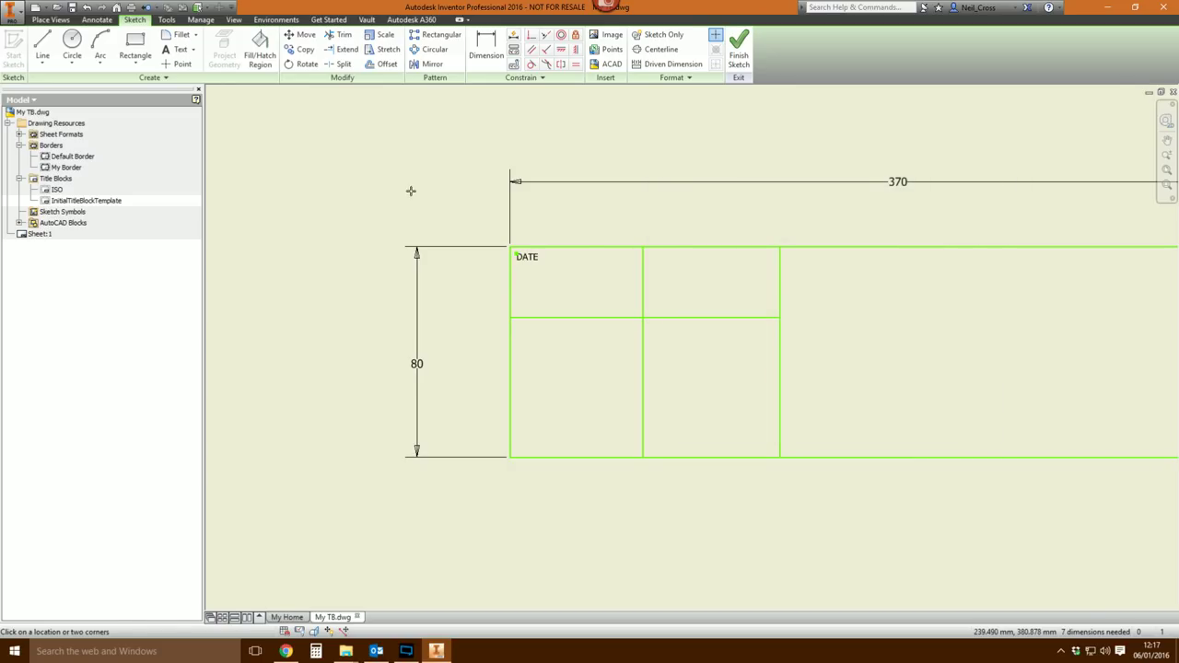
- Copy the DATE label to just below the original
key("Escape")
scroll(534, 266, "up", 3)
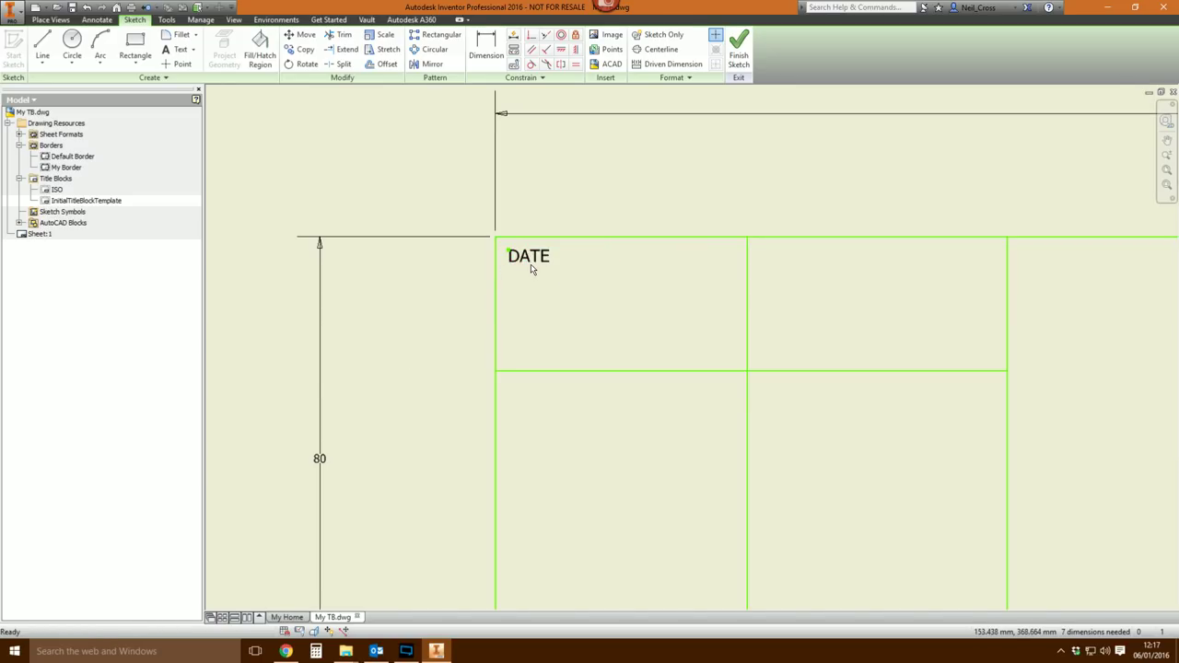
left_click(565, 268)
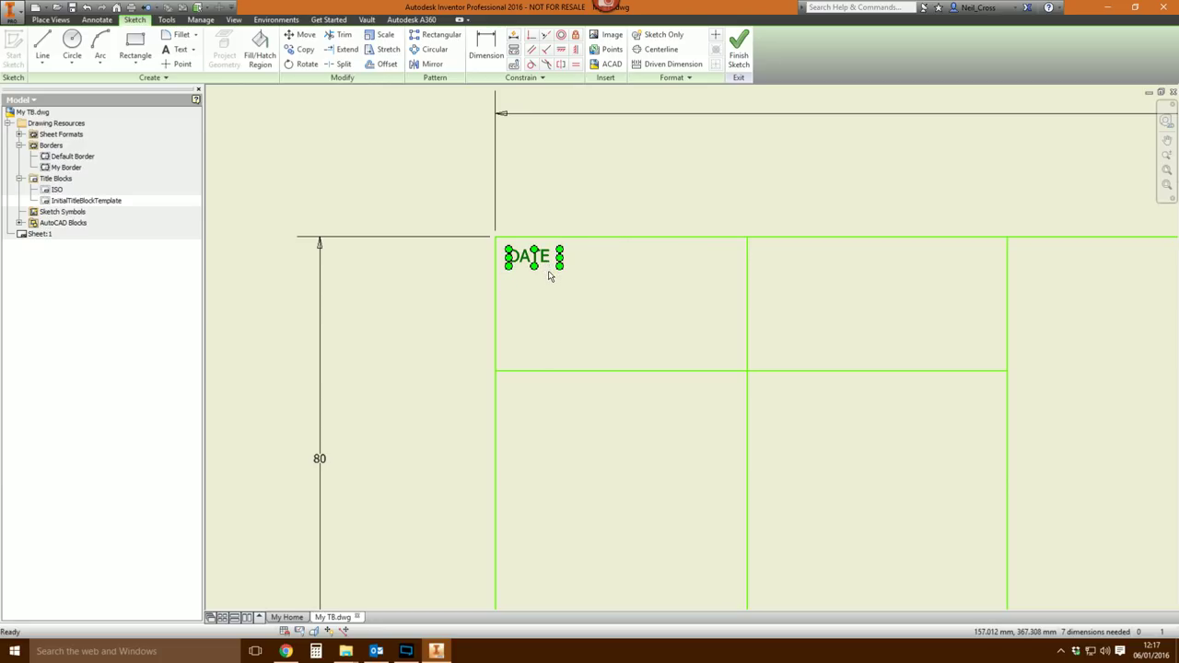
left_click_drag(548, 248, 551, 283)
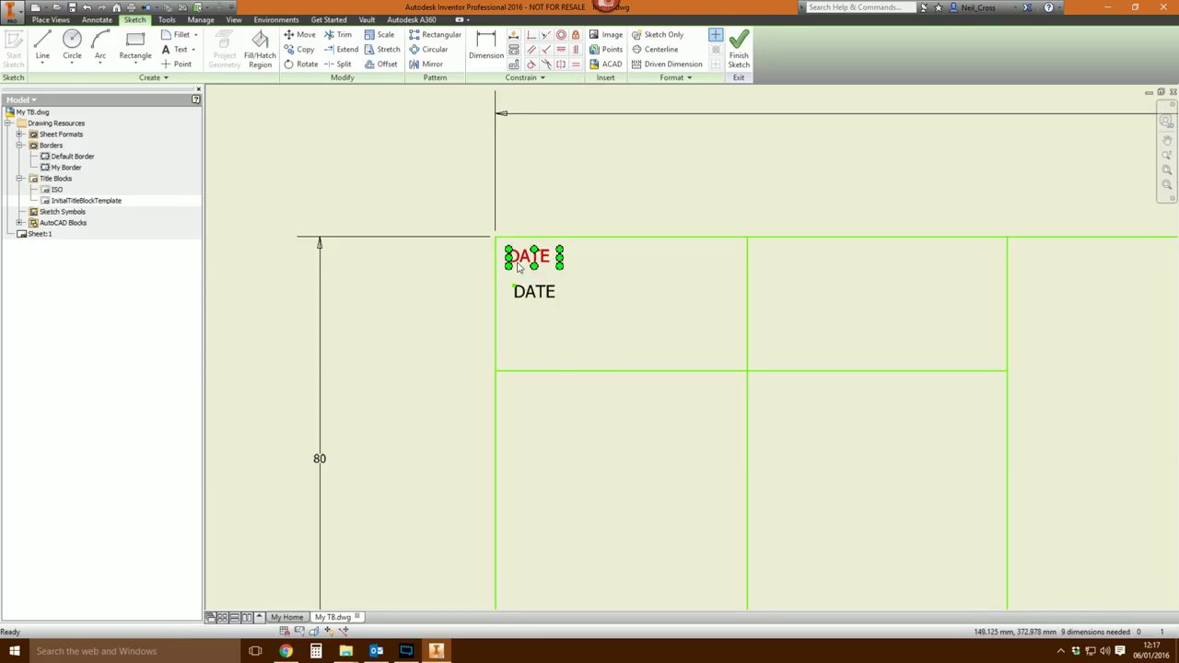
- Vertically align the DATE copy under the original label
left_click(576, 49)
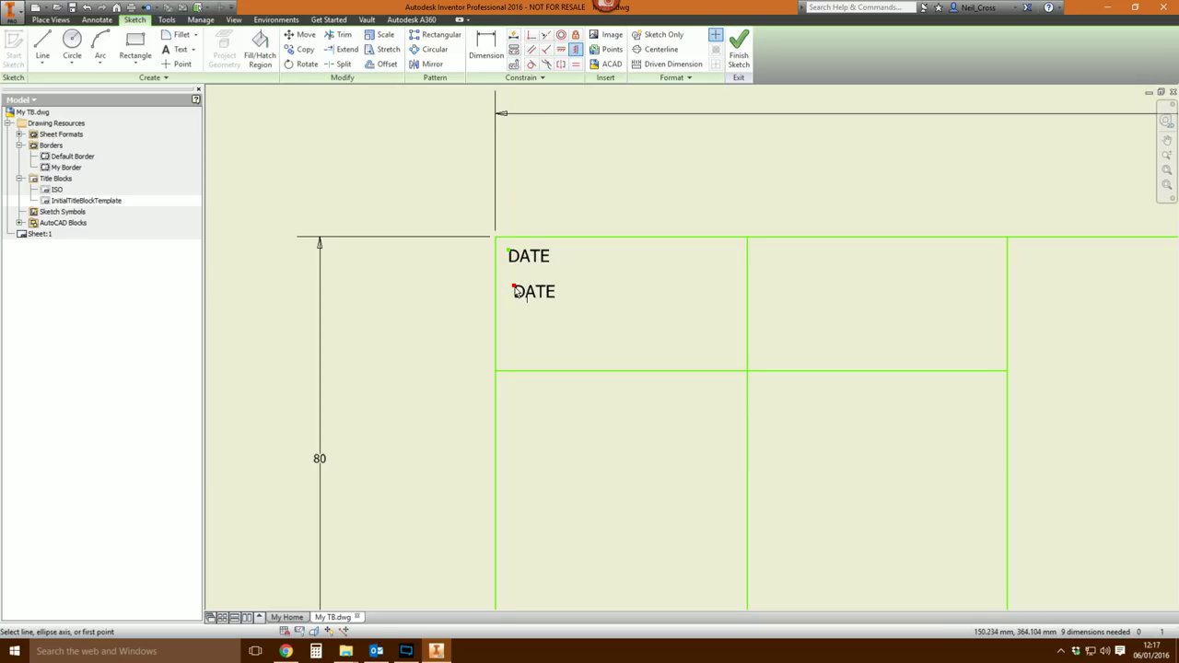
left_click(508, 250)
left_click(514, 289)
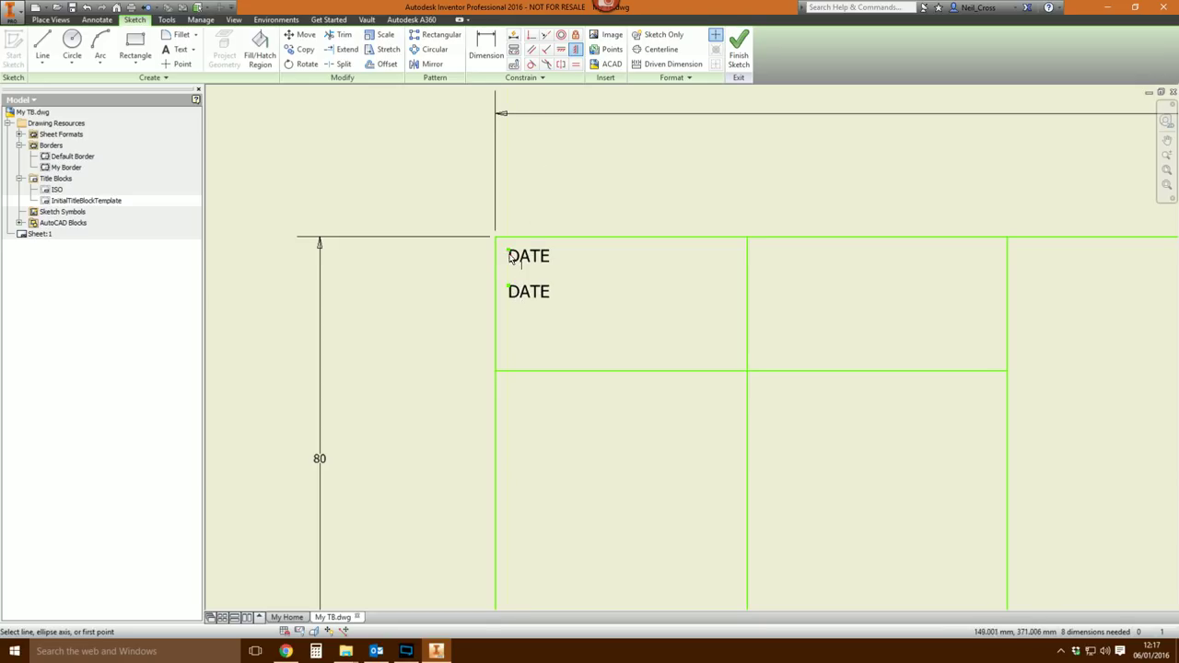
key("Escape")
- Clear the lower label's text in Format Text
double_click(527, 294)
key("ctrl+a")
key("Delete")
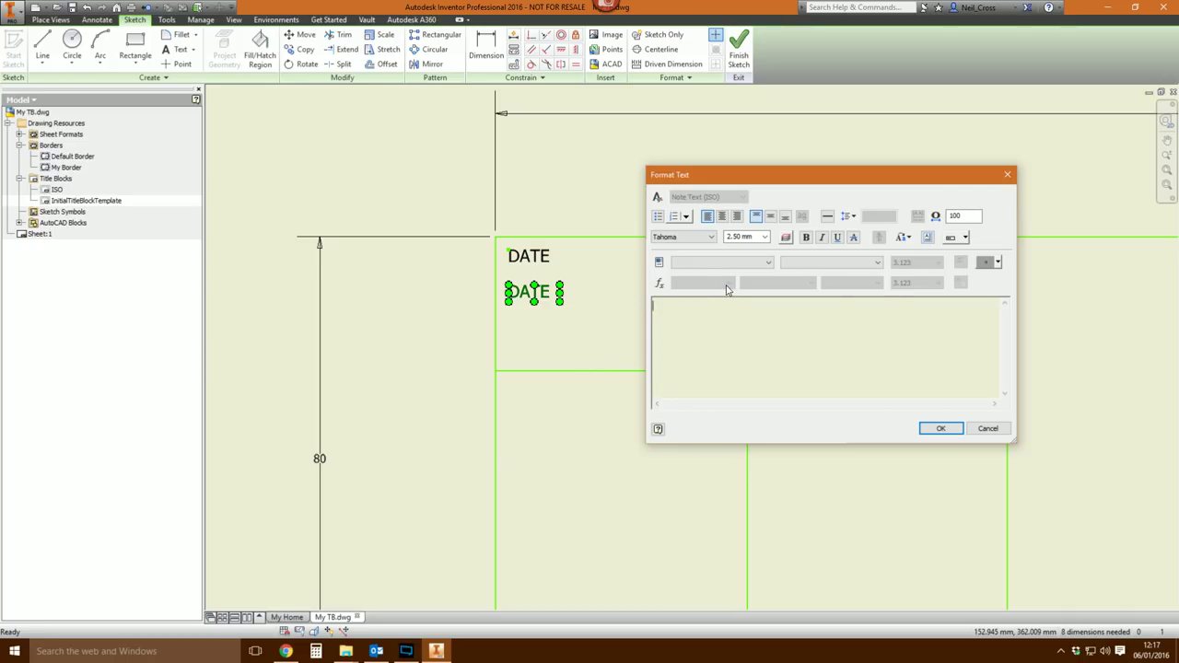
- Insert the CREATION DATE drawing property into the lower label and confirm
left_click(687, 263)
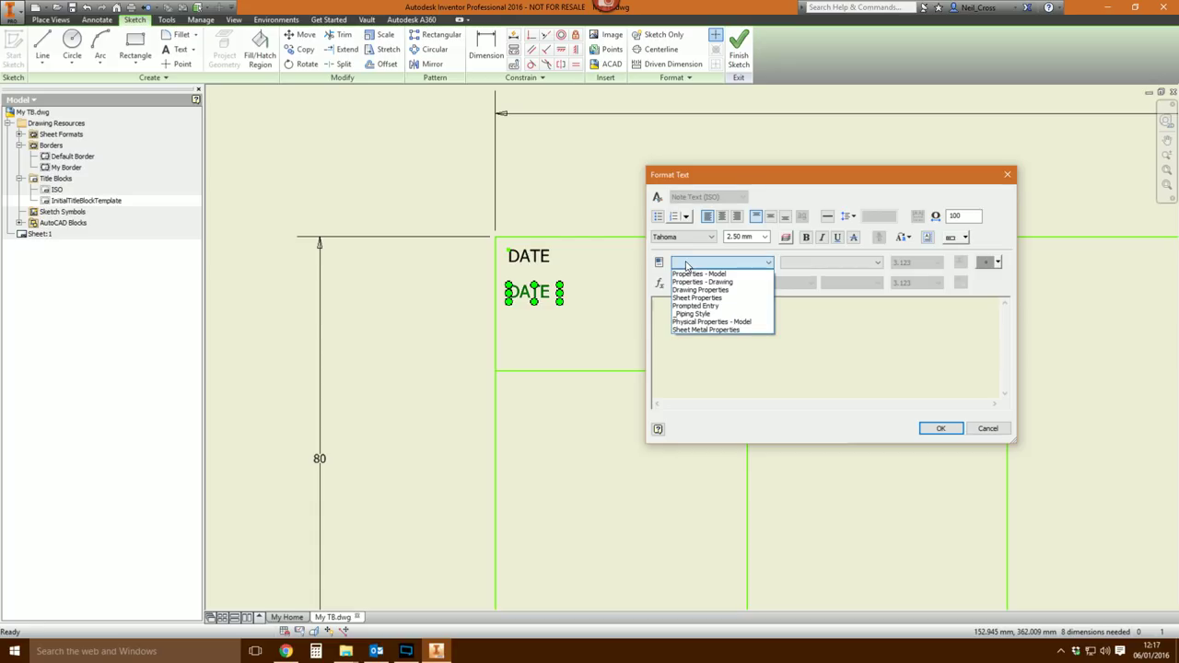
left_click(692, 282)
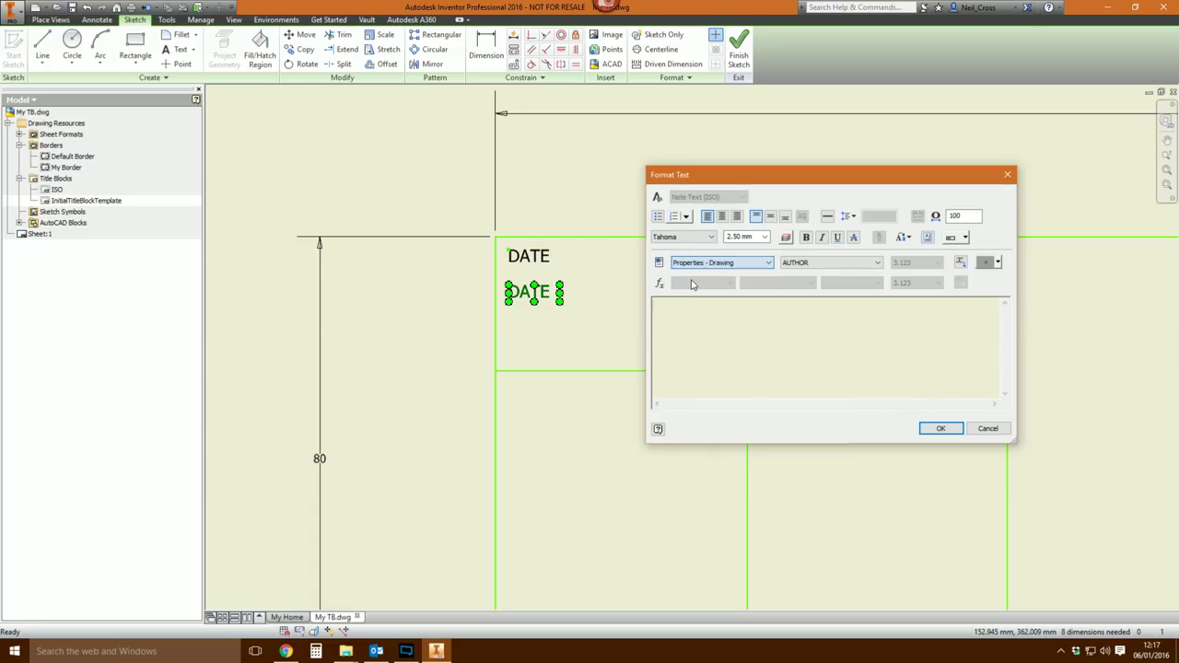
left_click(806, 268)
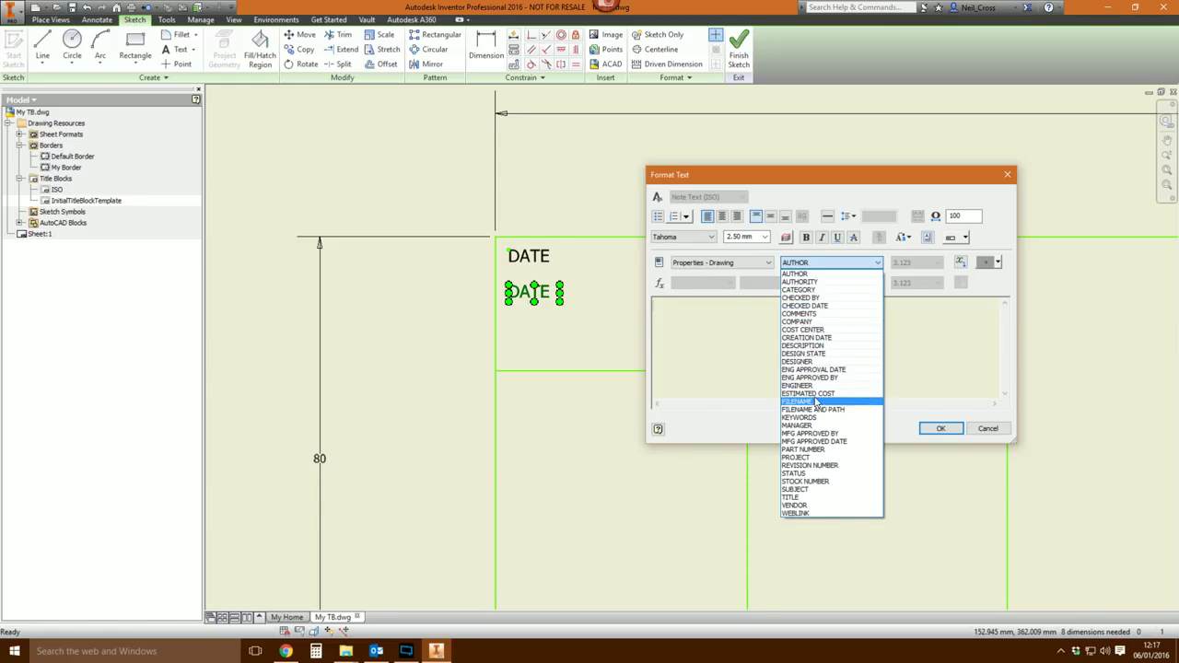
left_click(806, 337)
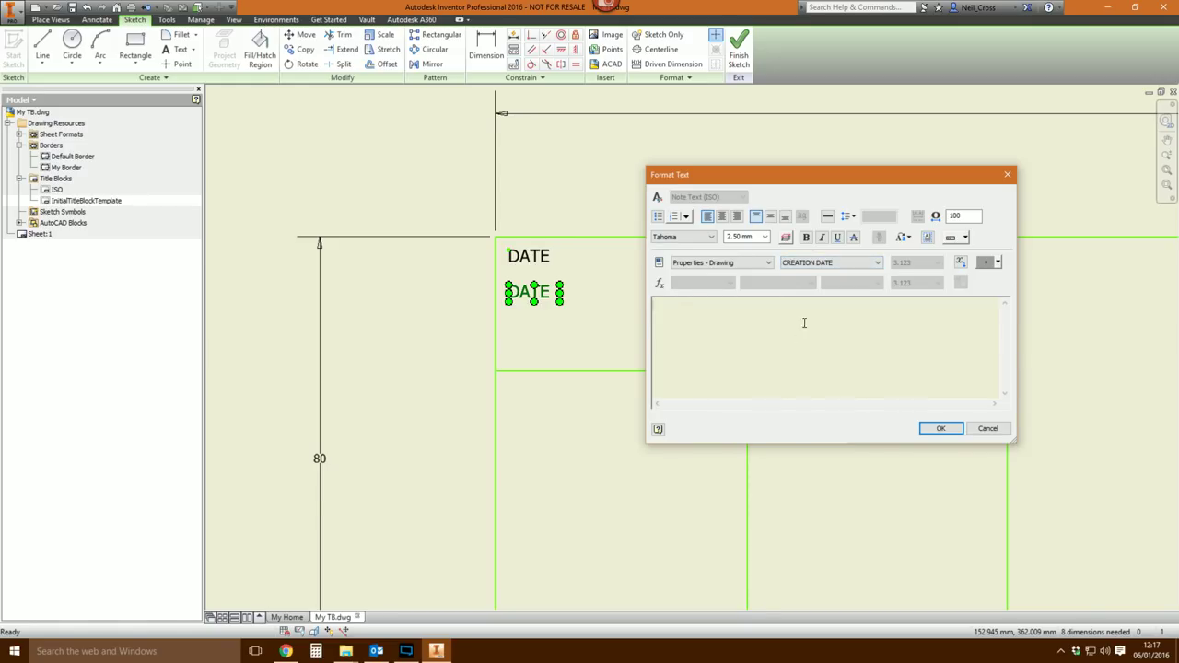
left_click(961, 263)
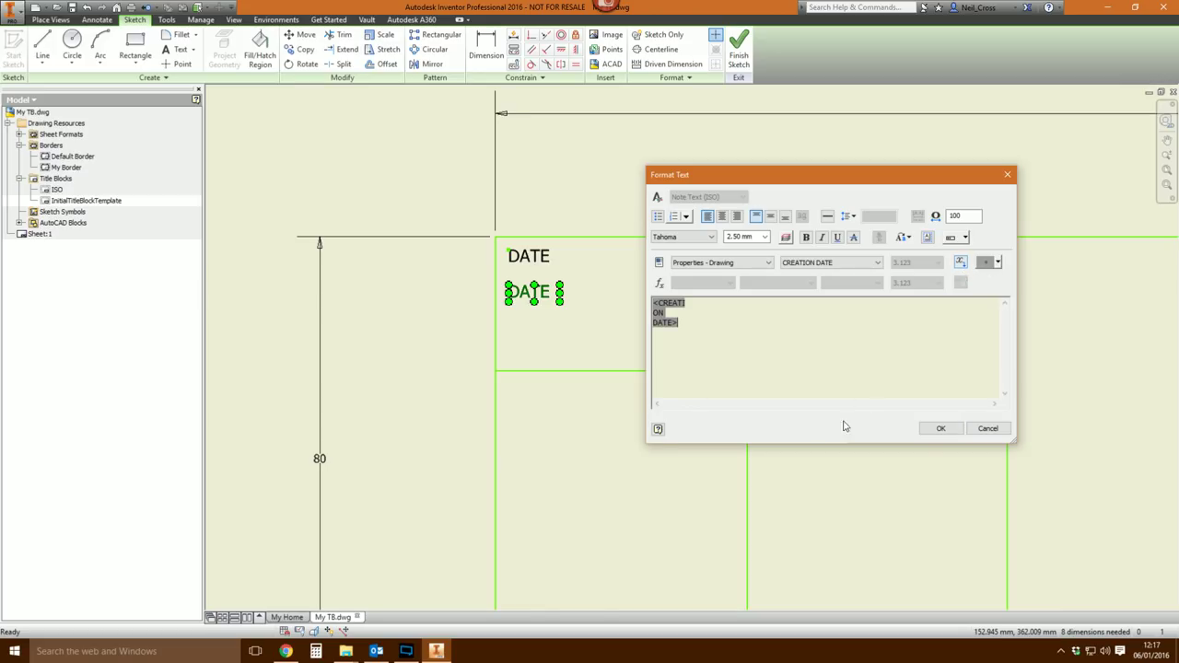
left_click(941, 428)
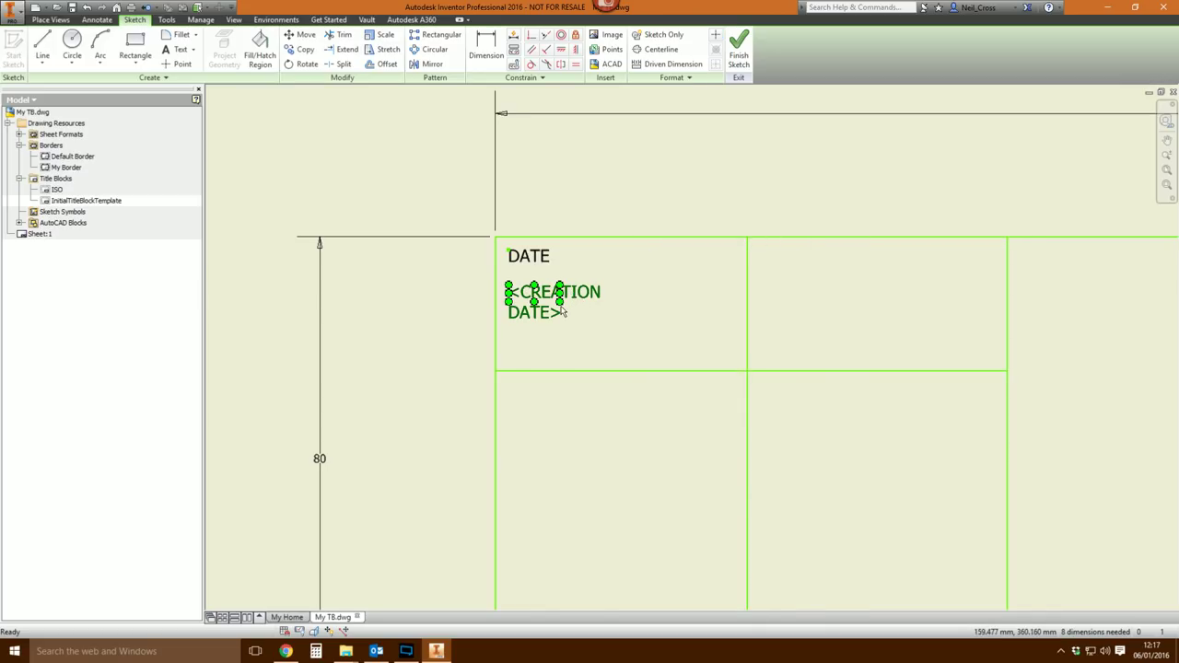
- Resize the <CREATION DATE> box to the DATE cell width and frame it as a Text Box
left_click_drag(560, 301, 720, 302)
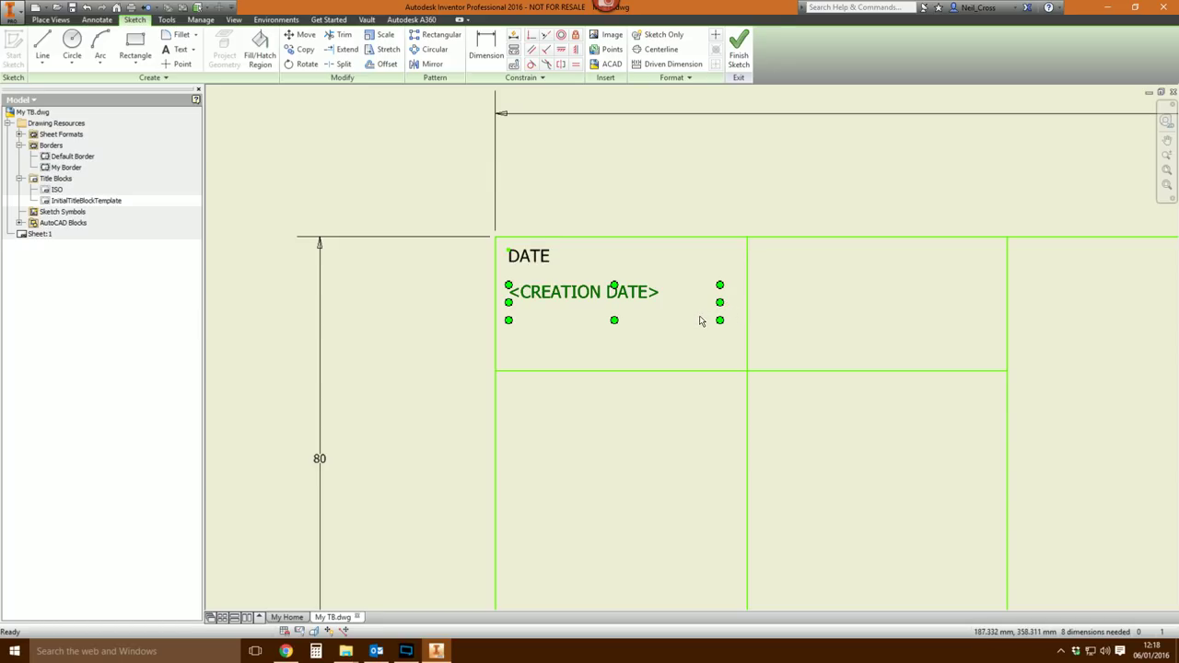
left_click_drag(719, 302, 744, 302)
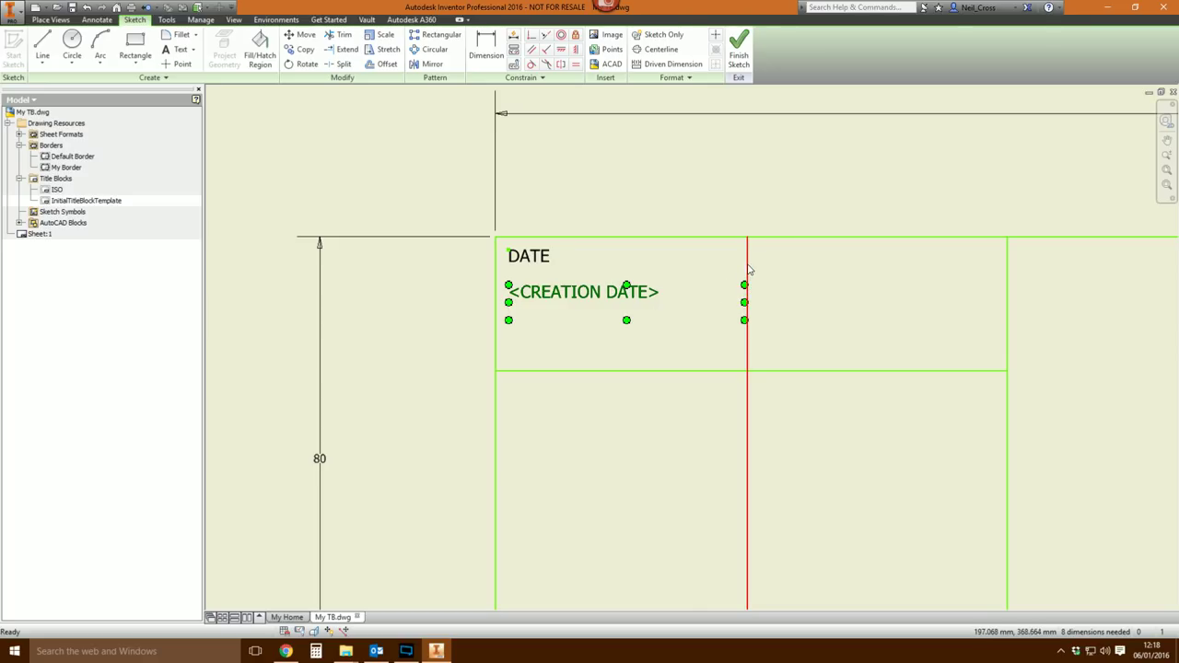
left_click_drag(744, 286, 866, 286)
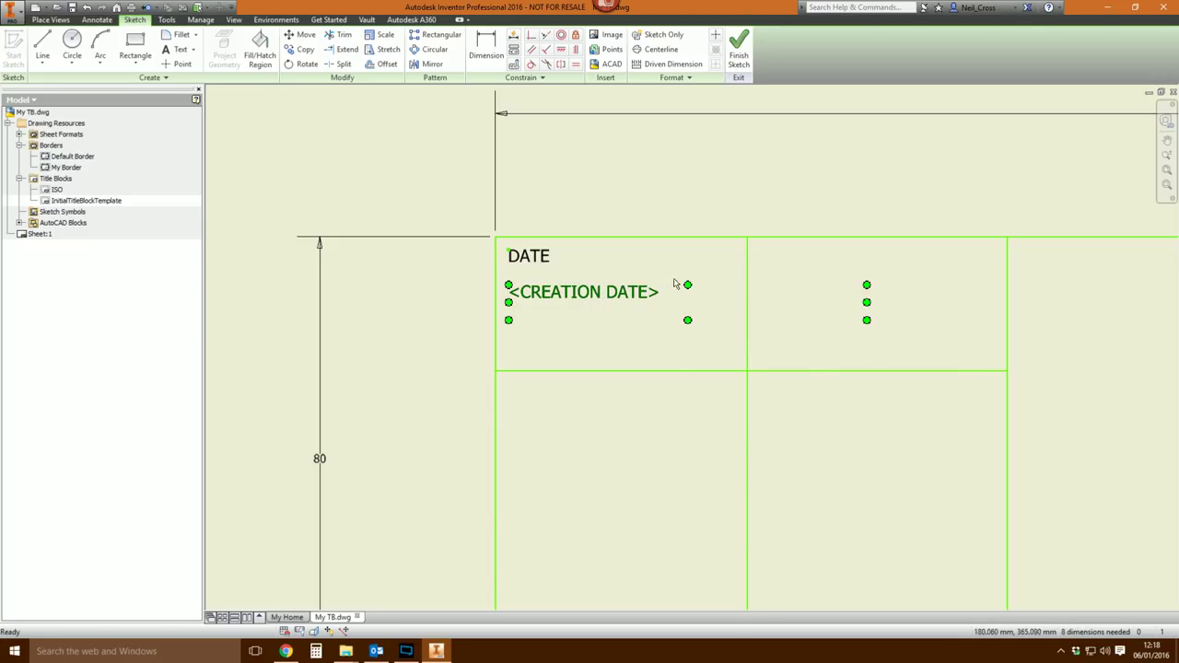
left_click_drag(867, 302, 738, 322)
right_click(623, 292)
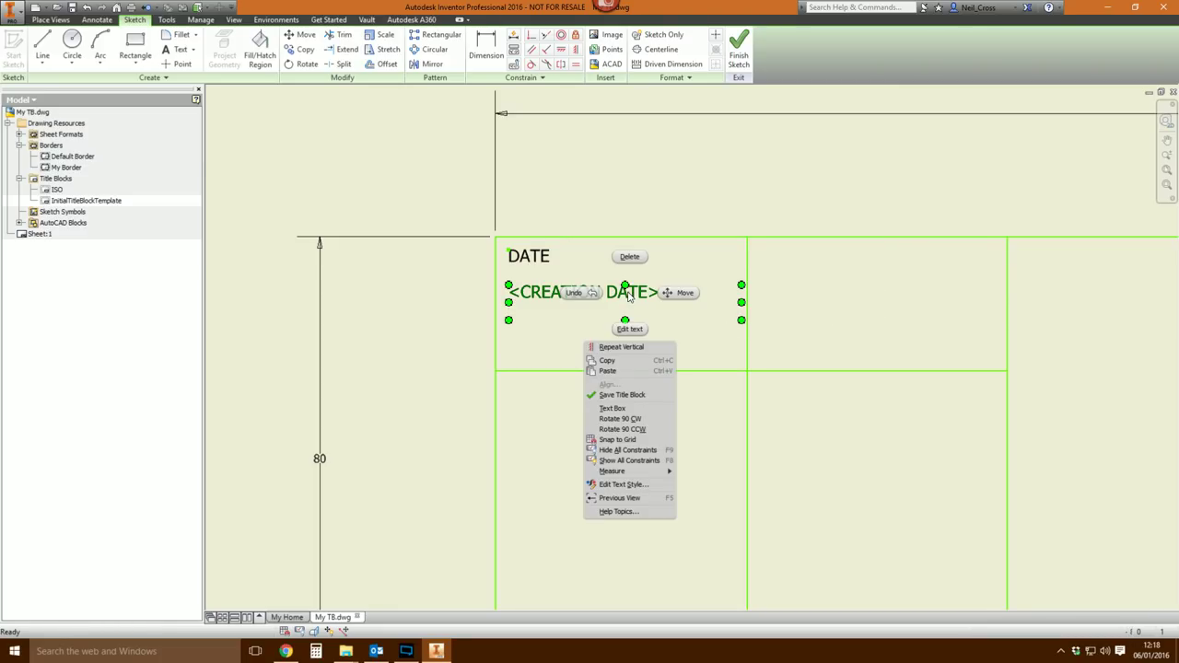
left_click(613, 408)
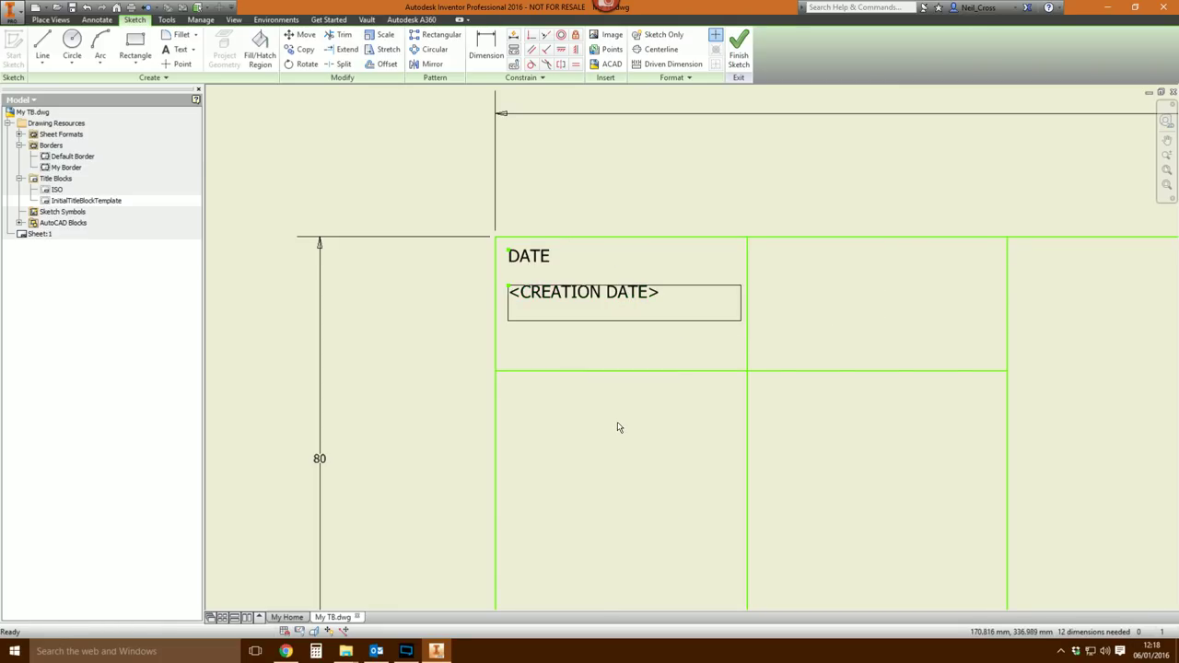
- Finish the sketch and save the title block as My Title Block
left_click(740, 57)
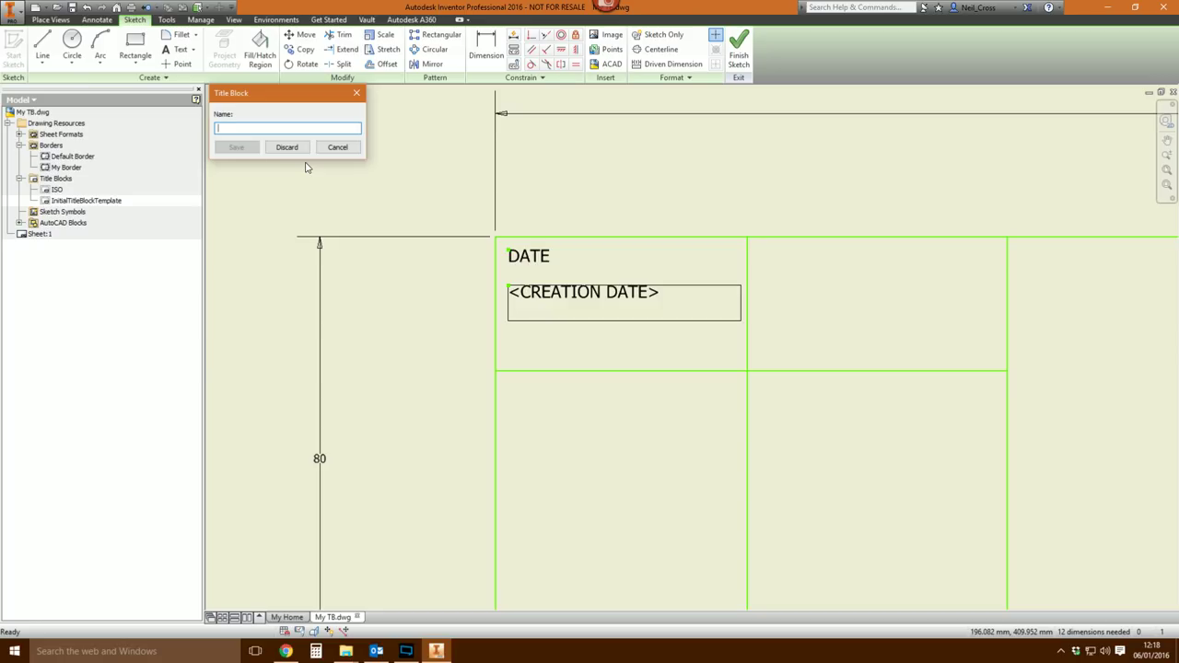
type("My Title Block")
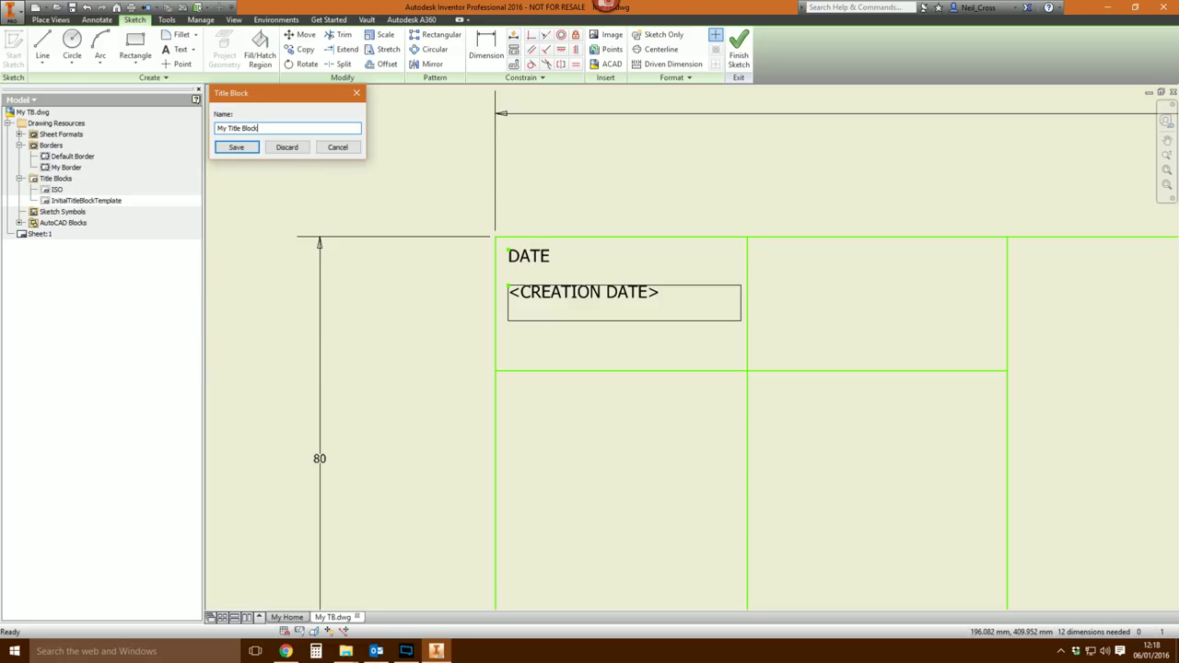
left_click(236, 147)
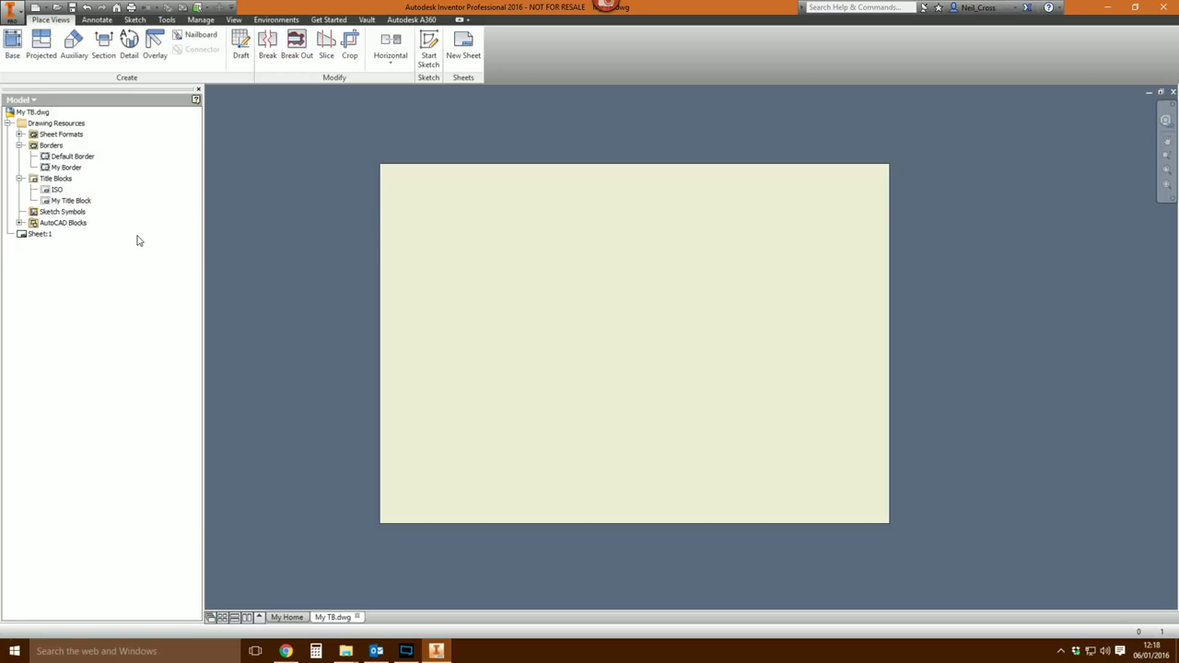
- Insert My Border and My Title Block onto Sheet:1
right_click(64, 168)
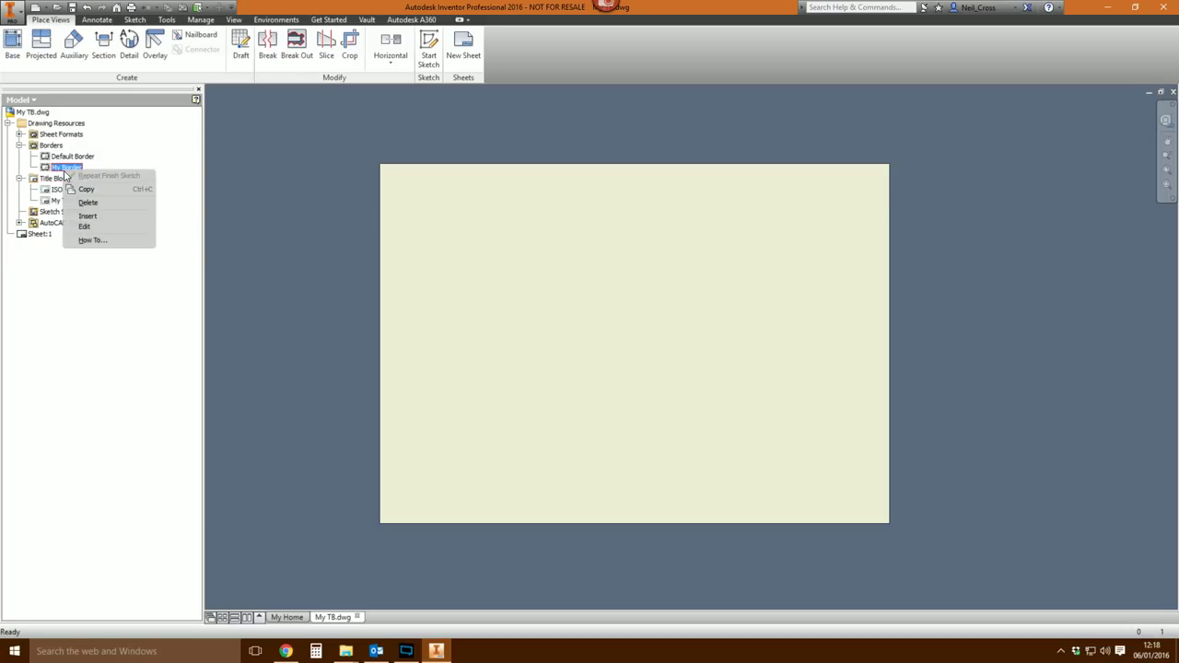
left_click(88, 215)
right_click(68, 199)
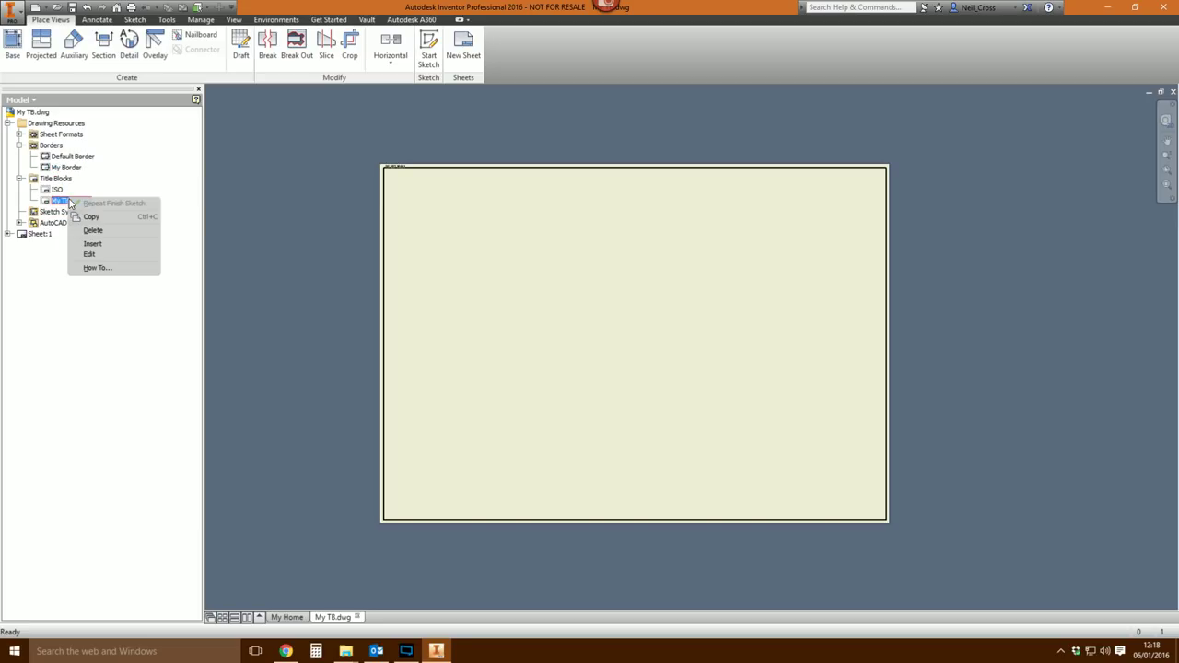
left_click(90, 245)
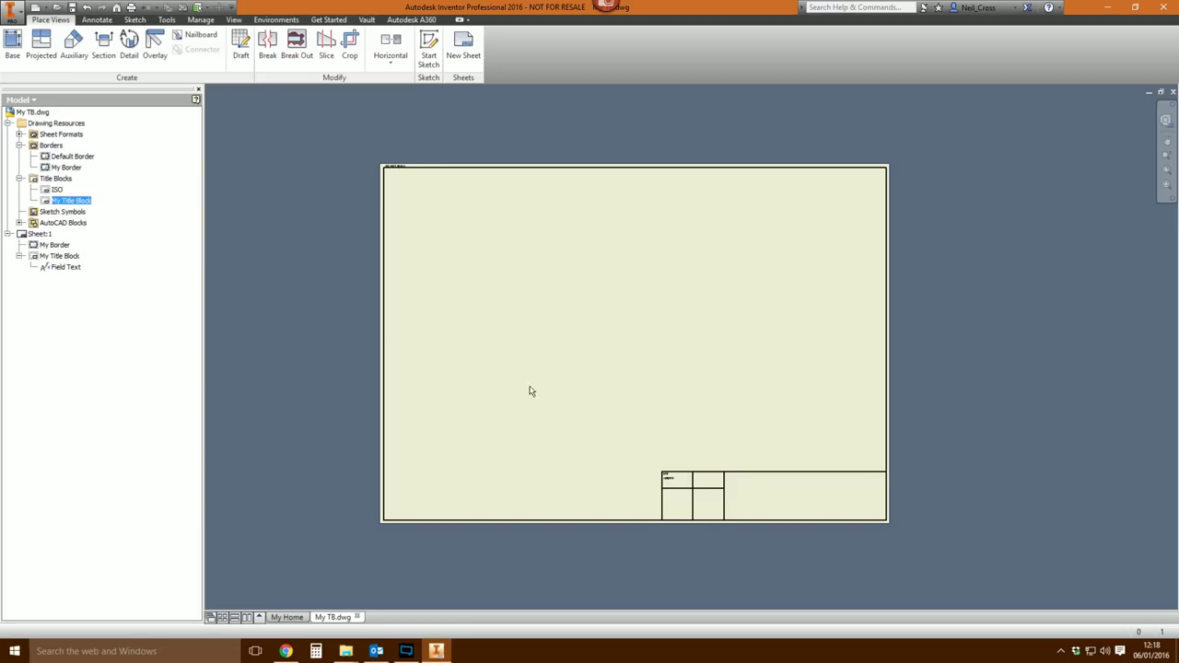
- Zoom in on the title block to confirm the DATE cell shows 16/08/2002
scroll(814, 527, "up", 3)
middle_click_drag(823, 541, 630, 497)
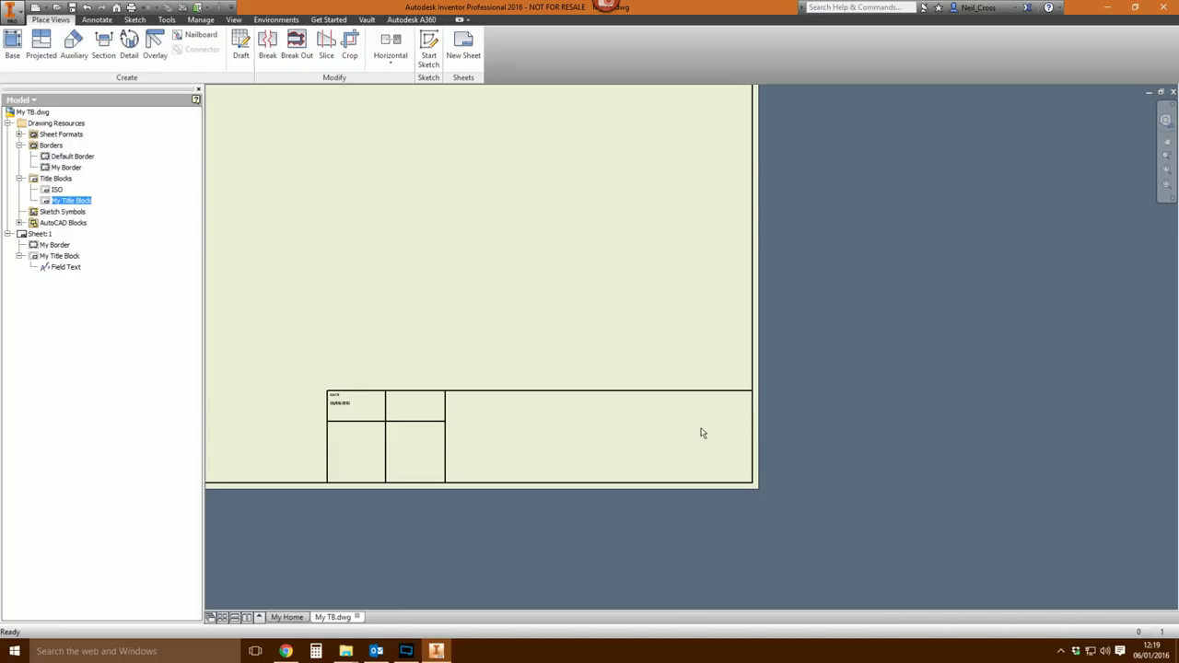
scroll(250, 390, "up", 2)
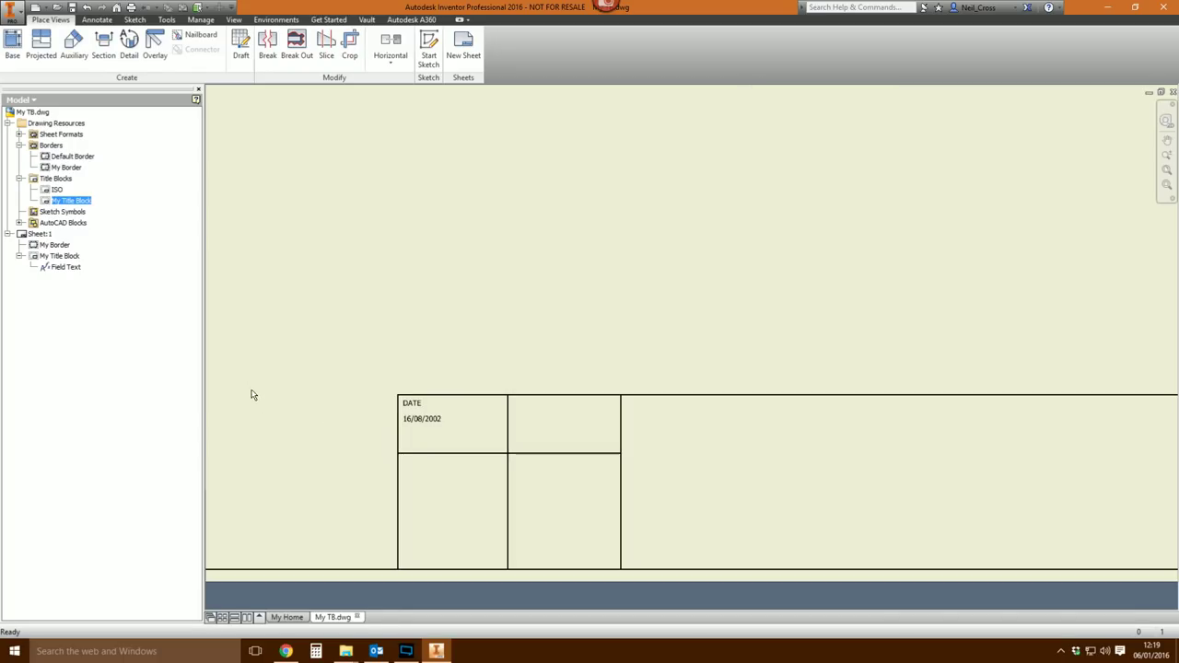
scroll(434, 446, "up", 4)
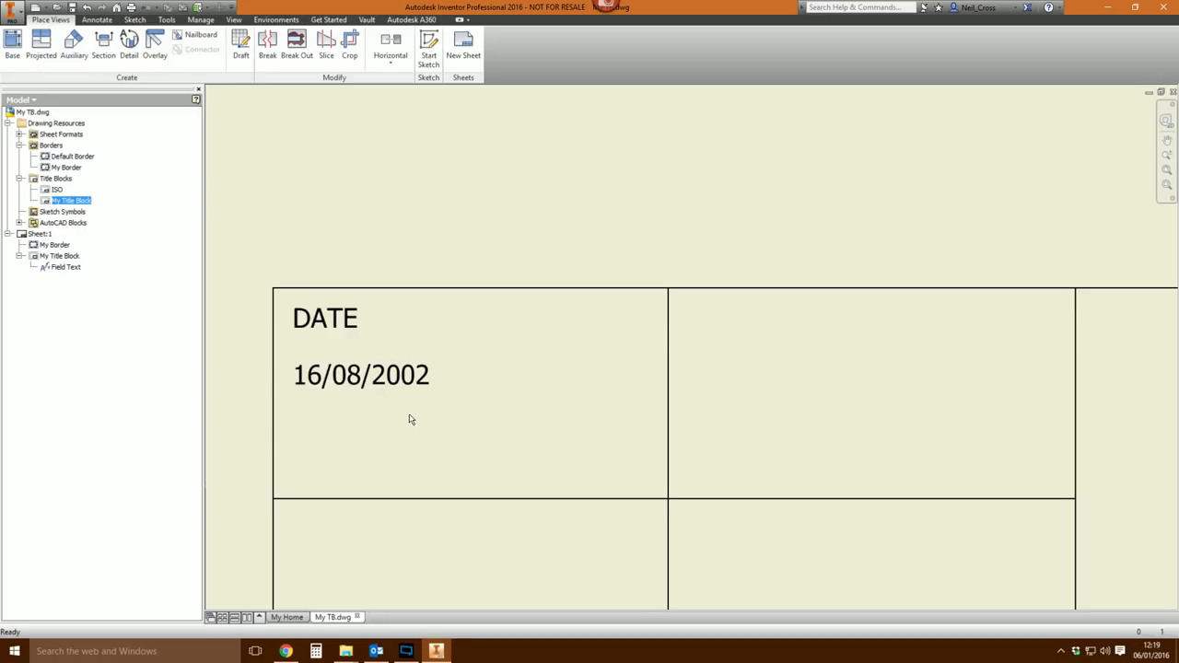
scroll(407, 427, "down", 2)
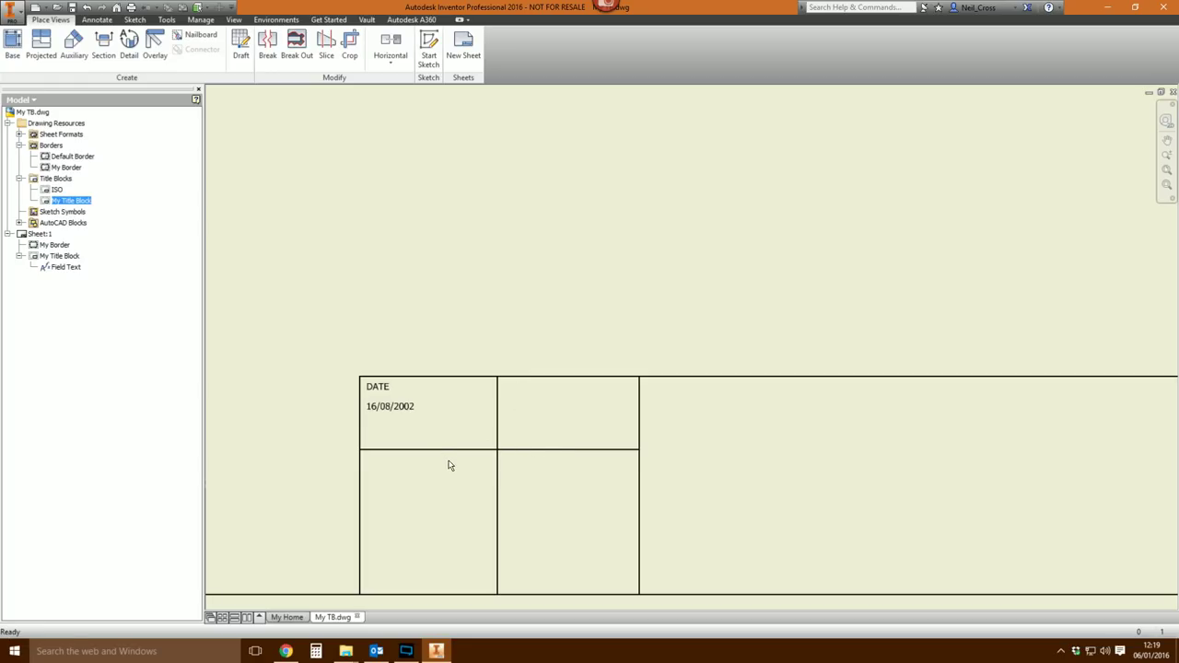
scroll(400, 430, "down", 2)
scroll(401, 431, "up", 3)
scroll(403, 424, "up", 3)
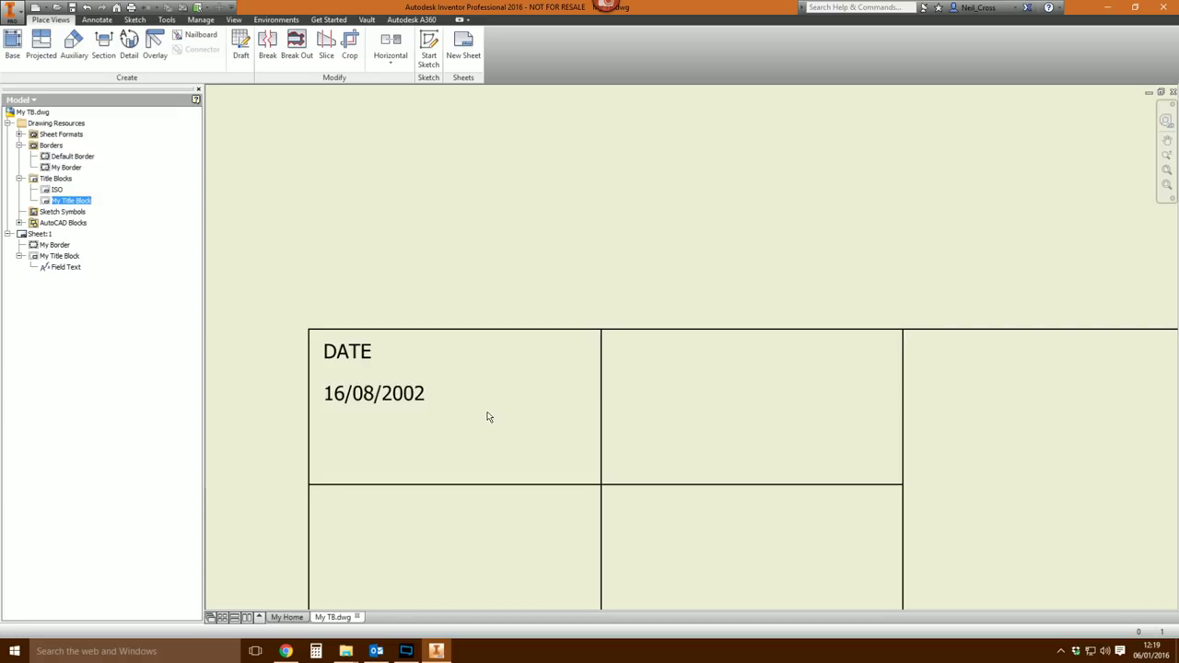
scroll(455, 356, "down", 5)
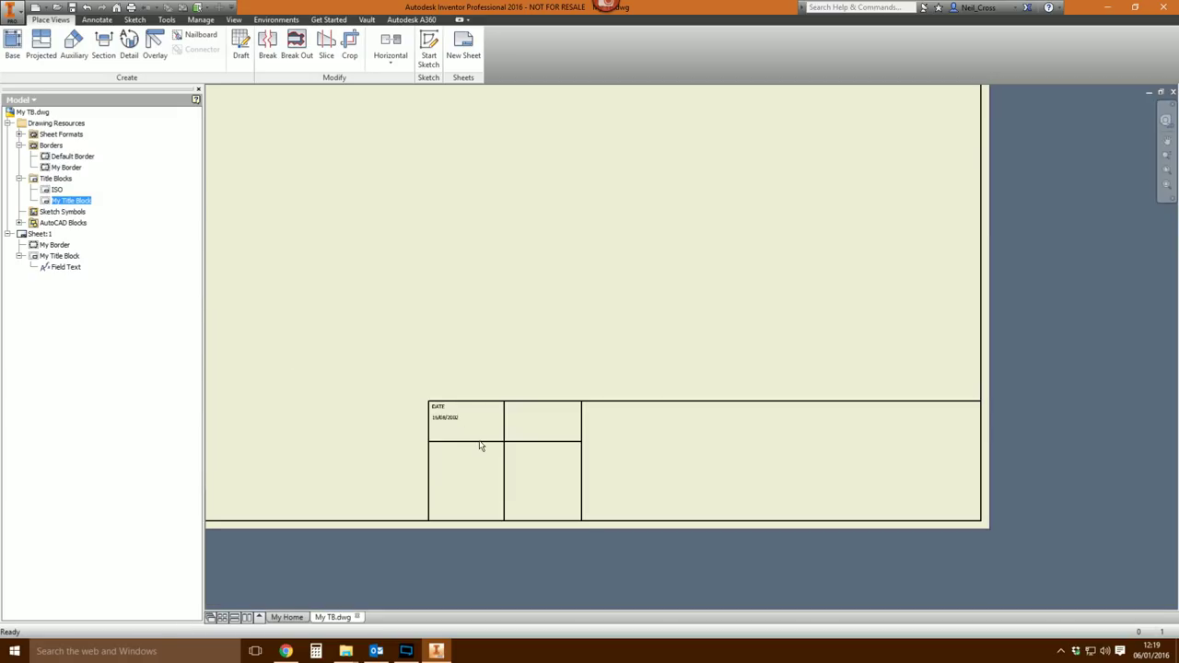
scroll(591, 415, "down", 2)
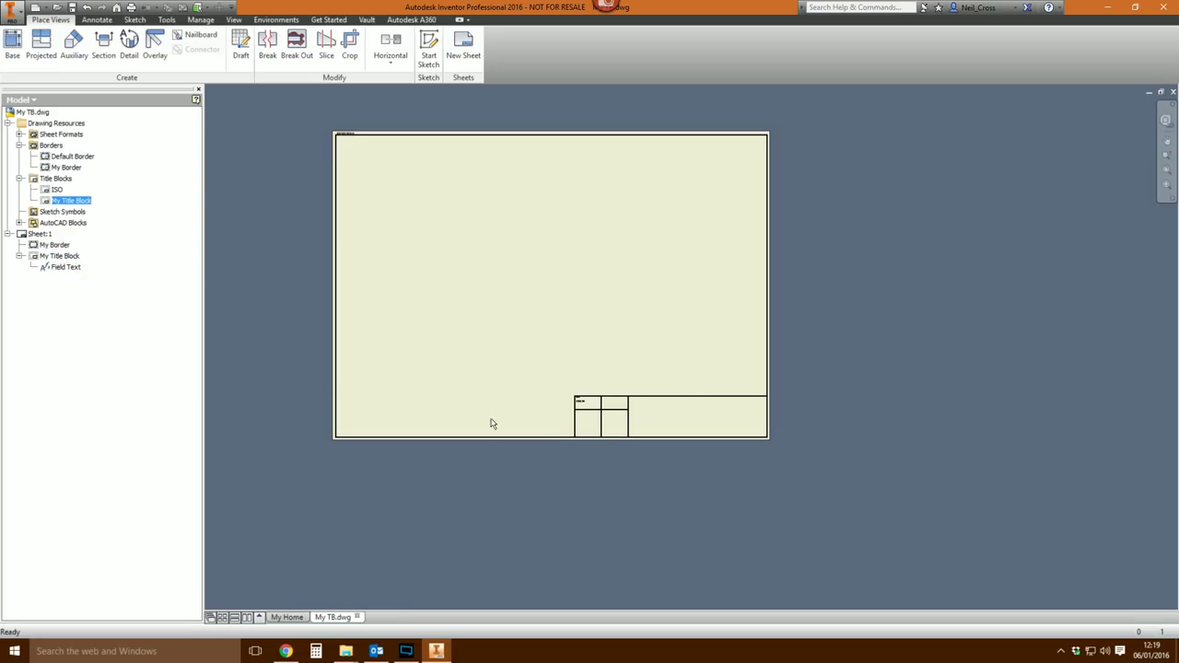
right_click(36, 234)
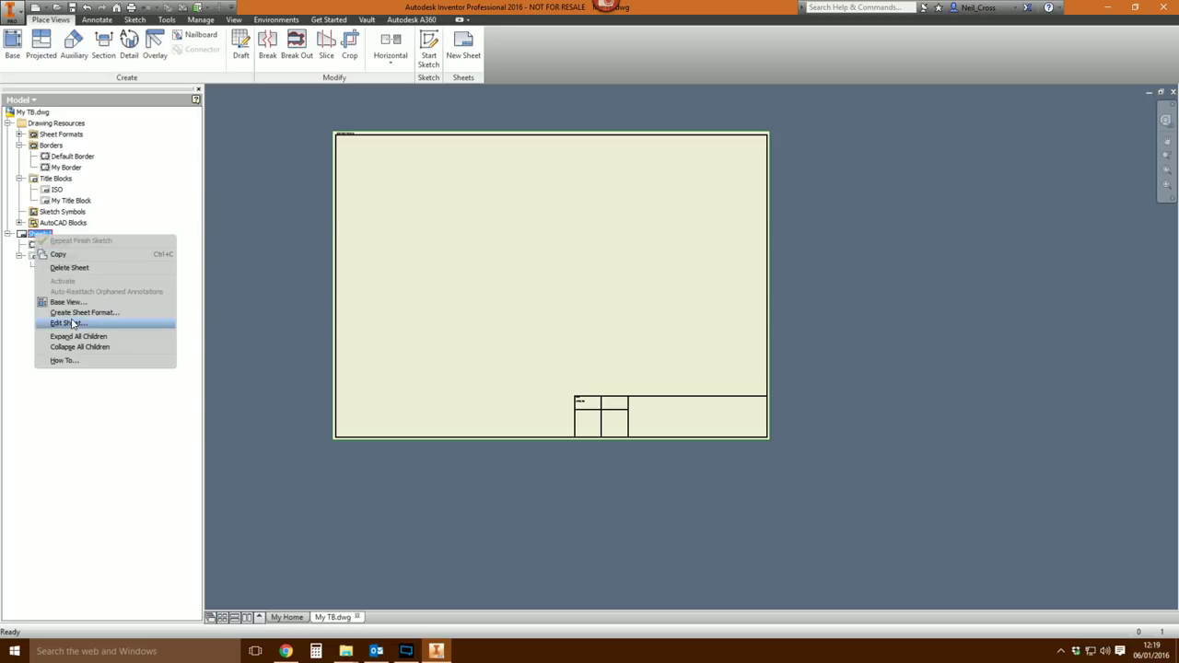
- Use Edit Sheet to place the title block at the bottom-right corner
left_click(73, 321)
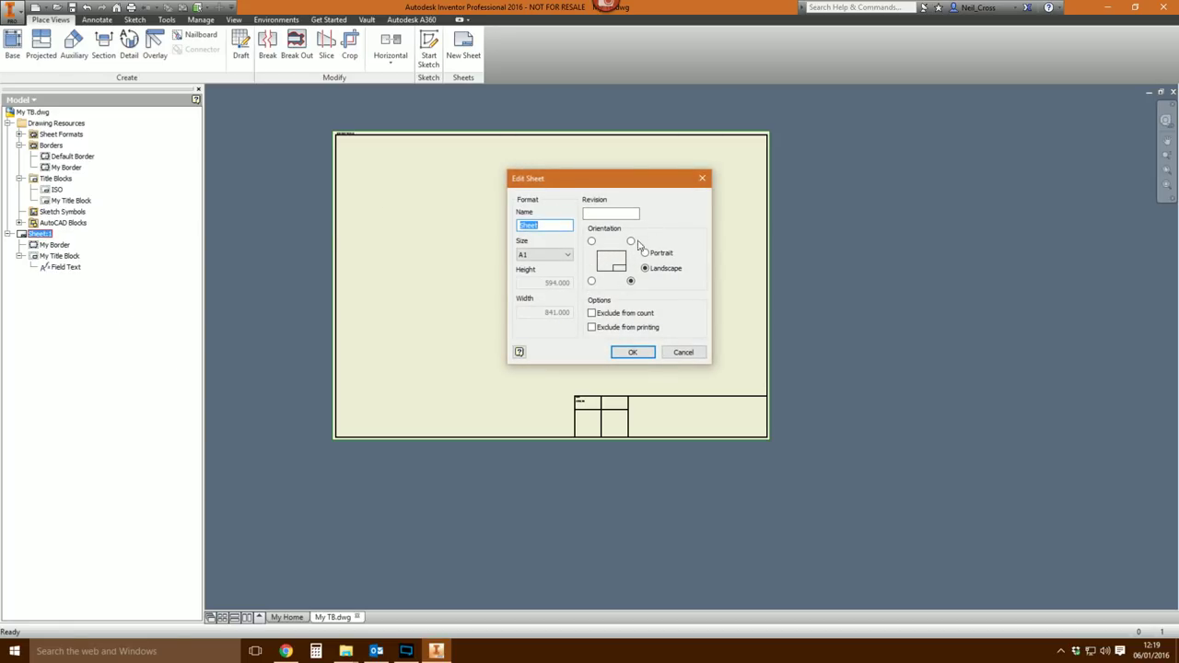
left_click(633, 352)
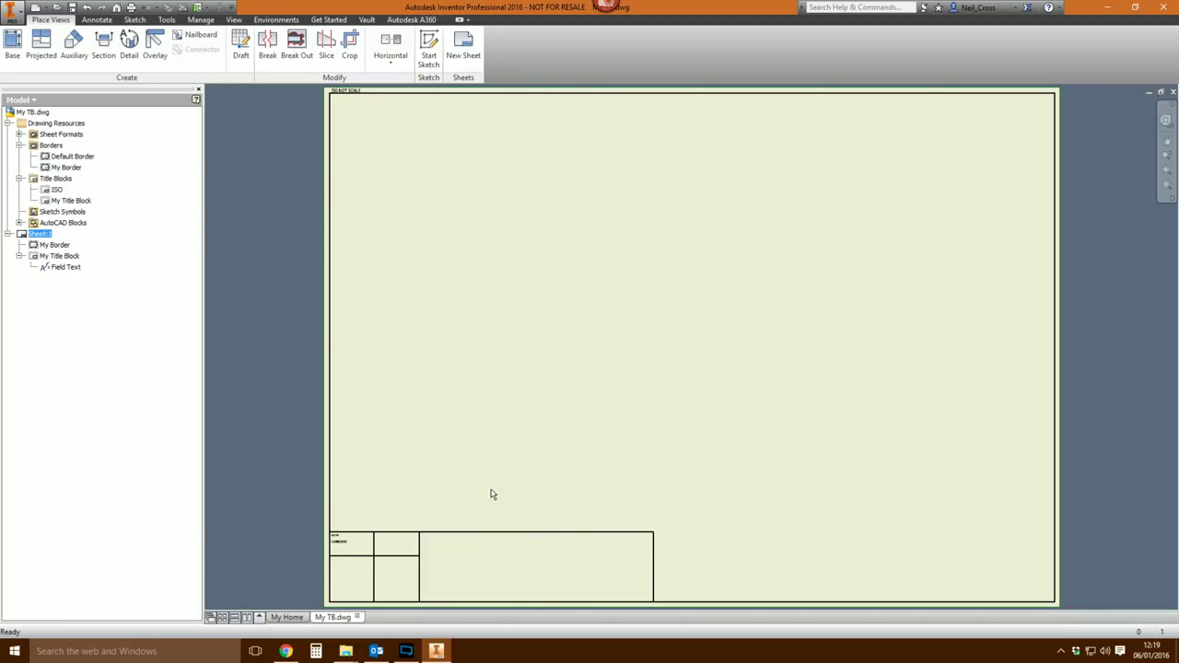
right_click(41, 235)
left_click(76, 321)
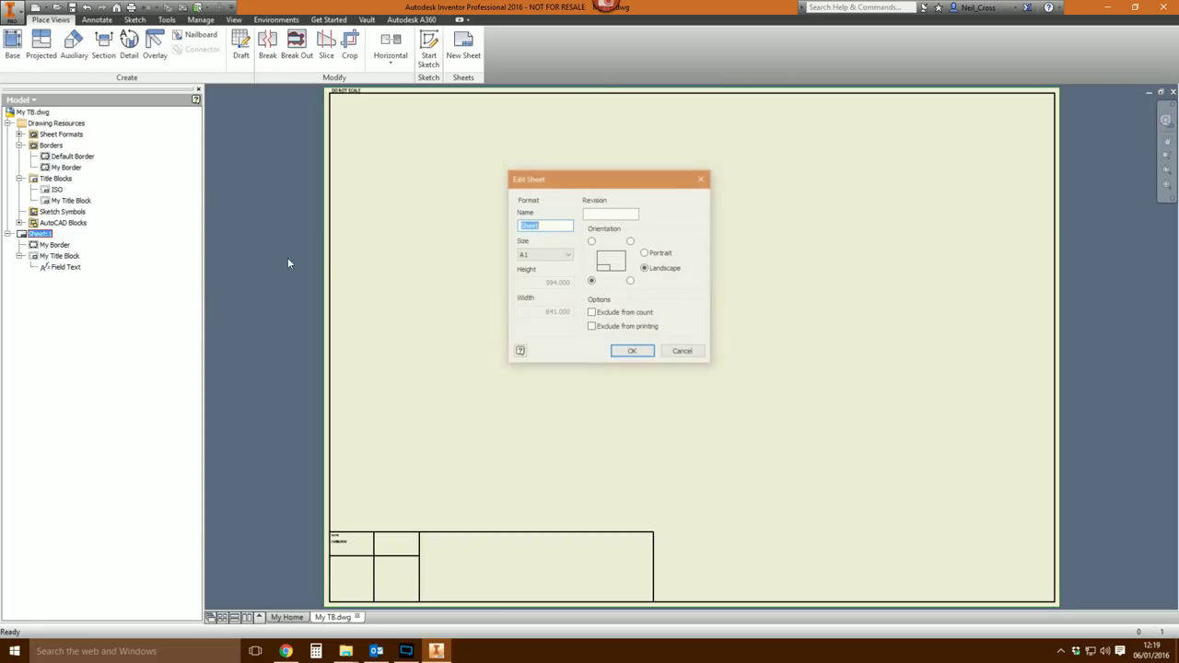
left_click(630, 281)
left_click(632, 353)
- Delete My Title Block and My Border from Sheet:1
right_click(64, 267)
left_click(57, 256)
right_click(57, 256)
left_click(62, 276)
right_click(55, 245)
left_click(61, 266)
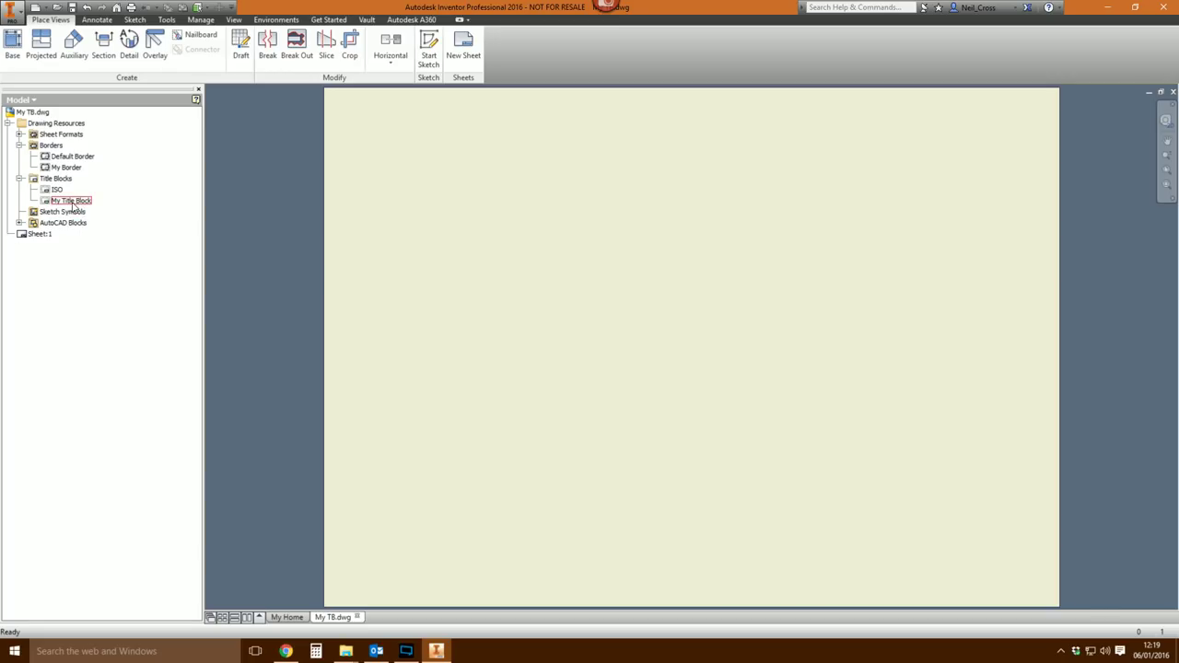
right_click(74, 205)
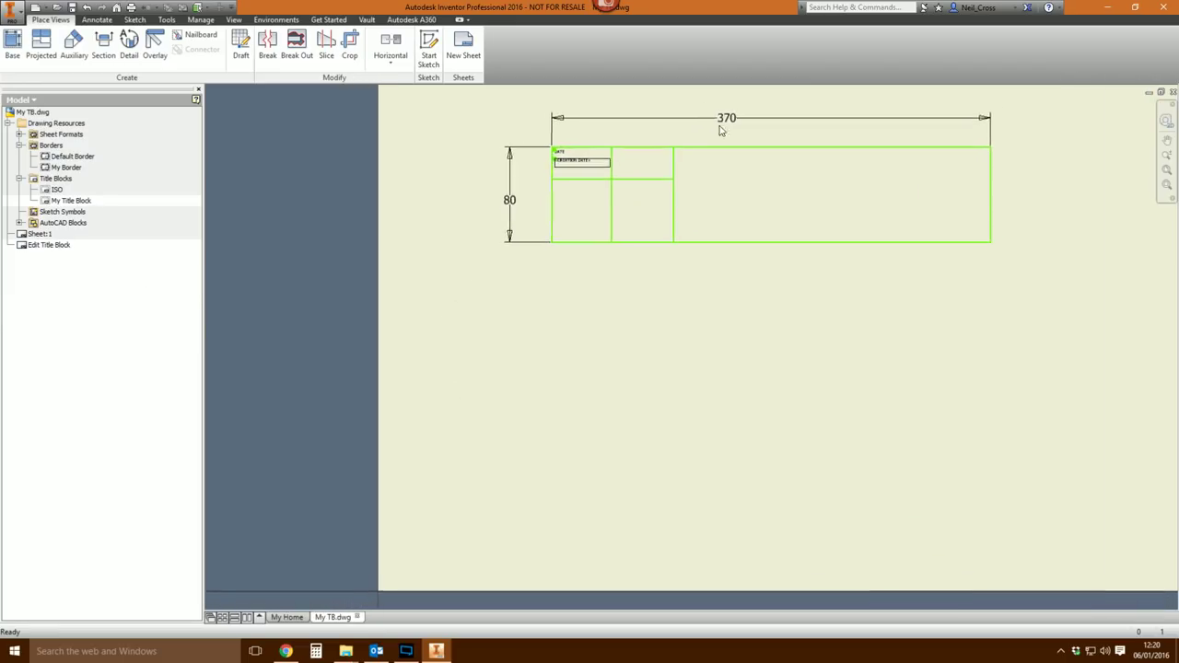
- Move the line under CREATION DATE up and dimension it 18 from the top edge
scroll(585, 138, "up", 5)
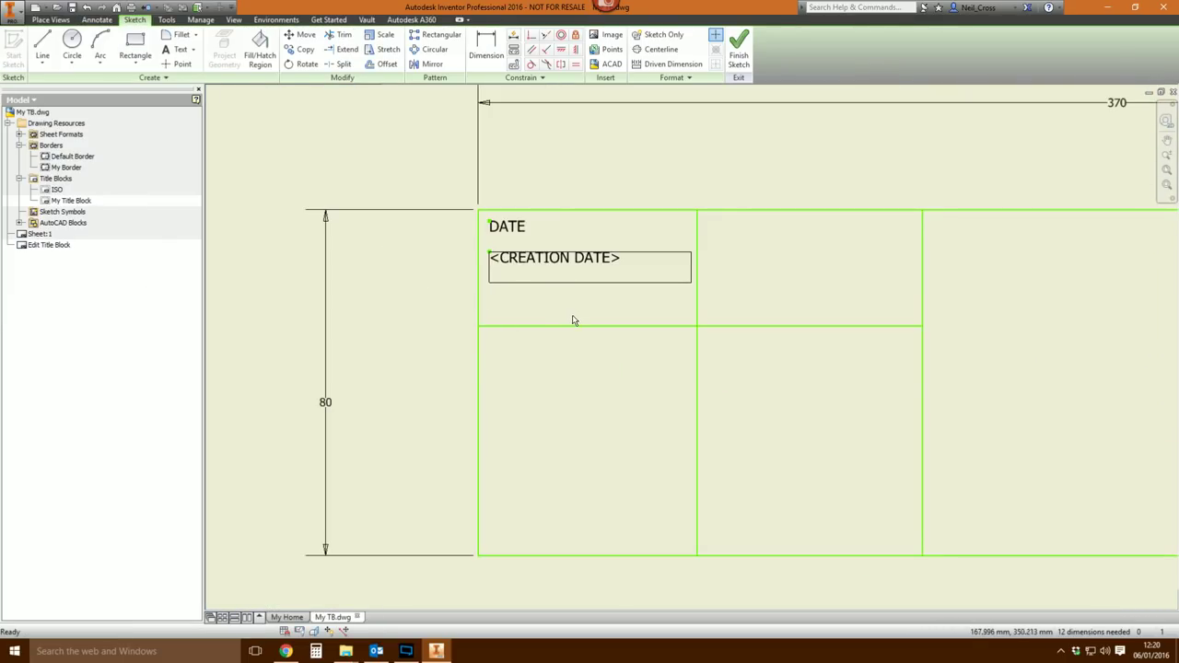
left_click_drag(571, 327, 572, 290)
key("d")
left_click(512, 292)
left_click(507, 211)
left_click(432, 273)
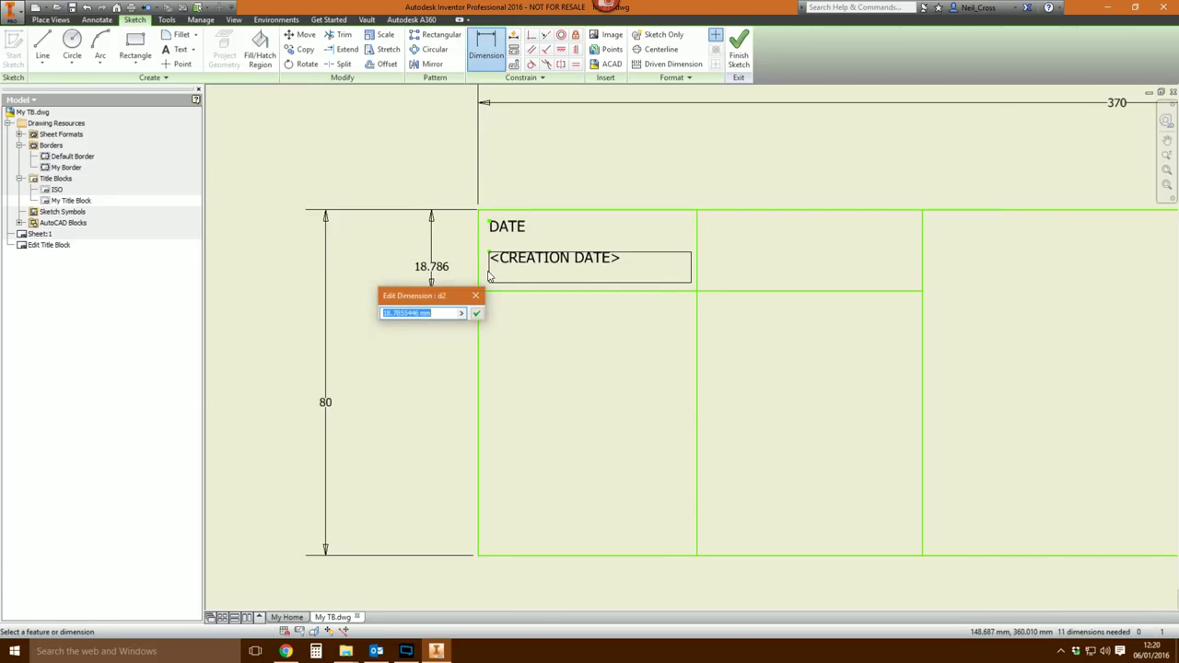
type("18")
key("Return")
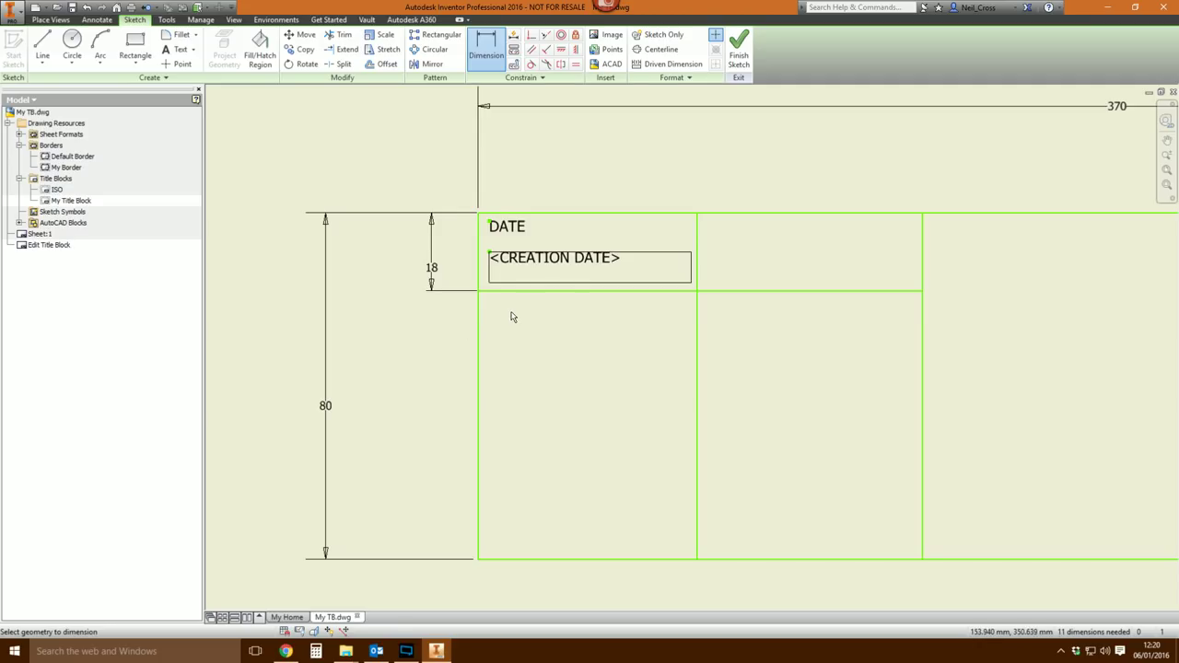
scroll(495, 346, "down", 4)
scroll(582, 295, "up", 2)
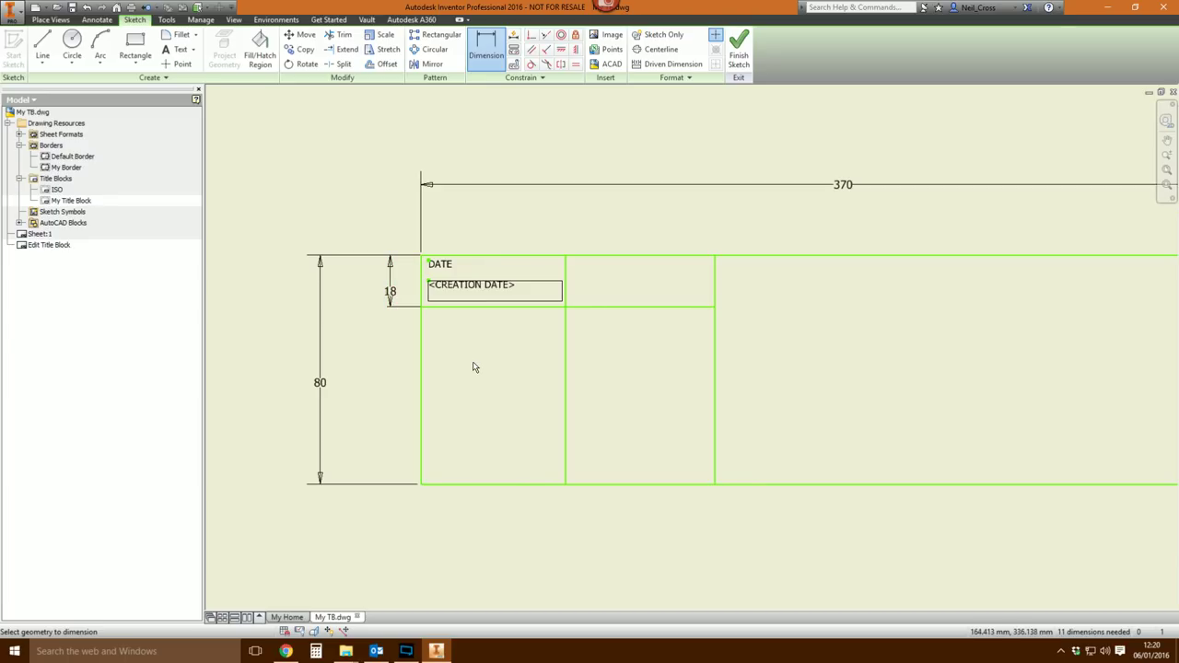
key("Escape")
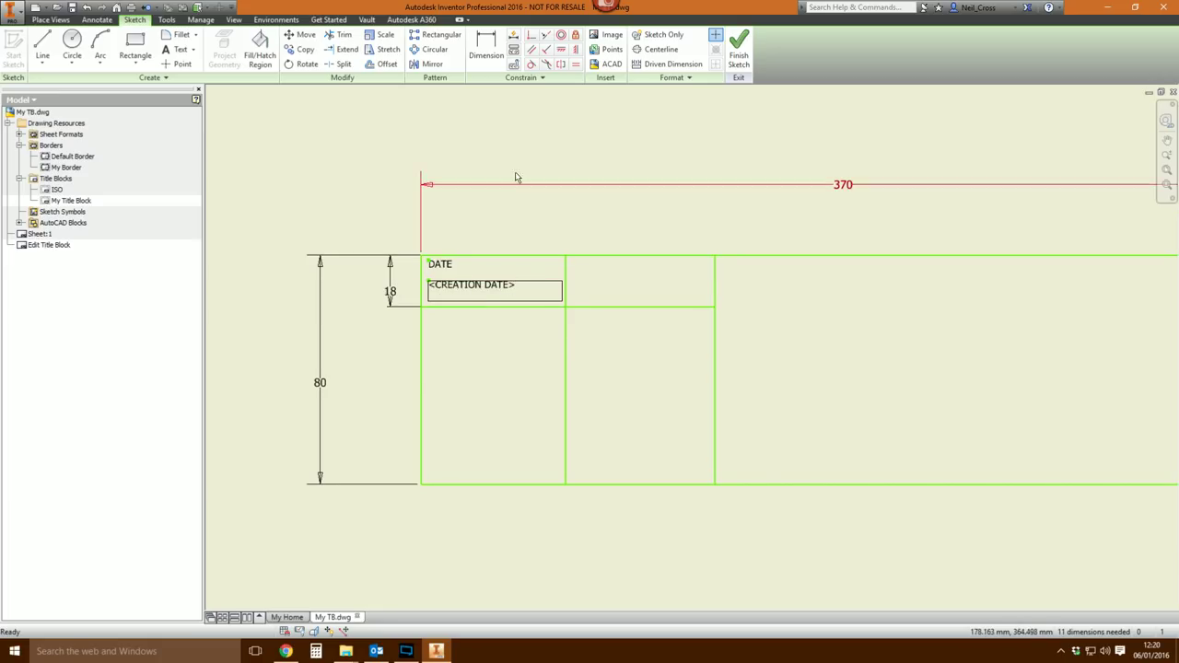
- Add a Prompted Entry text field 'CHECKED BY' in the cell below DATE
left_click(180, 49)
left_click(425, 321)
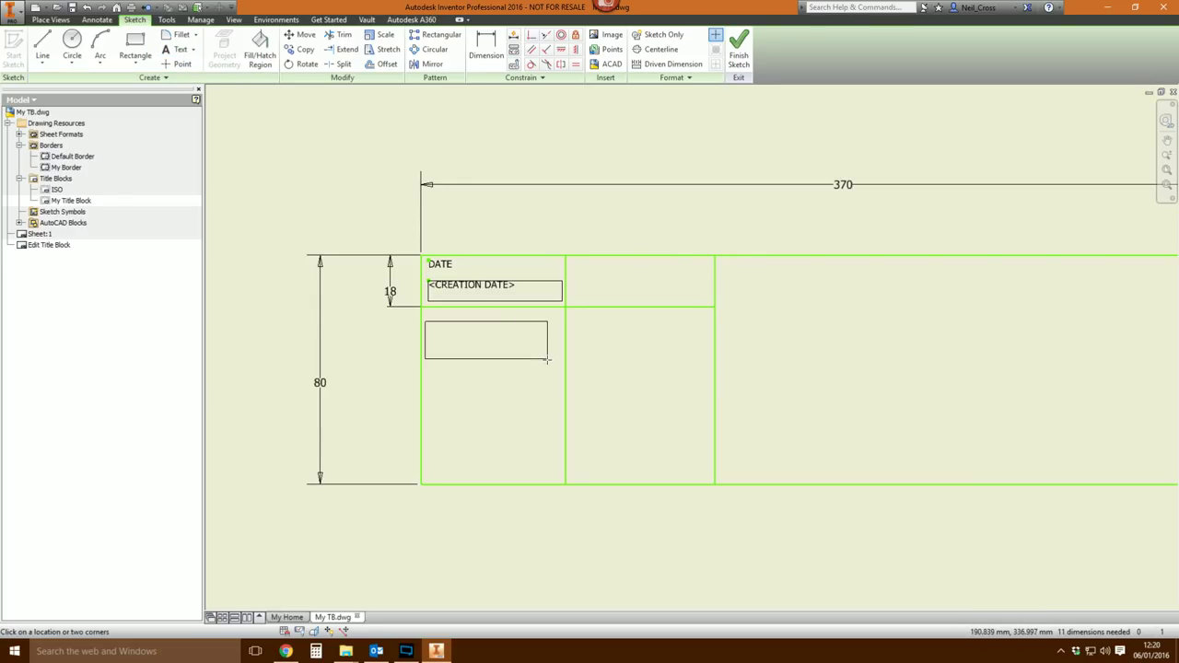
left_click(558, 361)
left_click(689, 264)
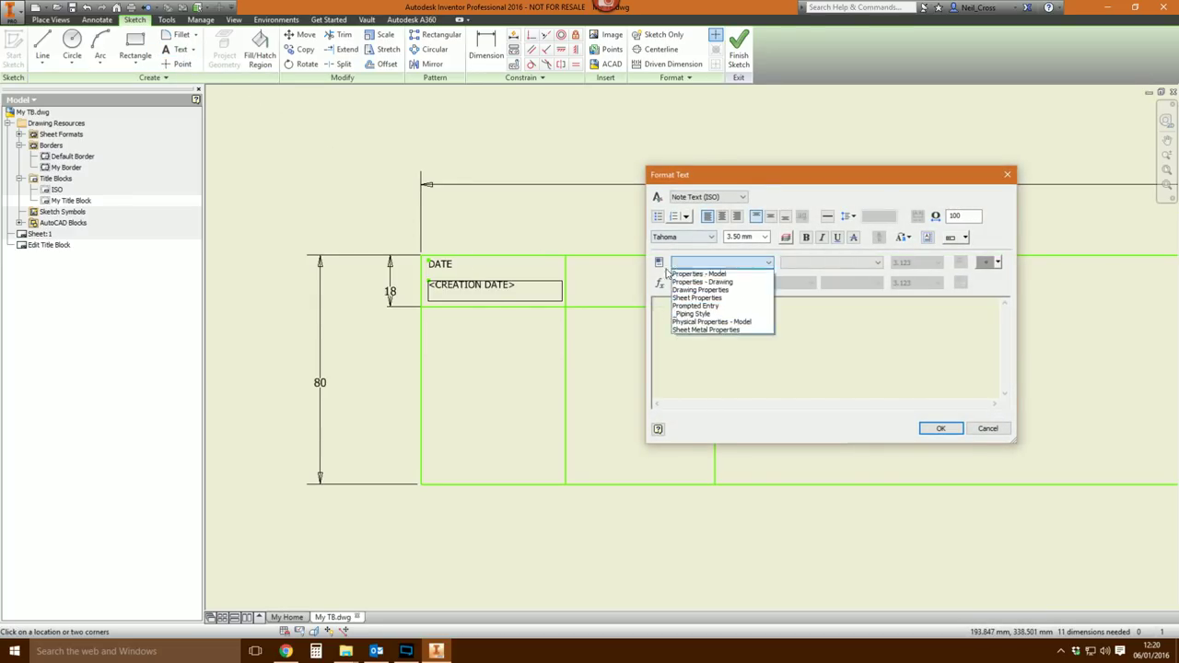
left_click(695, 306)
left_click(679, 344)
left_click(788, 313)
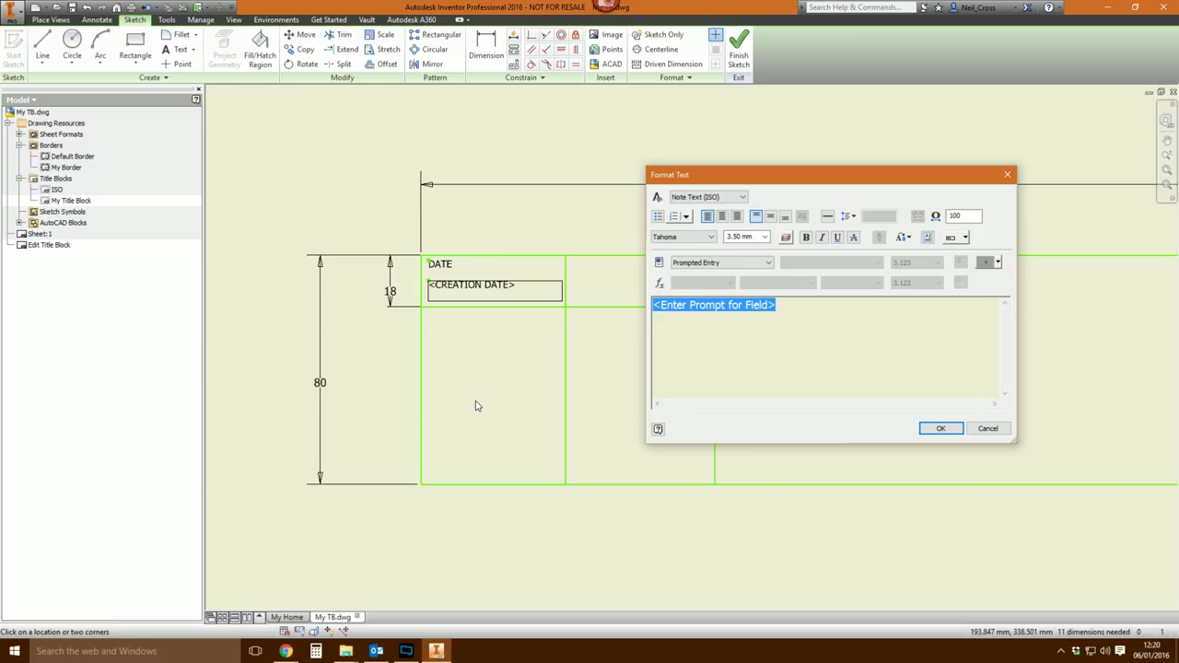
type("CHECKED BY")
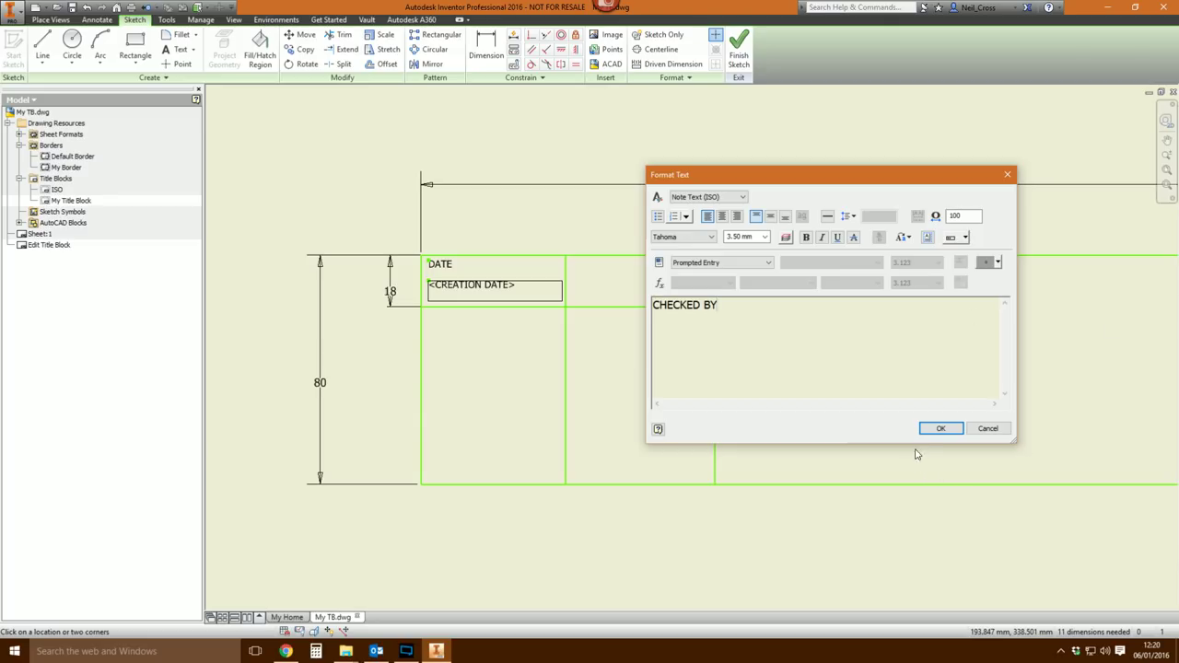
left_click(938, 428)
key("Escape")
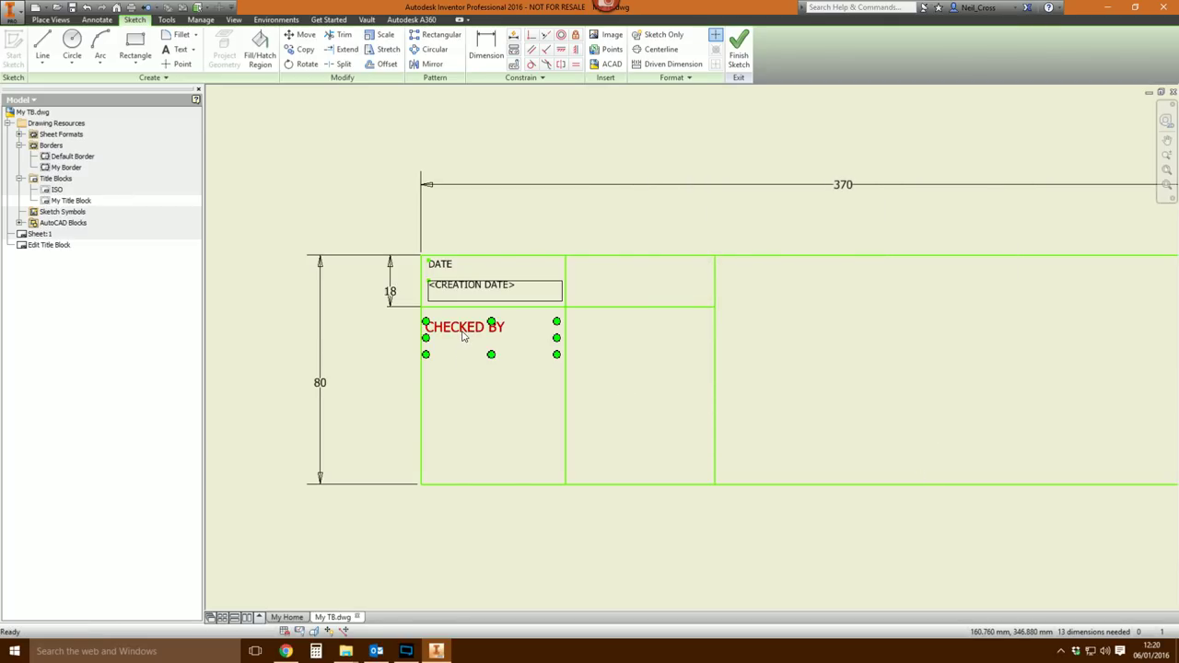
- Copy it beside DATE as 'APPROVED BY', then finish the sketch and save edits
left_click_drag(425, 321, 628, 270)
double_click(623, 270)
type("AP")
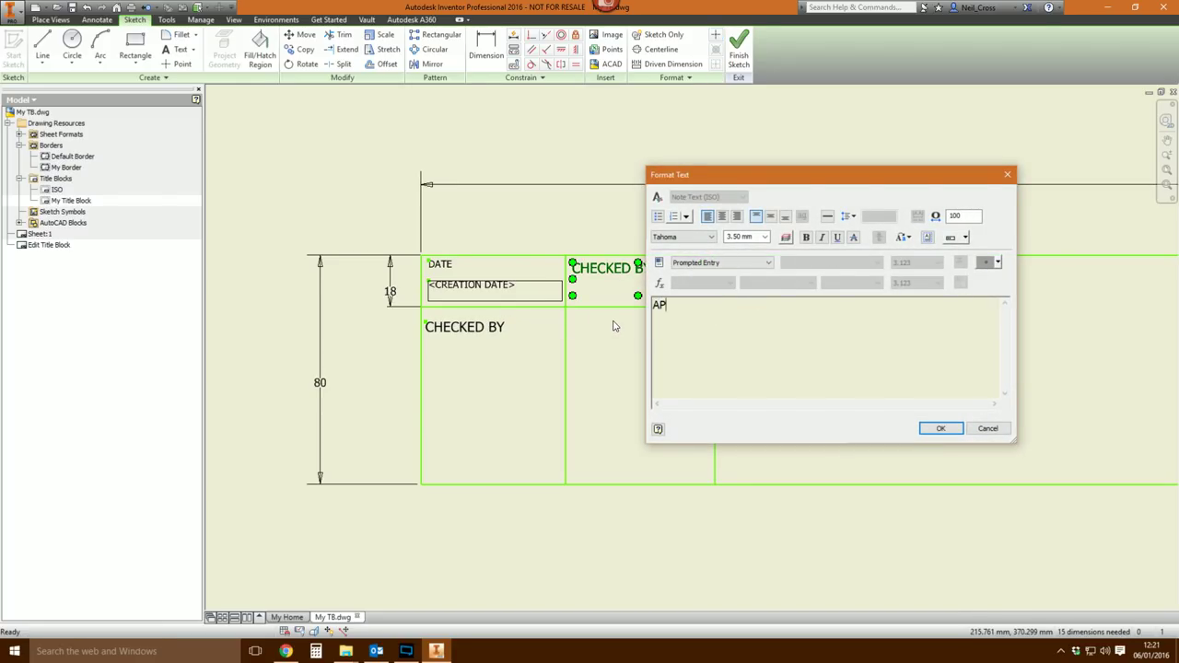
type("PROVED")
left_click(941, 429)
left_click(739, 57)
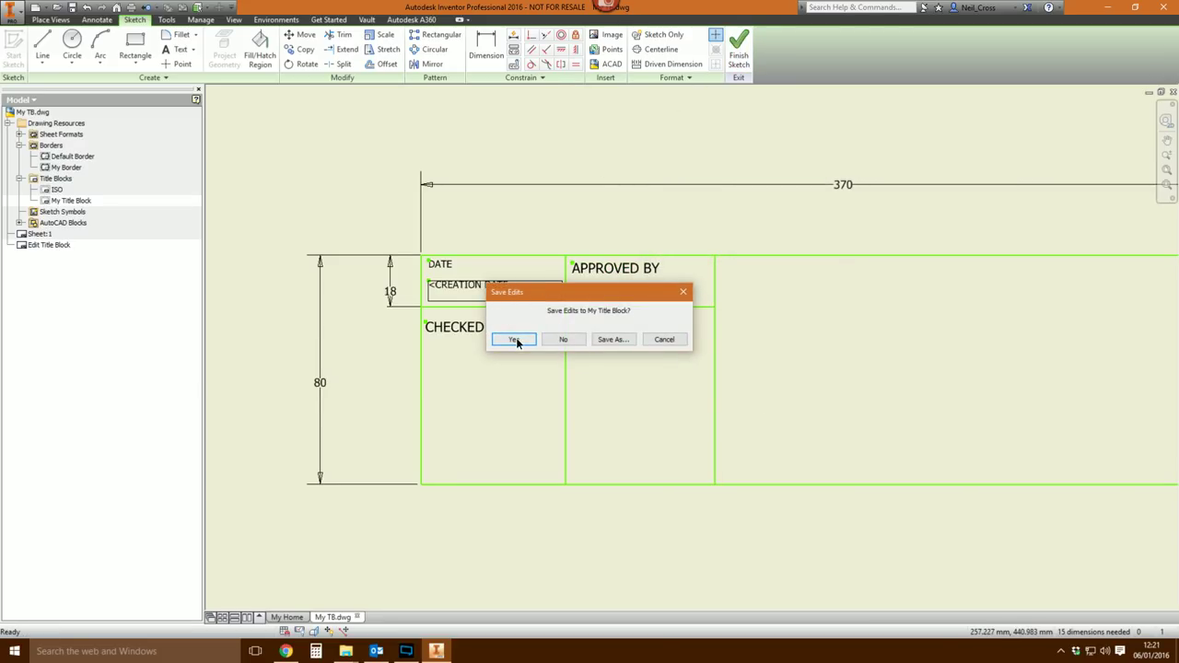
left_click(514, 339)
right_click(72, 201)
- Insert My Title Block, entering the checker's and approver's initials in the prompts
left_click(81, 225)
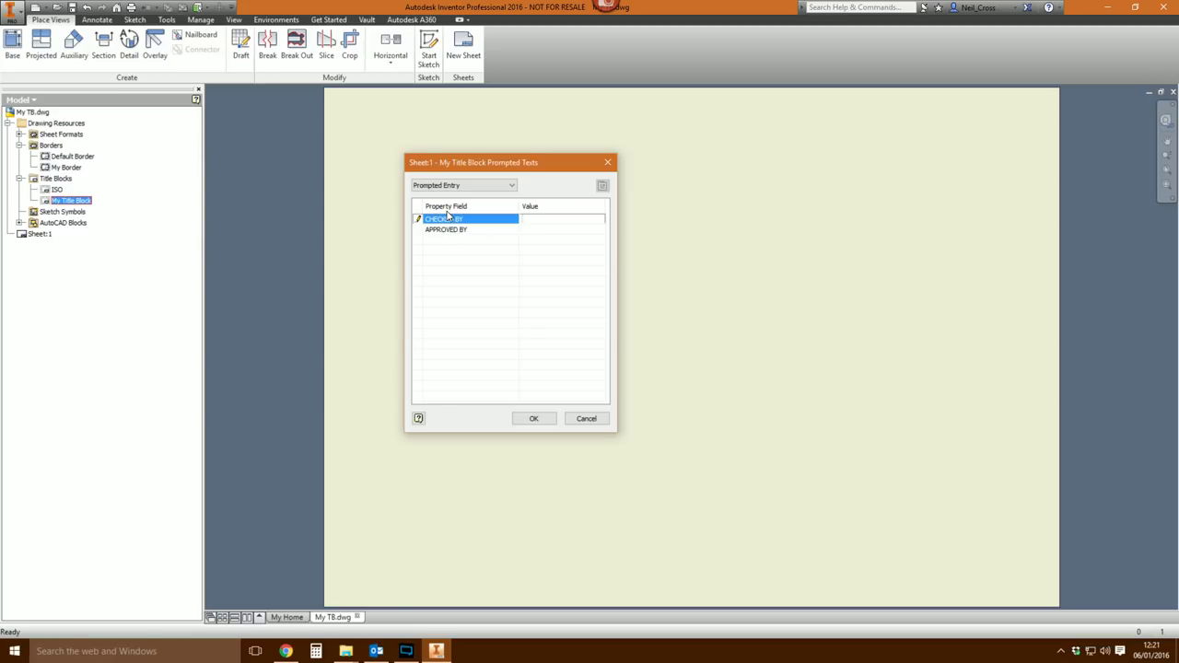
left_click(525, 219)
type("NC")
key("Return")
type("MM")
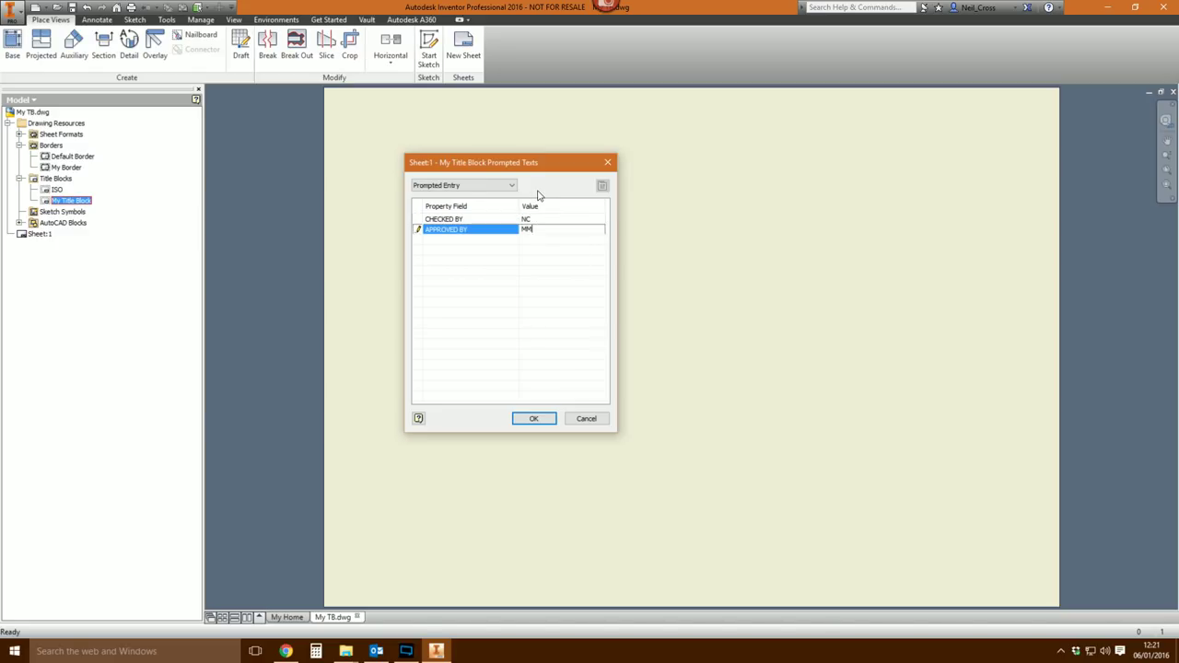
left_click(534, 418)
scroll(777, 558, "up", 3)
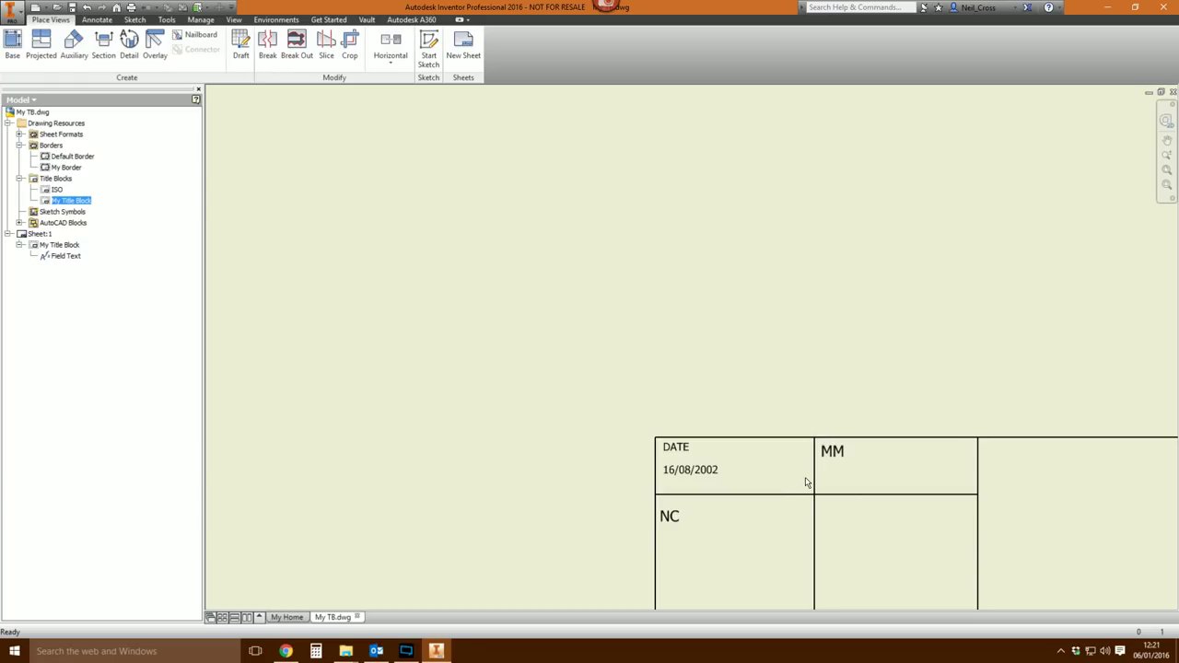
scroll(809, 480, "down", 2)
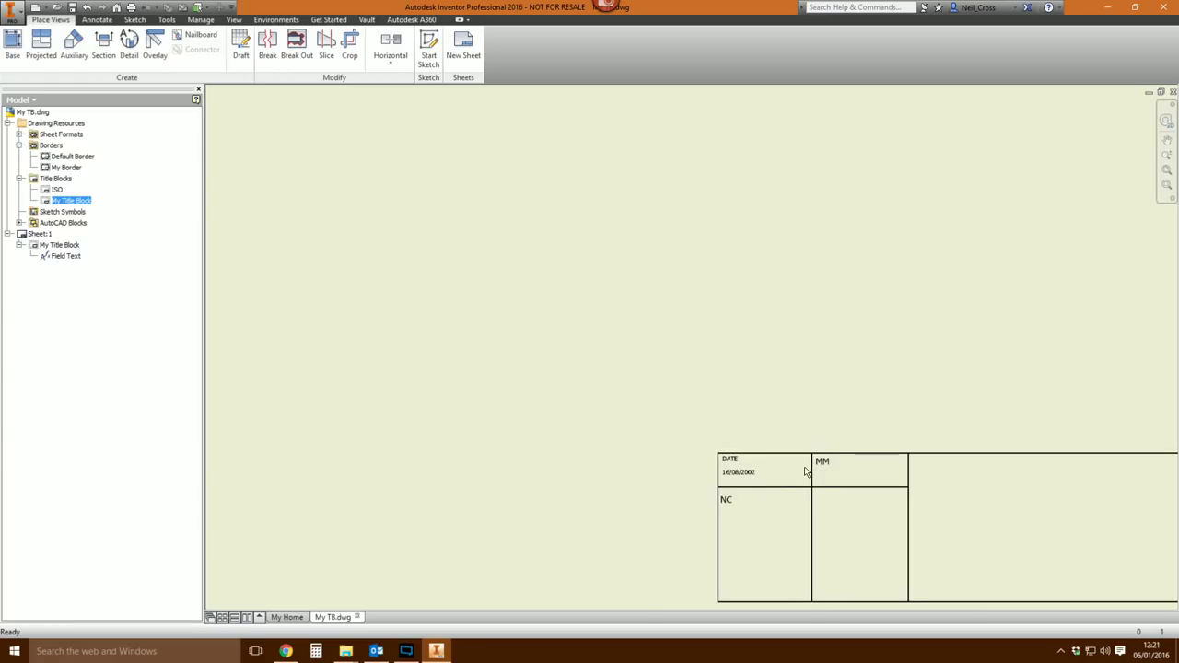
middle_click_drag(805, 471, 665, 419)
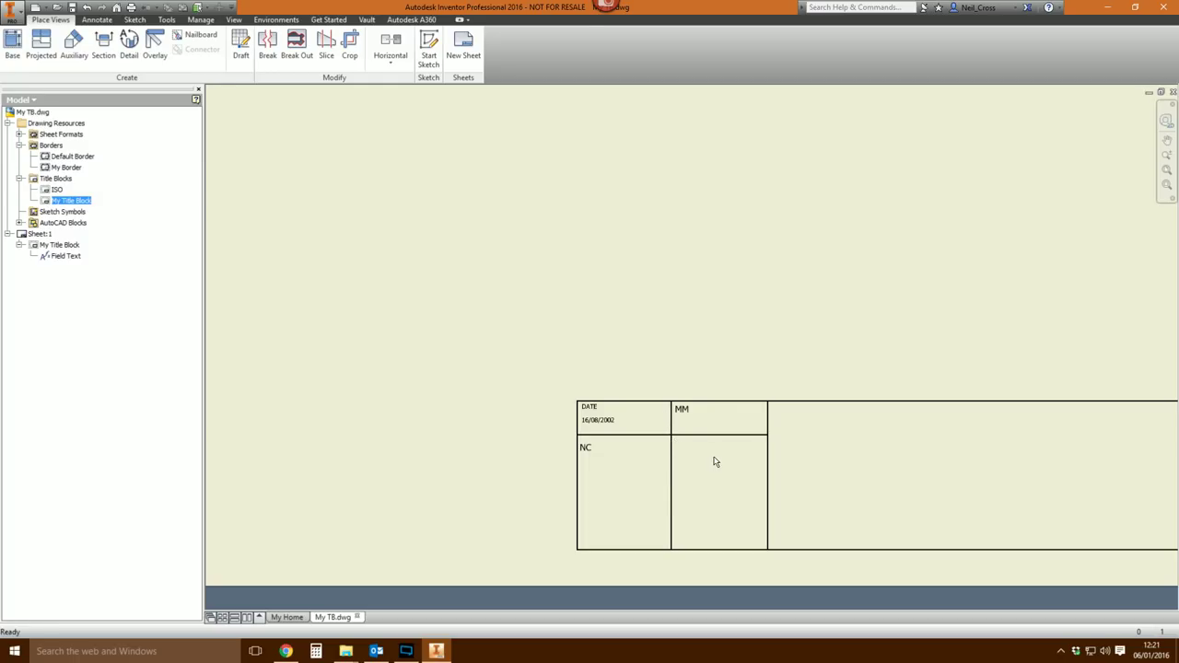
middle_click_drag(657, 447, 491, 433)
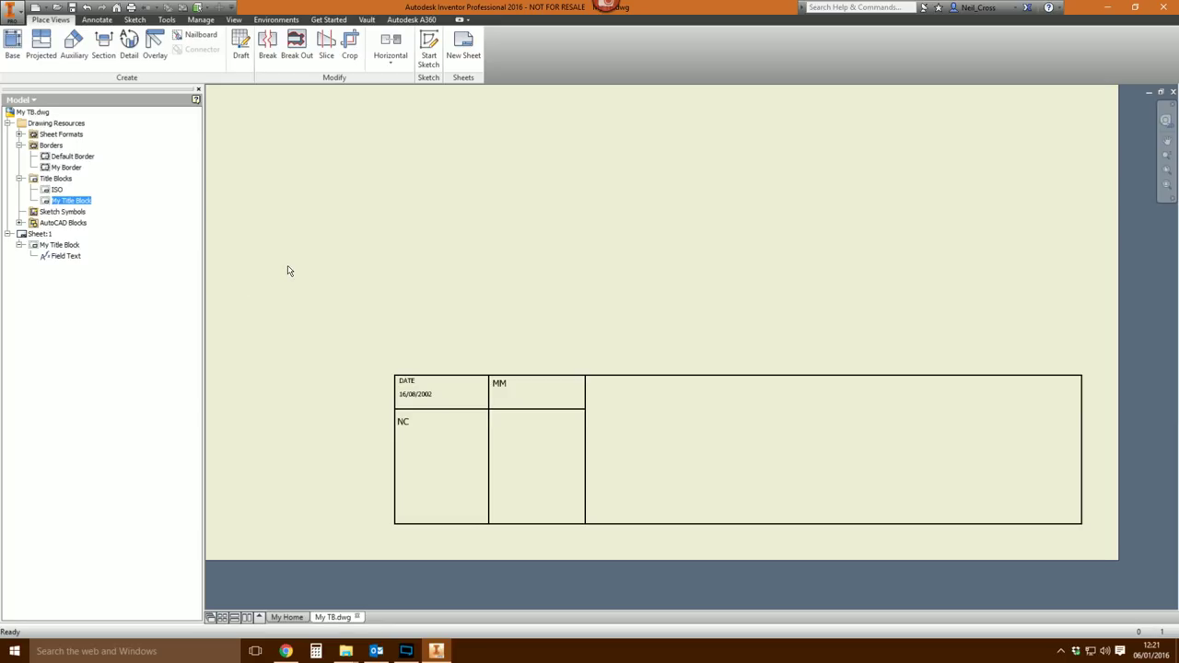
- Replace the CHECKED BY value with different initials via Edit Field Text
right_click(57, 244)
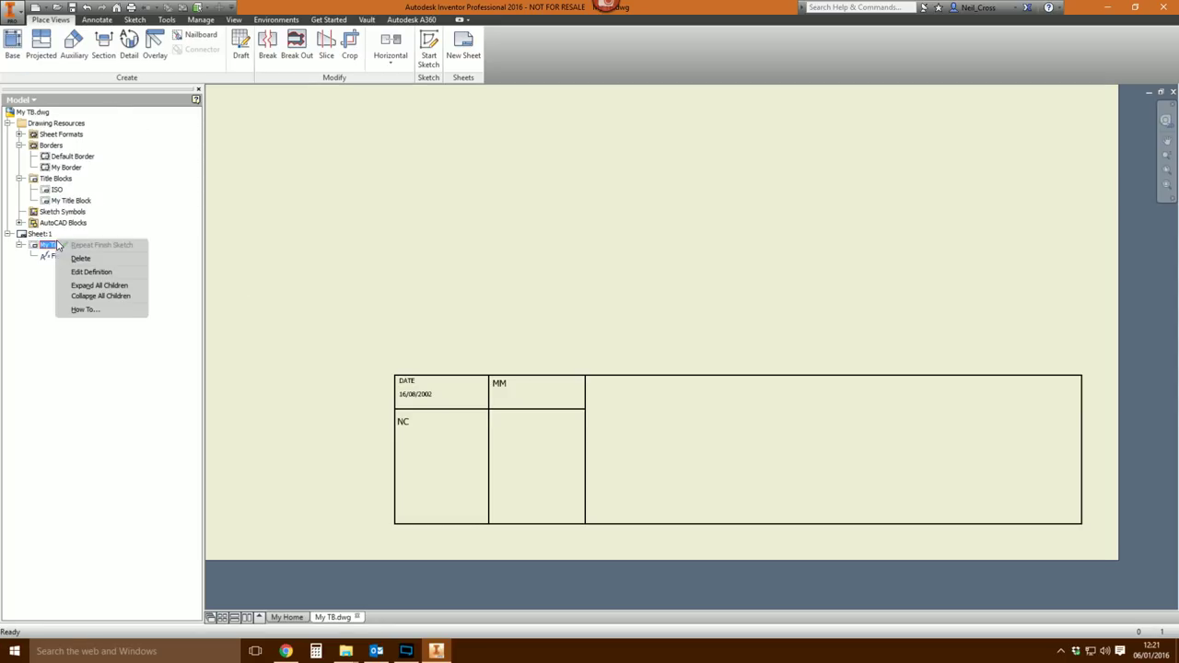
left_click(37, 327)
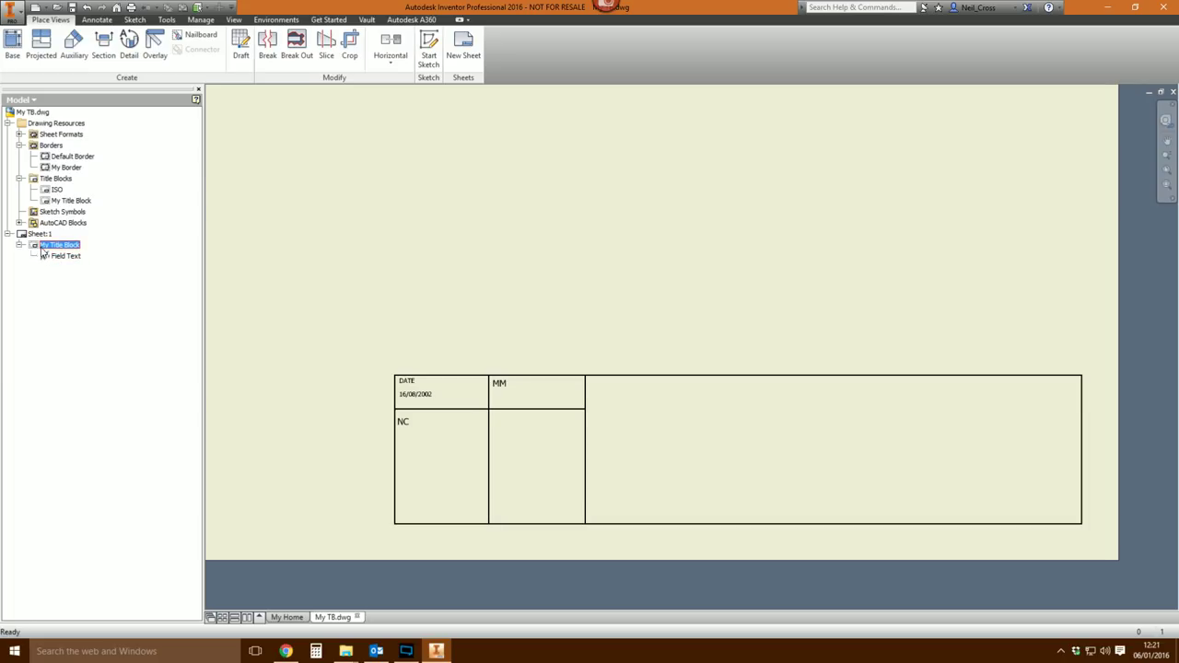
left_click(66, 257)
right_click(59, 262)
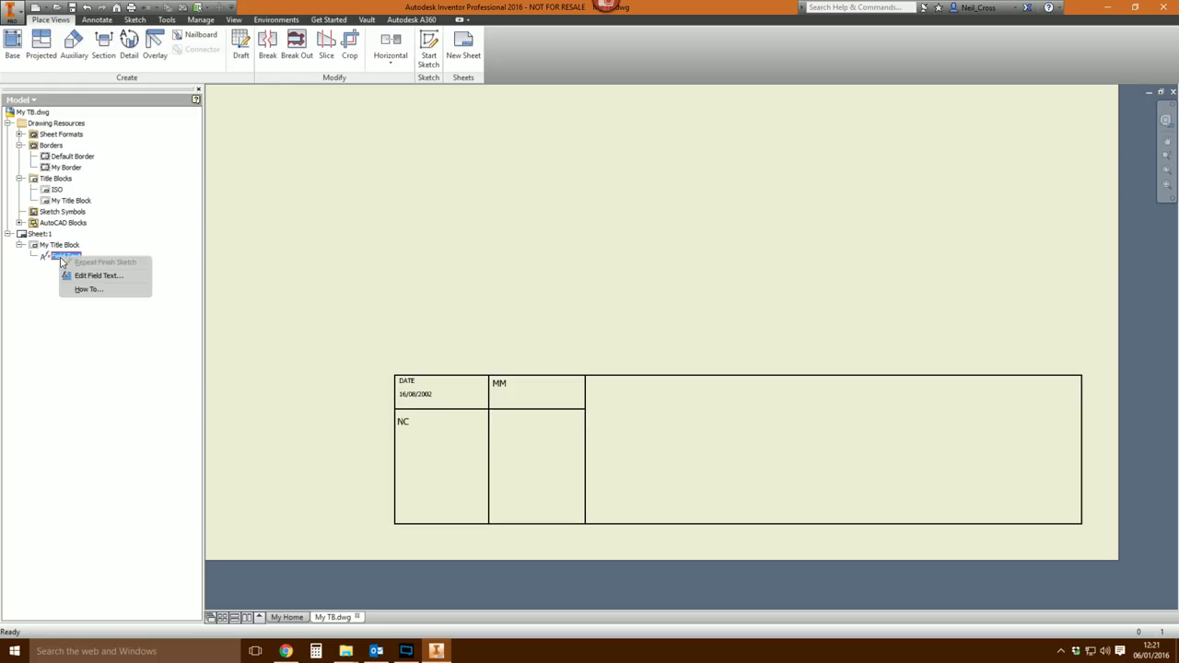
left_click(81, 276)
left_click(553, 230)
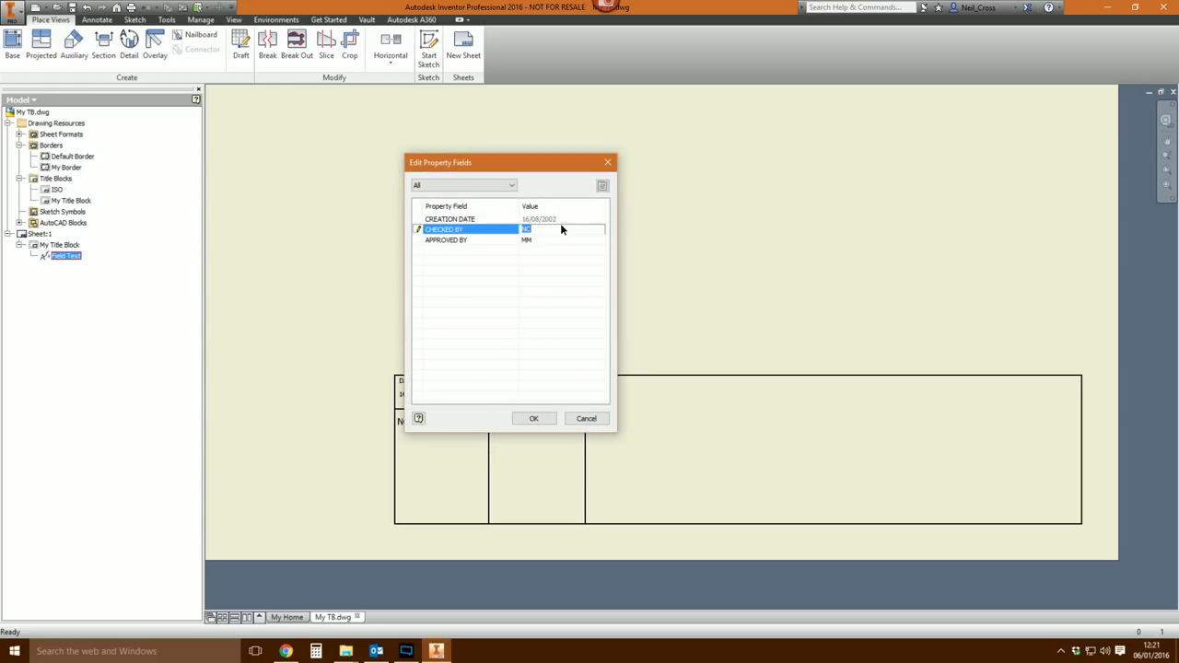
key("ctrl+a")
type("JJ")
key("Return")
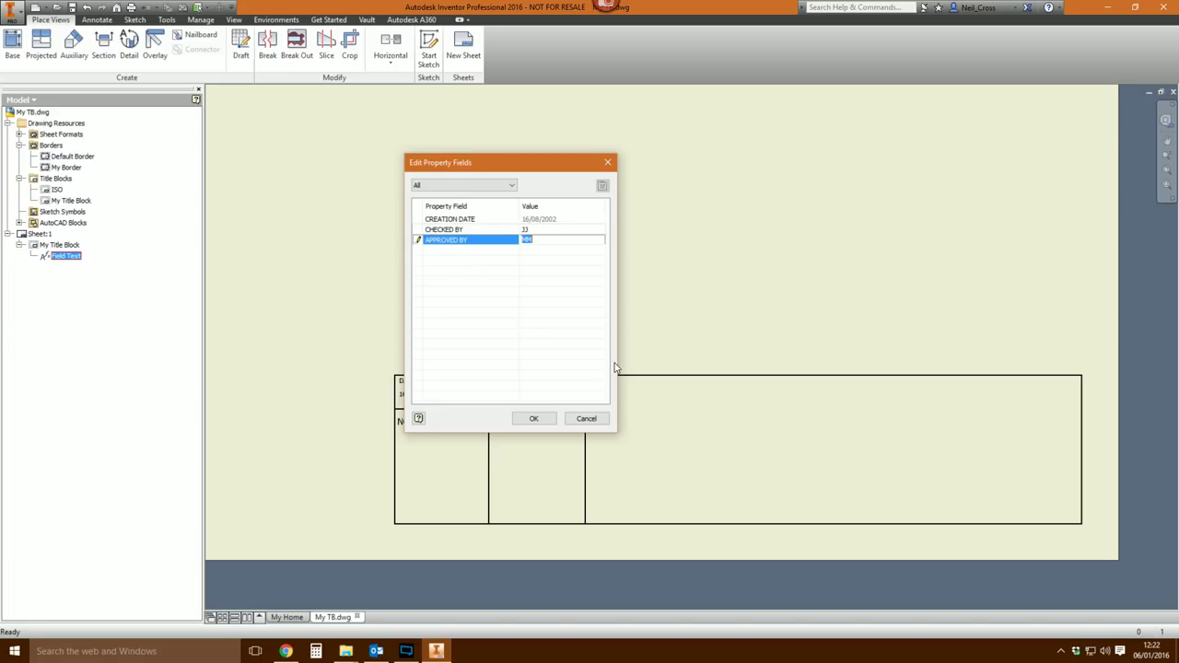
left_click(534, 418)
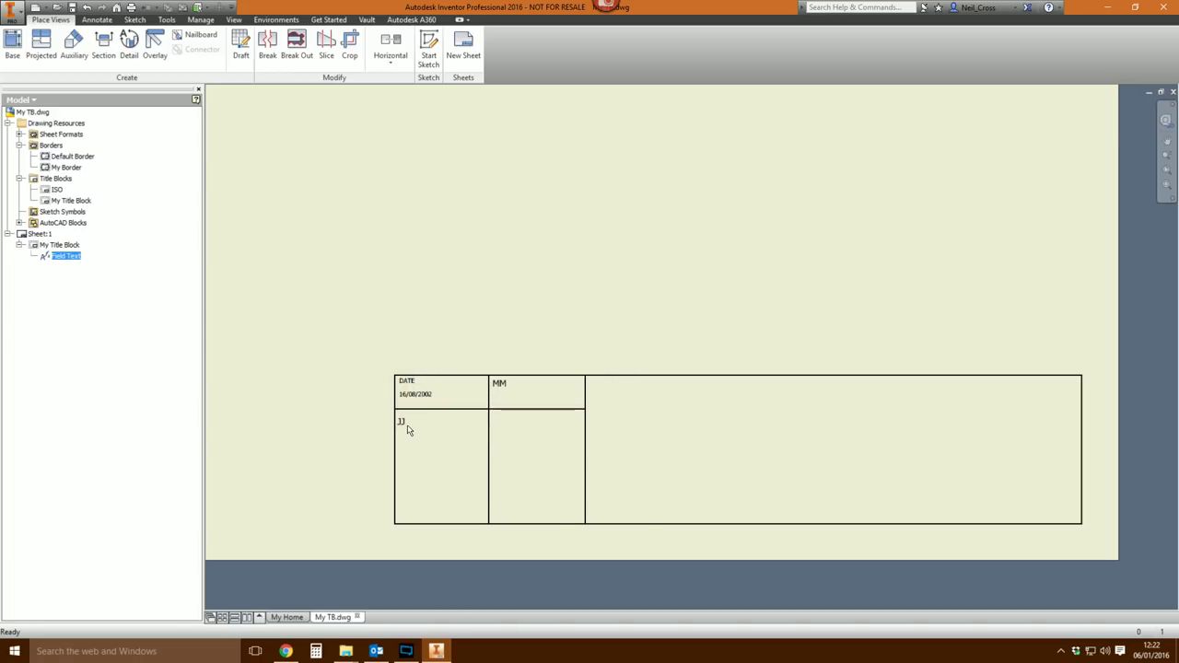
right_click(60, 245)
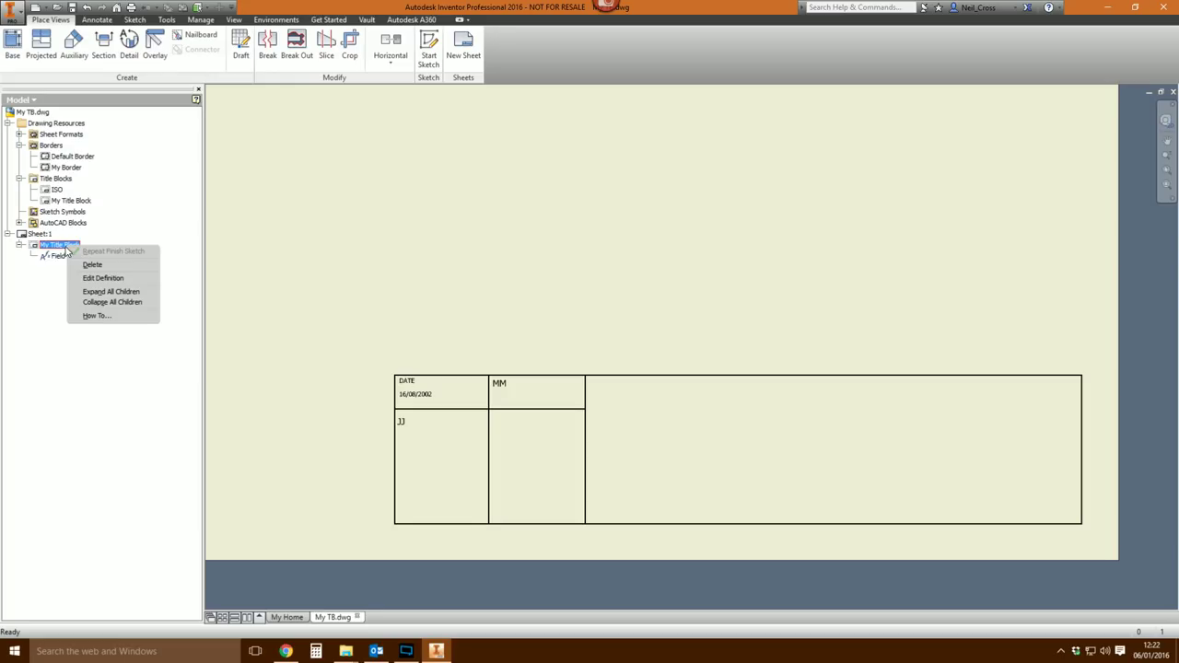
- Re-insert My Title Block, dismiss the prompts, then delete it from Sheet:1
left_click(101, 278)
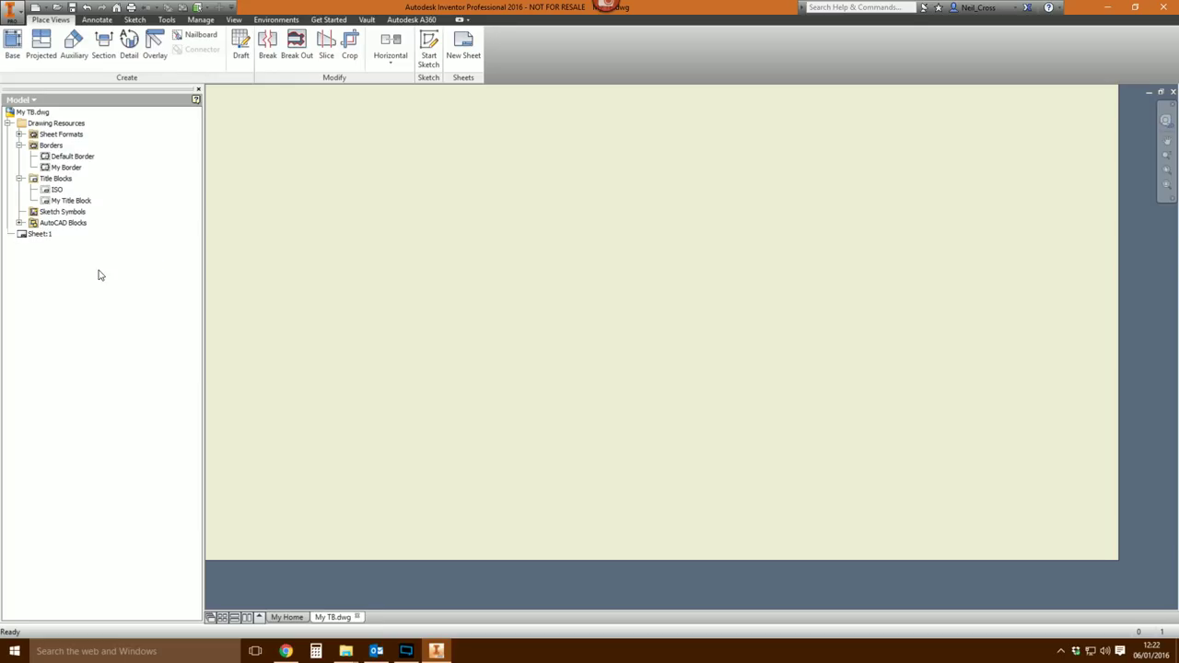
right_click(69, 201)
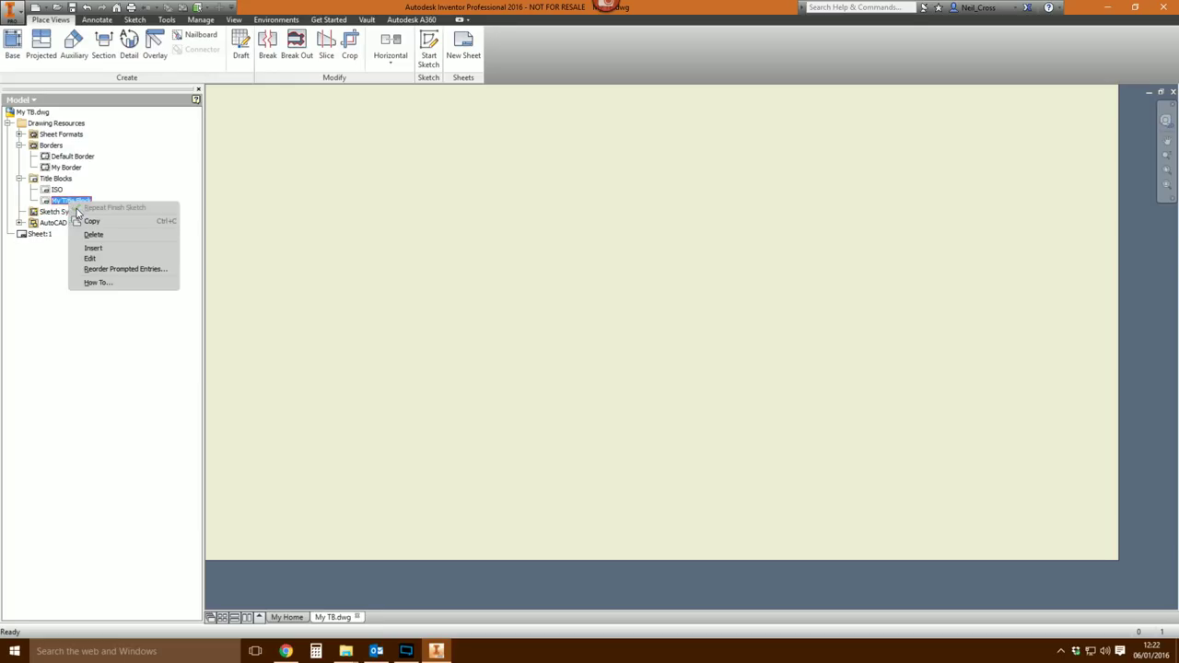
left_click(111, 250)
key("Return")
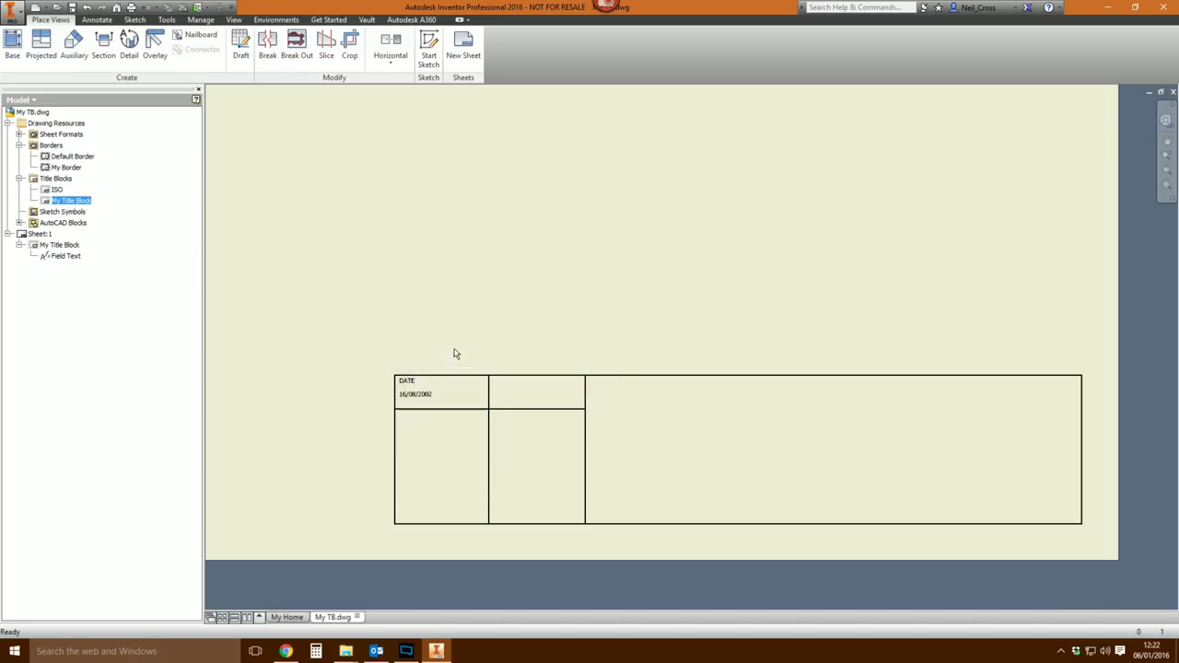
right_click(57, 245)
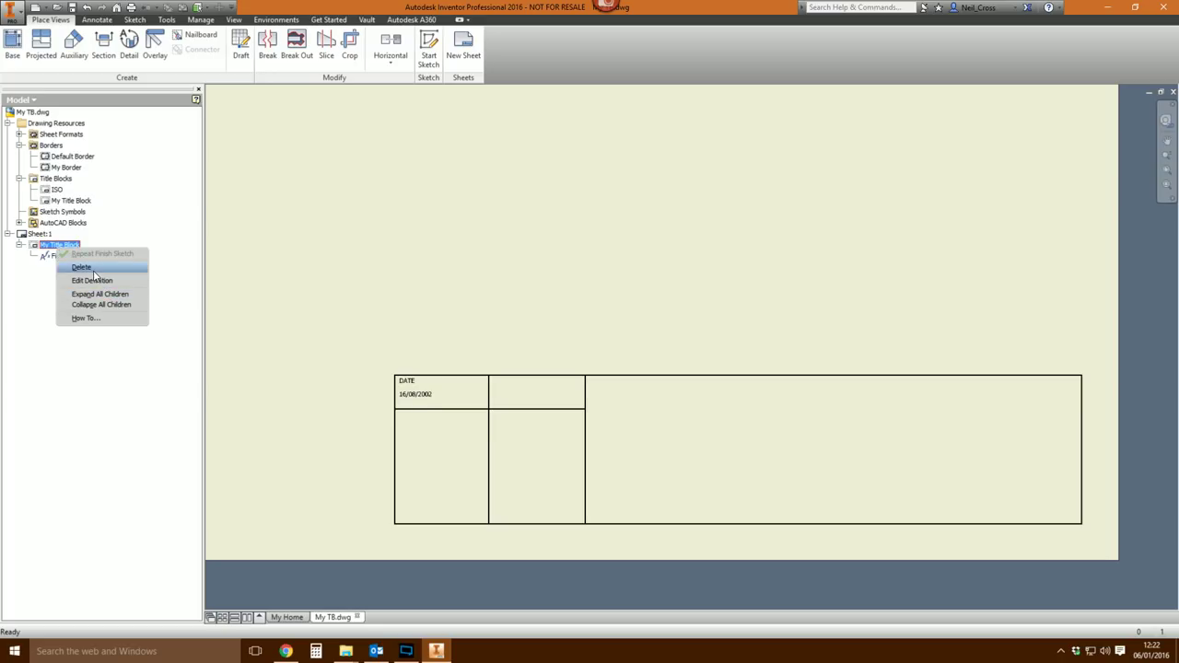
left_click(92, 268)
right_click(70, 200)
- Edit My Title Block and draw a text box in the large right cell using Properties - Model
left_click(108, 258)
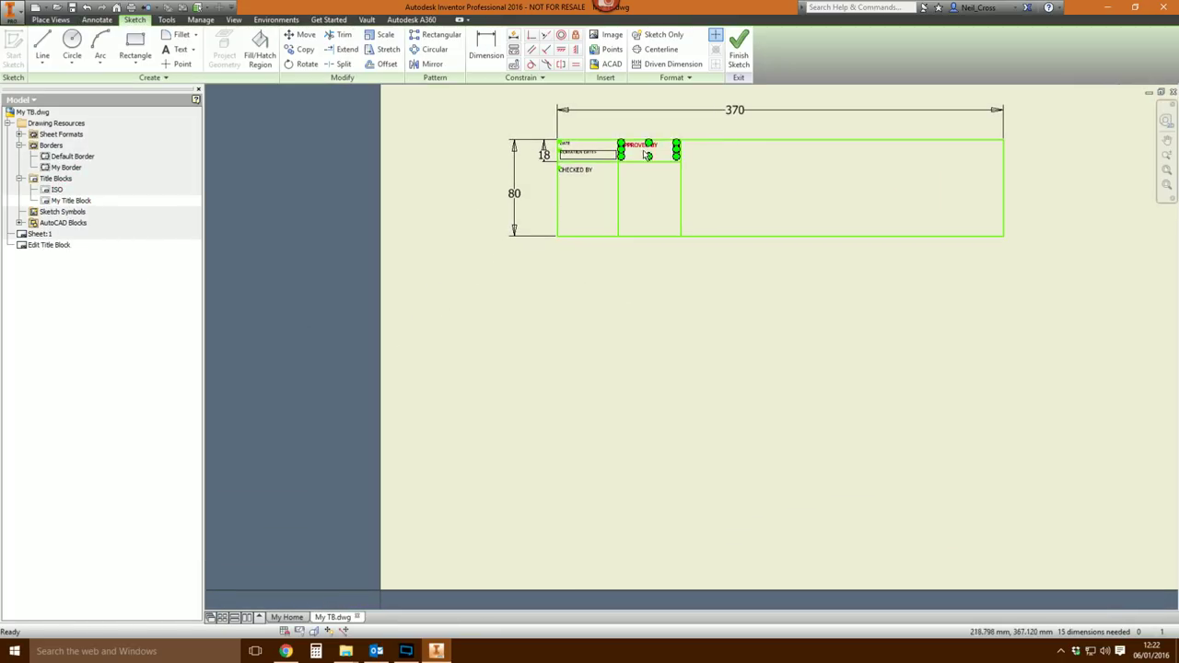
middle_click_drag(474, 328, 433, 346)
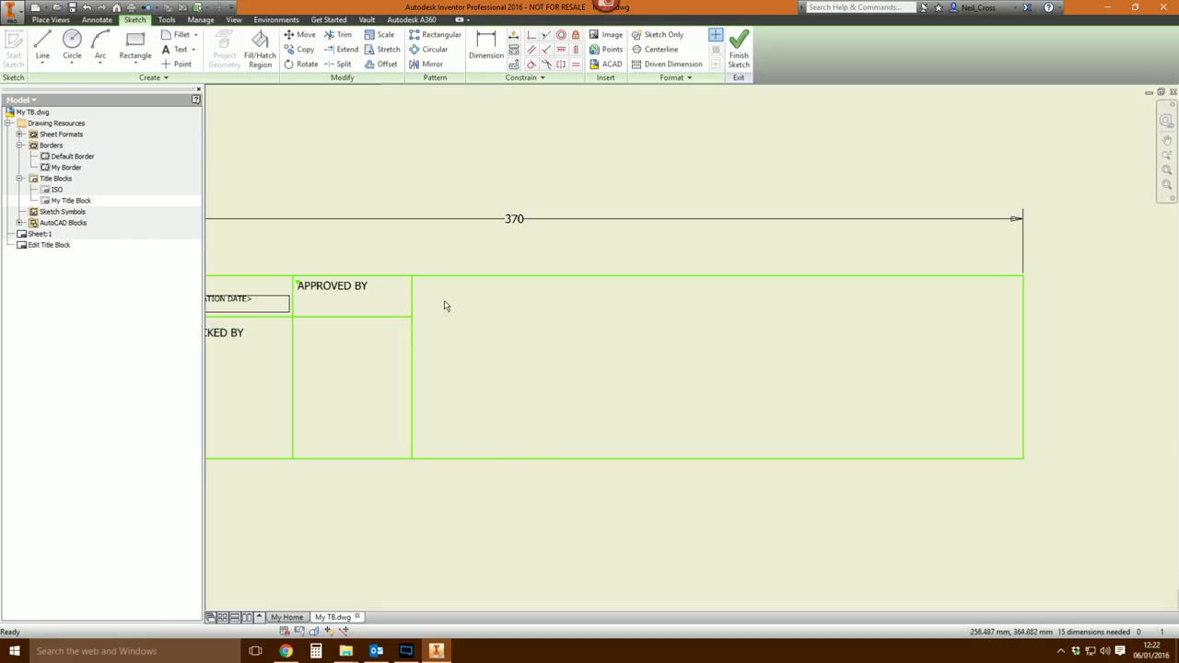
left_click(180, 49)
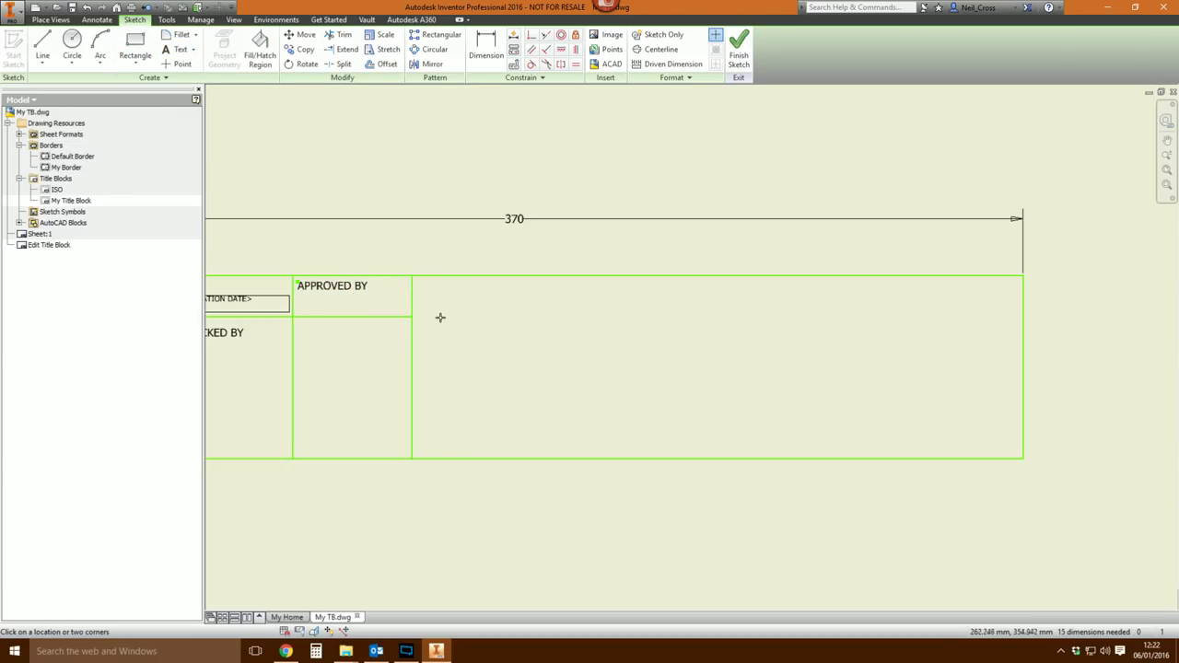
left_click_drag(430, 285, 751, 323)
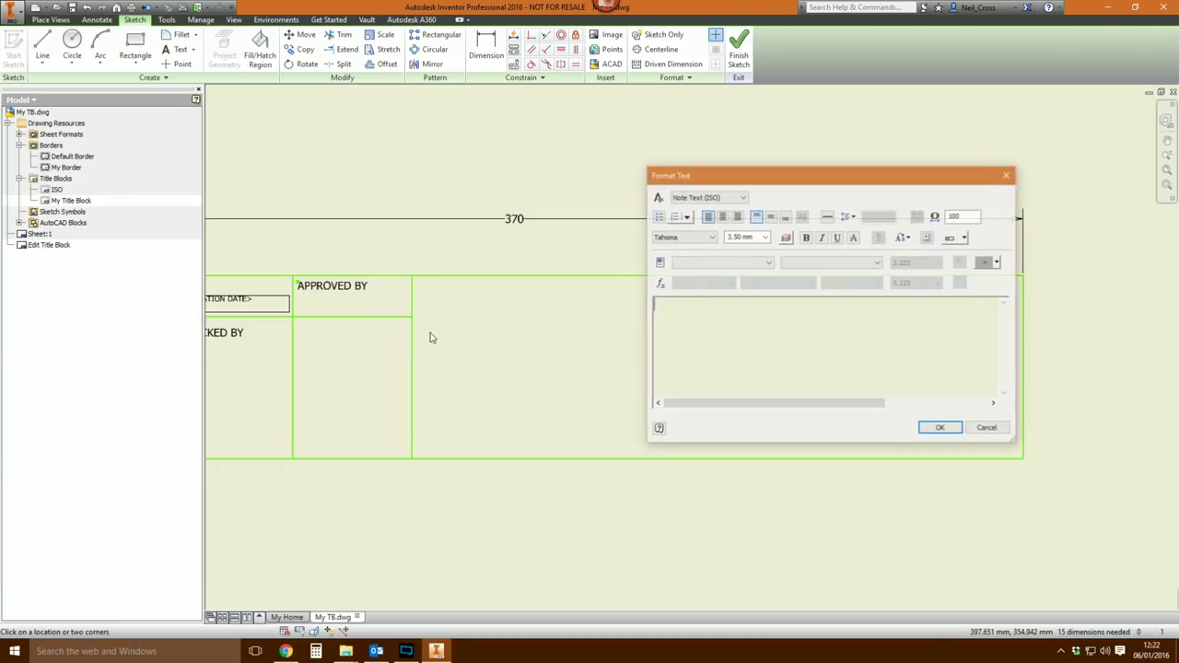
left_click(705, 264)
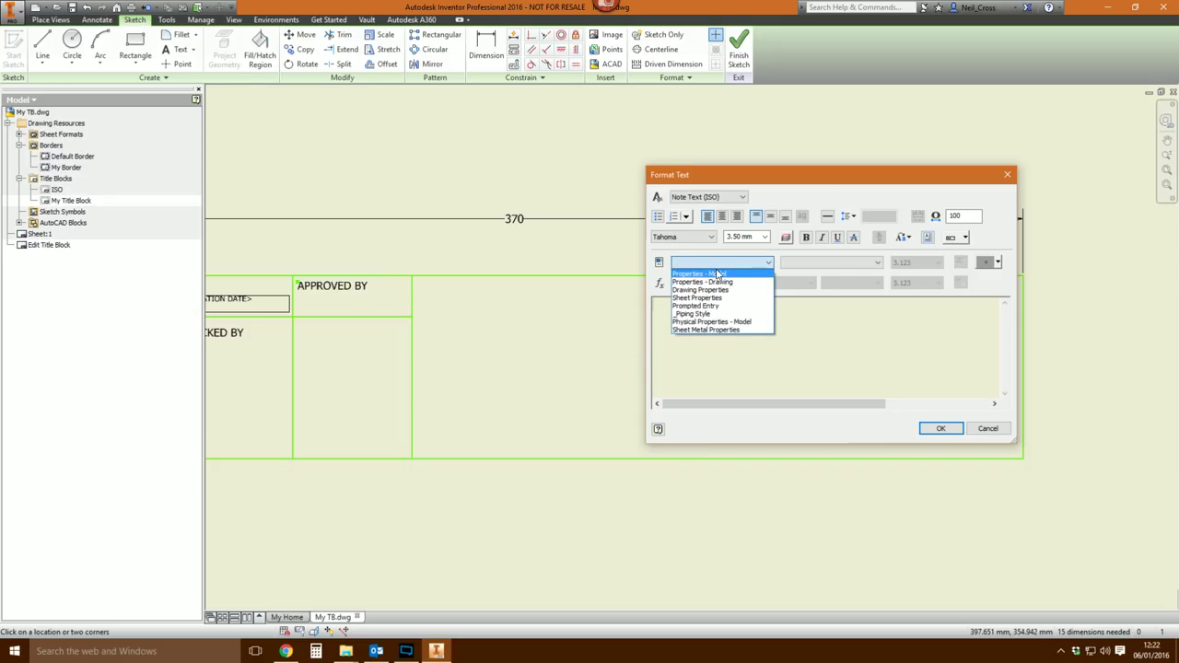
left_click(717, 274)
left_click(815, 264)
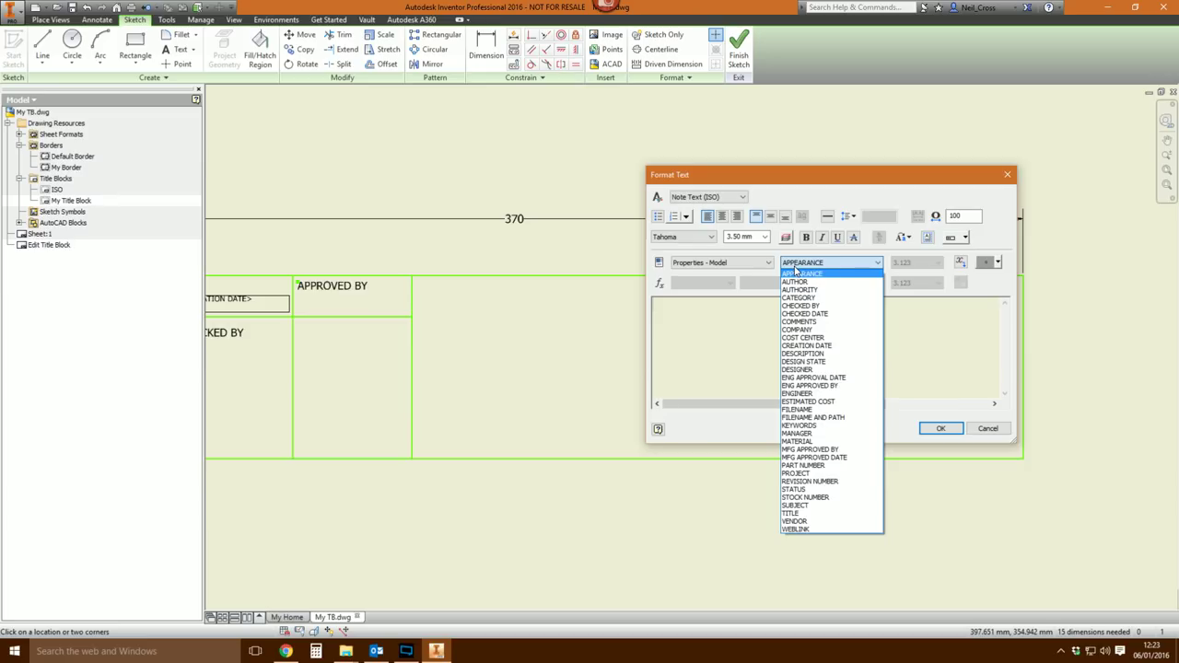
- Insert the model's PART NUMBER property field into the title block's large right cell
left_click(820, 466)
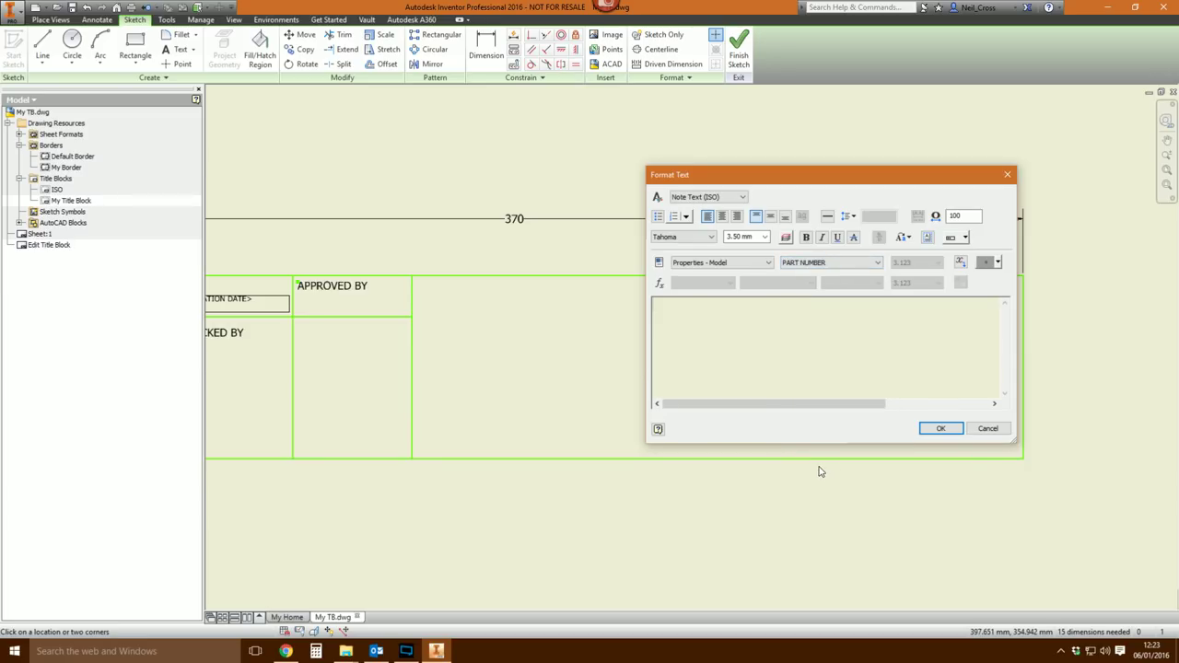
left_click(961, 263)
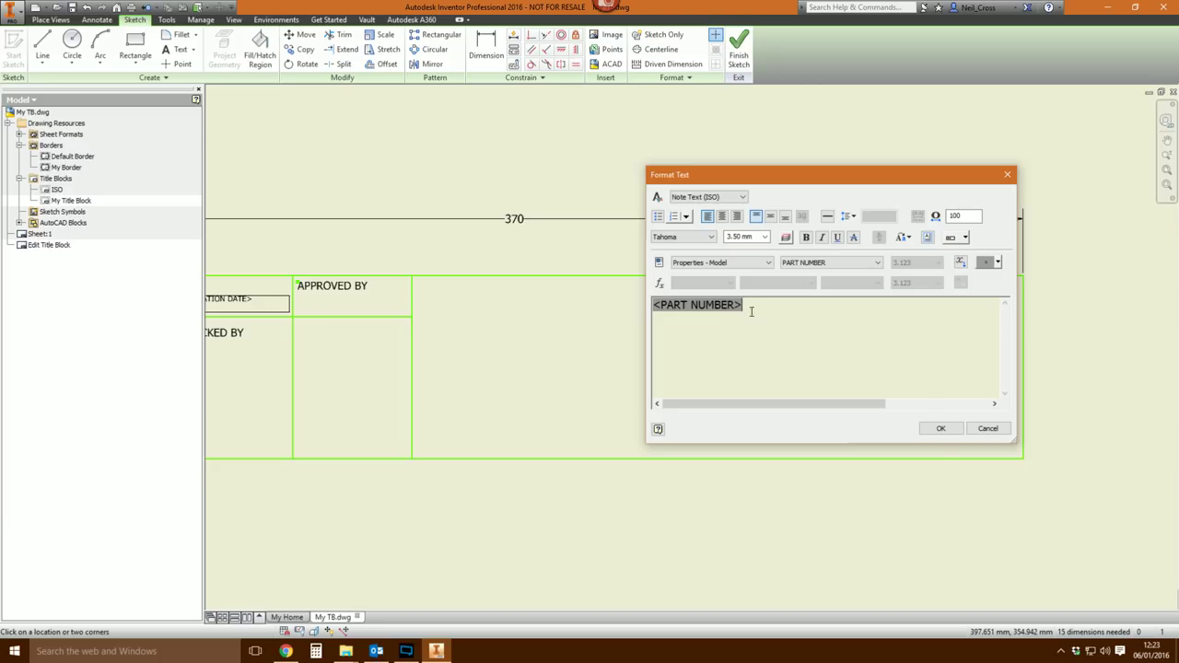
left_click(941, 428)
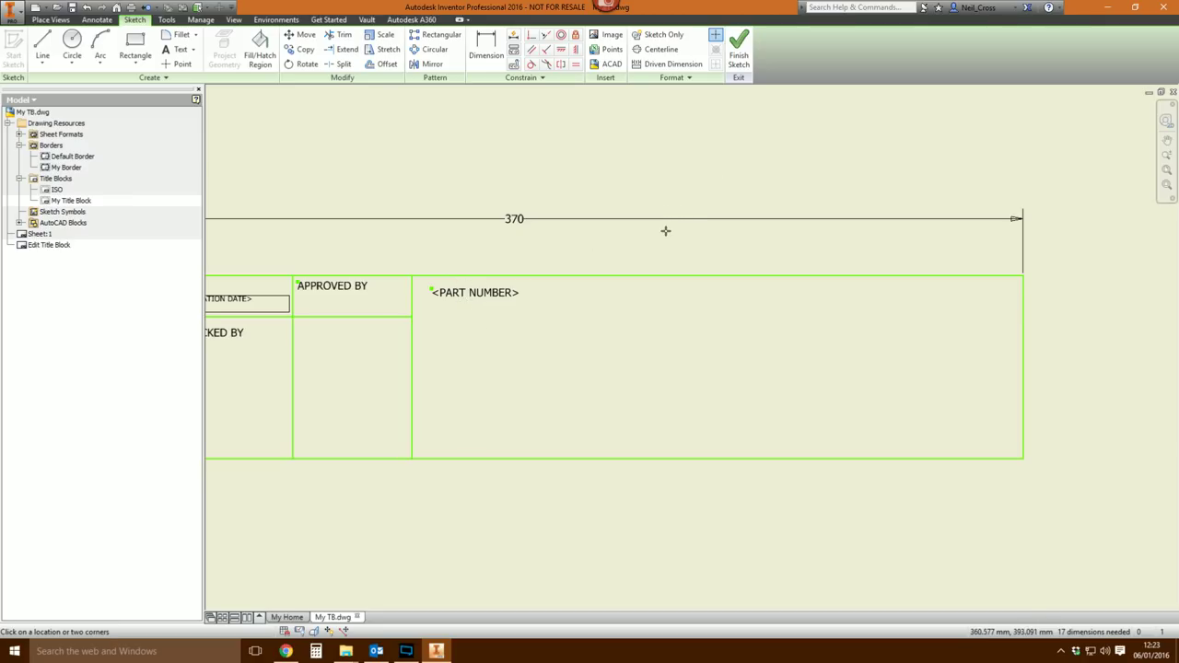
right_click(626, 248)
- Open the TB.idw drawing, accepting the search-path warning
left_click(62, 12)
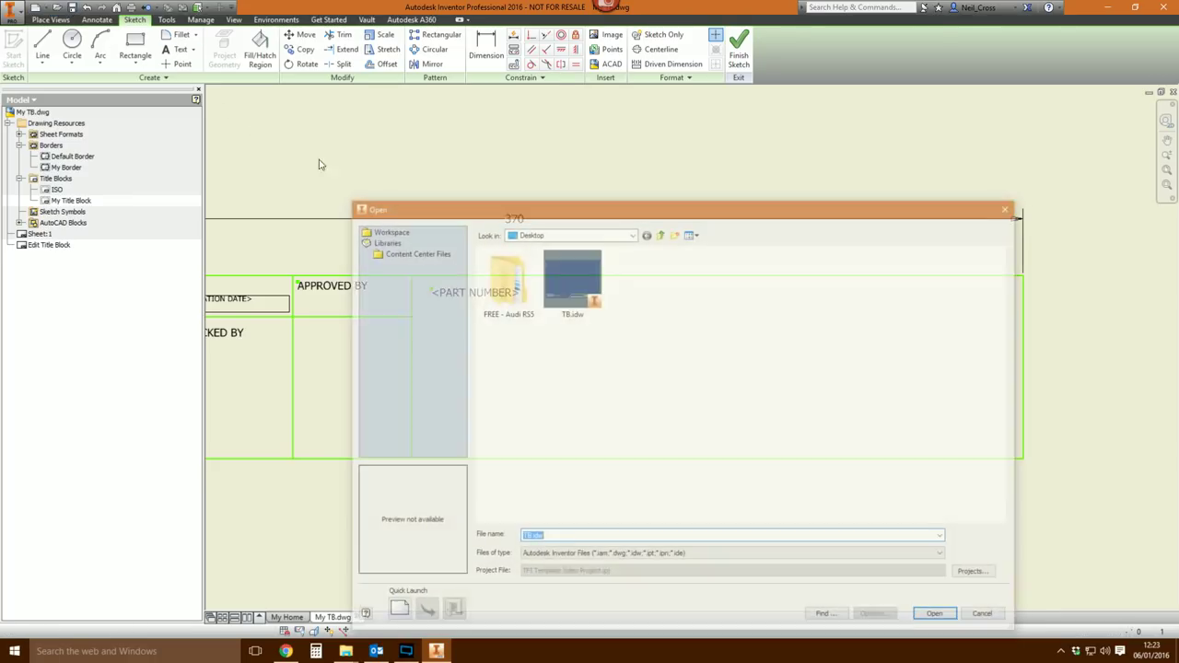
left_click(581, 274)
double_click(564, 299)
left_click(612, 453)
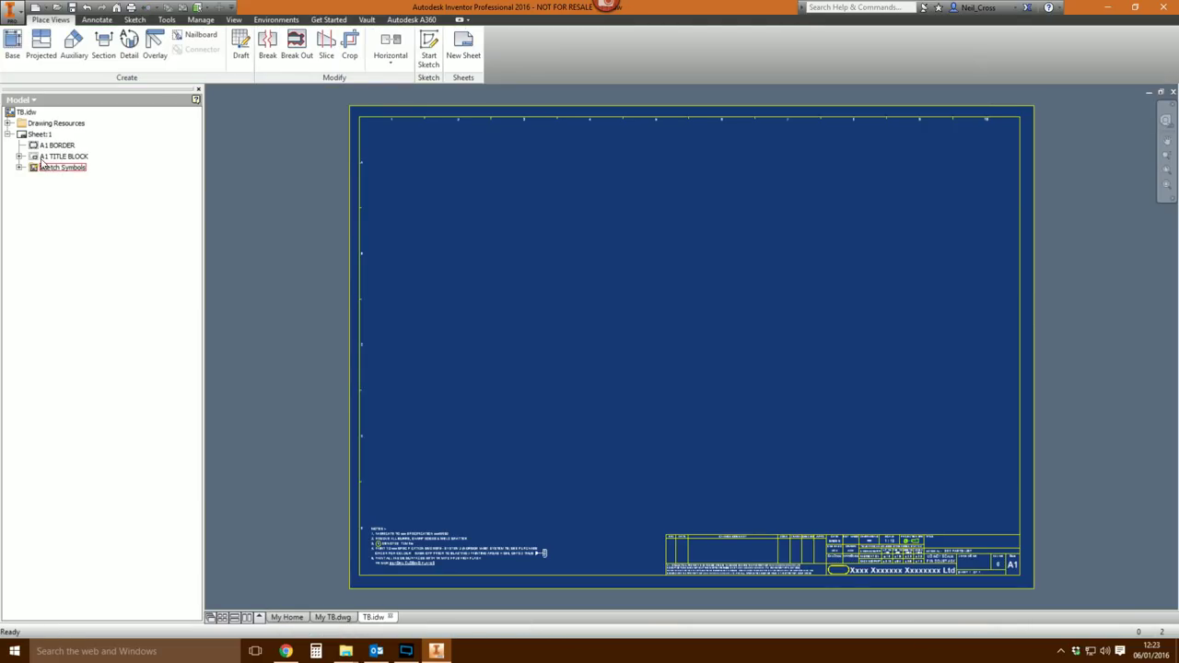
- Delete the border and A1 TITLE BLOCK from Sheet:1, then edit the A3 TITLE BLOCK
left_click(8, 123)
left_click(20, 158)
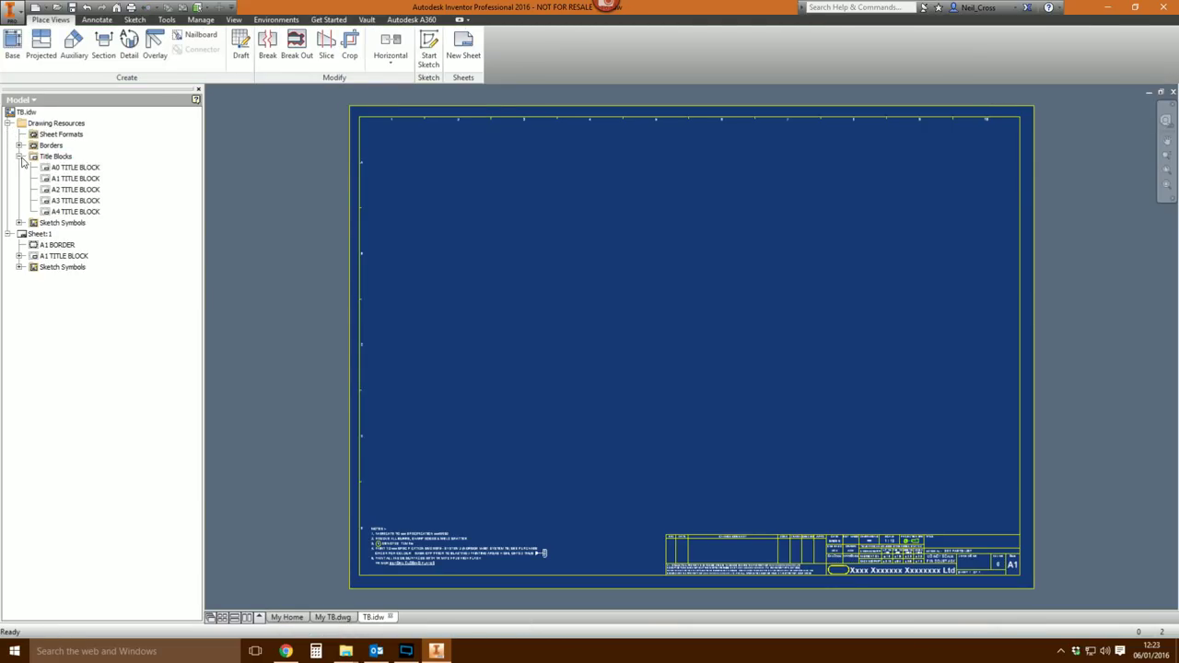
right_click(74, 201)
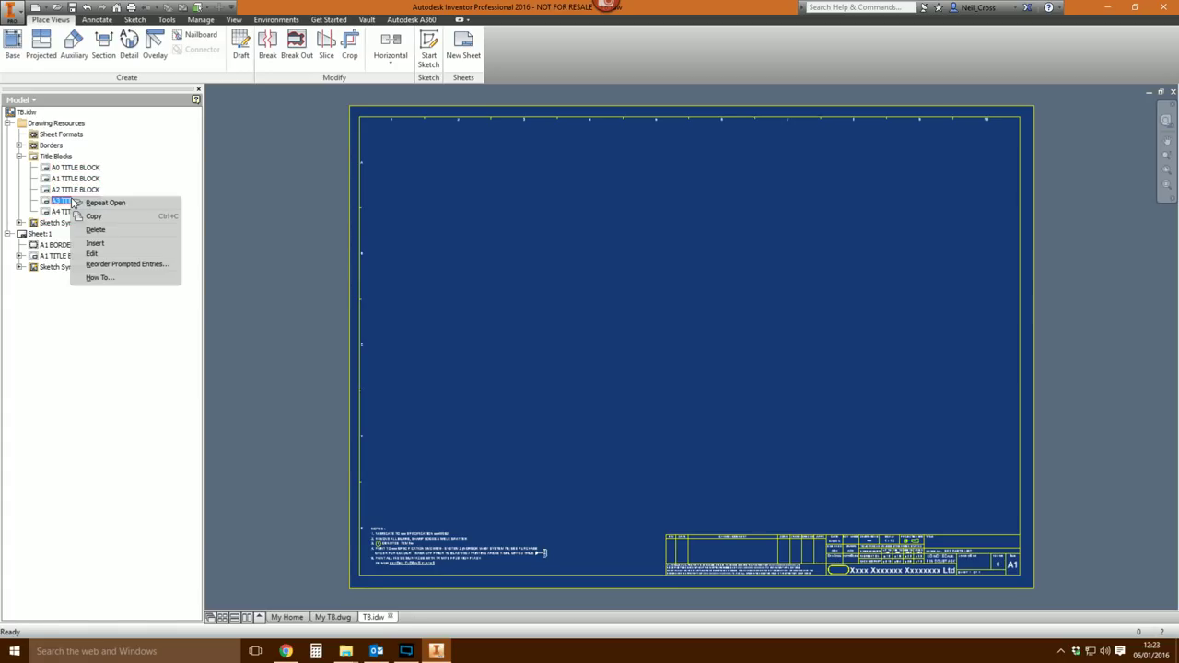
right_click(38, 243)
left_click(66, 263)
right_click(53, 247)
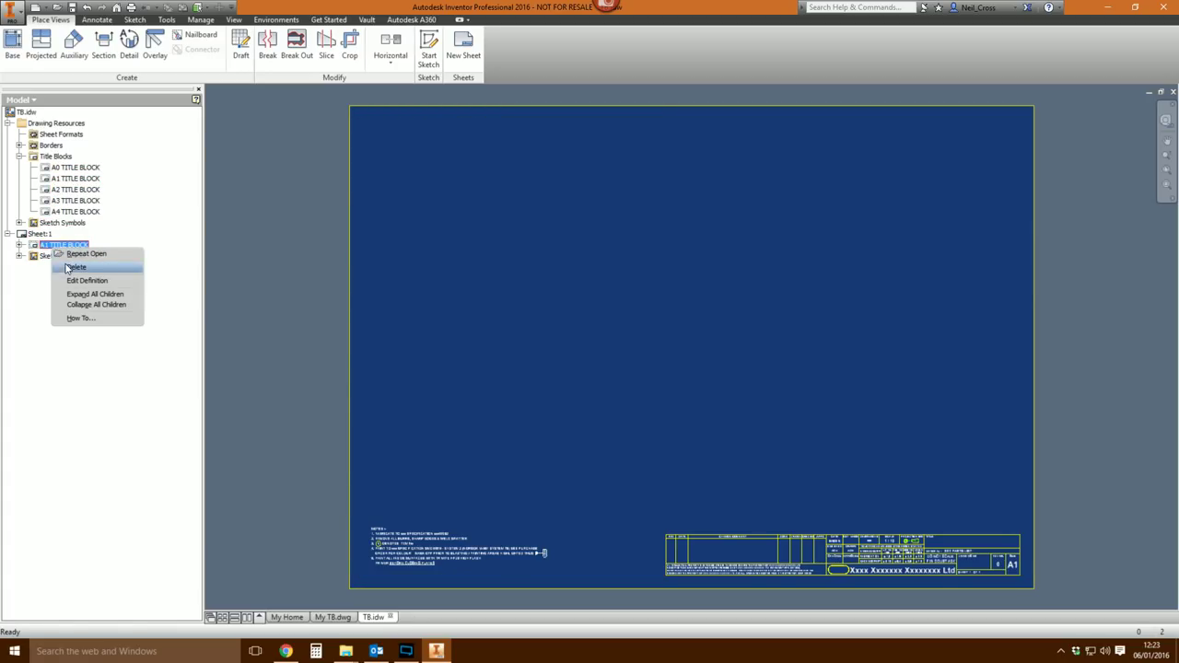
left_click(67, 267)
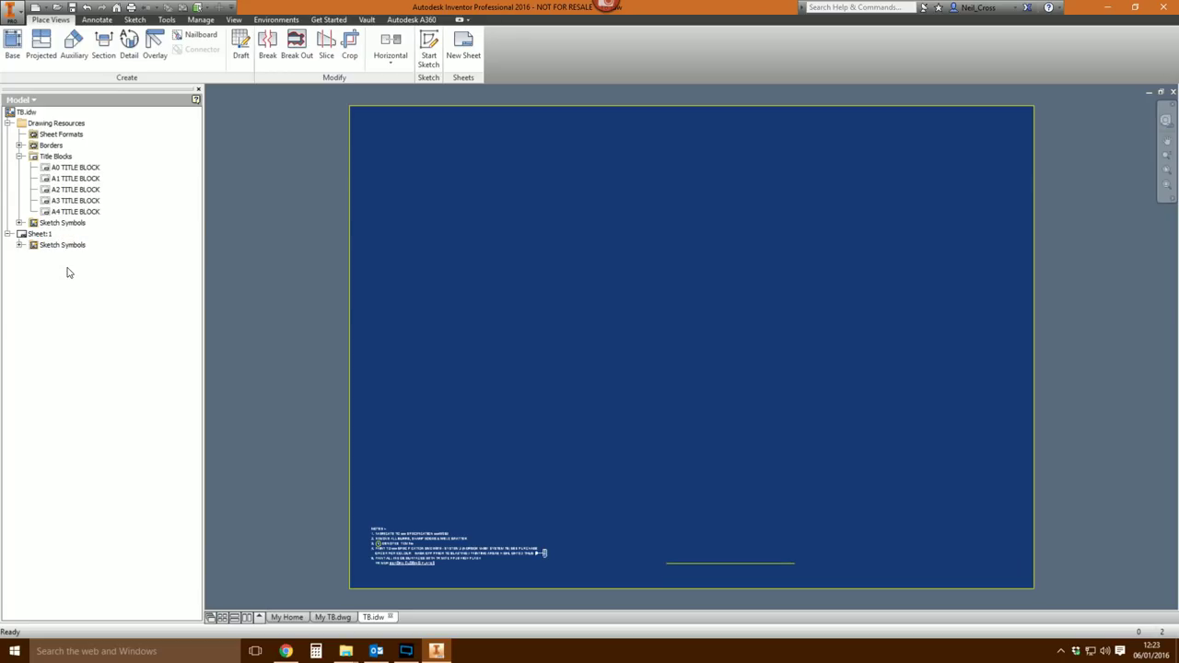
right_click(74, 203)
left_click(103, 254)
scroll(702, 504, "up", 5)
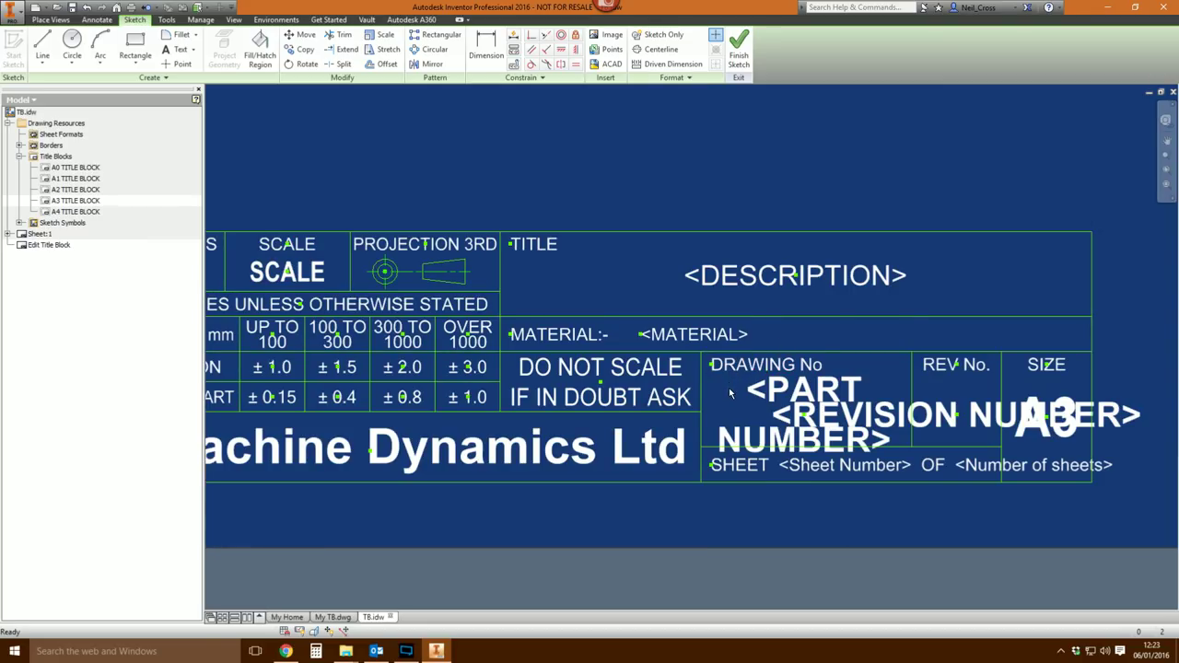
- Inspect the Format Text settings of the <DESCRIPTION> and <PART NUMBER> fields without changes
left_click(739, 274)
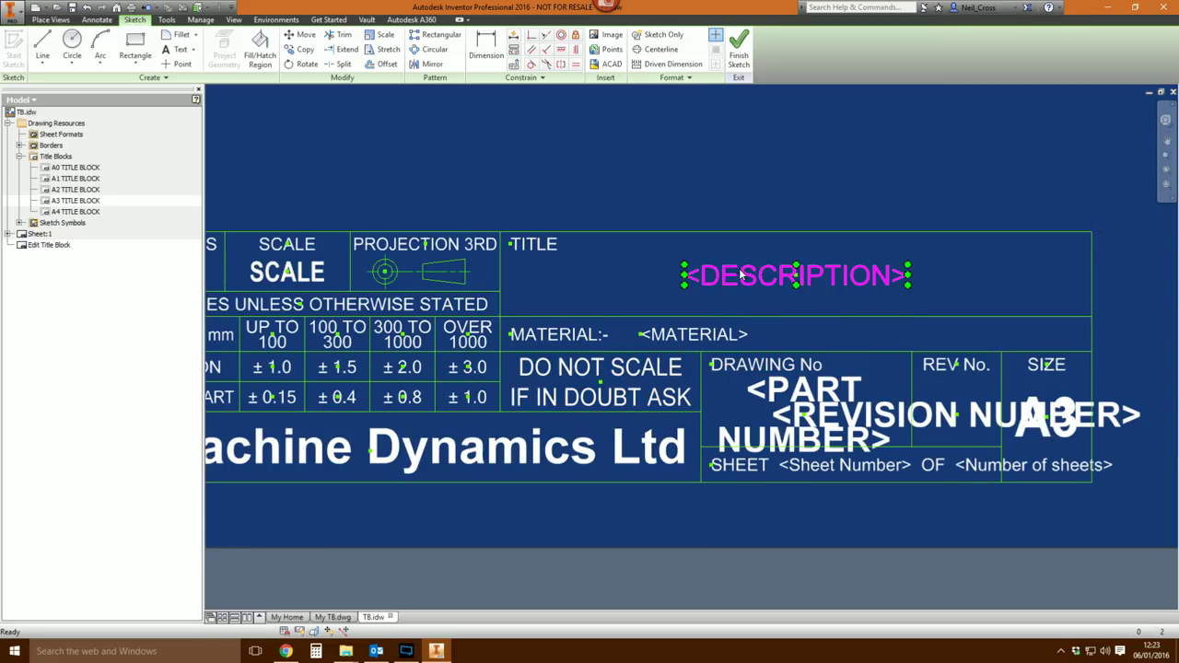
double_click(746, 283)
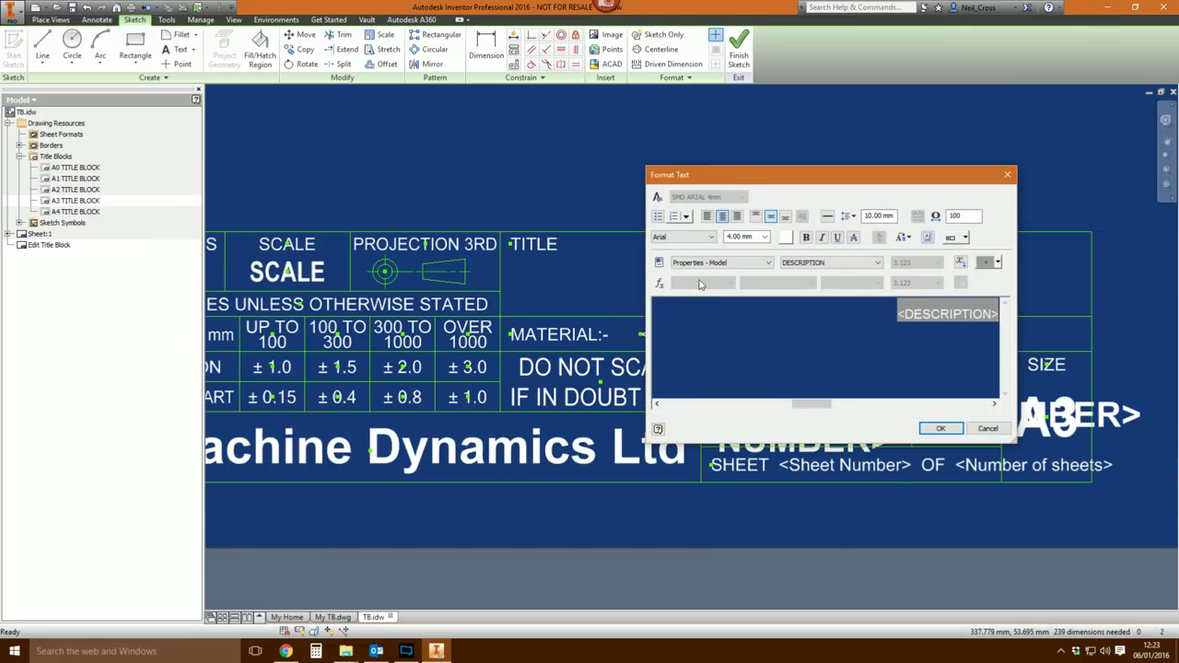
left_click(1008, 174)
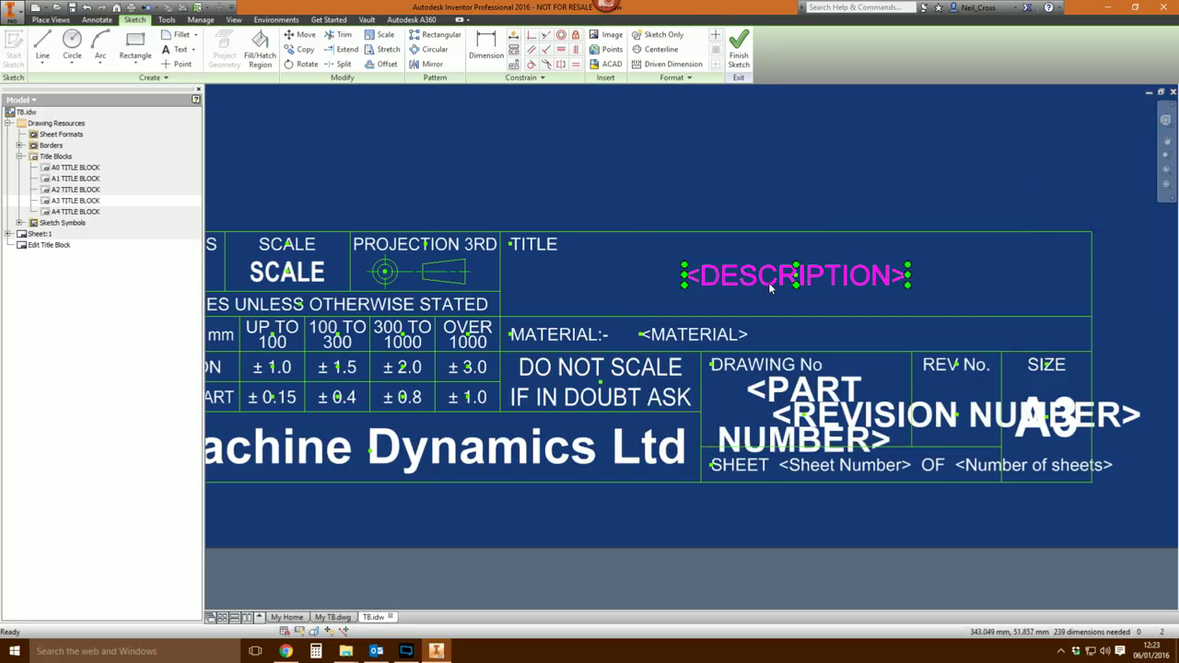
middle_click_drag(597, 350, 472, 253)
double_click(663, 313)
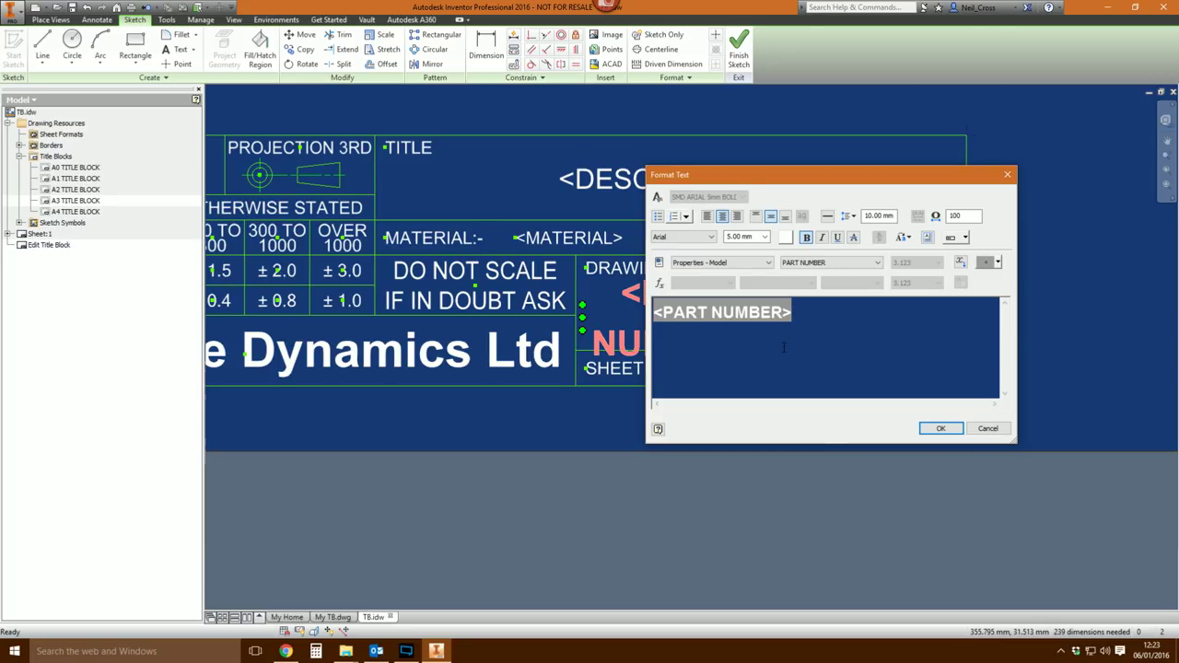
left_click_drag(826, 180, 938, 181)
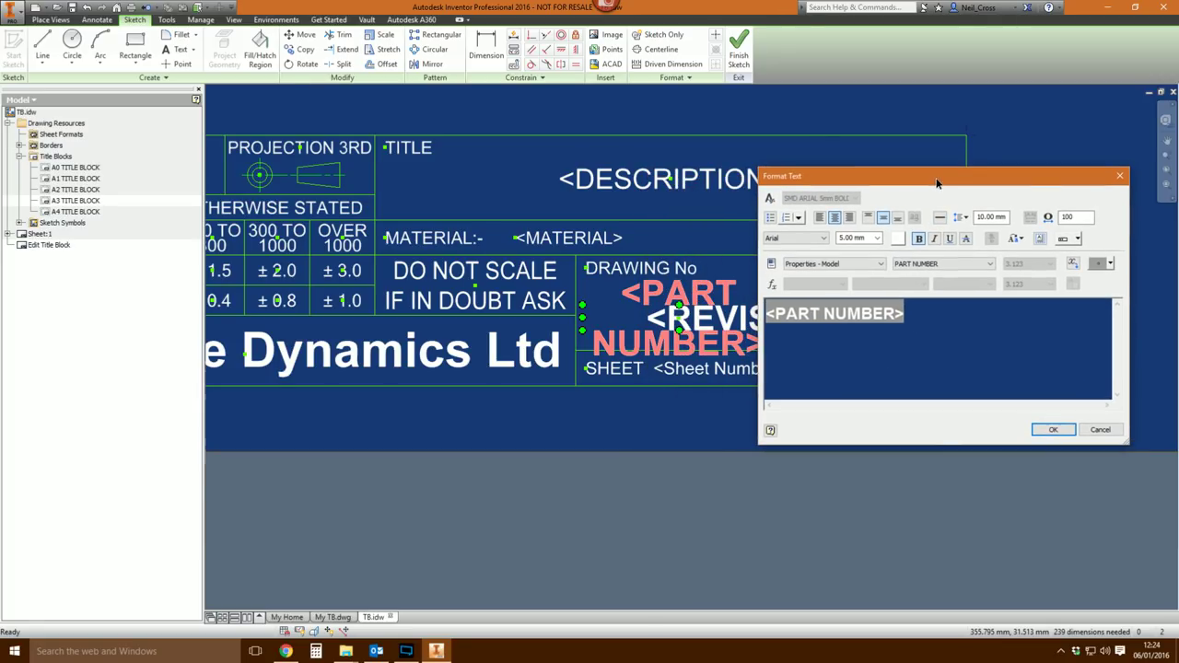
left_click(880, 314)
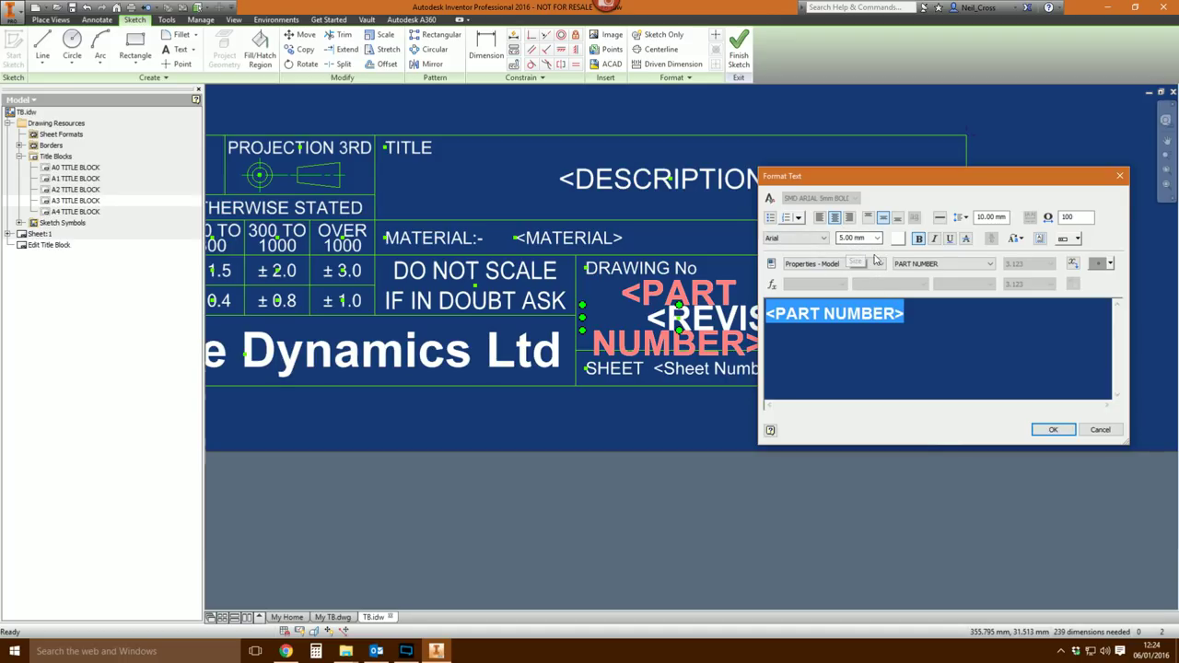
left_click(1119, 175)
- Inspect the <REVISION NUMBER> and <MASS> fields, then finish the sketch discarding edits
double_click(856, 319)
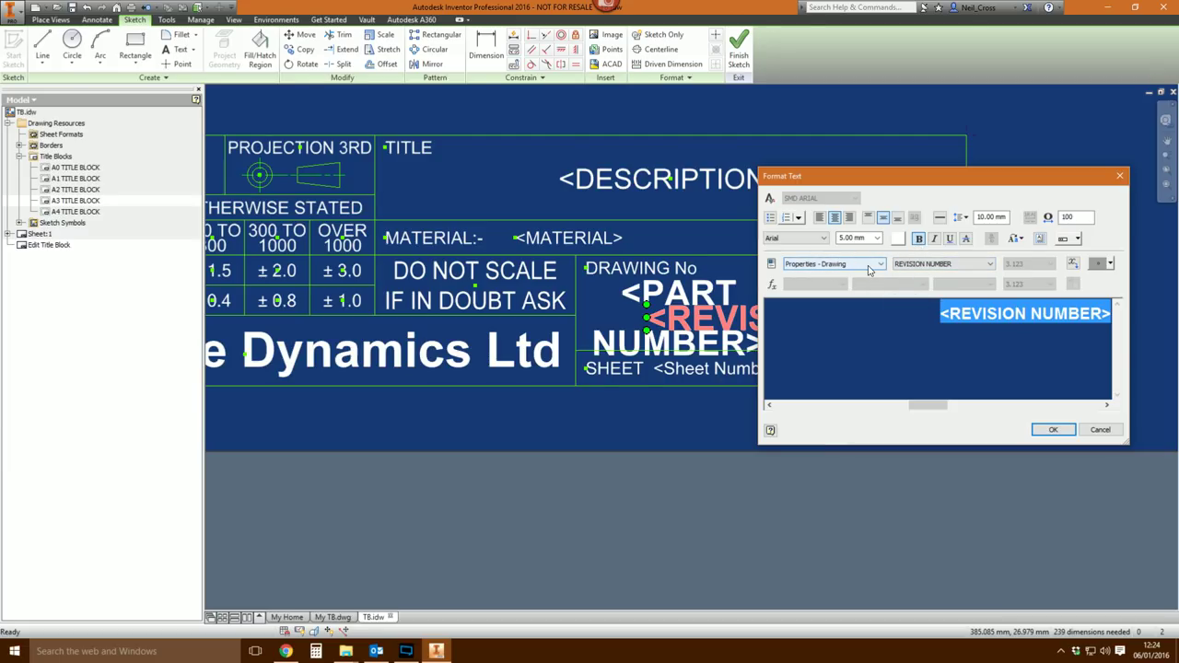
left_click(1100, 430)
middle_click_drag(536, 417, 799, 398)
scroll(535, 387, "down", 2)
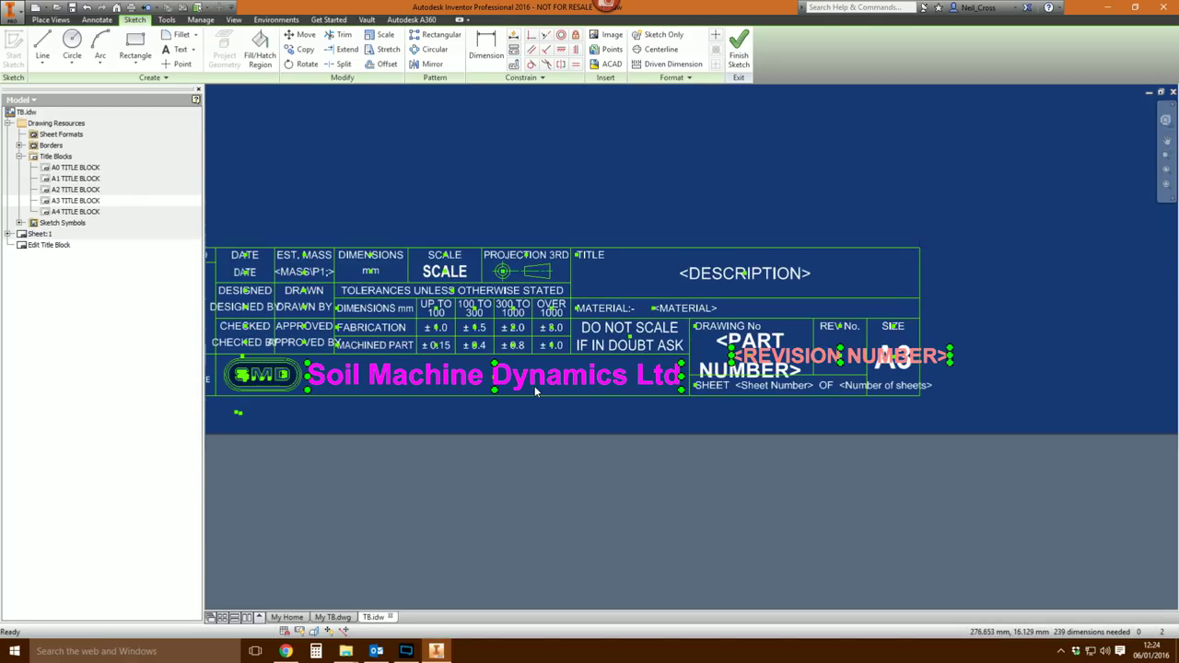
middle_click_drag(380, 274, 507, 273)
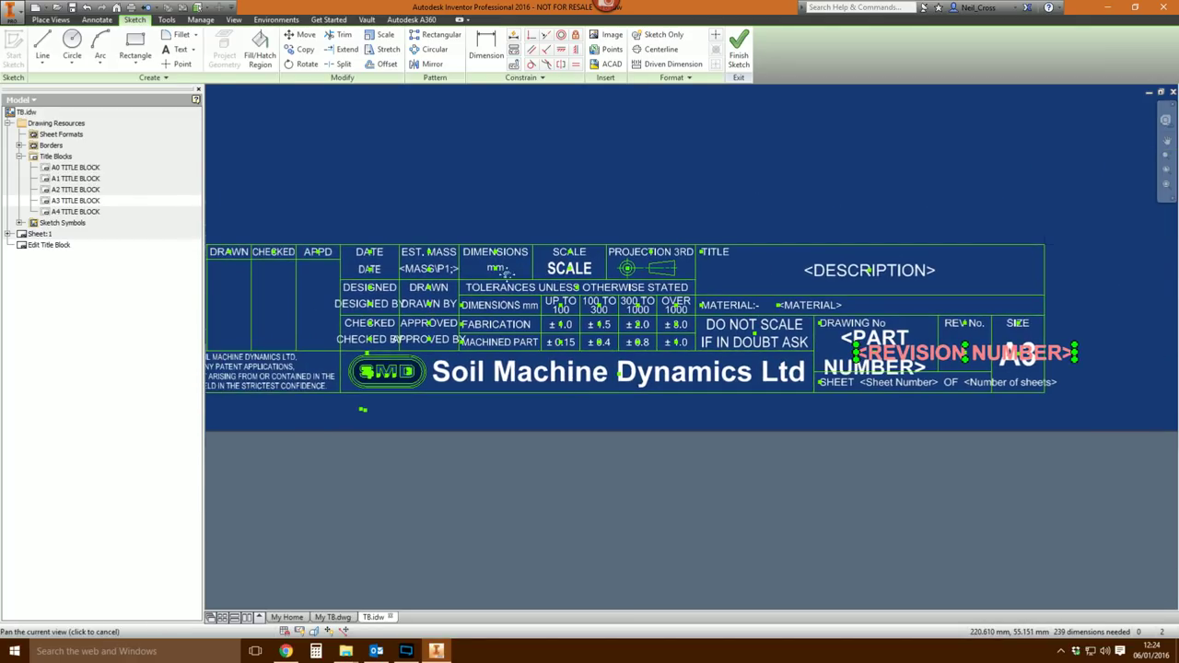
double_click(415, 269)
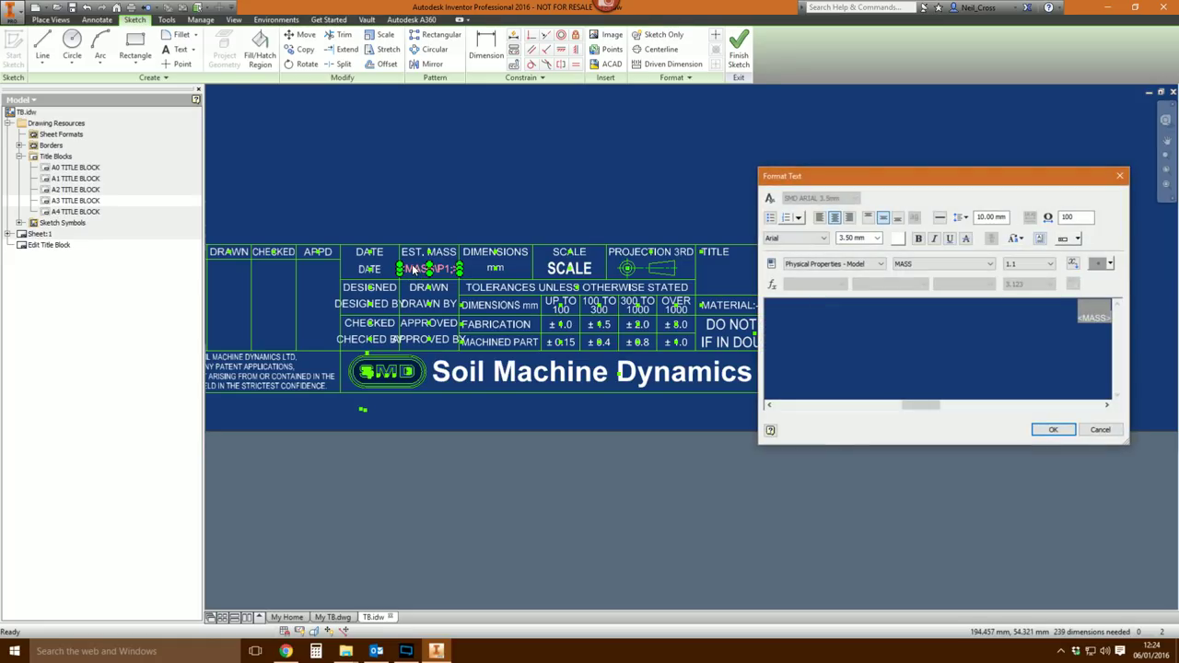
left_click(843, 265)
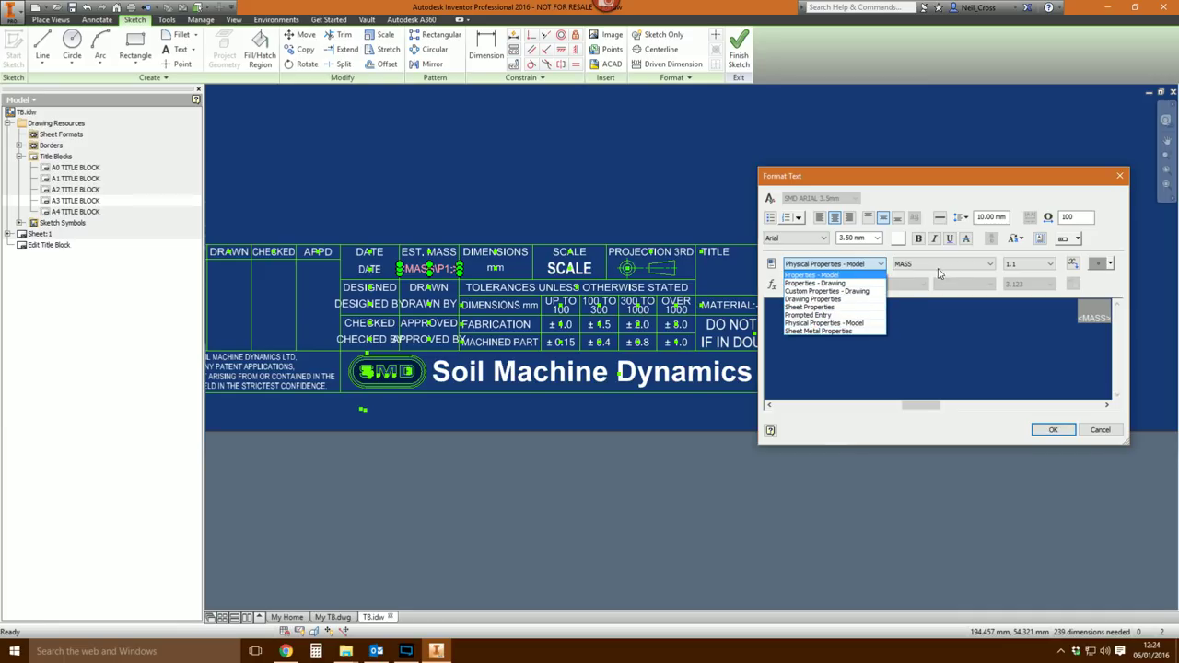
left_click(825, 322)
left_click(1053, 429)
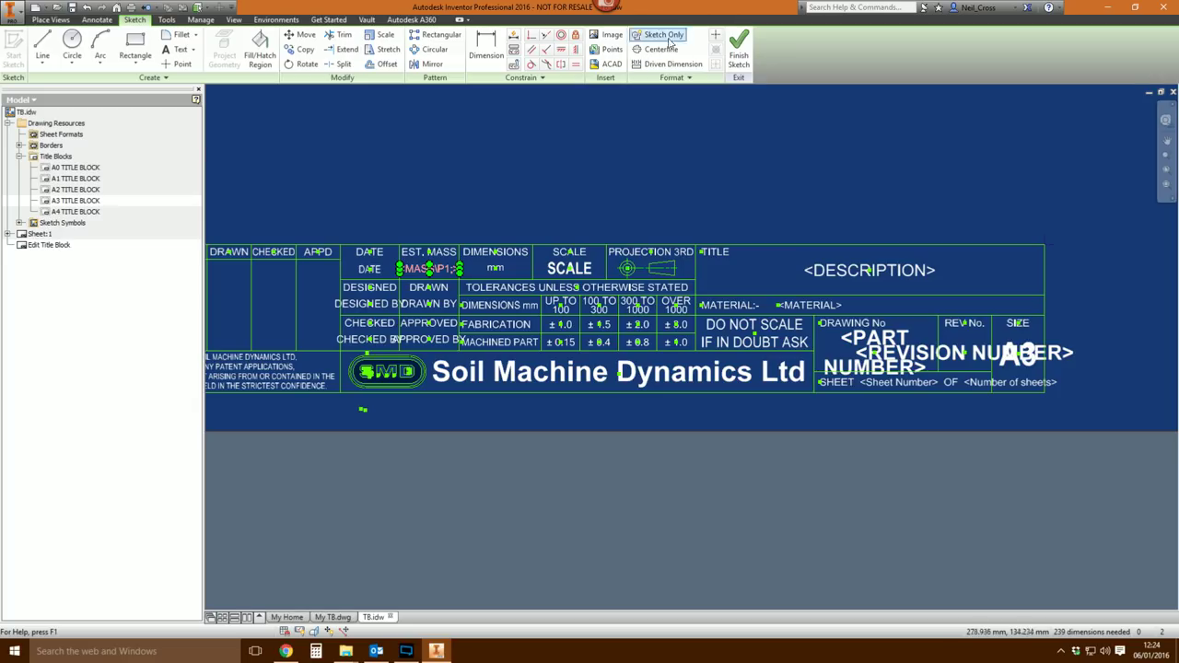
left_click(739, 46)
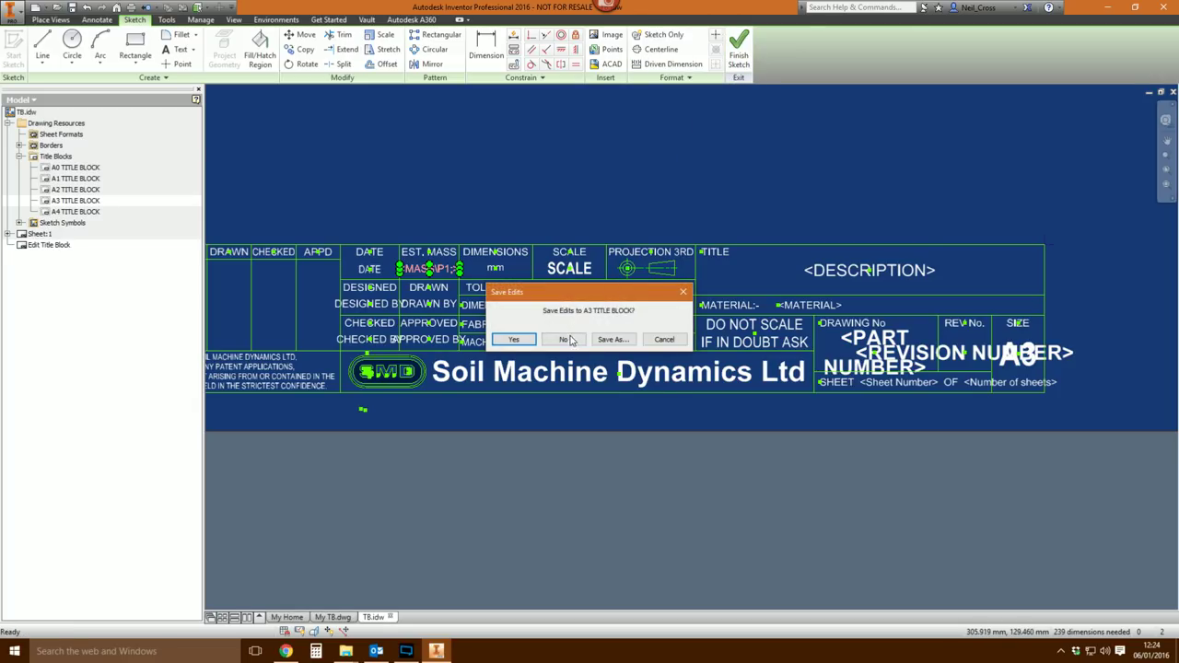
left_click(514, 339)
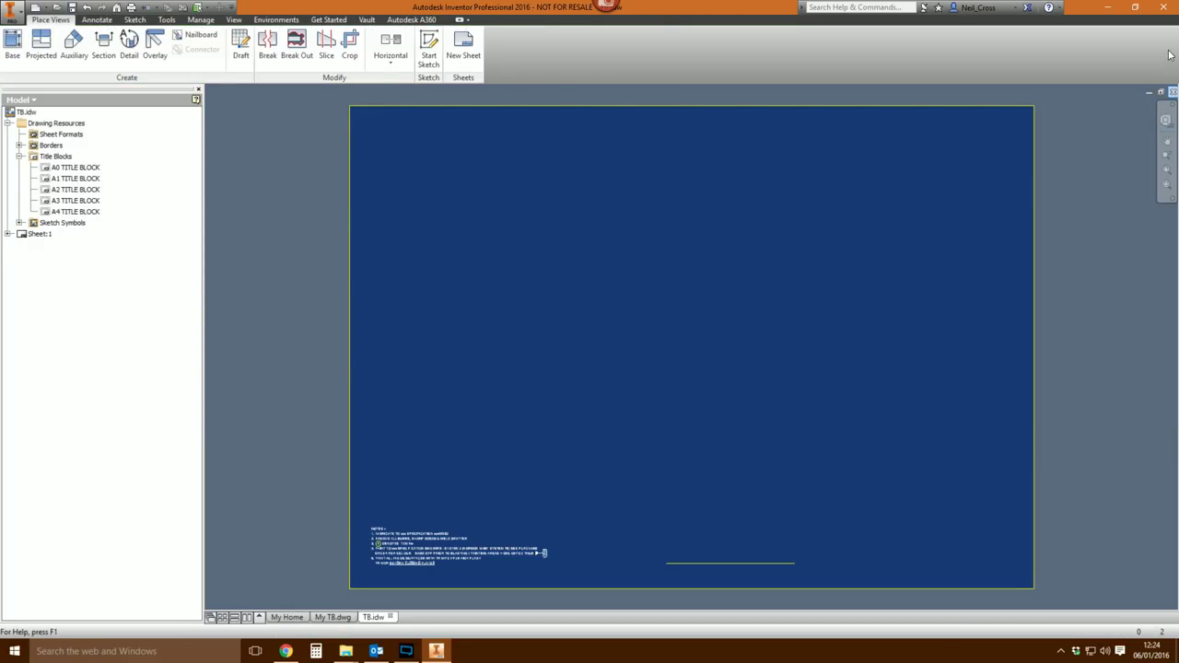
- Place Inventor PNG.png in My TB.dwg's title block and stretch it larger in the right cell
left_click(332, 617)
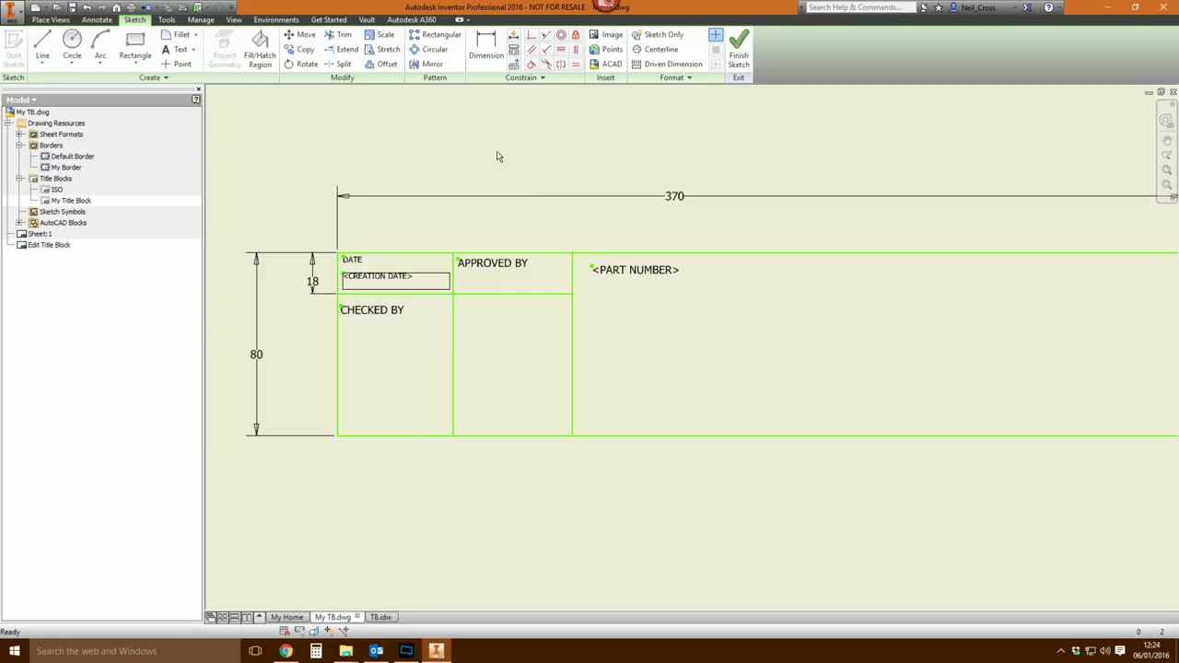
left_click(607, 35)
left_click(590, 389)
left_click(917, 428)
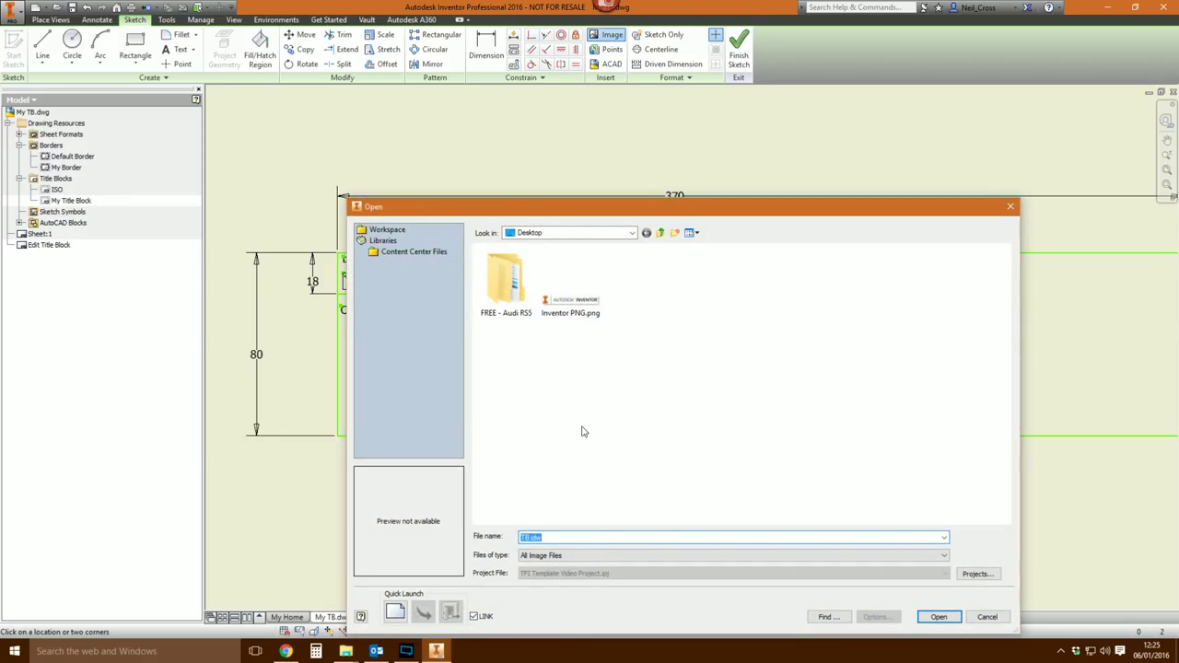
left_click(589, 311)
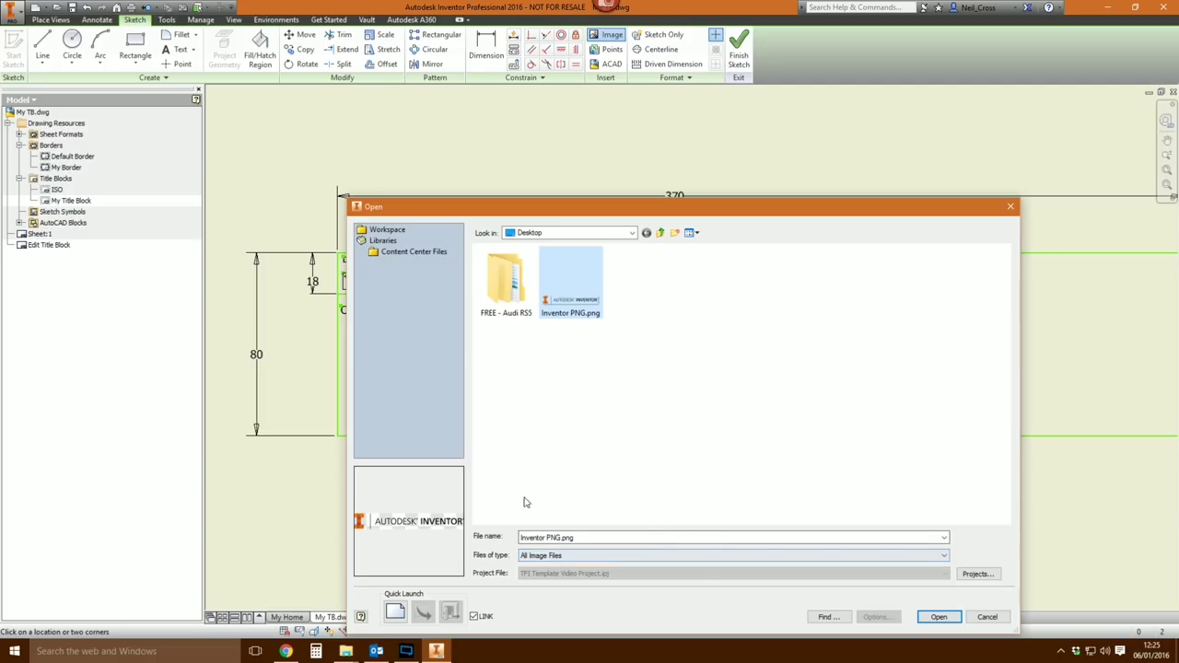
left_click_drag(554, 210, 496, 130)
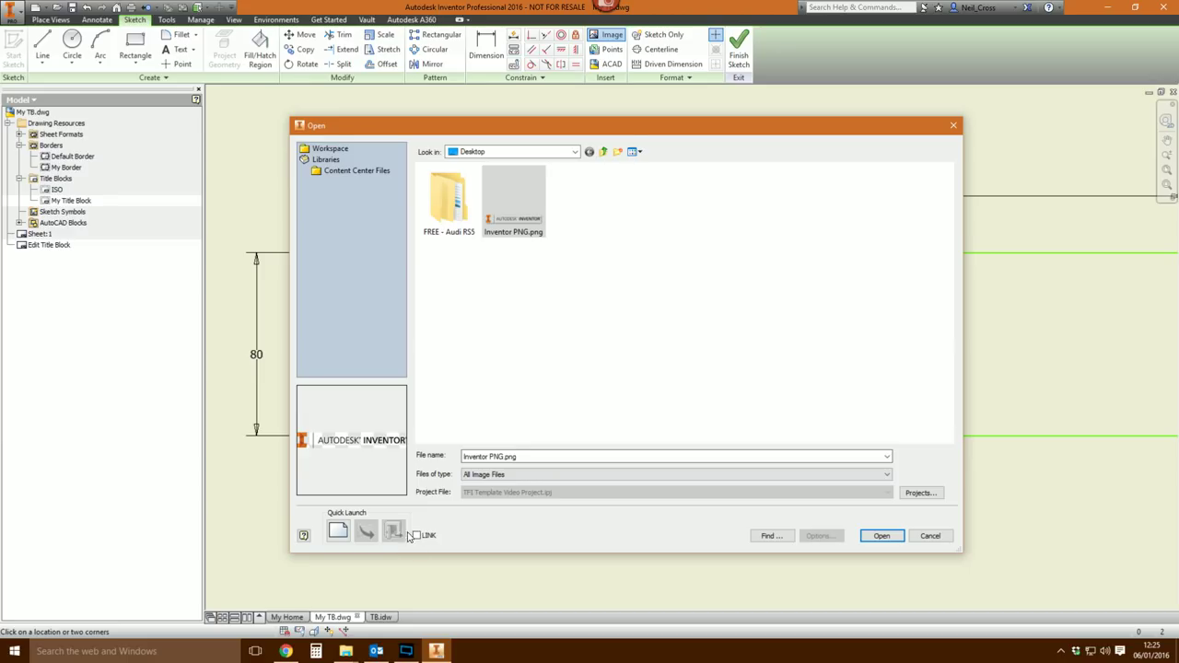
left_click(891, 535)
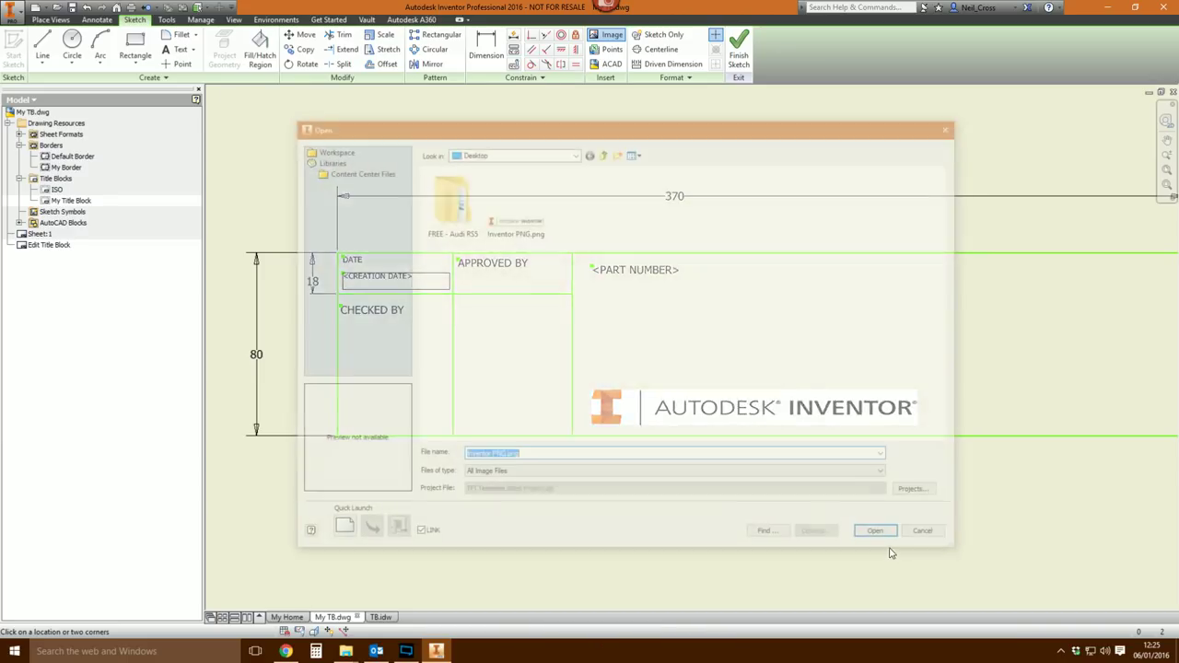
left_click(928, 537)
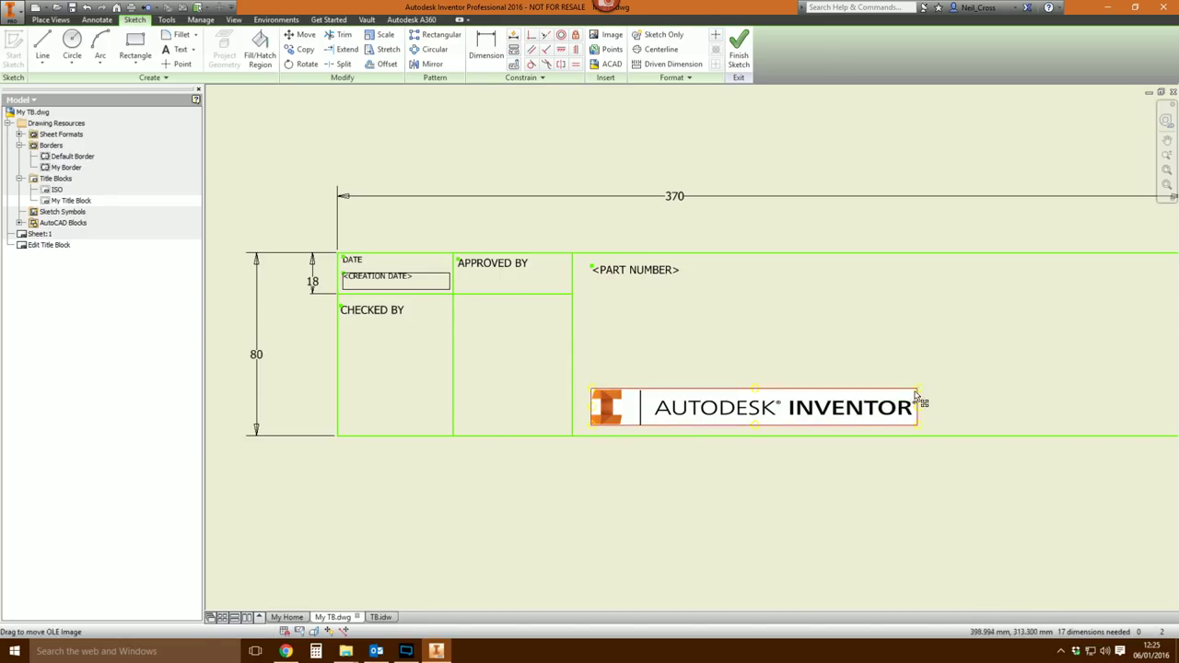
left_click_drag(918, 396, 1114, 366)
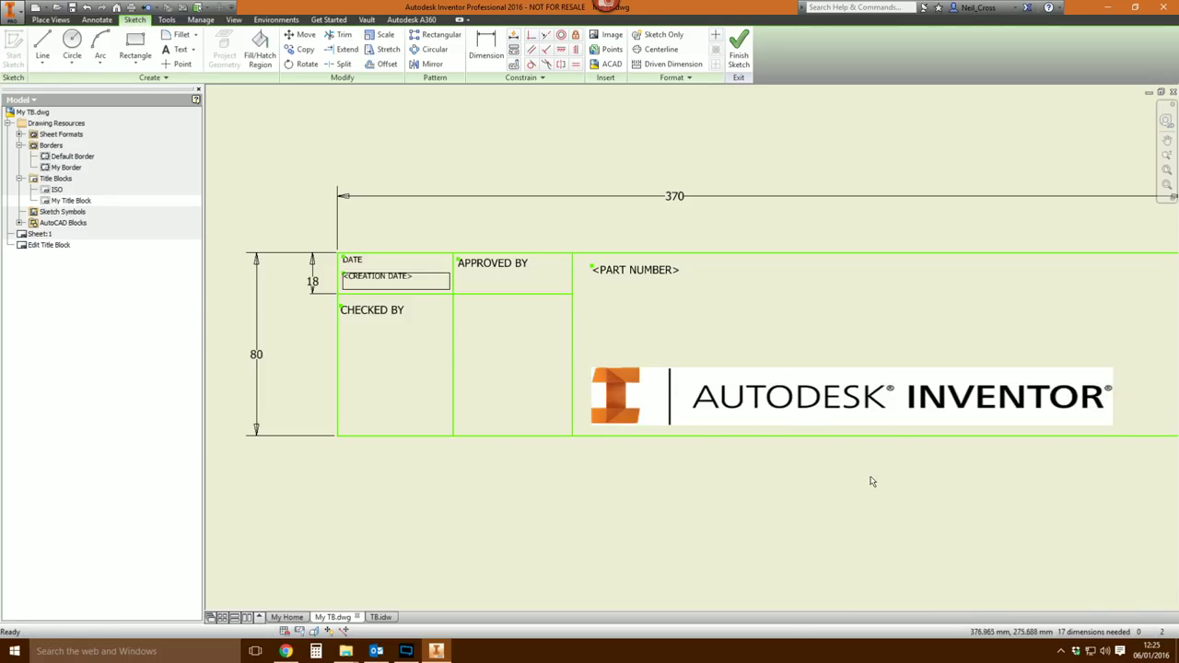
scroll(866, 456, "down", 4)
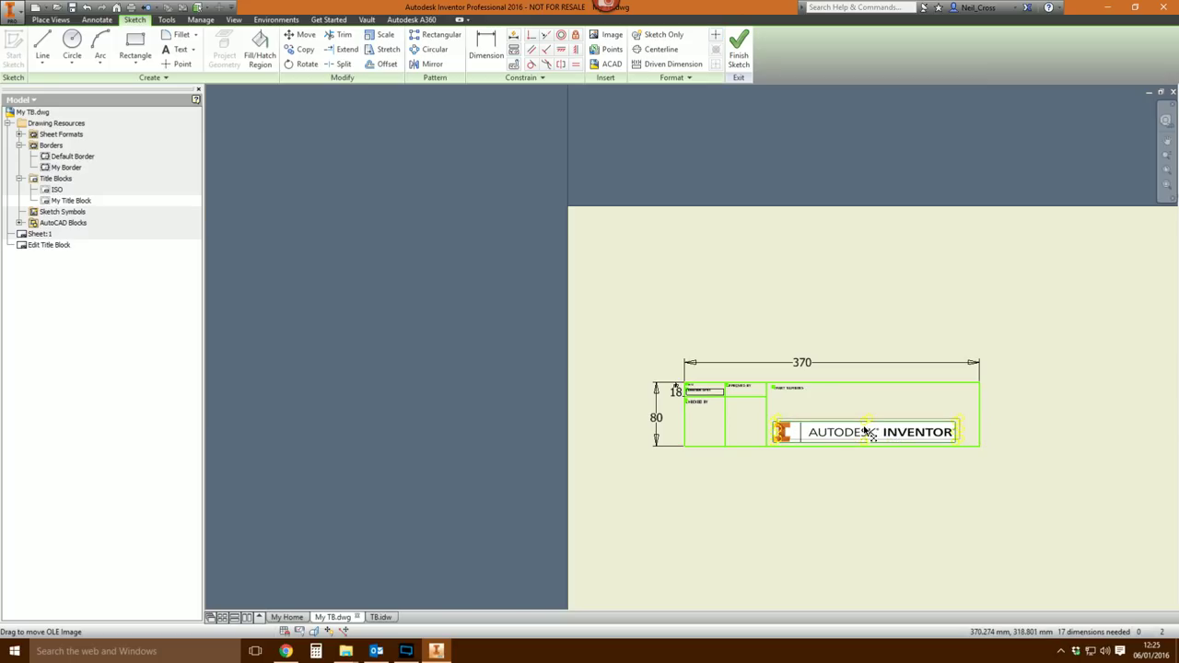
- Save the My Title Block edits, close My TB.dwg, and close TB.idw without saving
left_click(739, 46)
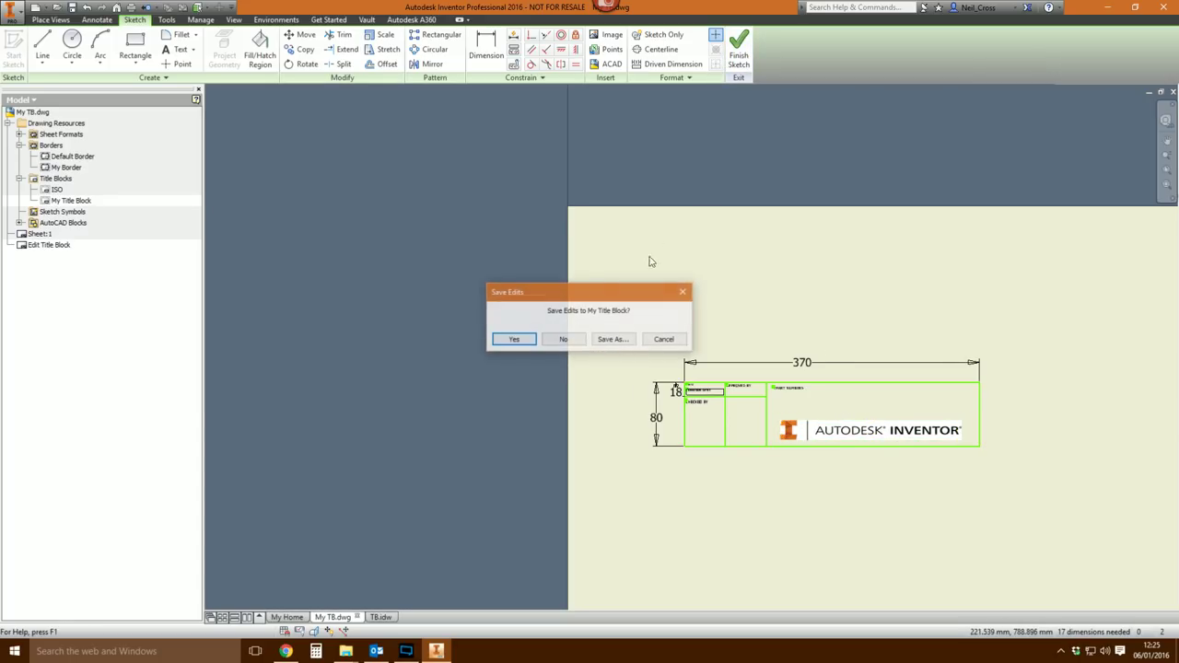
left_click(518, 346)
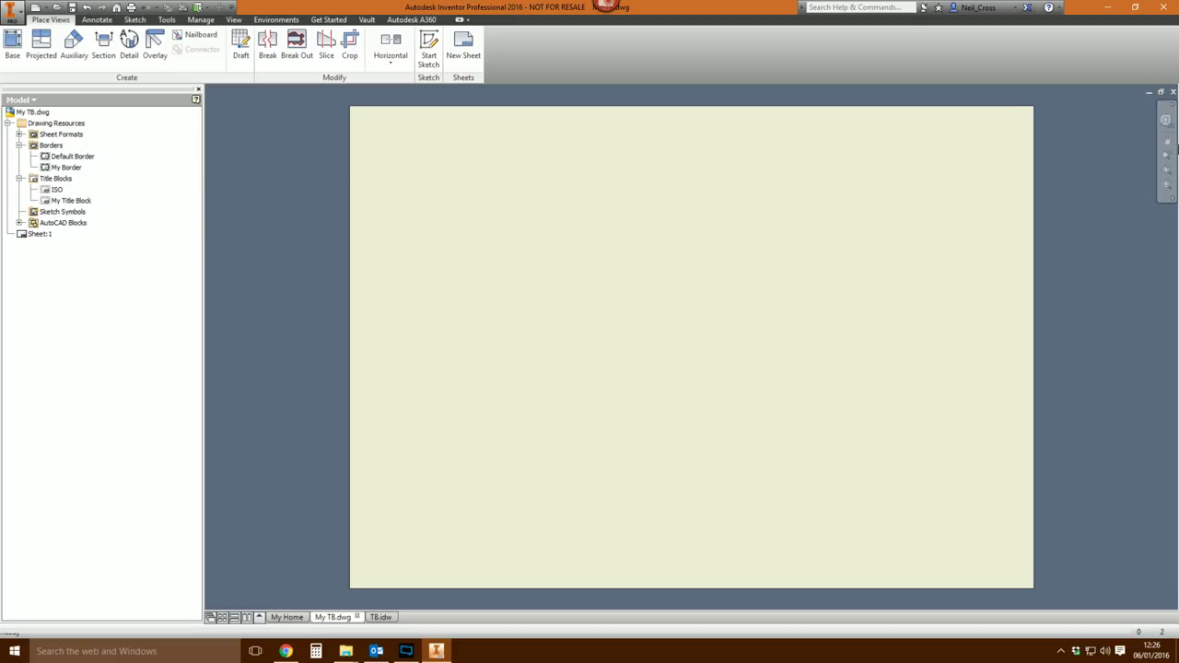
left_click(1173, 91)
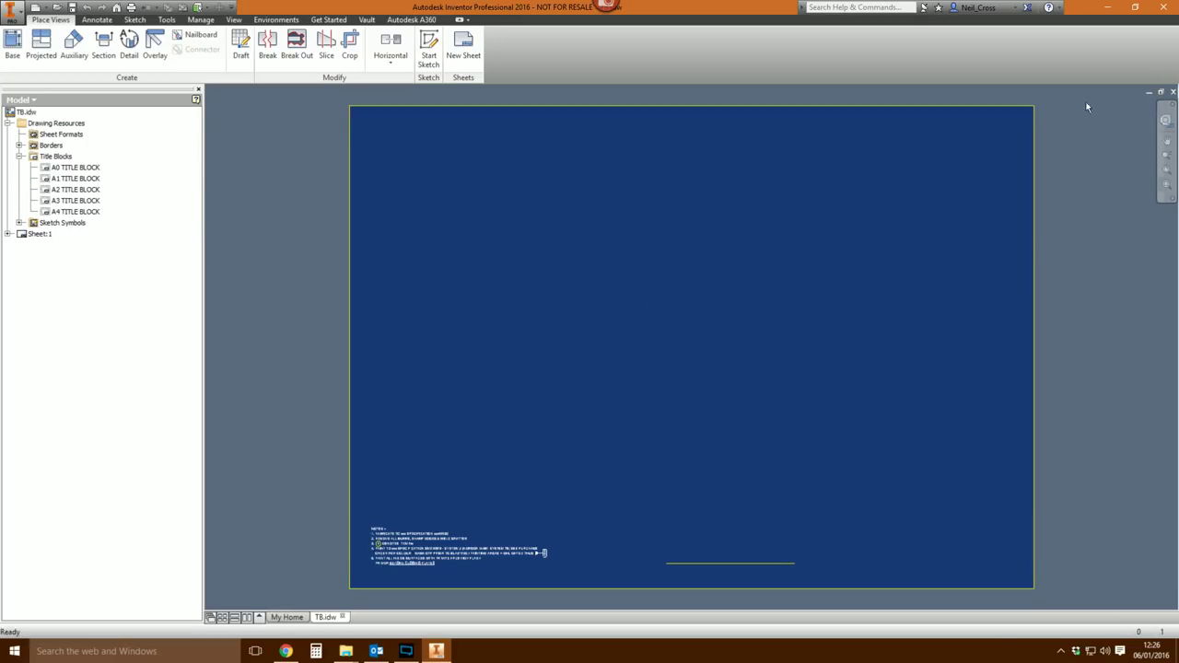
left_click(1172, 91)
left_click(559, 348)
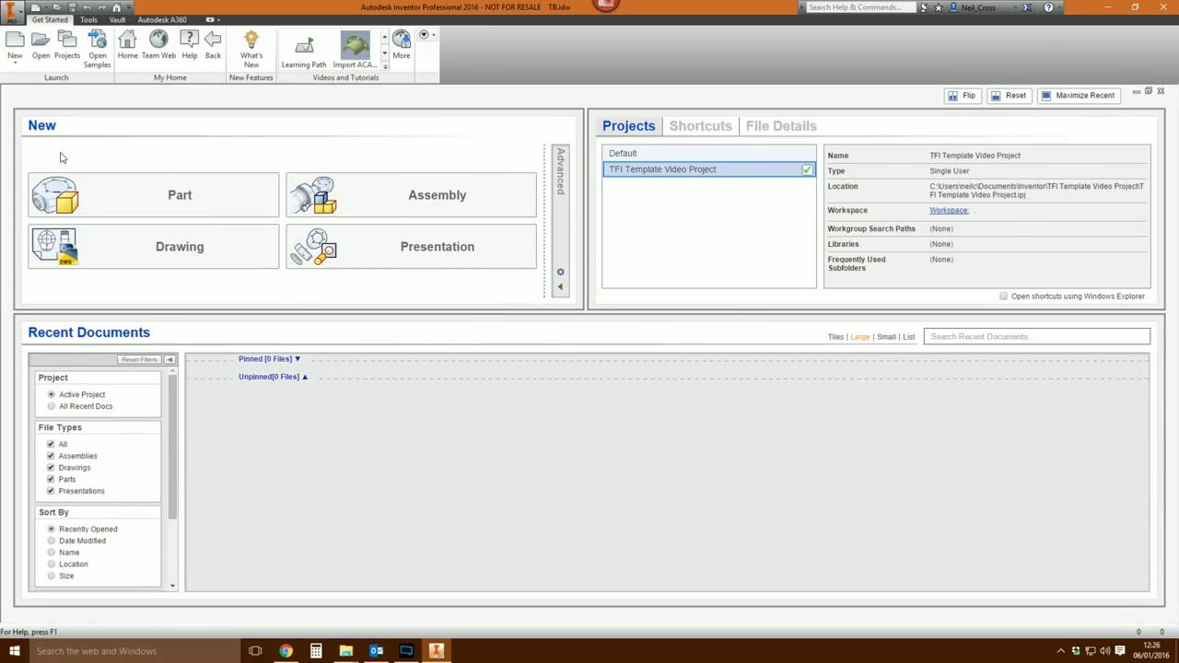
- Create a new drawing from the My TB.dwg template
left_click(15, 46)
left_click(532, 346)
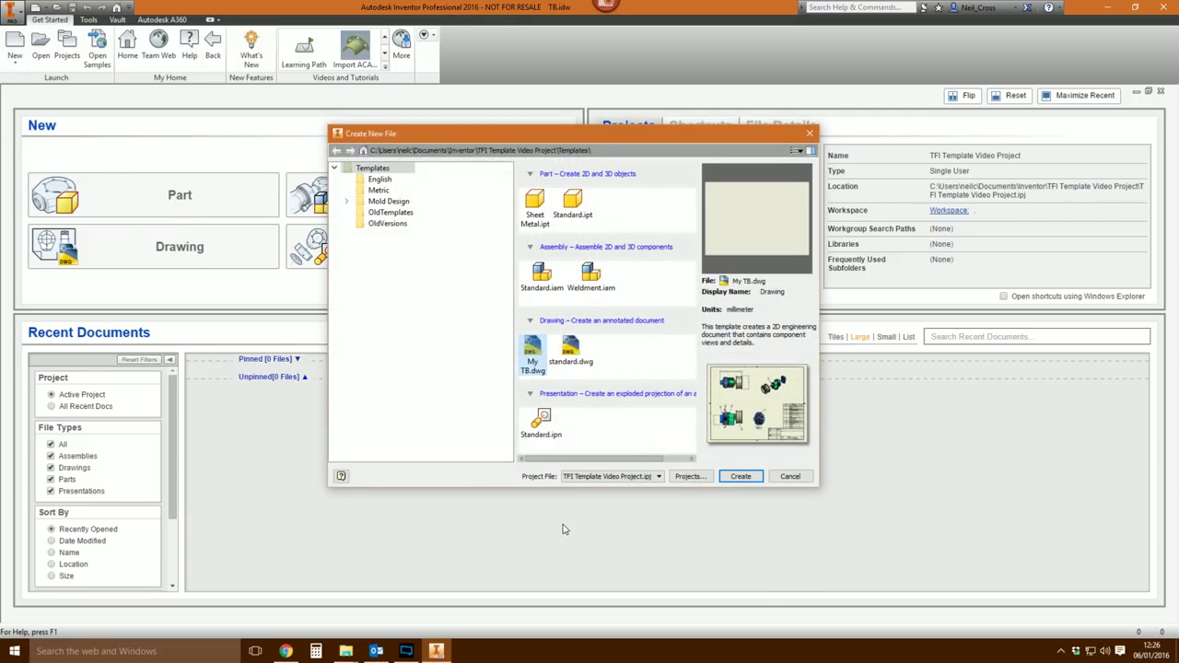
double_click(540, 355)
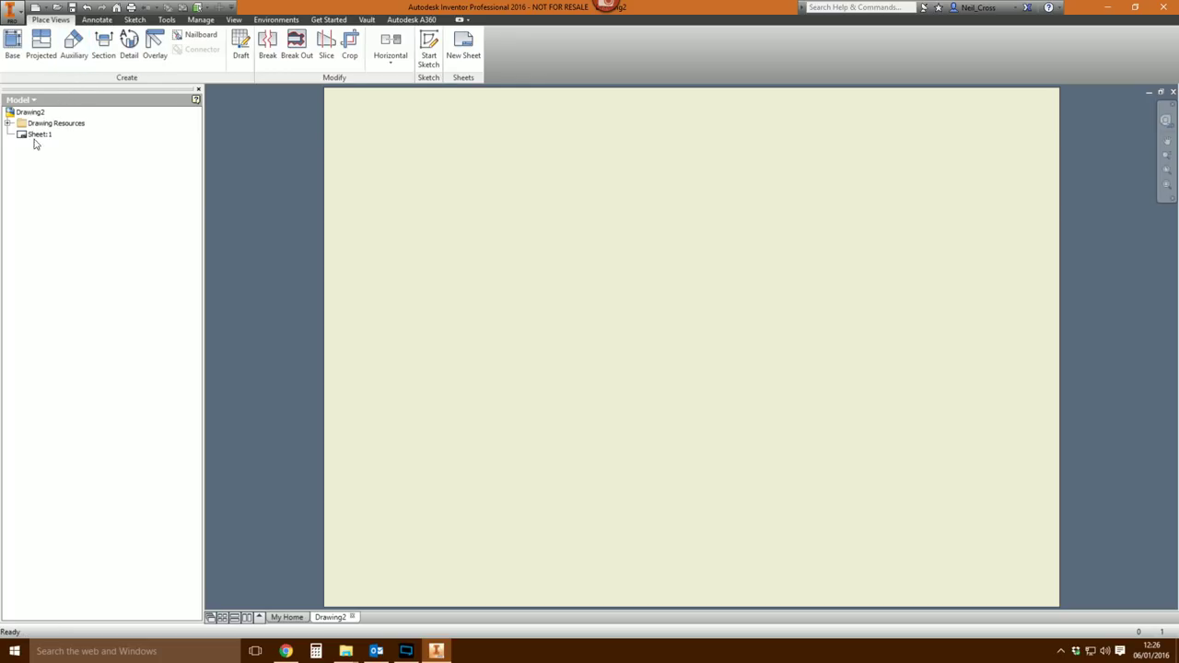
- Insert My Border from Drawing Resources onto Sheet:1
left_click(9, 123)
left_click(19, 146)
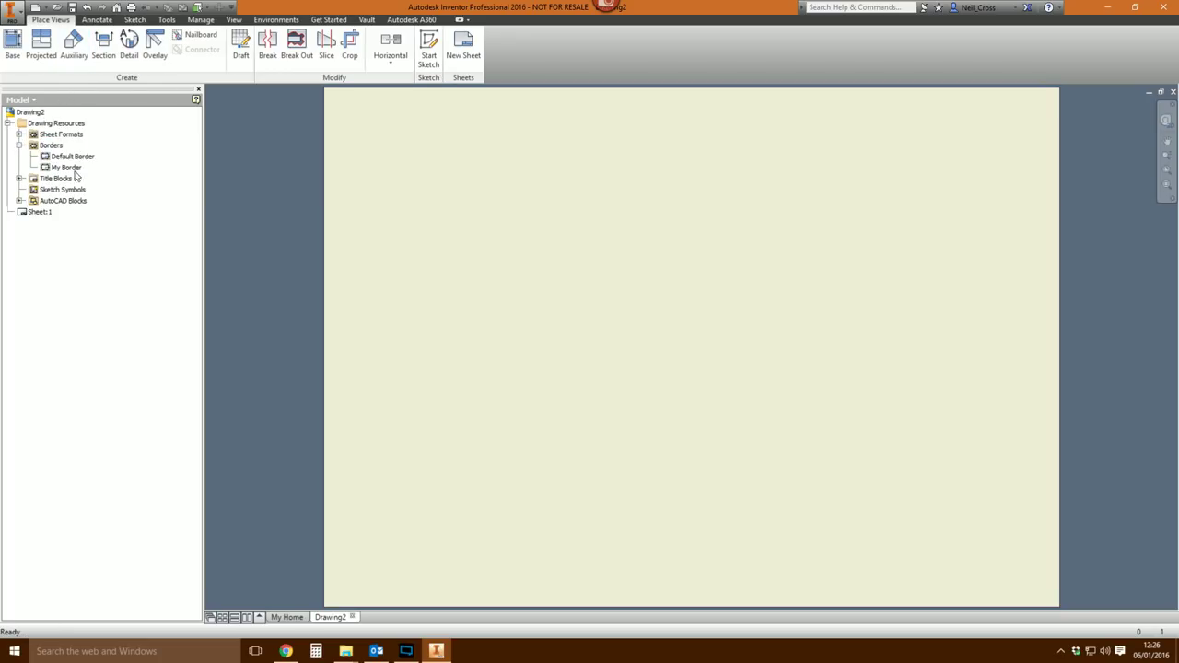
left_click(19, 179)
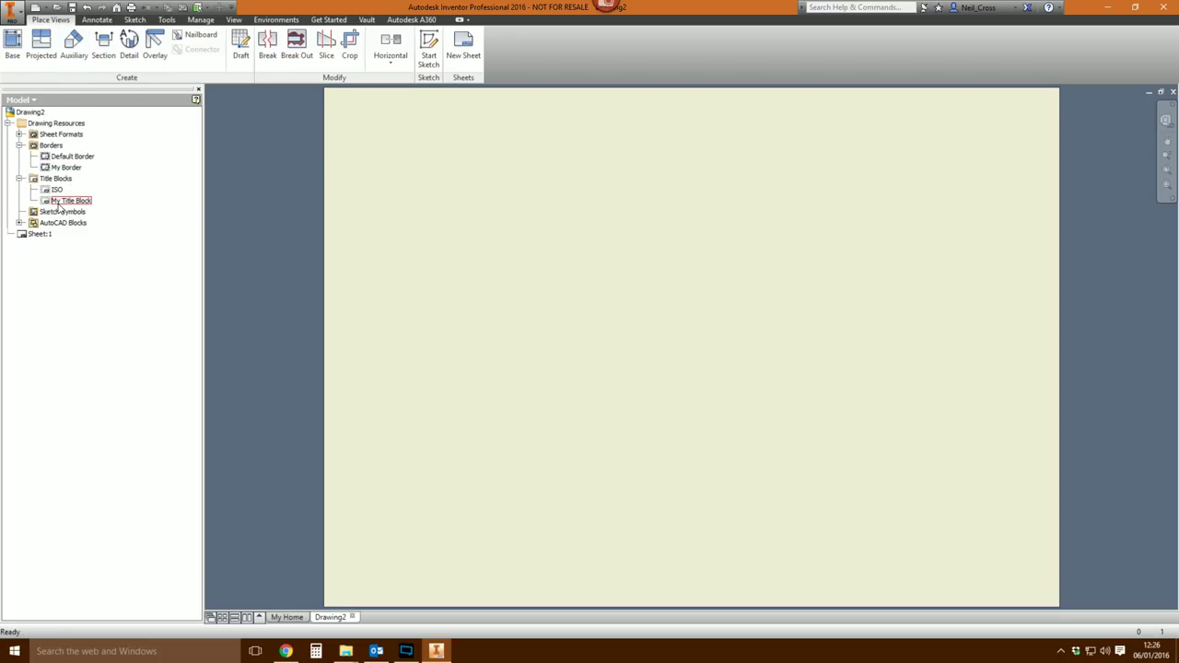
left_click(55, 170)
right_click(55, 171)
left_click(77, 216)
right_click(73, 199)
- Insert My Title Block with CHECKED BY set to ME and APPROVED BY set to YOU
left_click(90, 251)
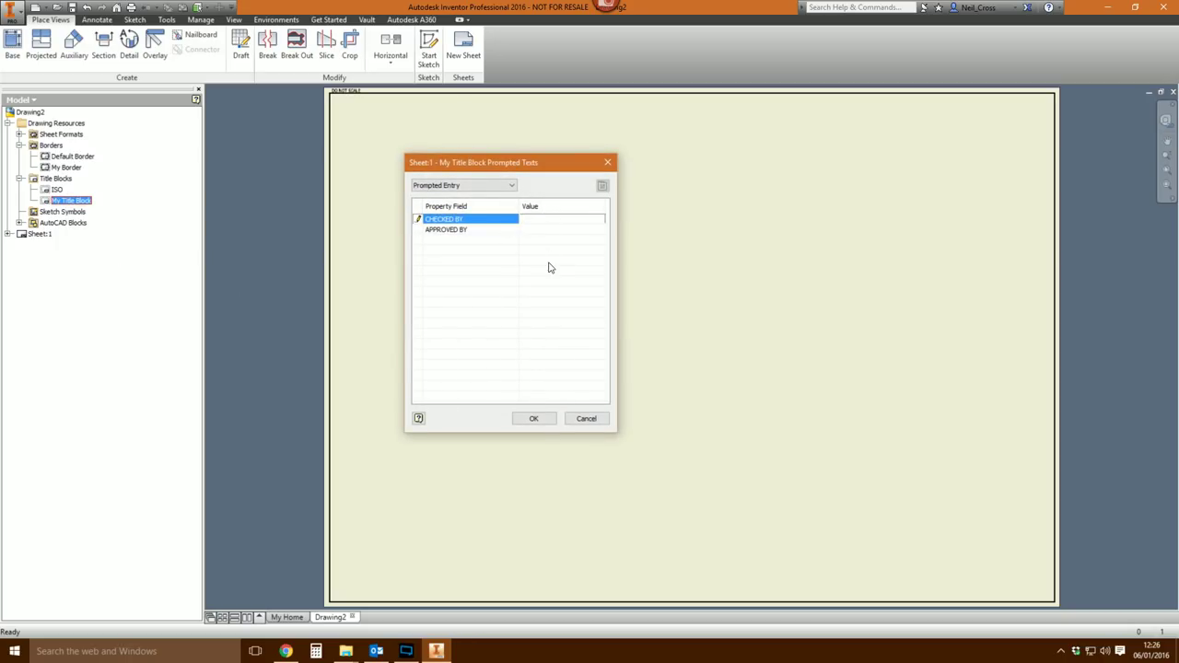
type("ME")
key("Tab")
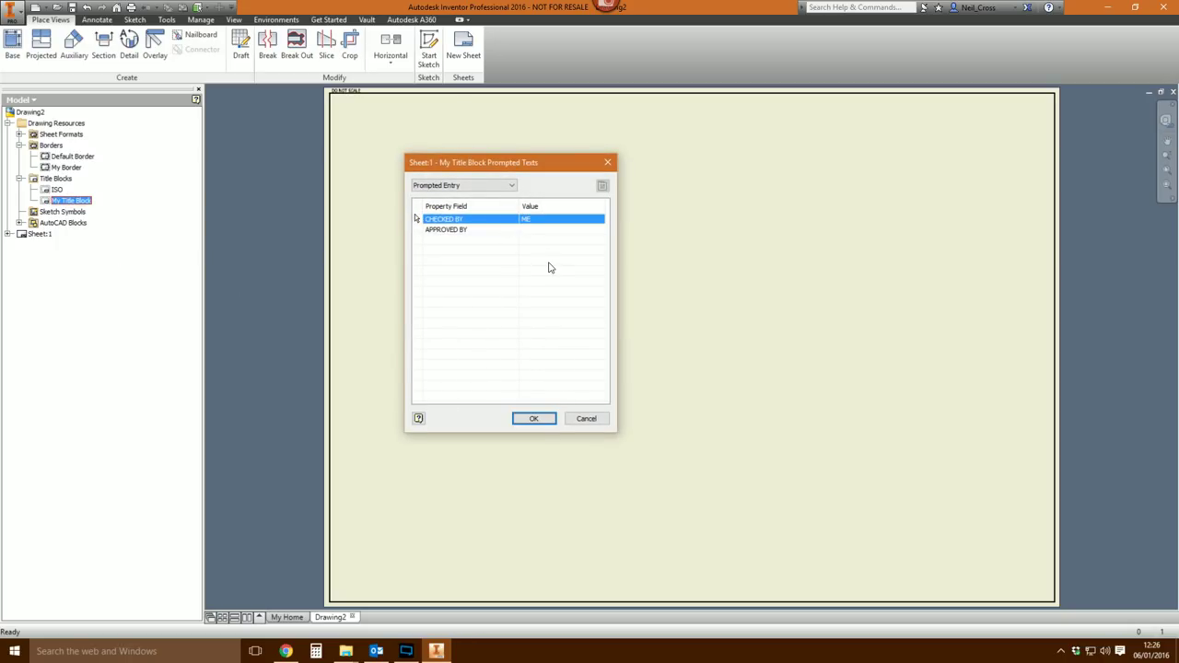
left_click(538, 232)
type("YOU")
left_click(544, 423)
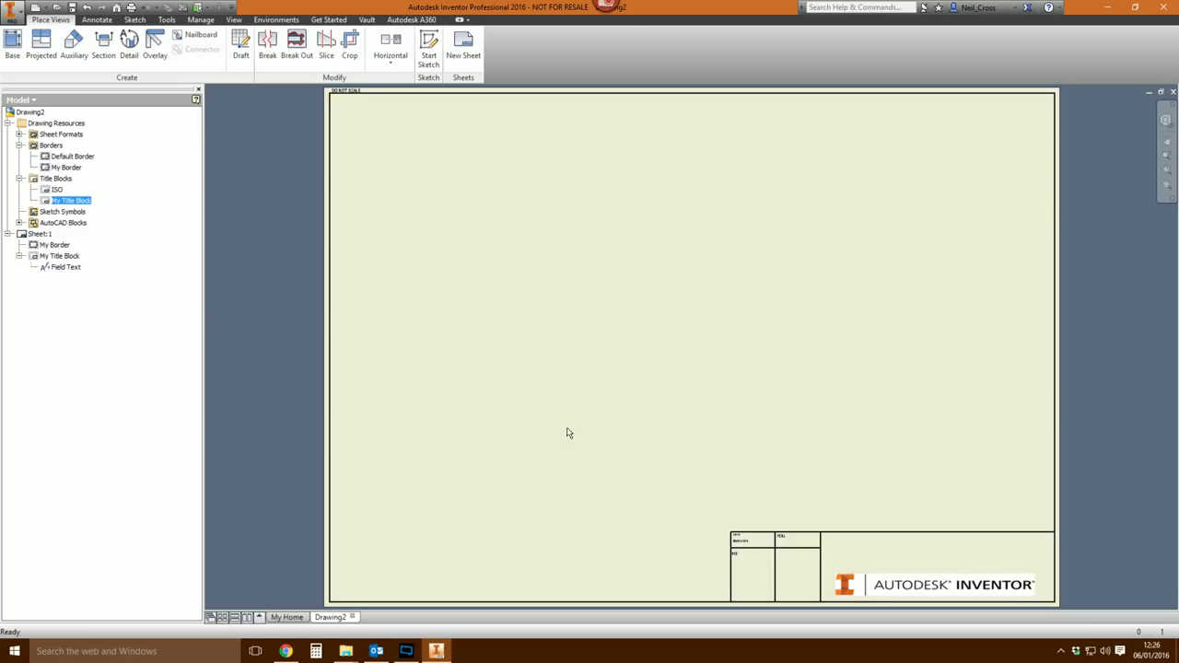
- Review the filled-in title block, then start and cancel a Base View
scroll(949, 599, "up", 3)
middle_click_drag(868, 600, 594, 511)
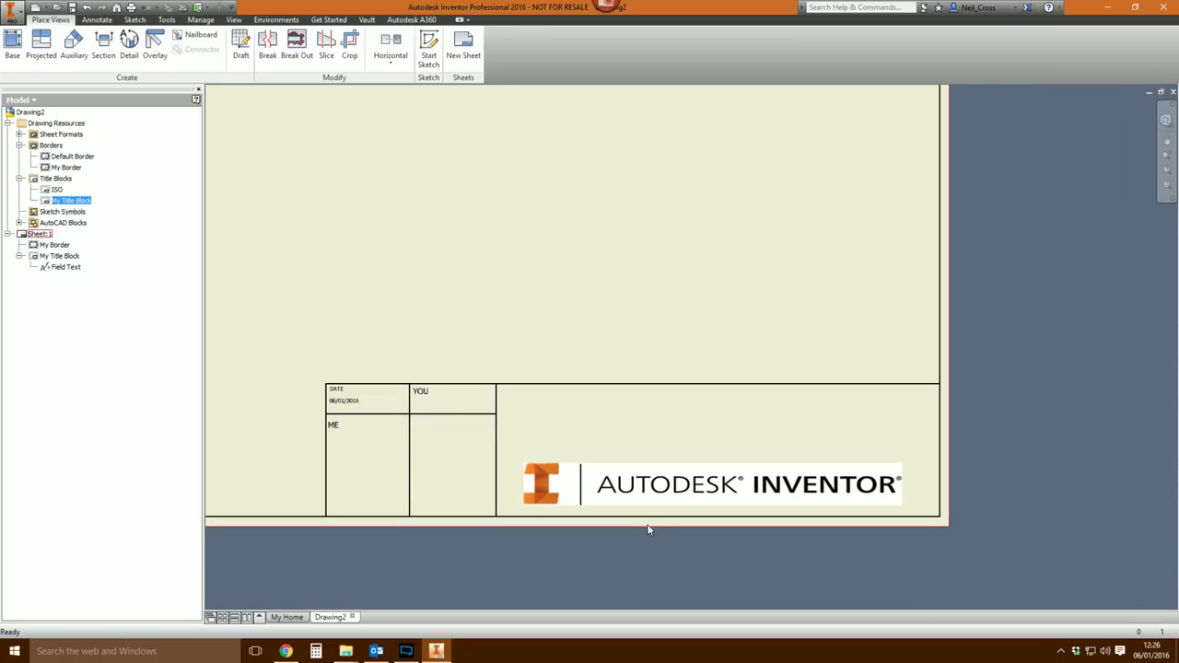
scroll(542, 423, "down", 5)
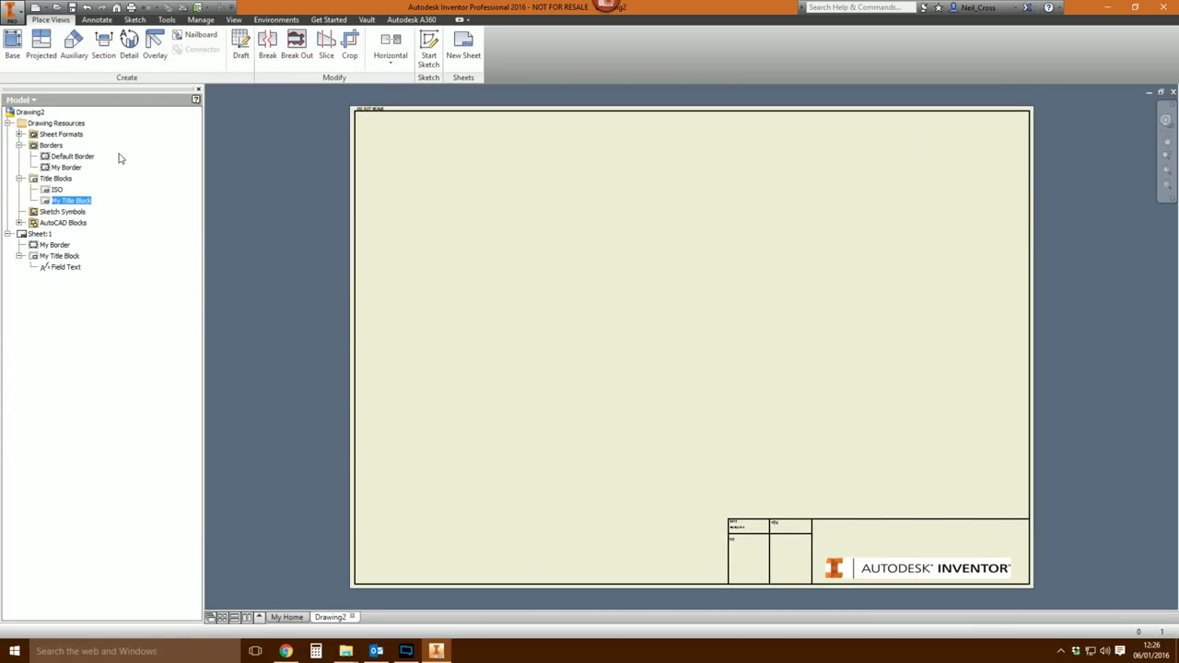
left_click(15, 48)
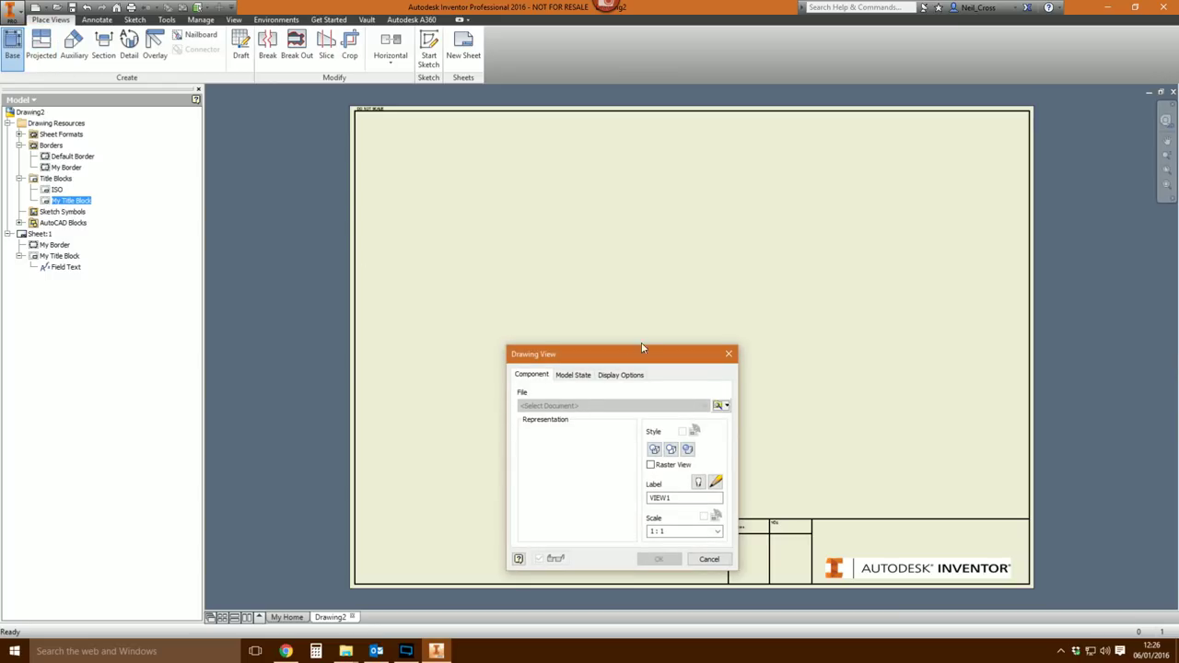
left_click(728, 355)
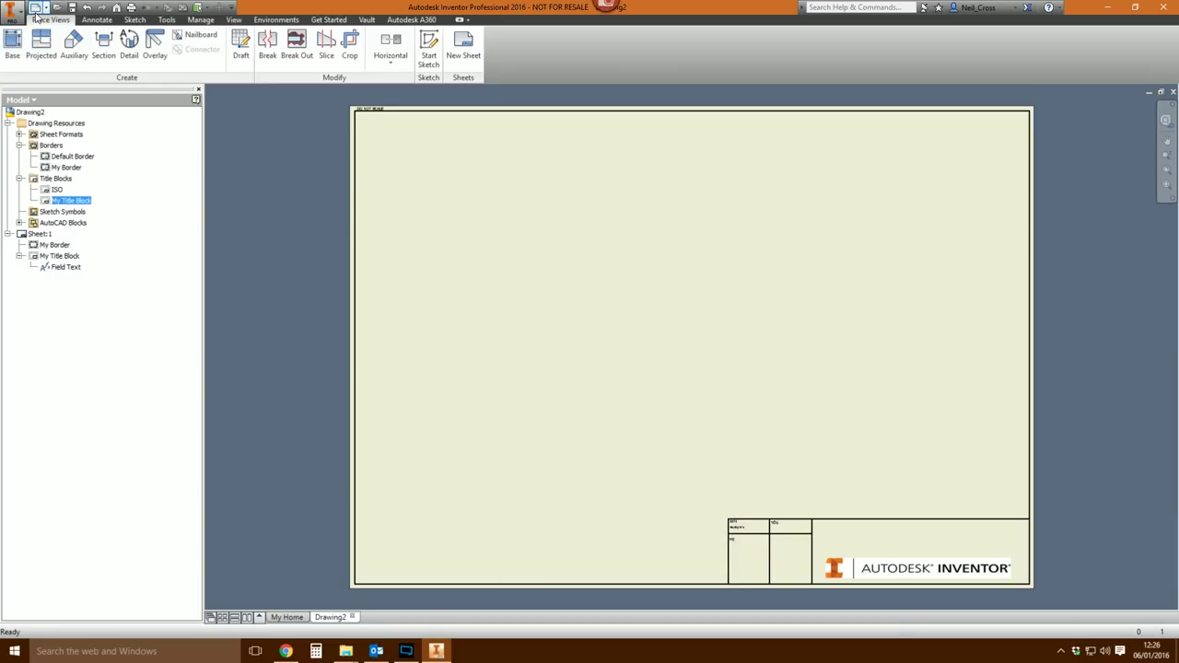
- Model a new part as an extruded circle at the origin and save it as Part1.ipt
left_click(35, 7)
double_click(576, 196)
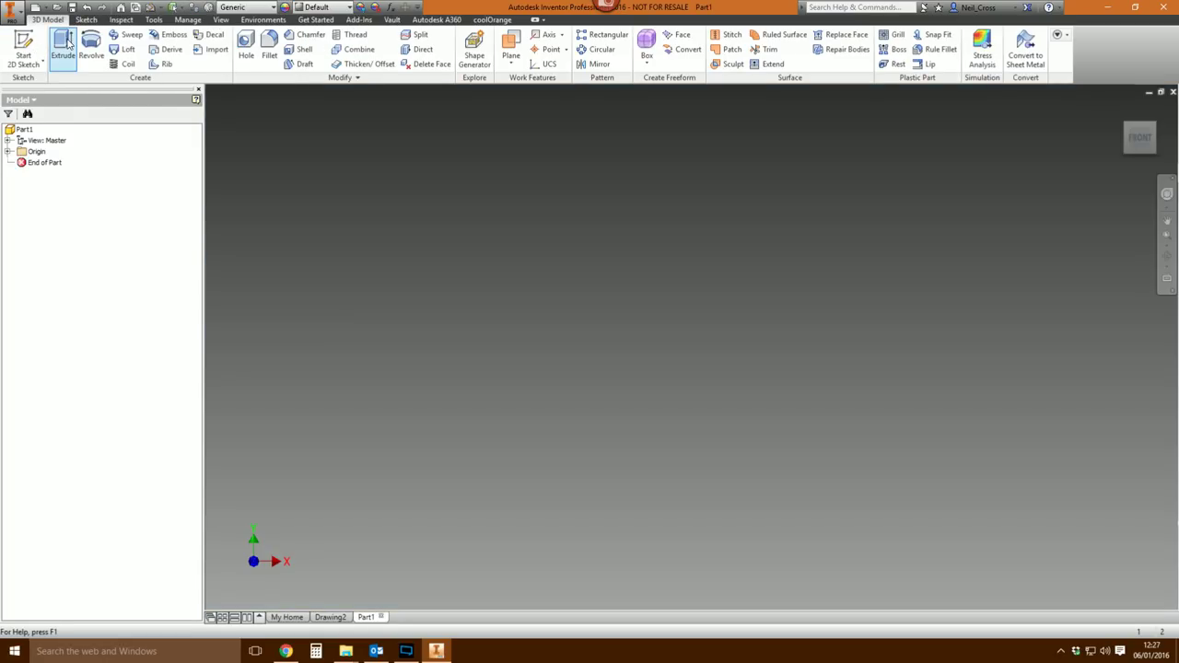
left_click(601, 170)
left_click(92, 46)
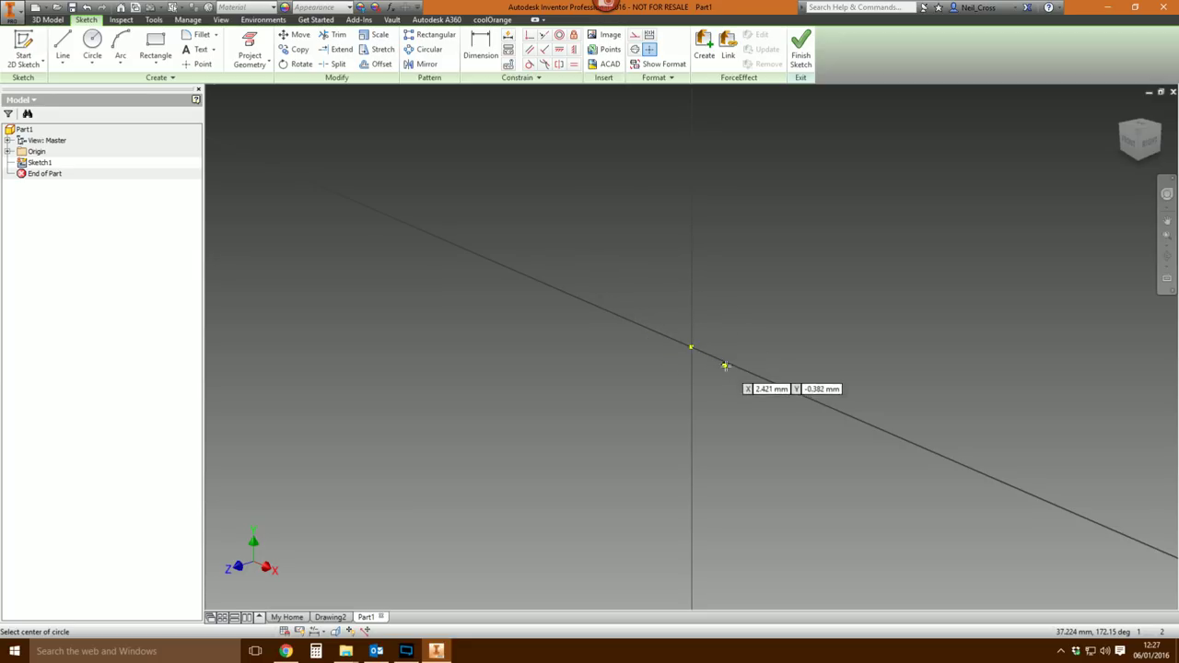
left_click(692, 348)
left_click(756, 189)
left_click(800, 51)
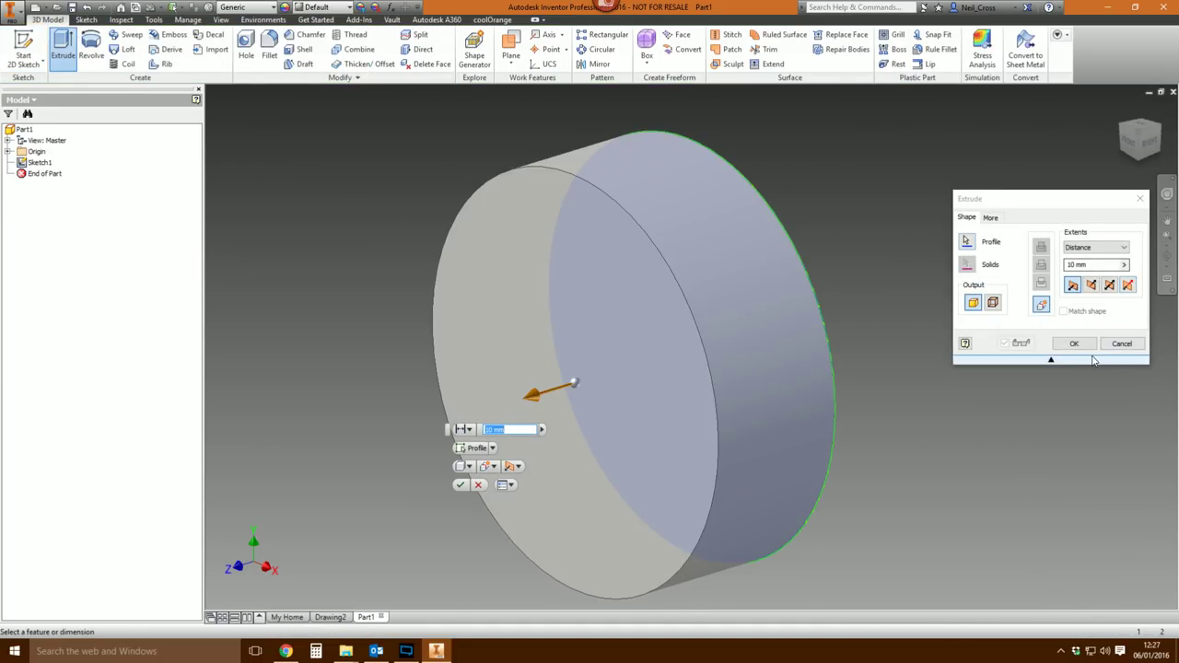
left_click(1062, 342)
left_click(73, 7)
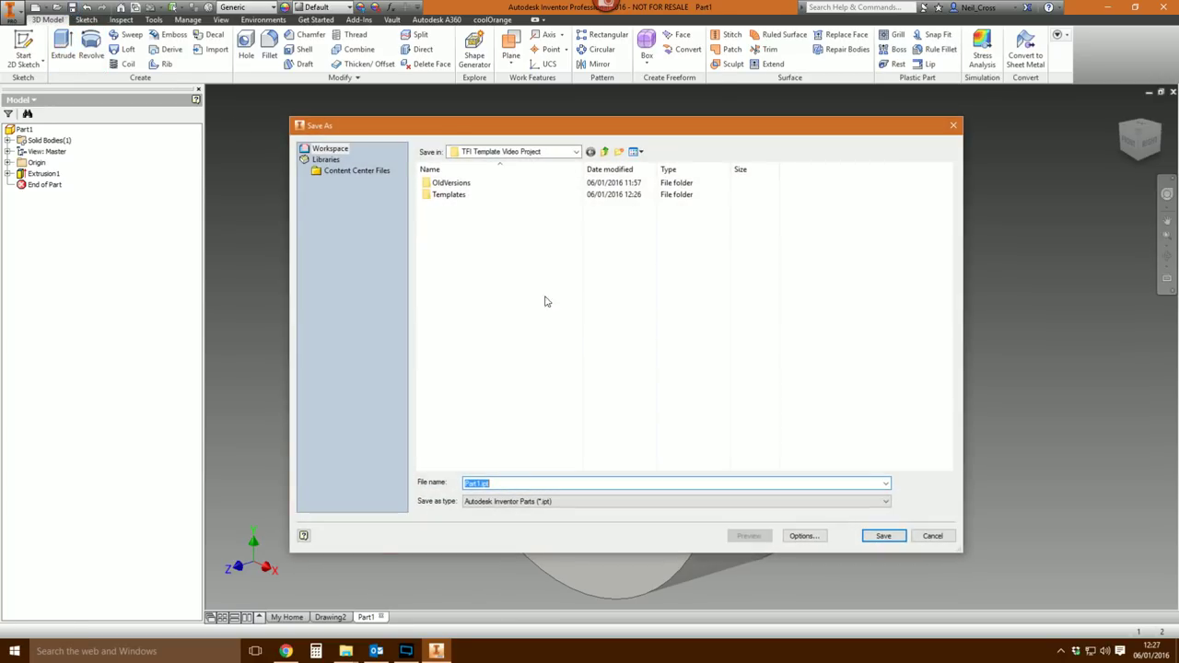
left_click(883, 536)
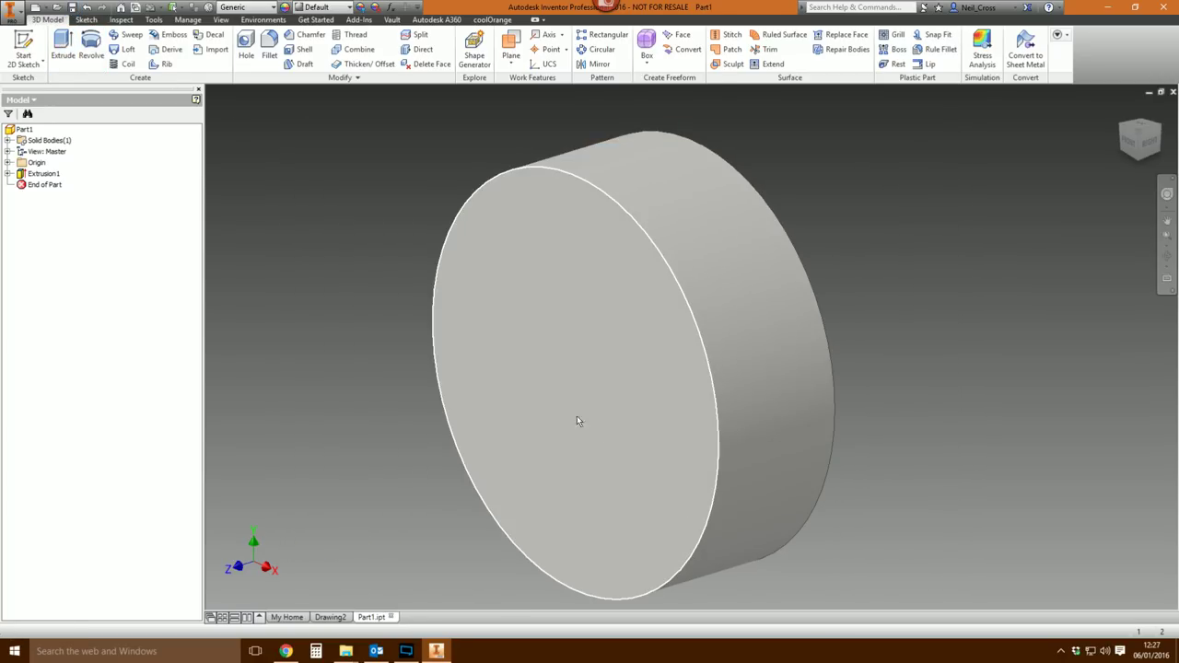
- Set Part1.ipt's iProperties Part Number to AB12345-001 and return to Drawing2
right_click(39, 135)
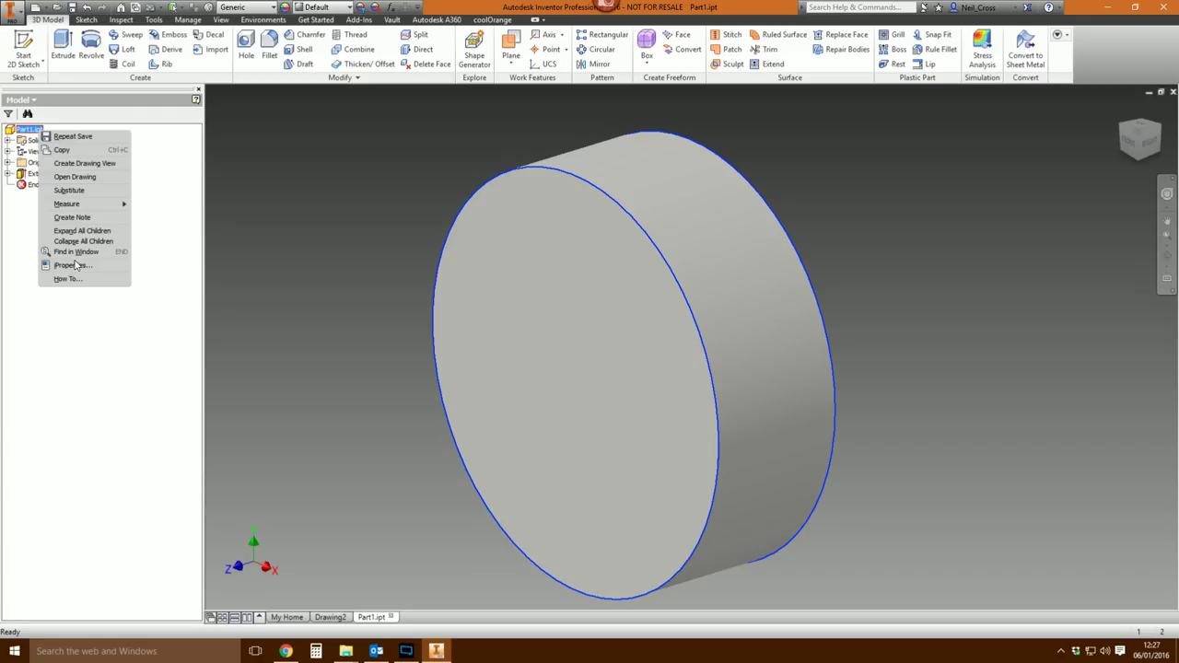
left_click(37, 132)
left_click(29, 131)
right_click(31, 136)
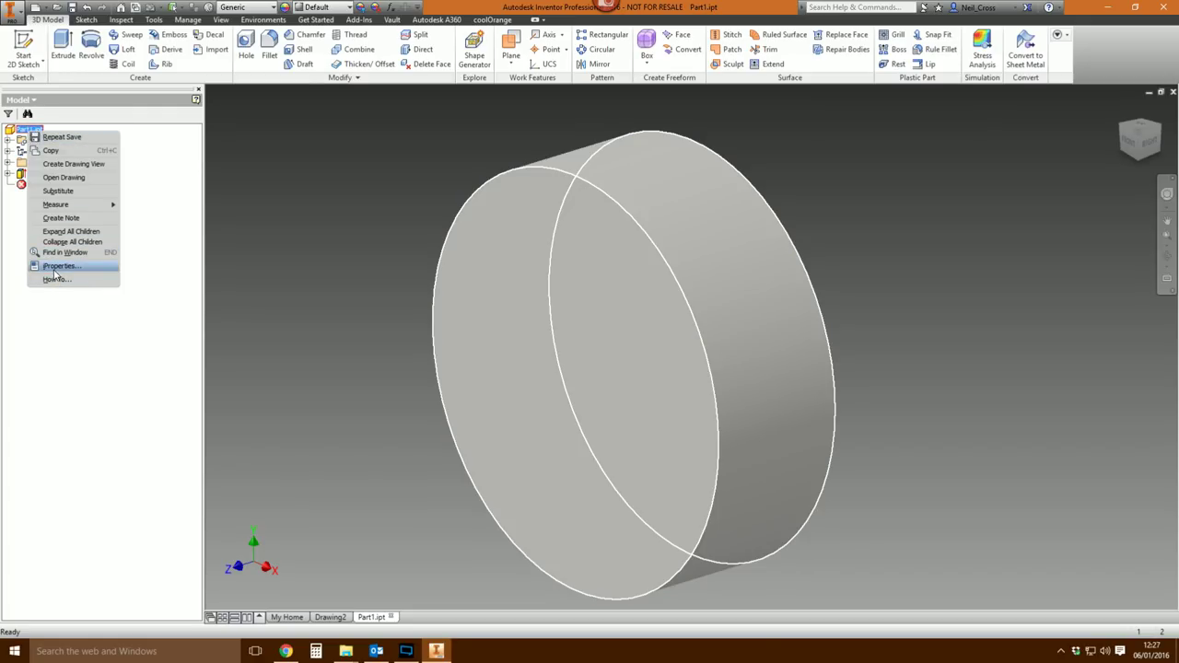
left_click(55, 270)
left_click(536, 150)
double_click(557, 201)
type("AB12345-001")
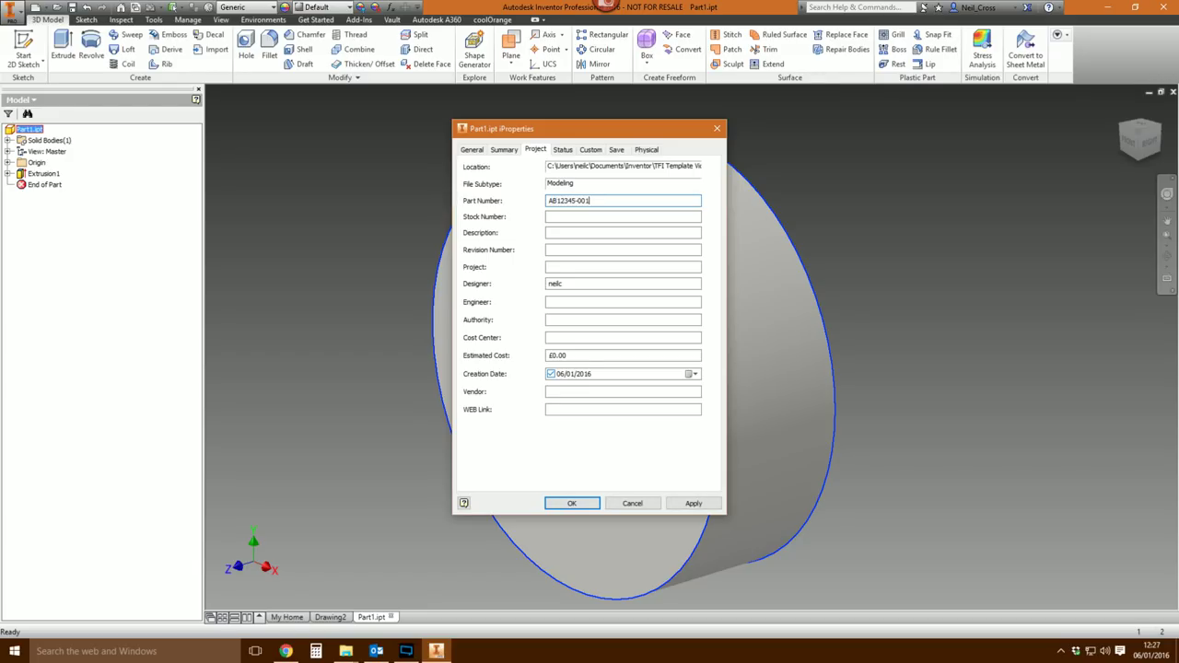
left_click(569, 503)
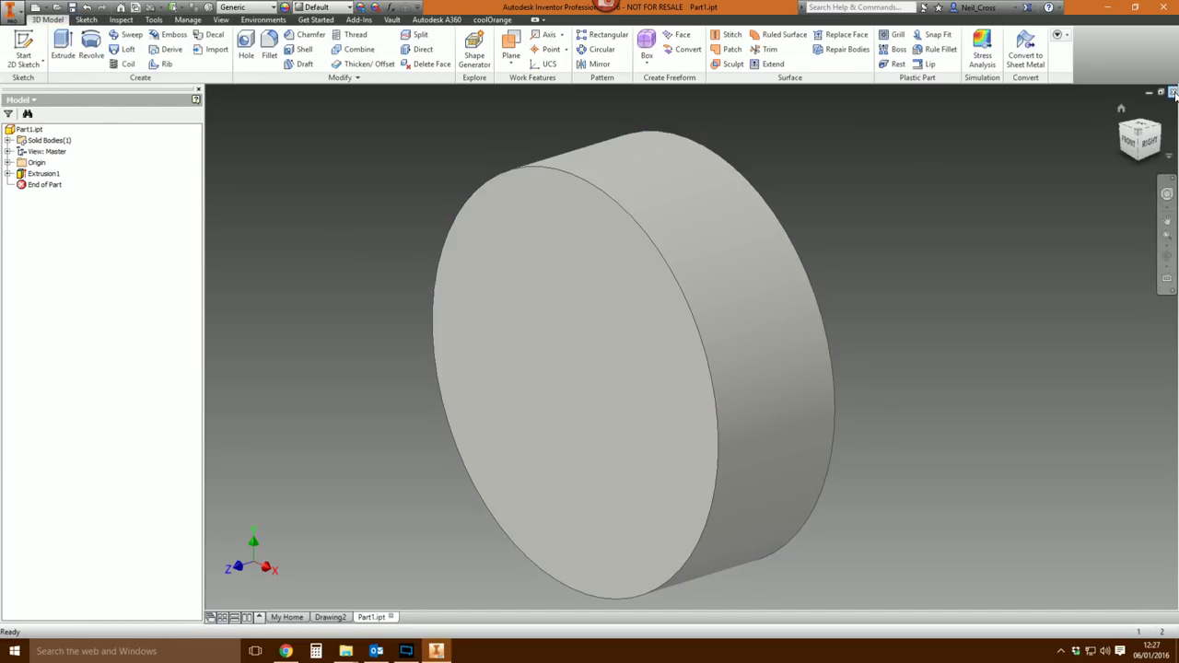
key("ctrl+Tab")
- Place a base view of Part1.ipt from the workspace folder on the sheet
scroll(776, 555, "up", 2)
scroll(713, 516, "up", 2)
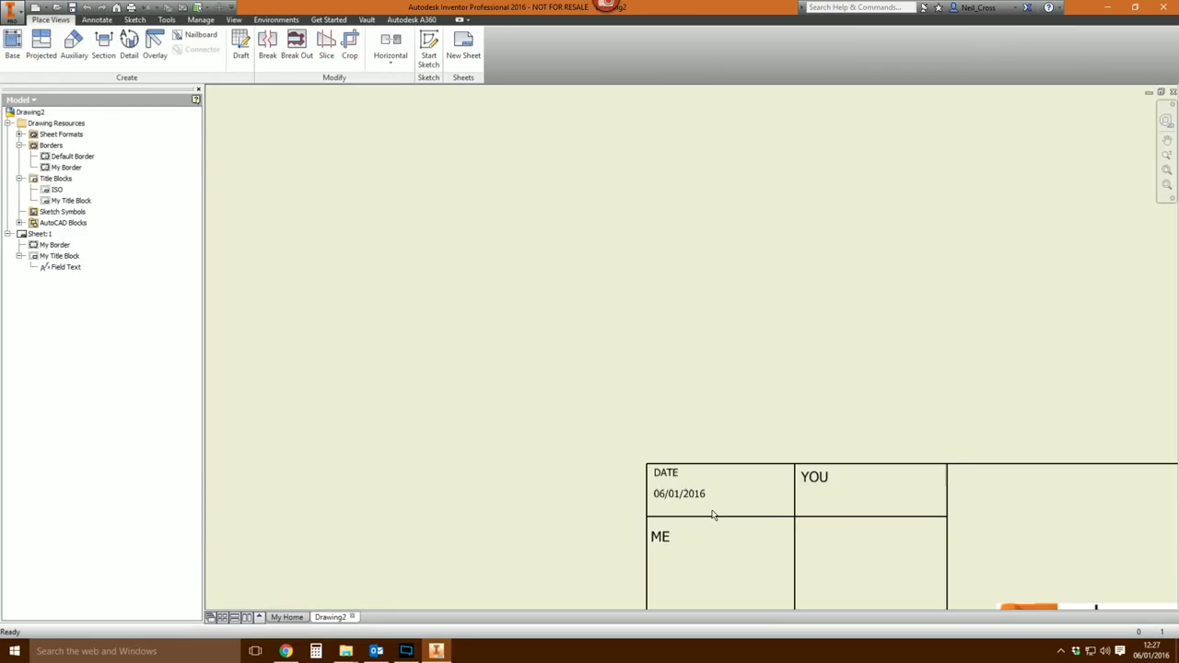
scroll(660, 501, "up", 2)
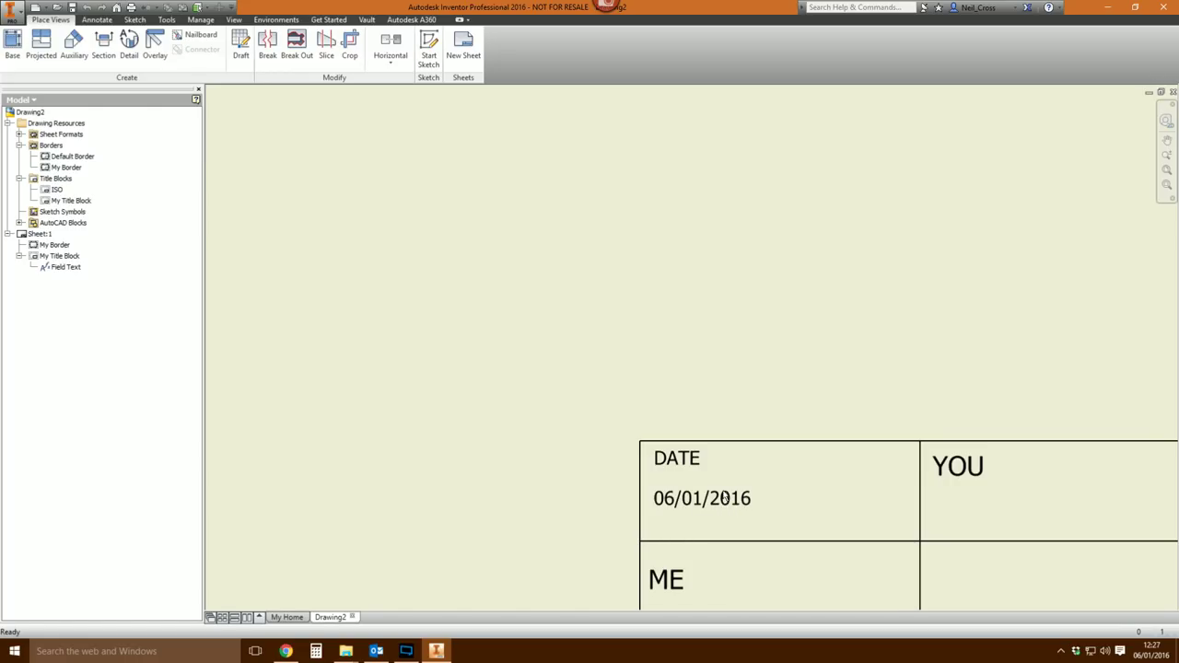
middle_click_drag(657, 400, 660, 418)
key("Home")
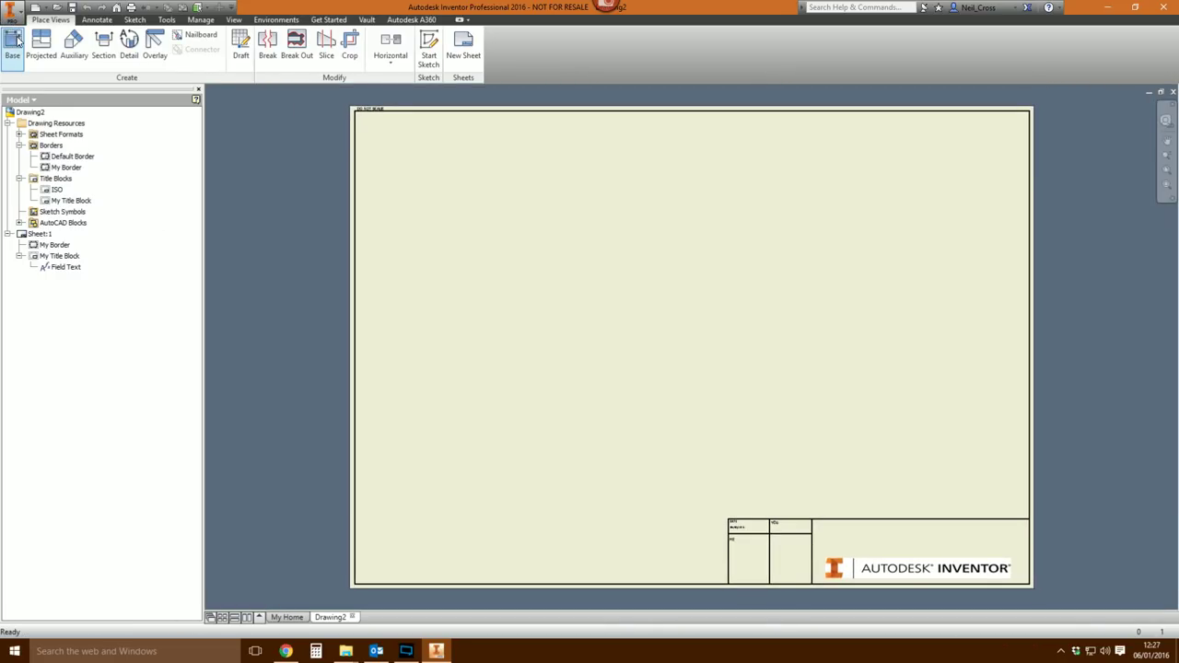
left_click(16, 38)
left_click(713, 407)
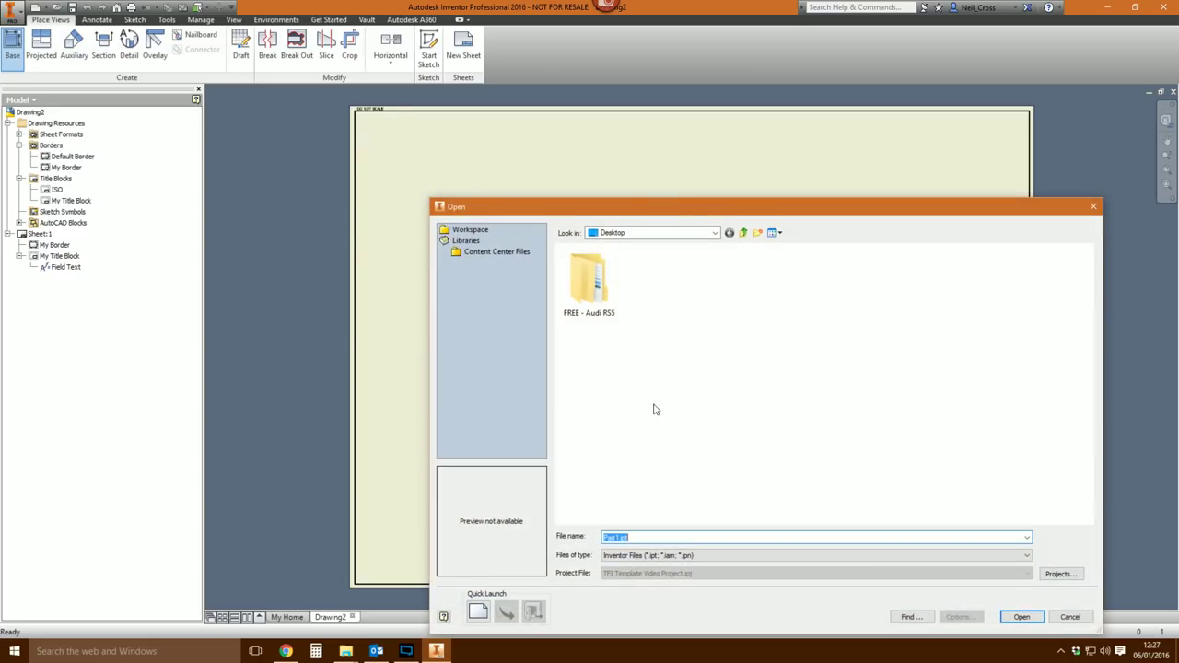
left_click(473, 229)
double_click(588, 288)
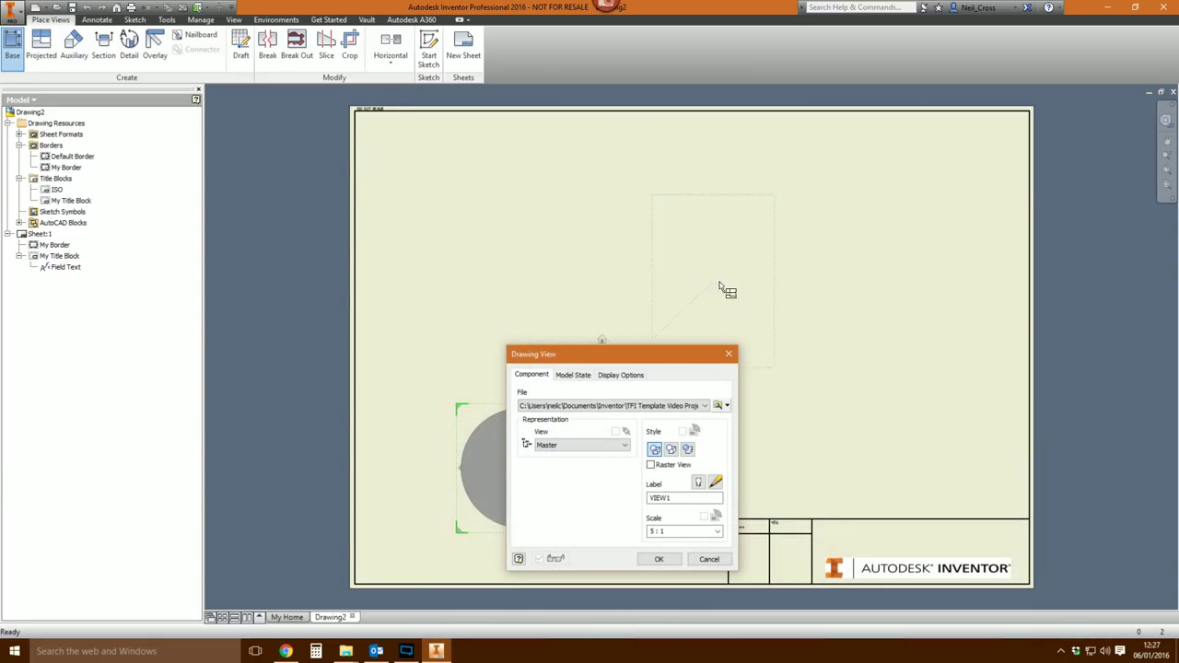
left_click(659, 559)
- Zoom into the title block to confirm it shows part number AB12345-001
scroll(829, 543, "down", 6)
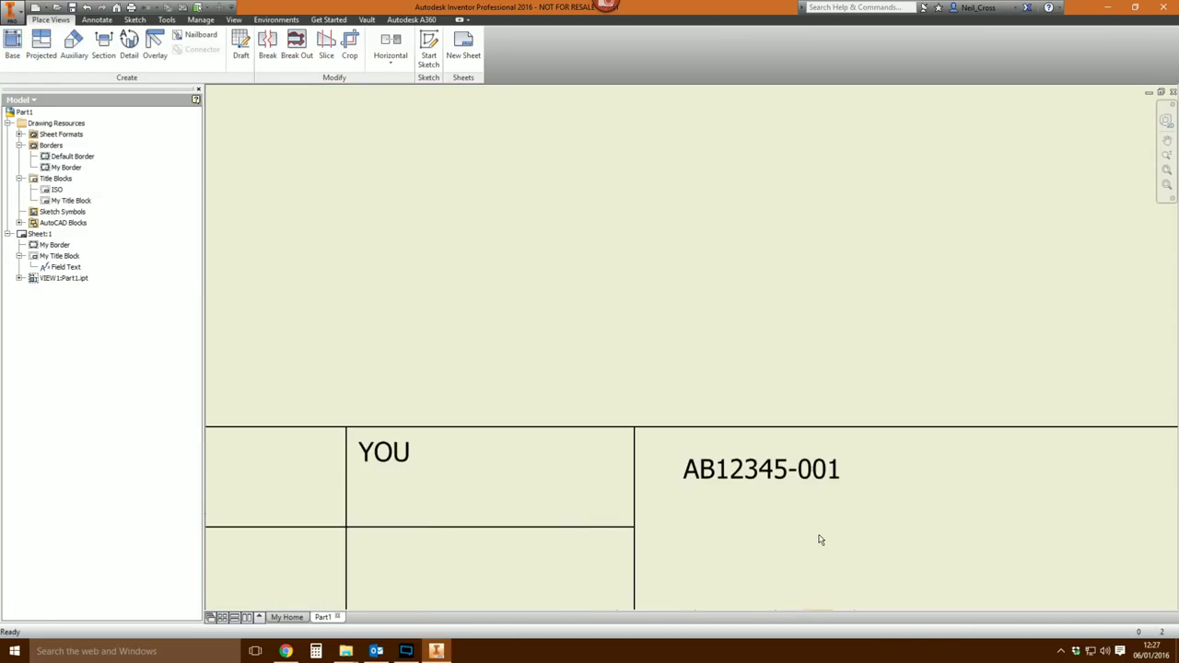
middle_click_drag(750, 547, 742, 394)
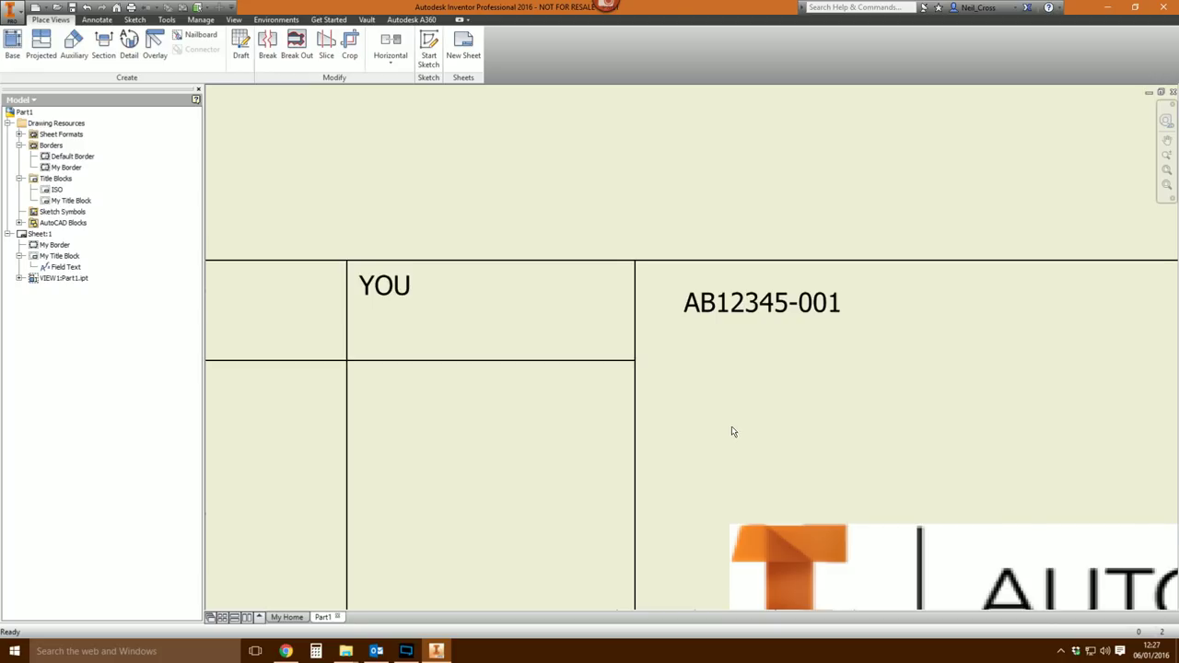
scroll(734, 430, "up", 6)
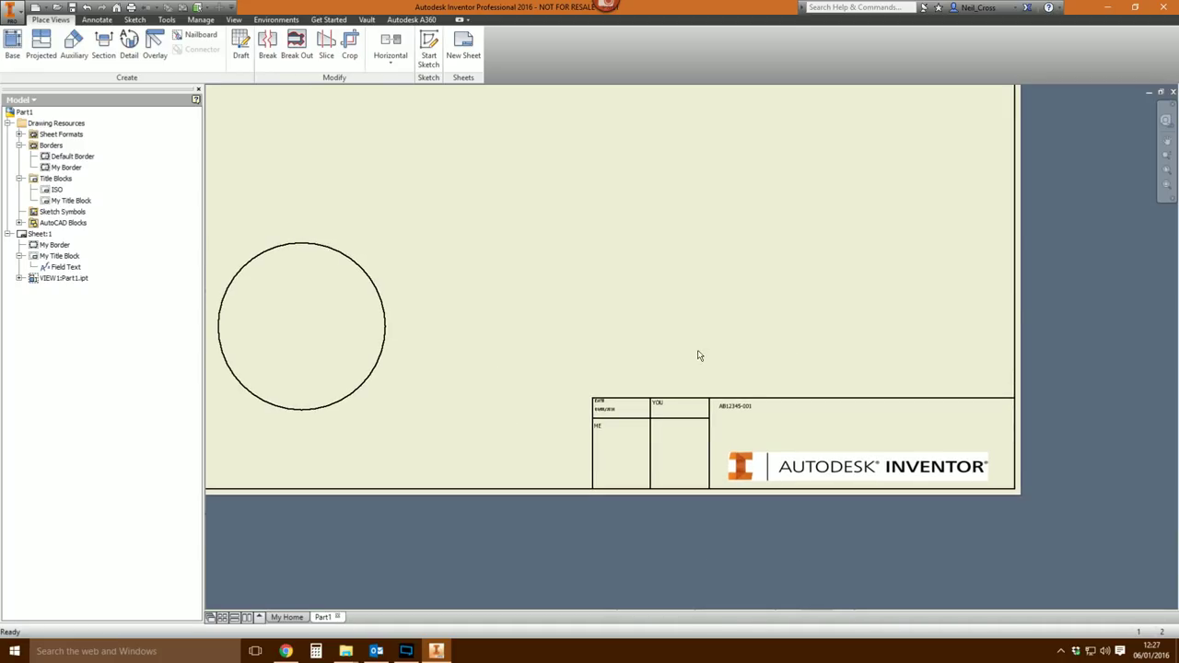
scroll(700, 360, "up", 5)
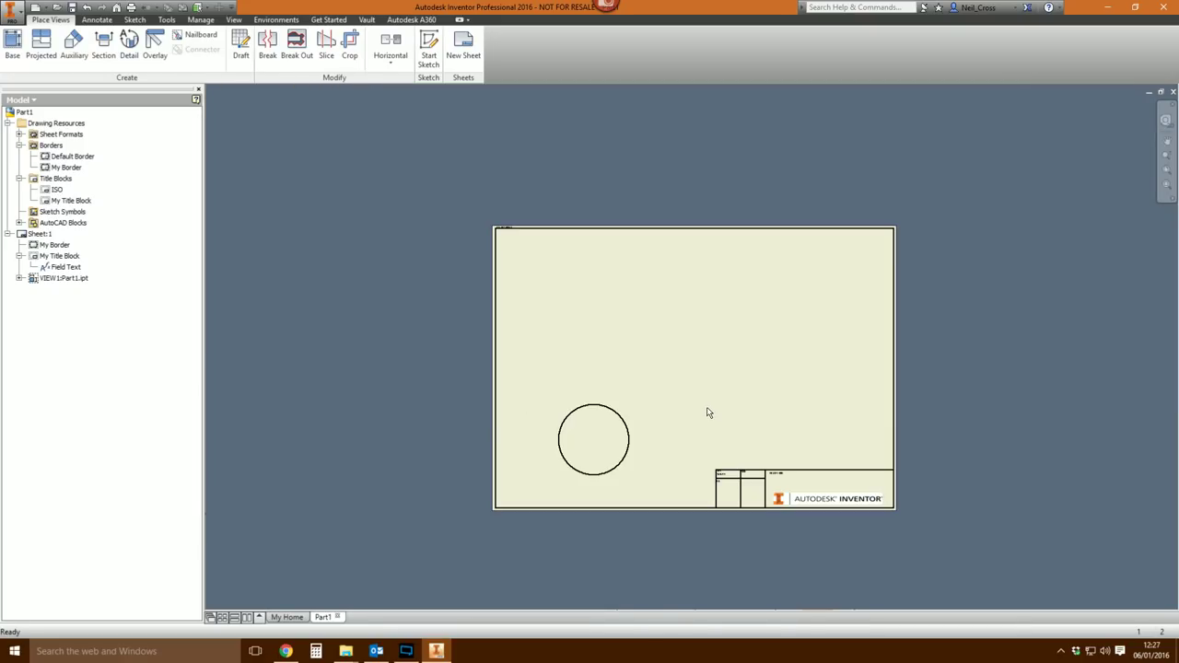
scroll(714, 428, "down", 3)
middle_click_drag(749, 462, 572, 381)
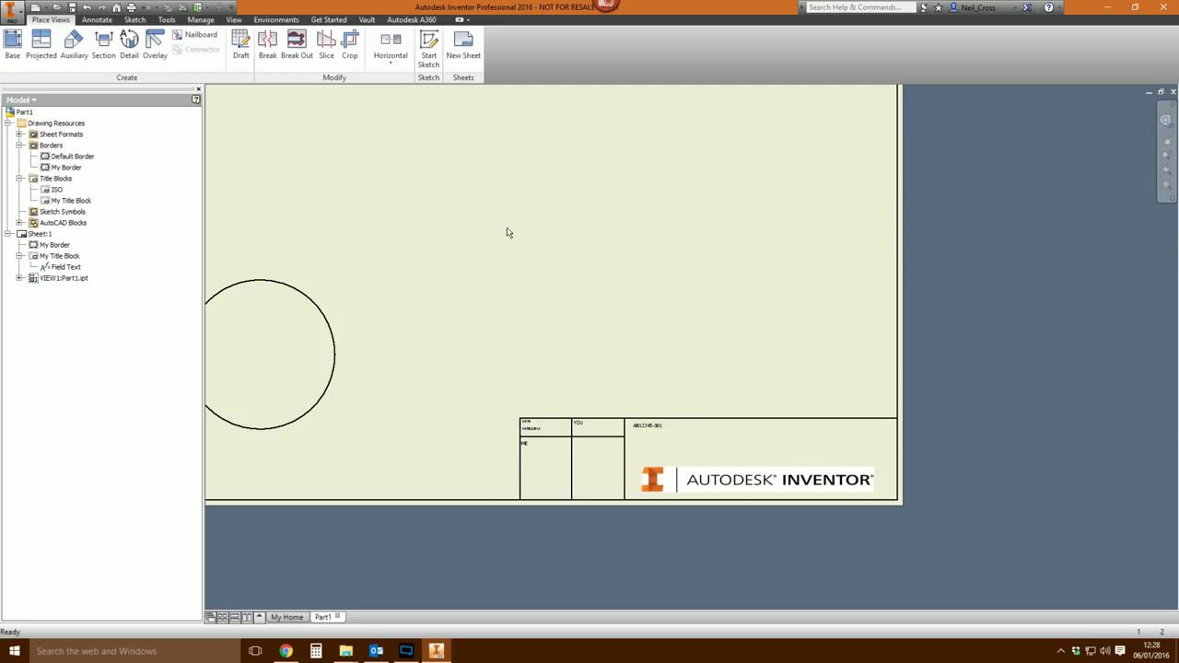
- Close the part drawing without saving and open Templates\My TB.dwg
left_click(1172, 93)
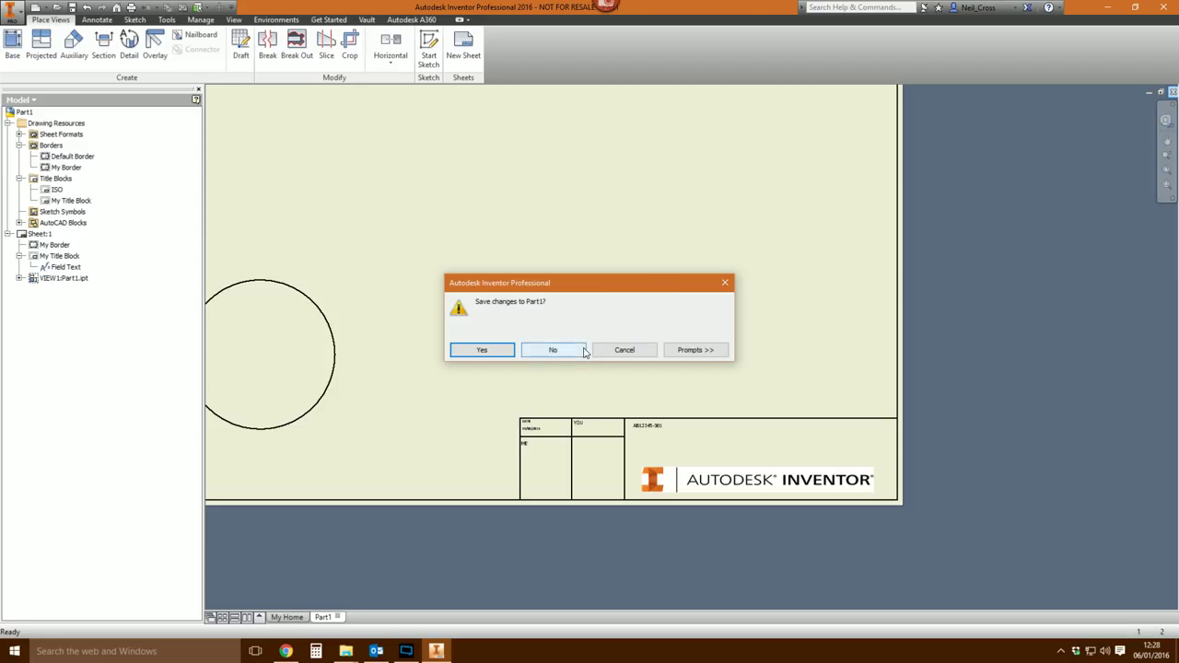
left_click(553, 350)
left_click(40, 46)
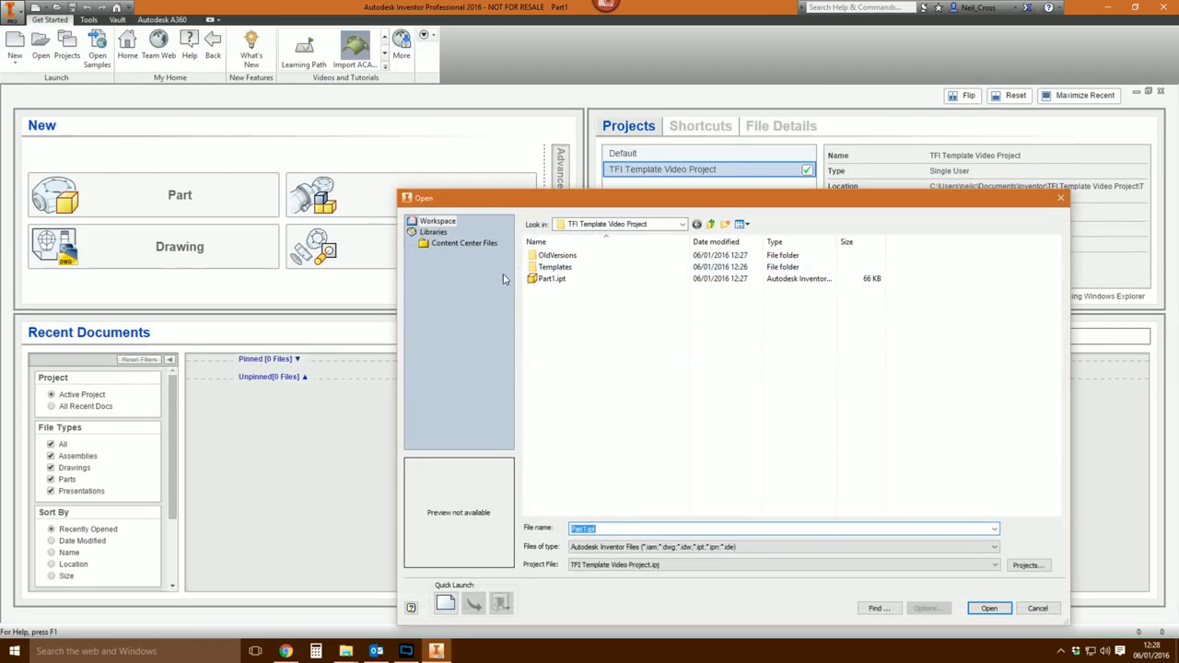
double_click(557, 267)
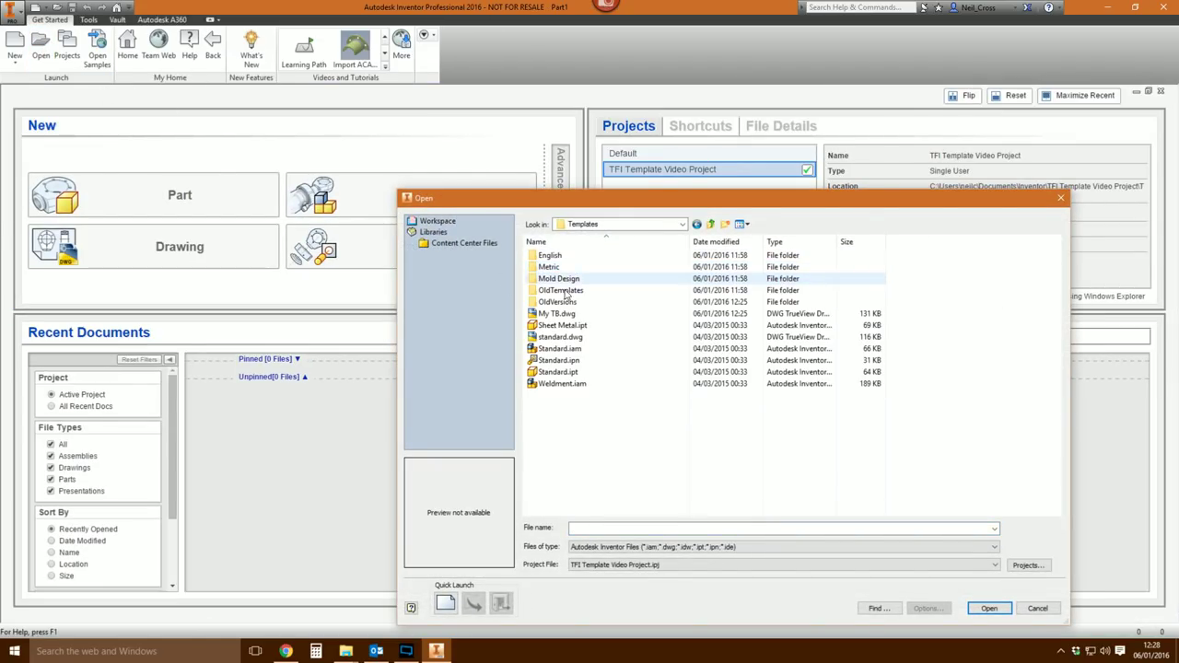
left_click(542, 314)
double_click(549, 314)
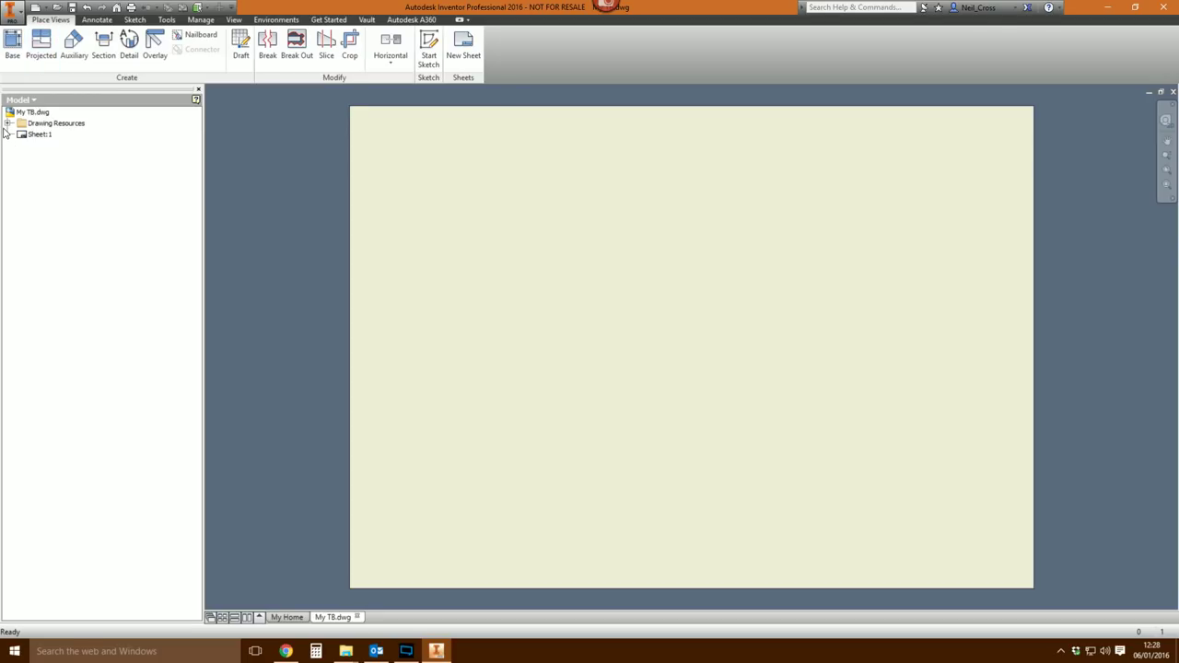
- Insert My Border and My Title Block with blank prompted entries, then return home
left_click(7, 124)
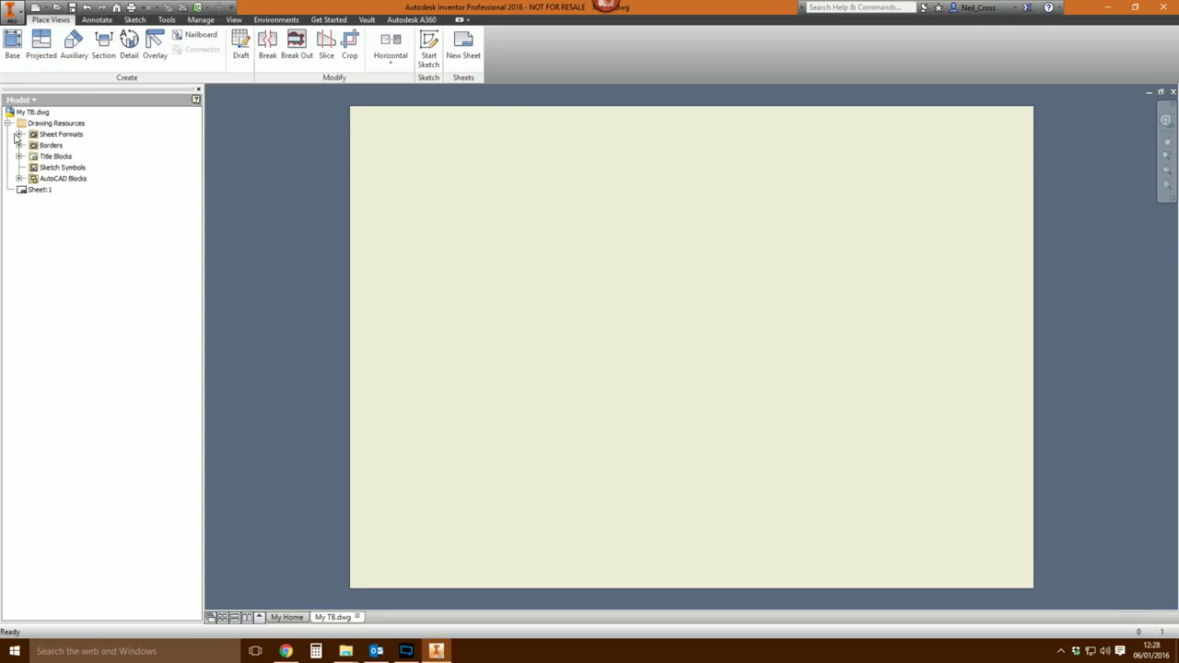
left_click(19, 146)
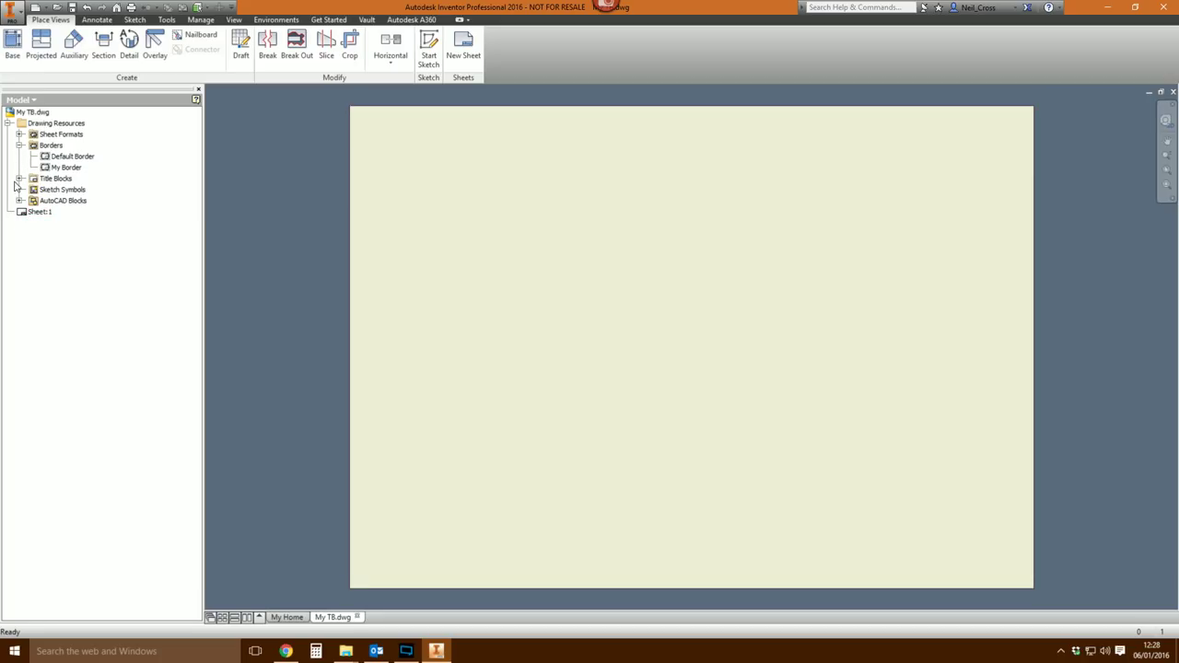
left_click(18, 178)
right_click(65, 168)
left_click(101, 173)
right_click(69, 200)
left_click(97, 241)
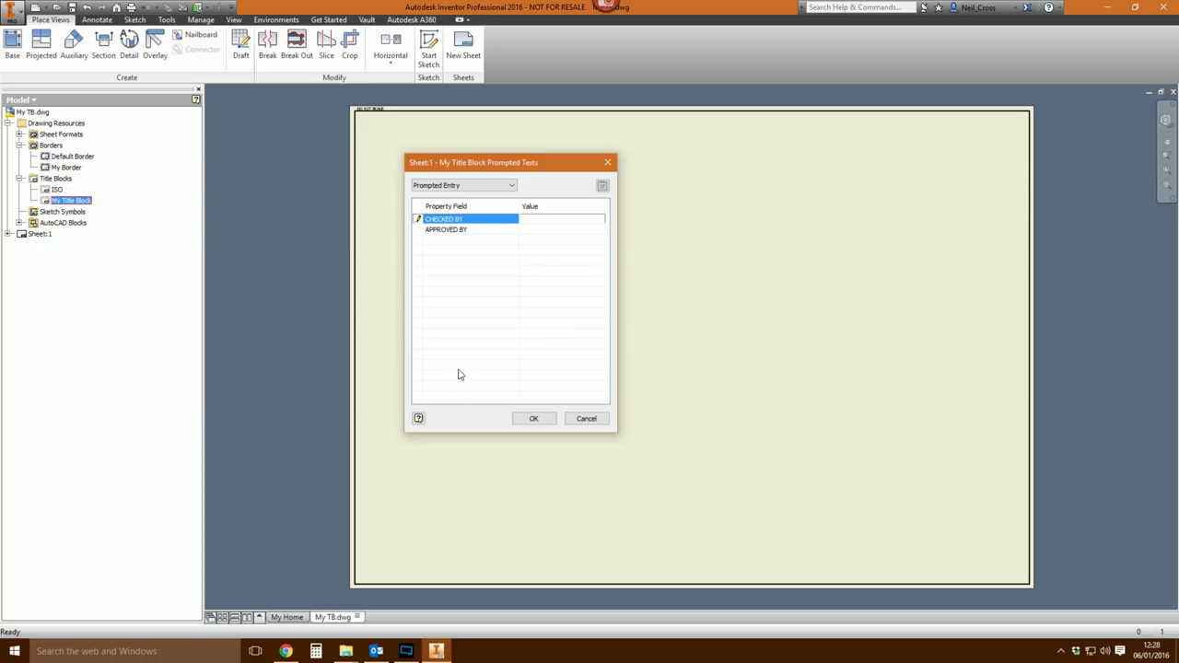
left_click(536, 418)
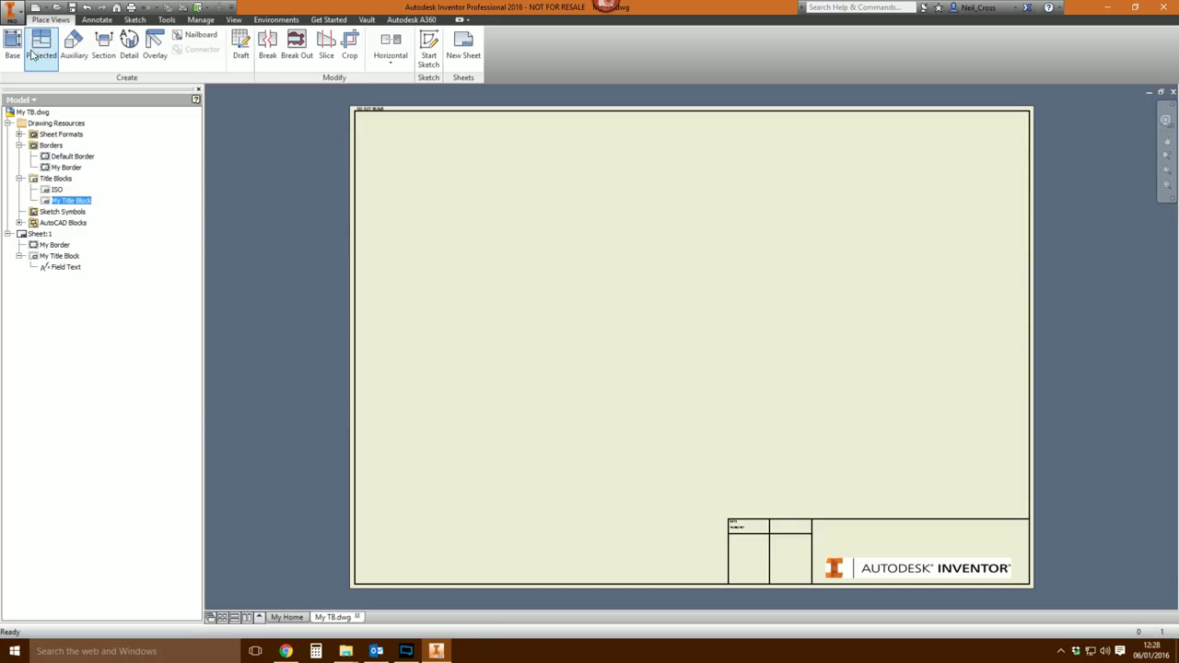
left_click(1162, 90)
- Create a new drawing from My TB.dwg, entering ME for CHECKED BY and YOU for APPROVED BY
left_click(14, 47)
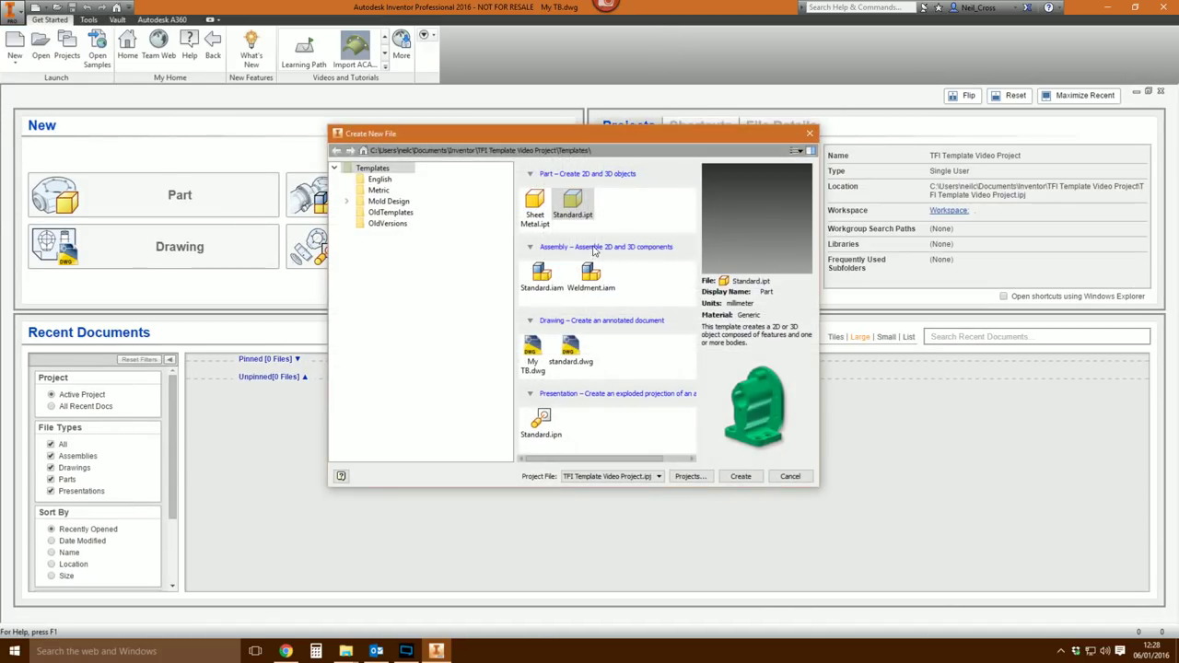
double_click(534, 351)
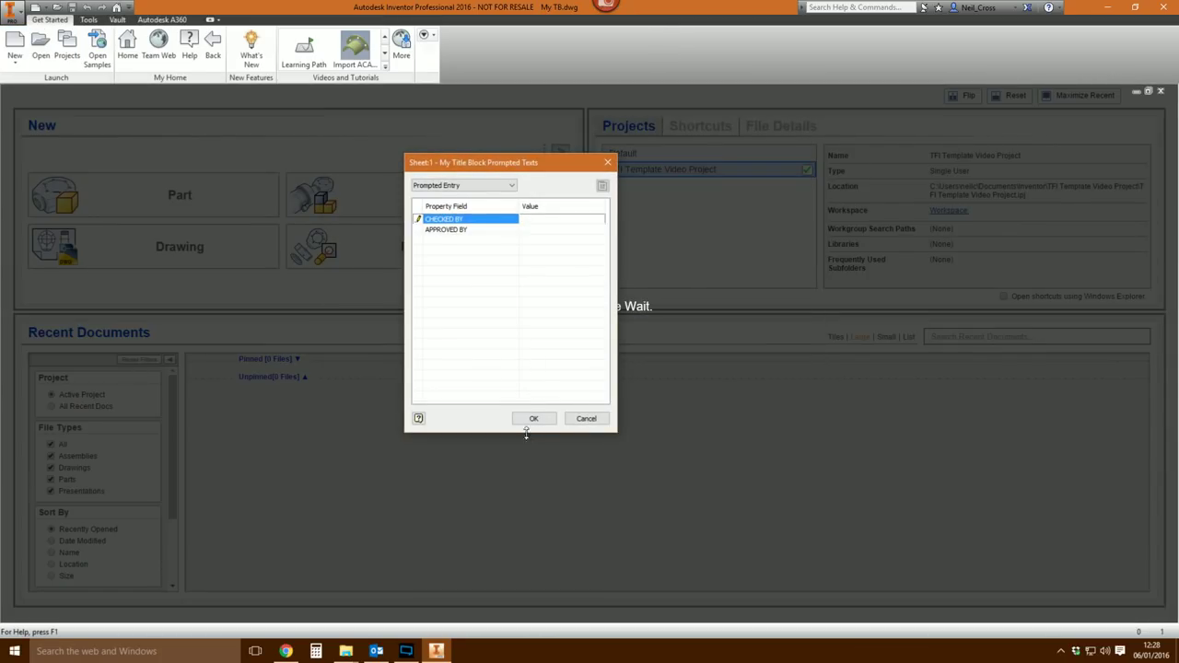
type("ME")
key("Tab")
left_click(543, 230)
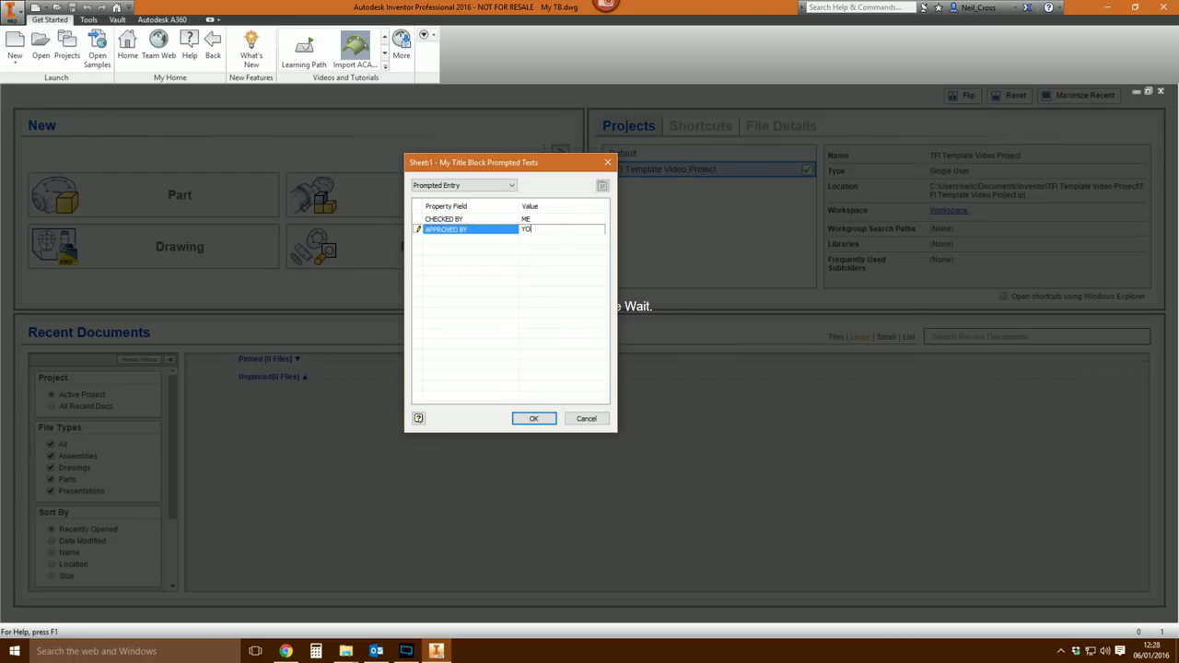
left_click(534, 418)
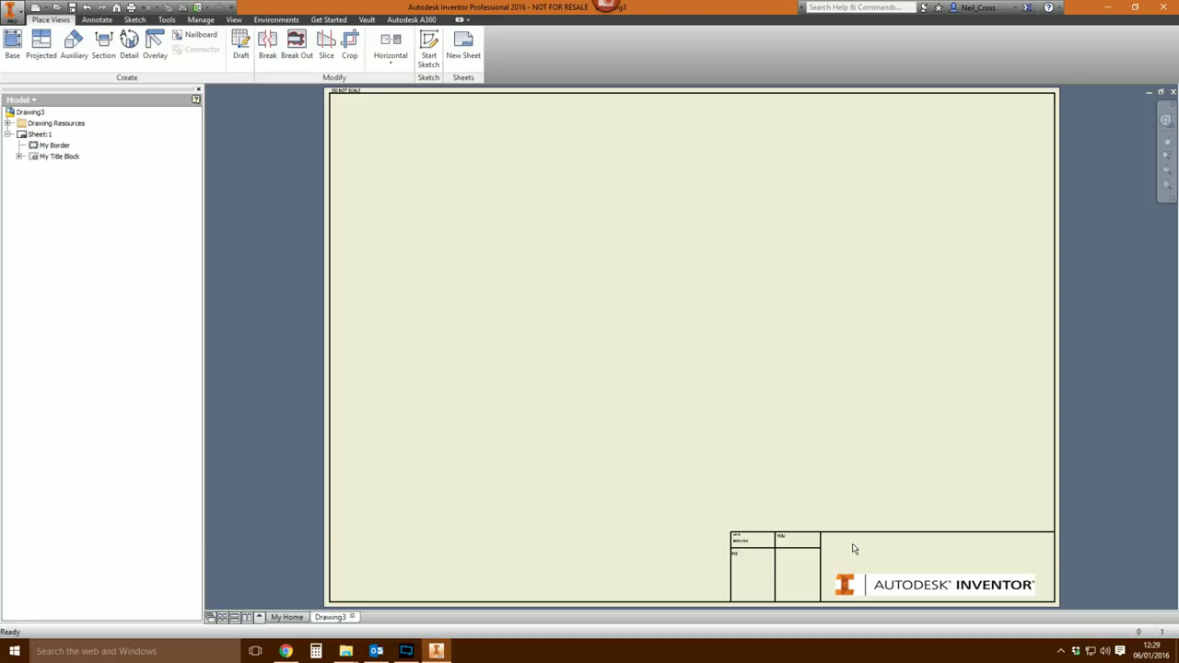
- Edit Sheet:1 and change its size to A3
right_click(33, 136)
left_click(64, 227)
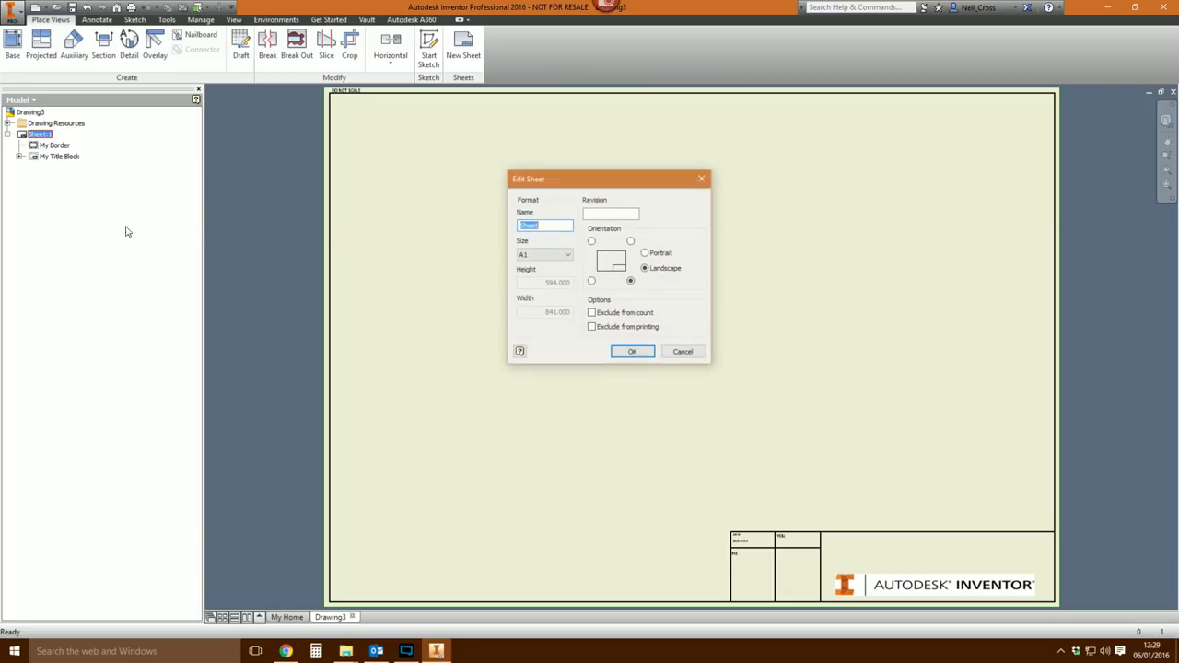
left_click(566, 255)
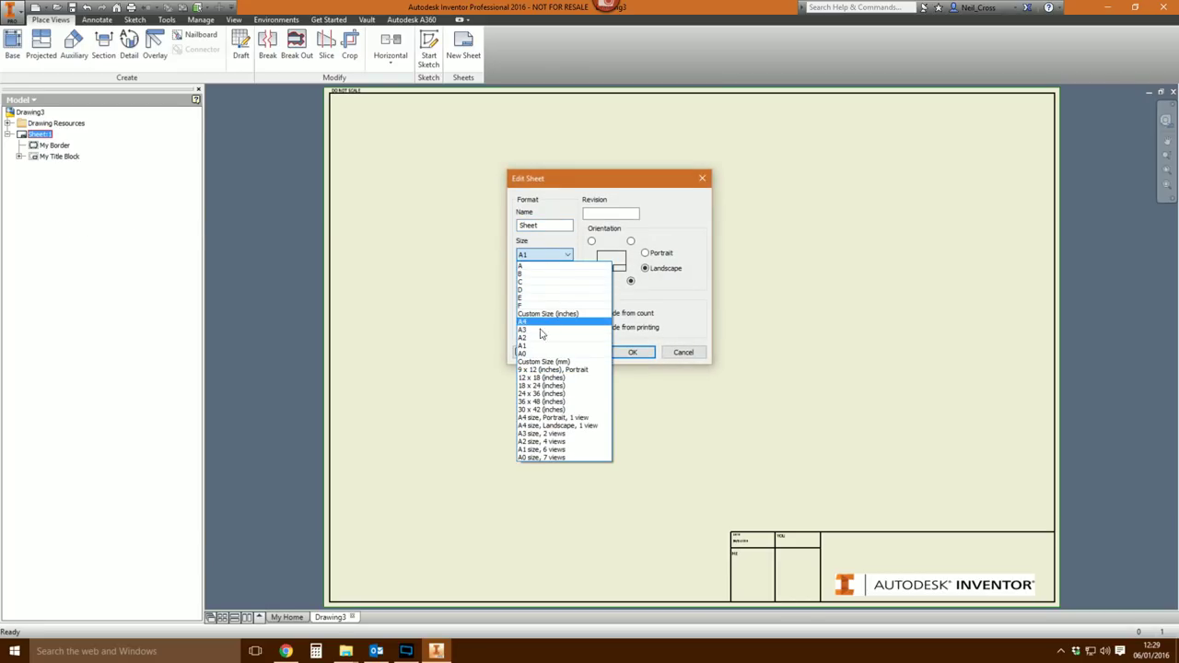
left_click(540, 334)
left_click(616, 351)
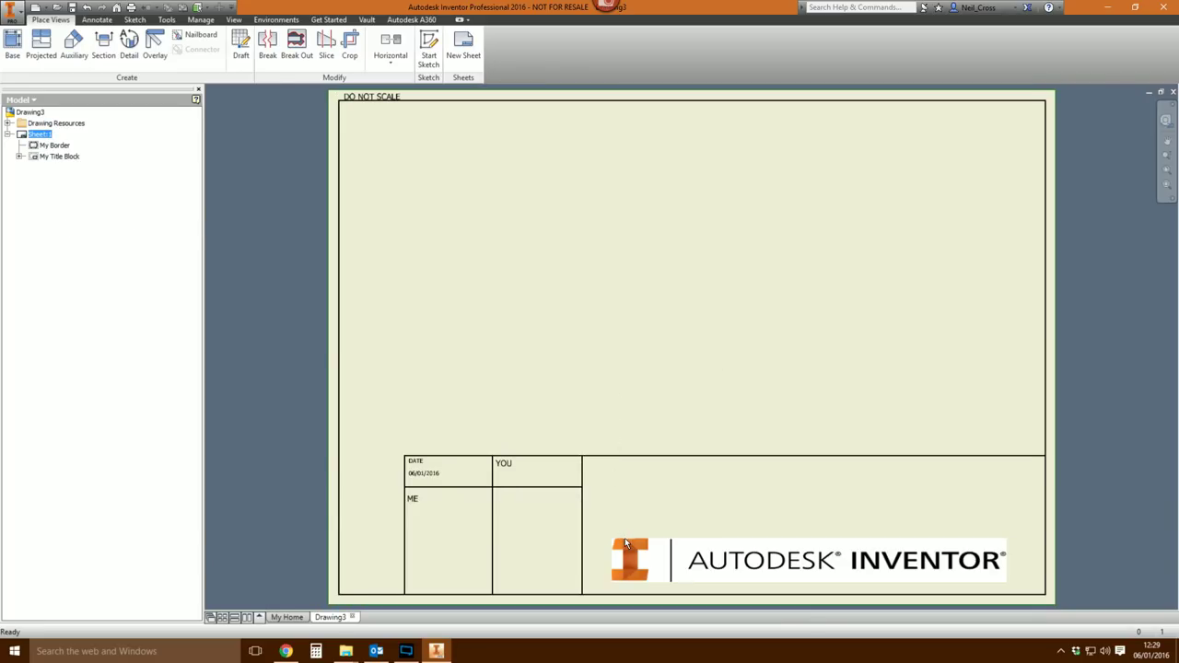